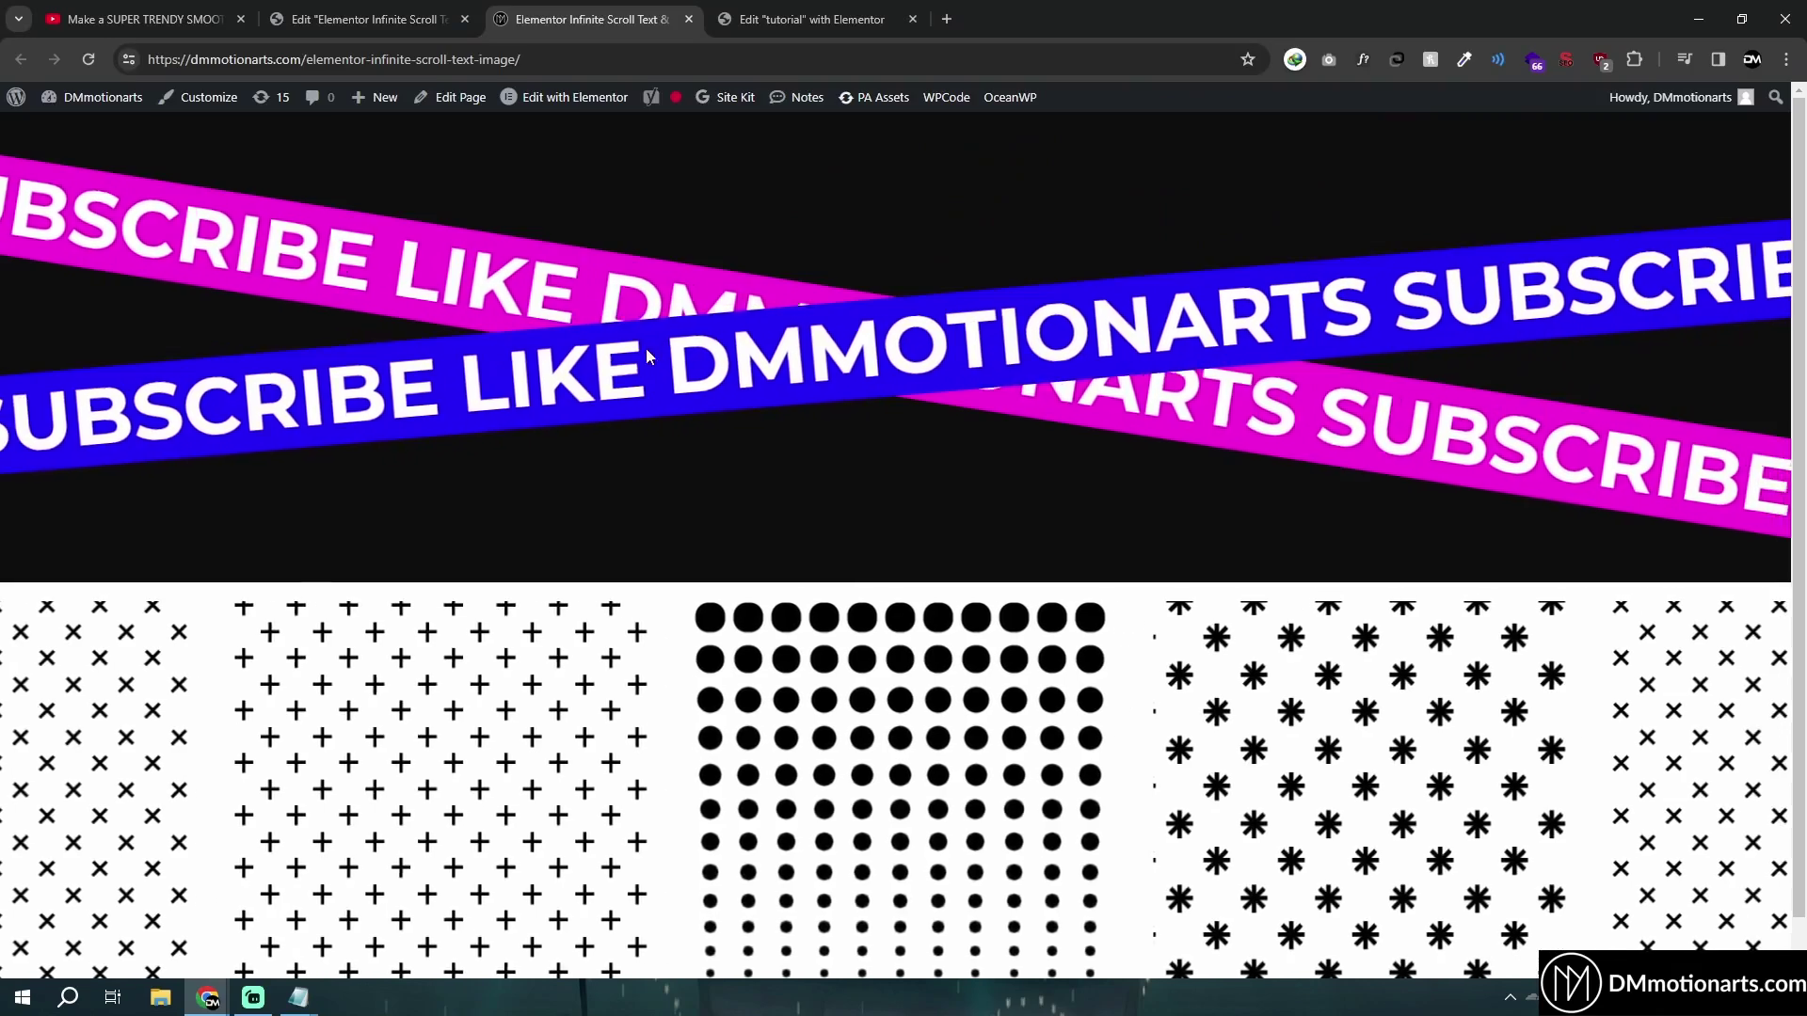
Step: Examine the crossing scrolling text bands and the moving image row on the finished demo page
{"action": "left_click_drag", "start_coordinate": [701, 369], "coordinate": [708, 369]}
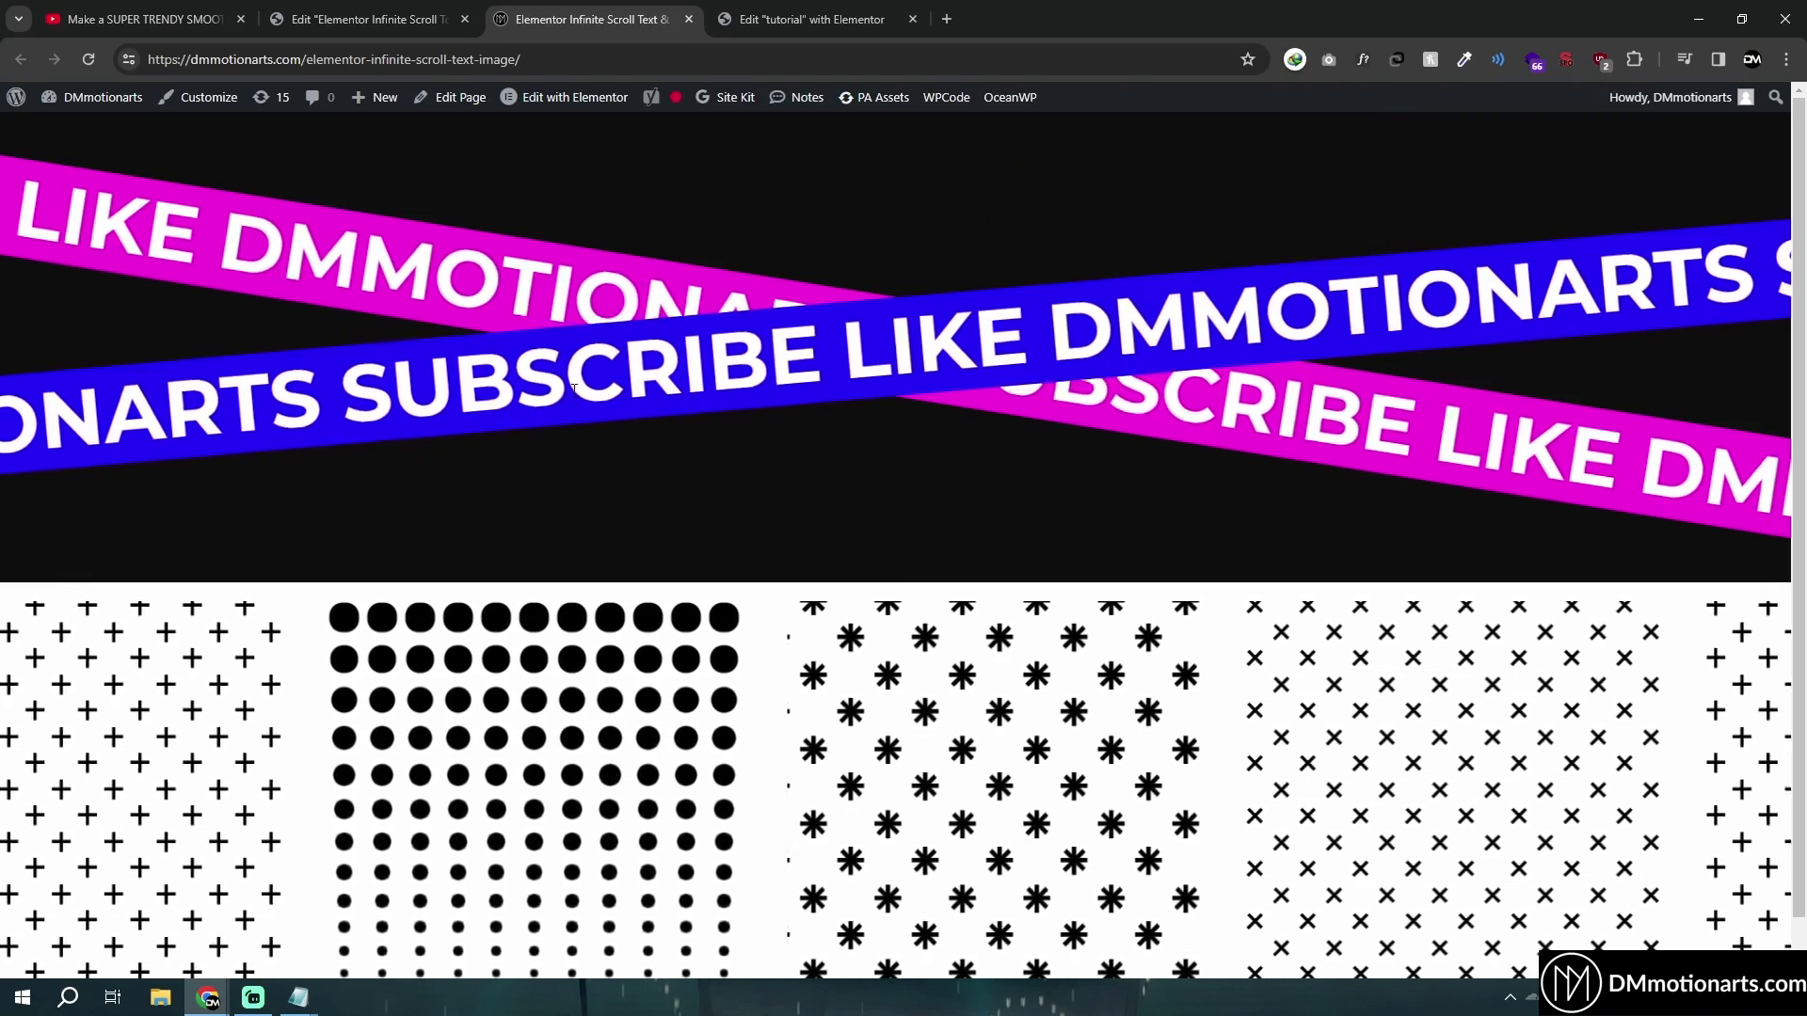
{"action": "scroll", "coordinate": [1011, 689], "scroll_direction": "down", "scroll_amount": 1}
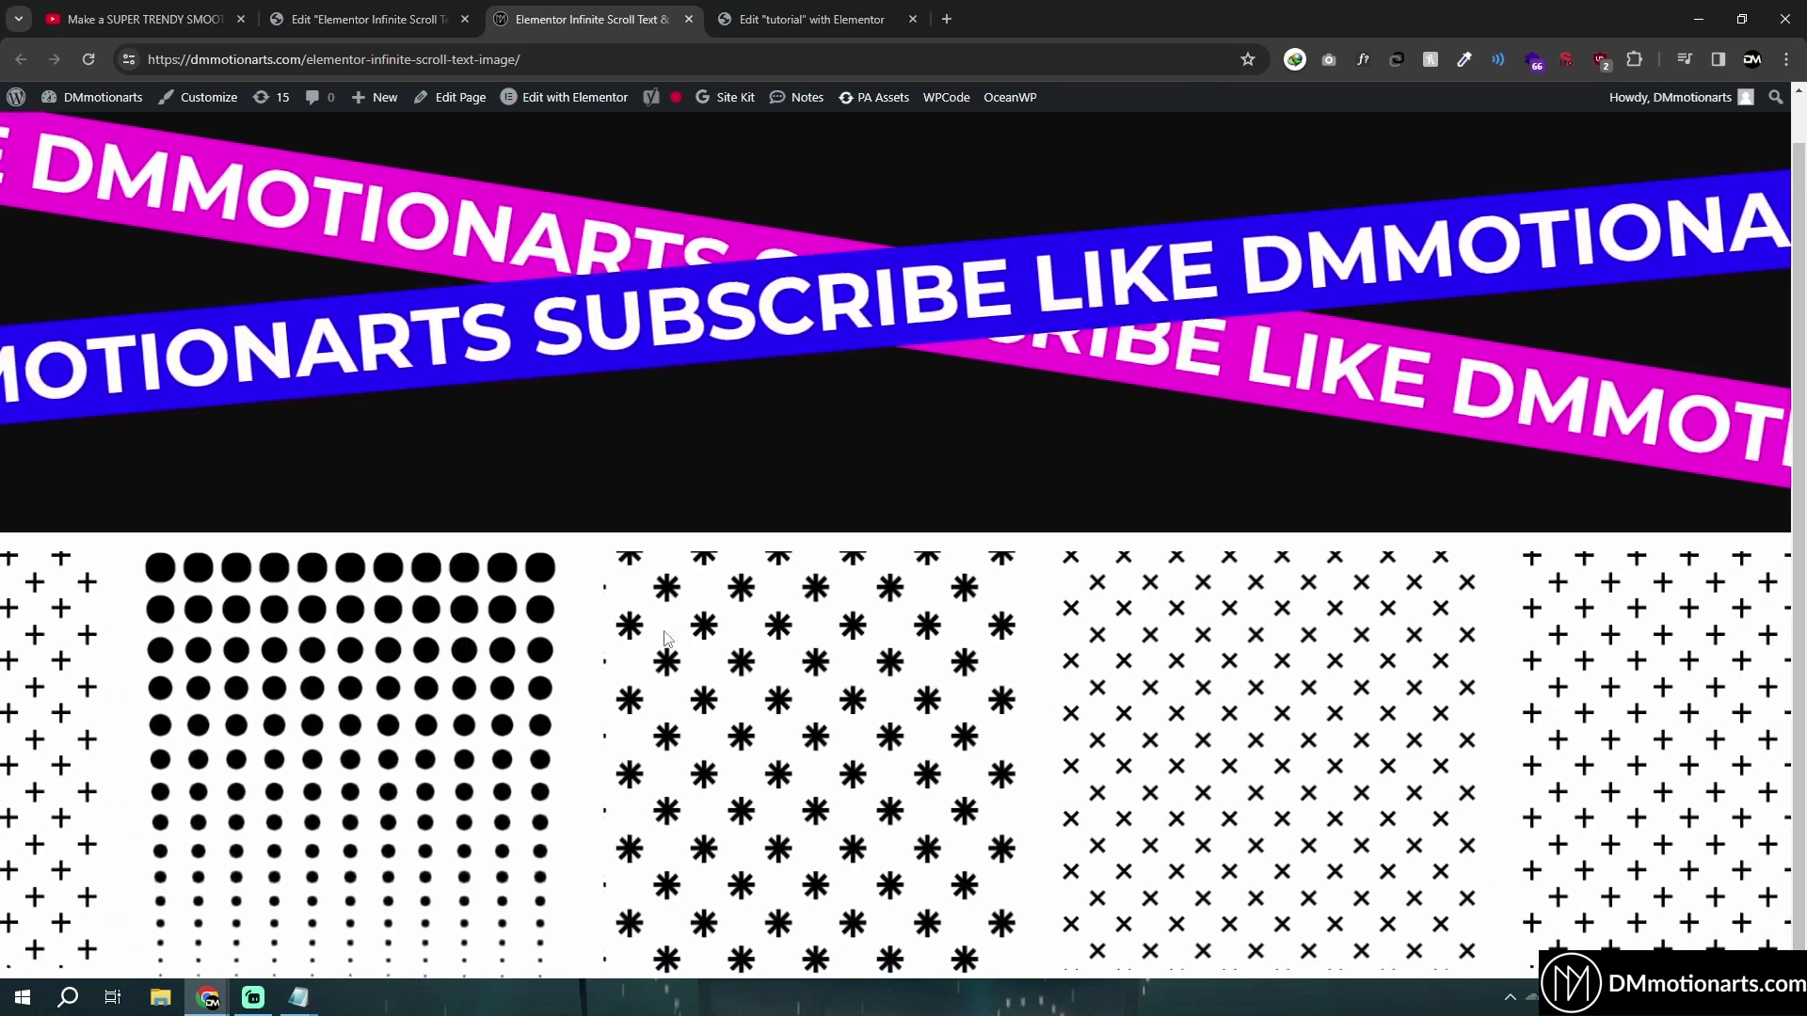
{"action": "scroll", "coordinate": [1210, 455], "scroll_direction": "up", "scroll_amount": 1}
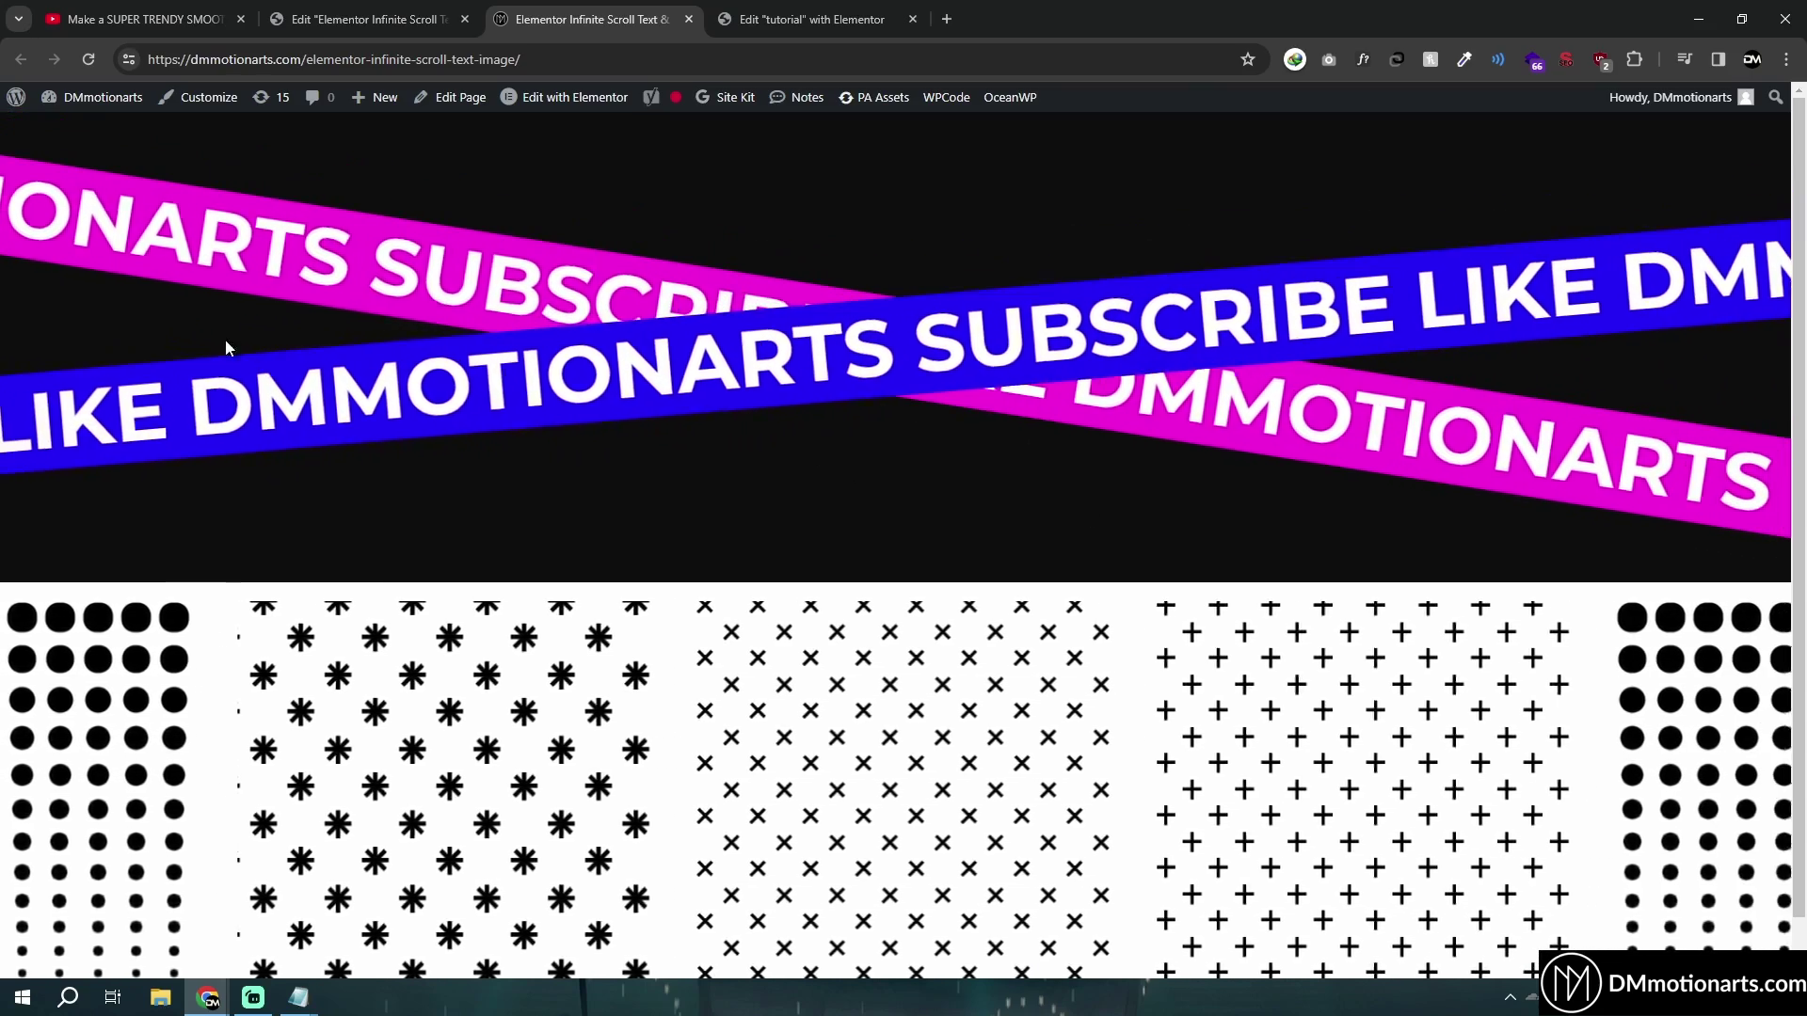
Step: Switch to the YouTube reference tutorial, play parts of its marquee demo and look over the video description
{"action": "left_click", "coordinate": [141, 19]}
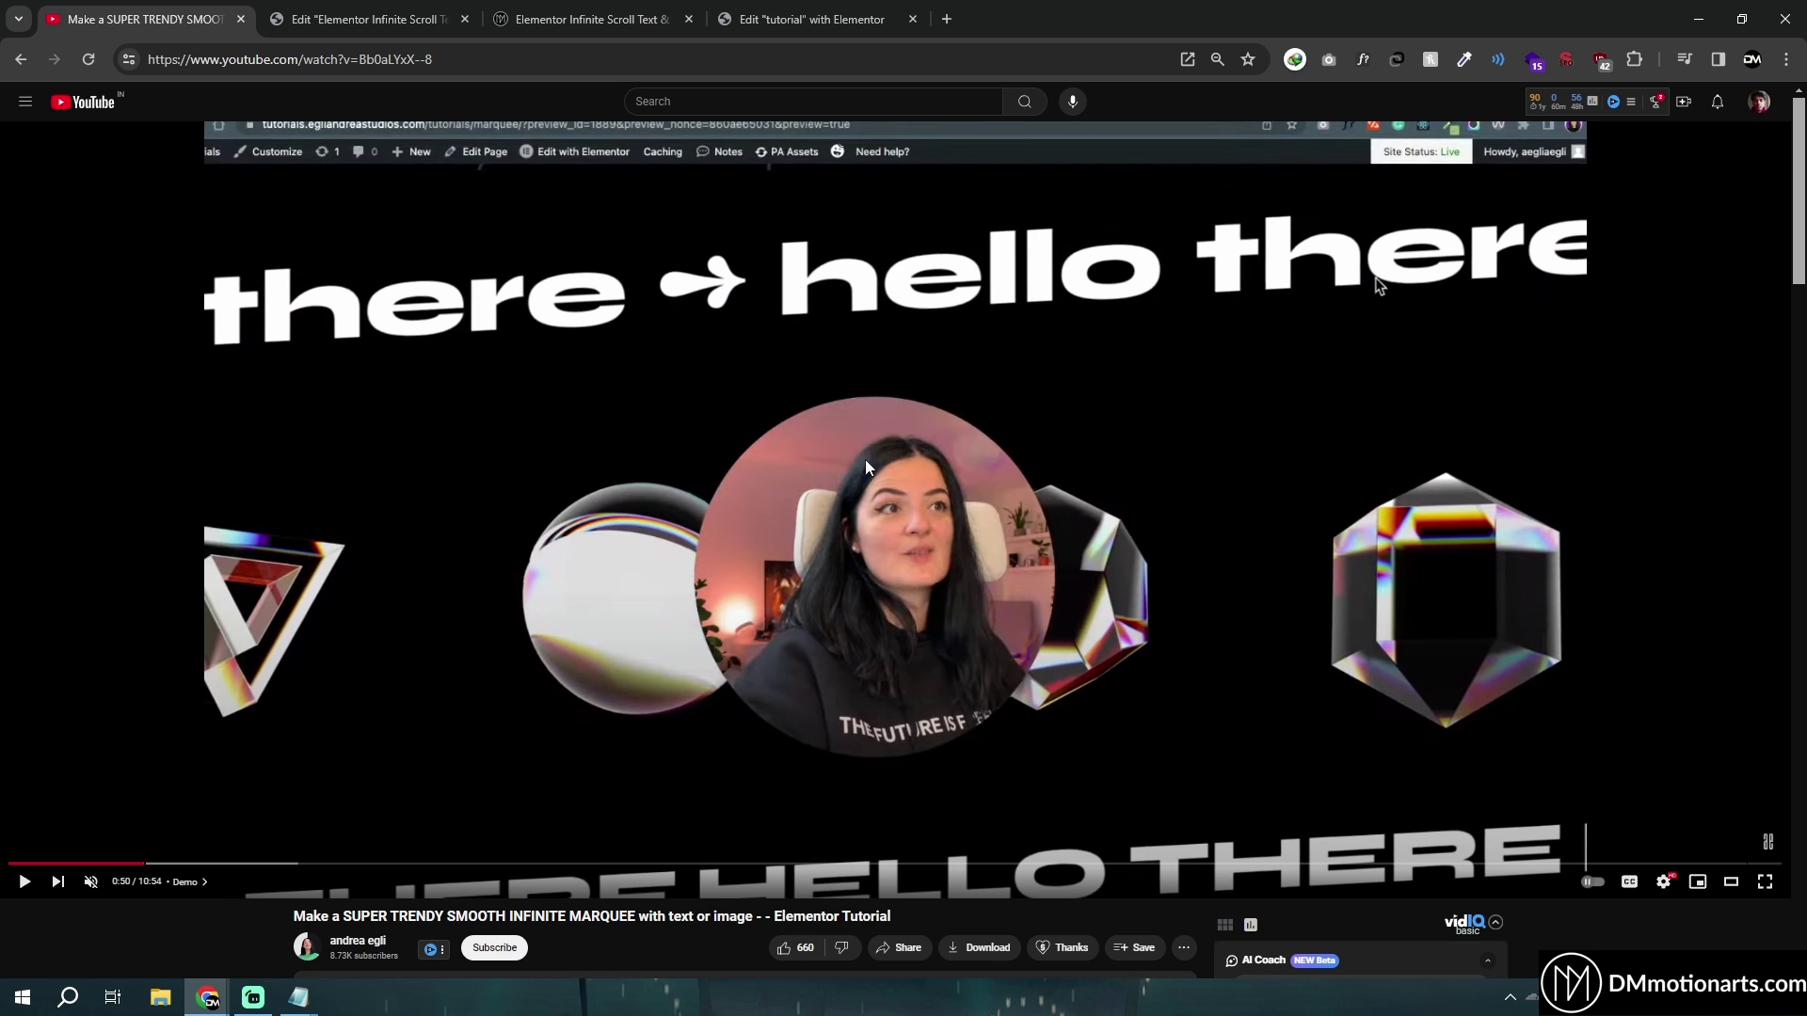
{"action": "scroll", "coordinate": [760, 654], "scroll_direction": "down", "scroll_amount": 6}
{"action": "scroll", "coordinate": [497, 496], "scroll_direction": "up", "scroll_amount": 6}
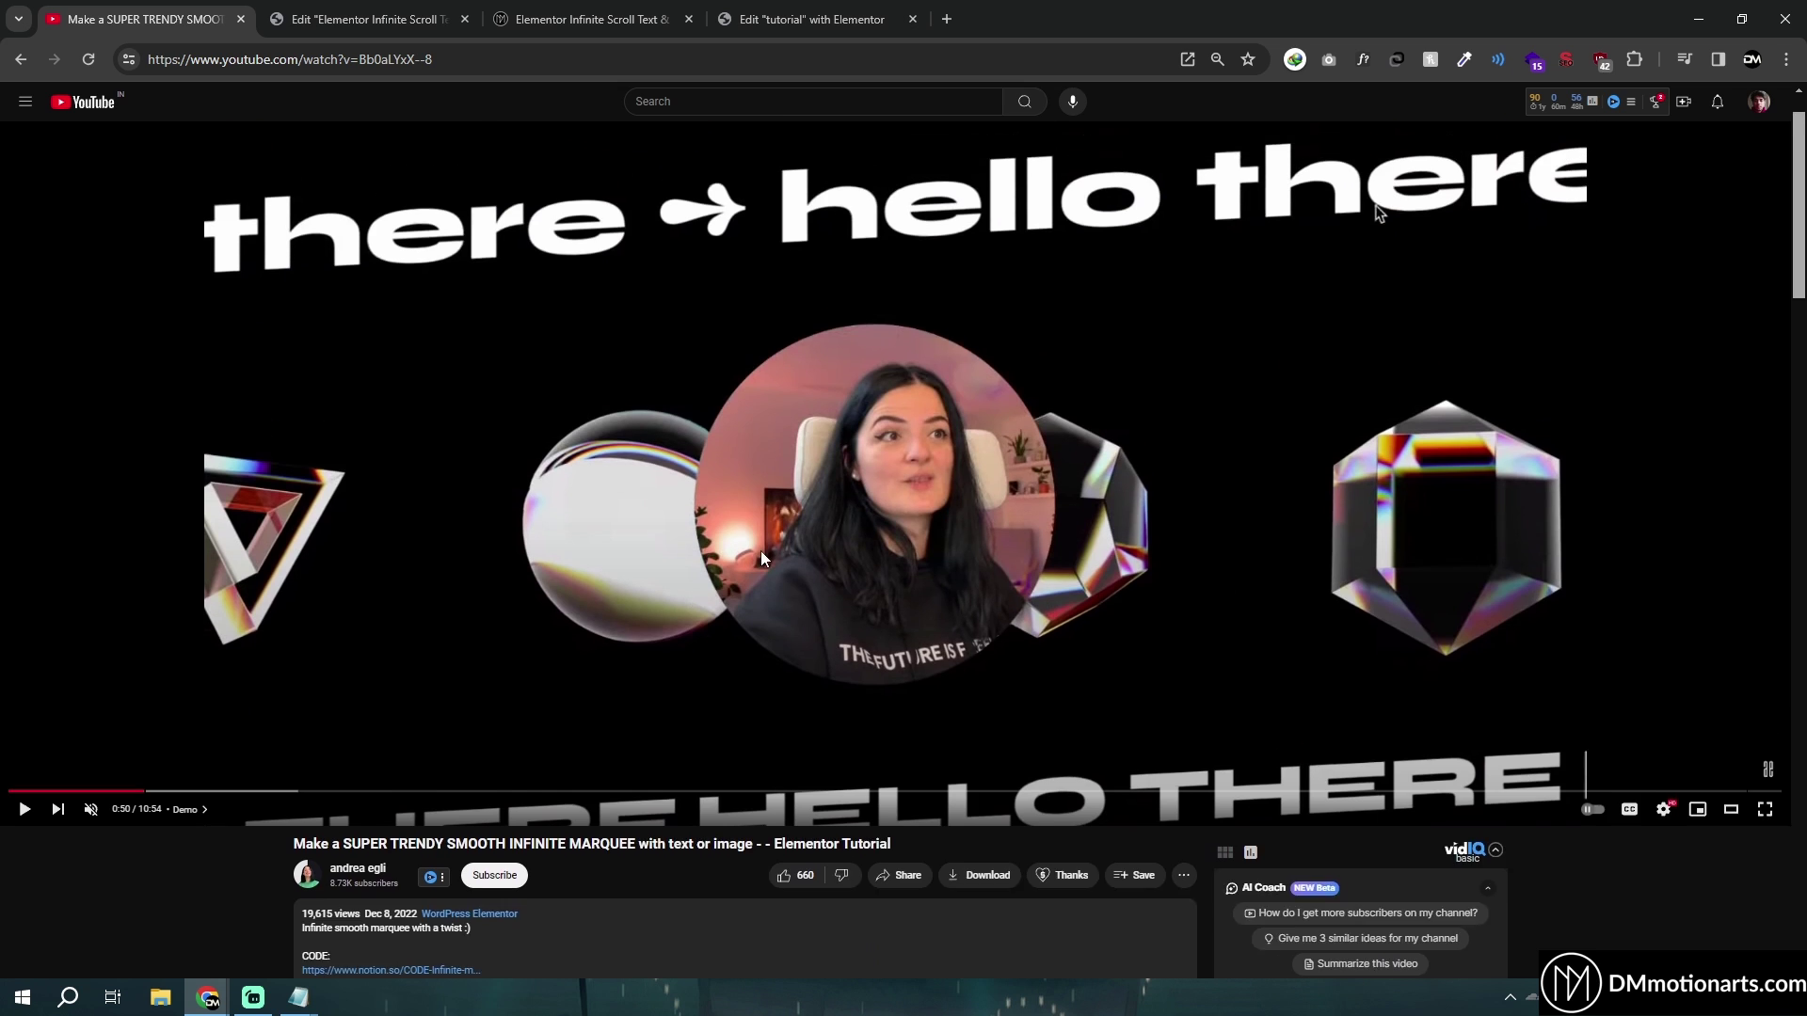
{"action": "left_click", "coordinate": [840, 456]}
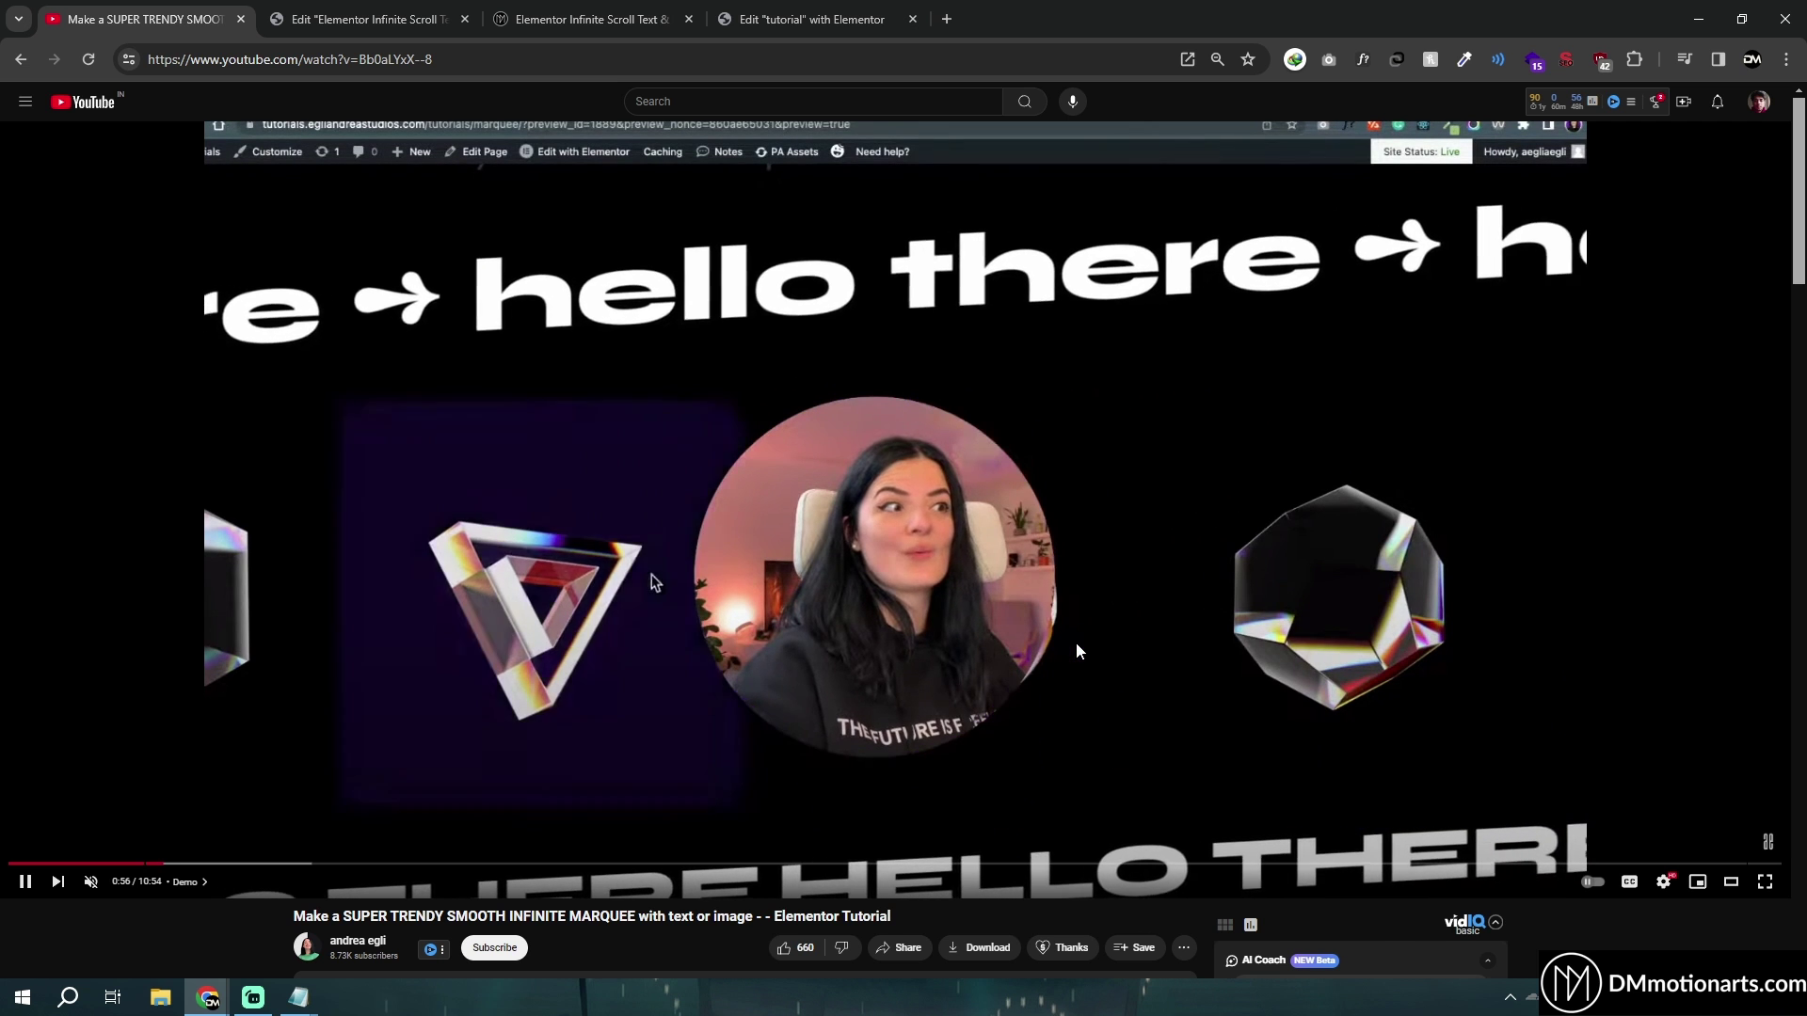
{"action": "left_click", "coordinate": [840, 532]}
{"action": "scroll", "coordinate": [464, 620], "scroll_direction": "down", "scroll_amount": 3}
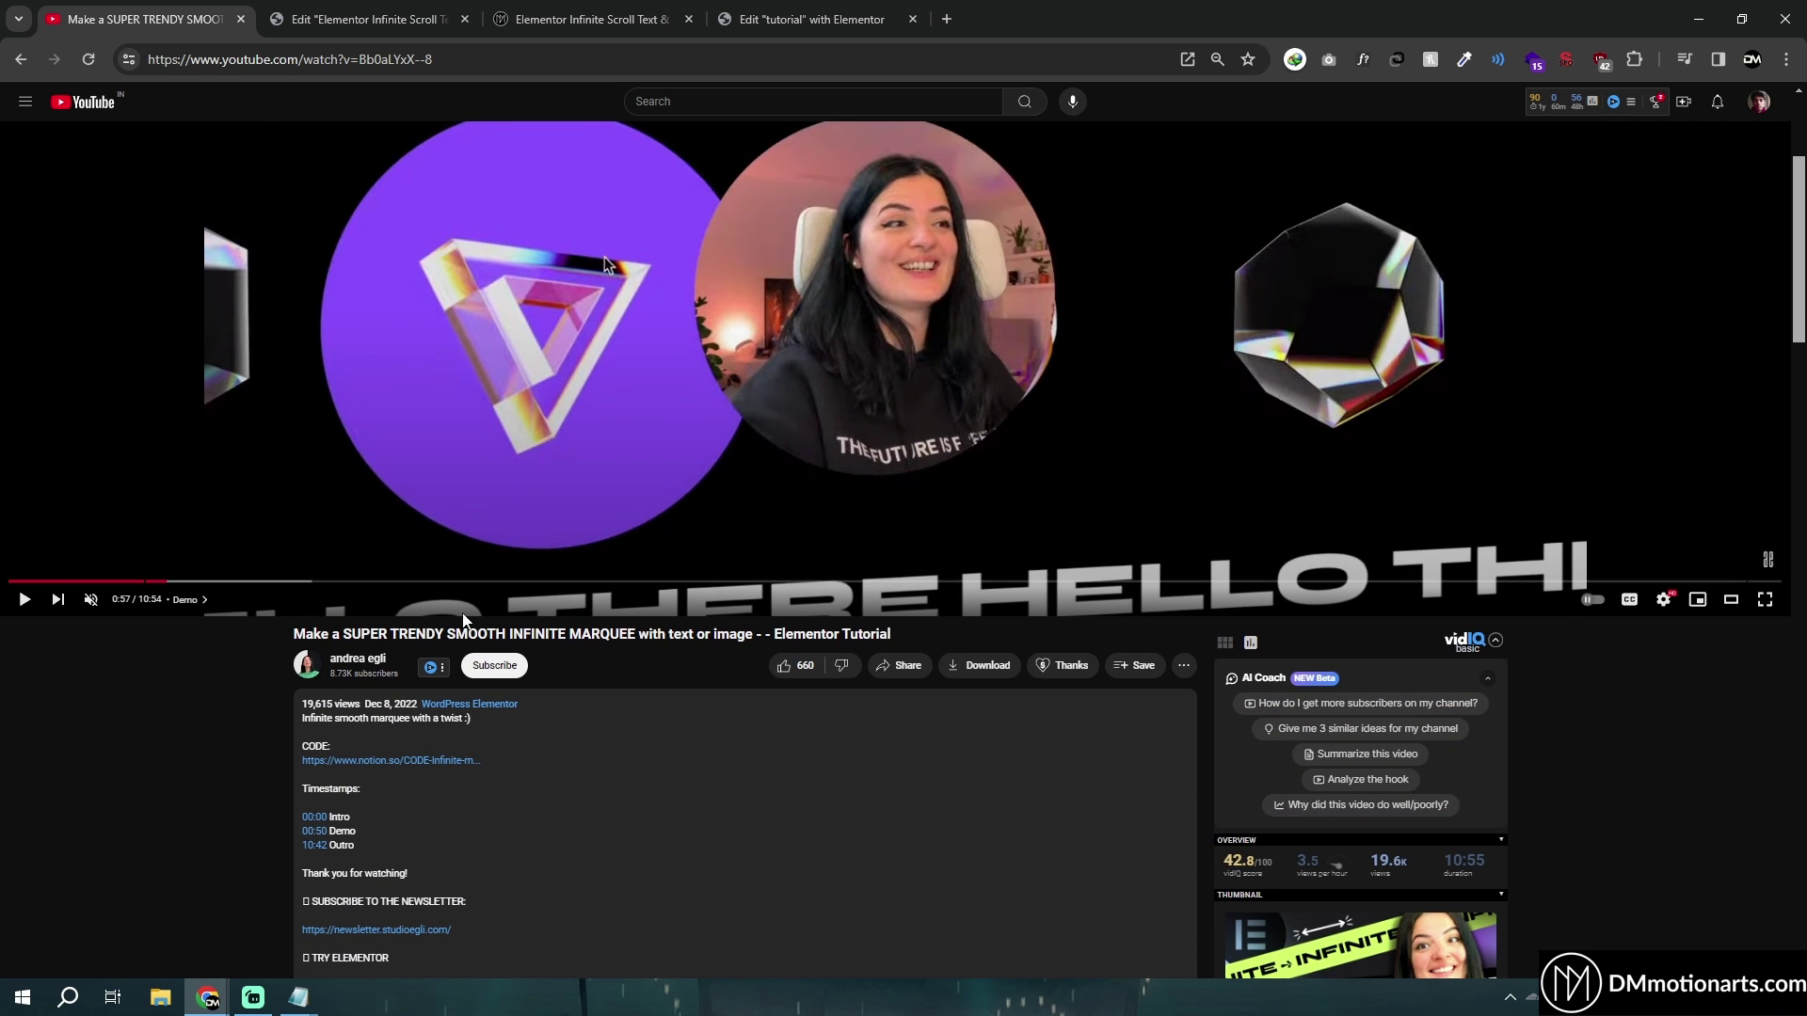
{"action": "scroll", "coordinate": [701, 634], "scroll_direction": "up", "scroll_amount": 3}
{"action": "left_click", "coordinate": [909, 471]}
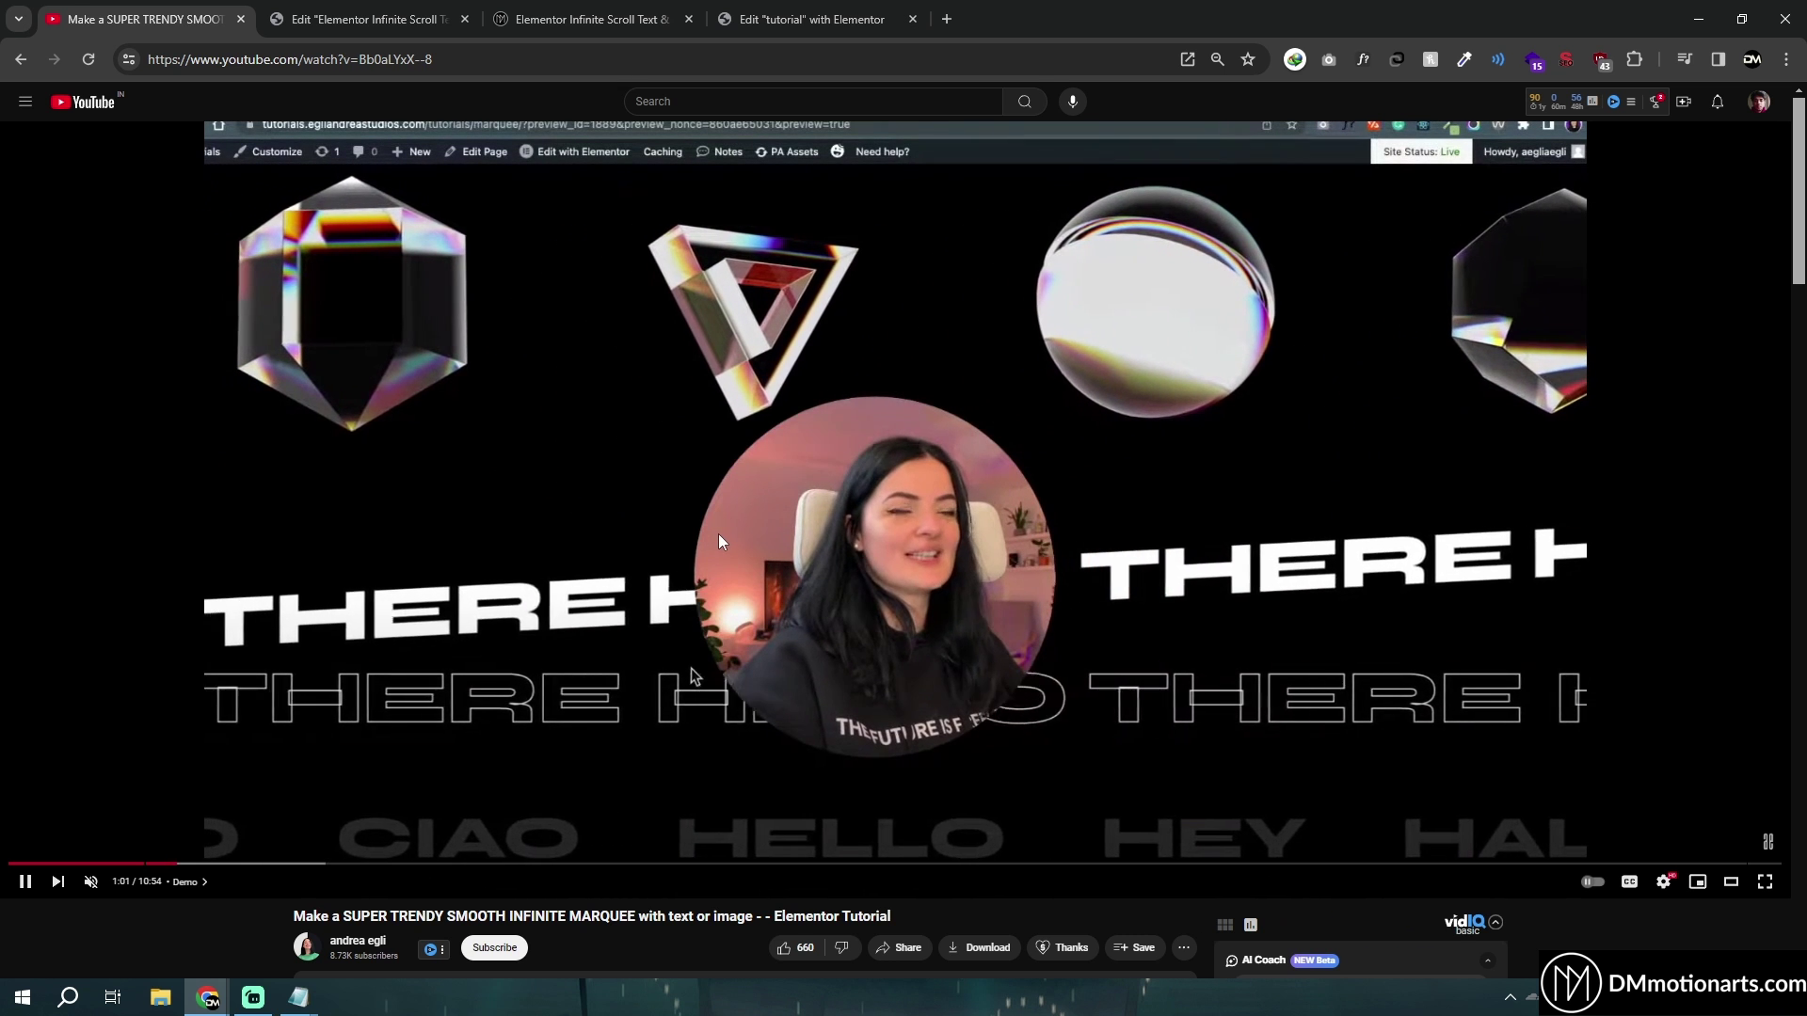
{"action": "left_click", "coordinate": [684, 565]}
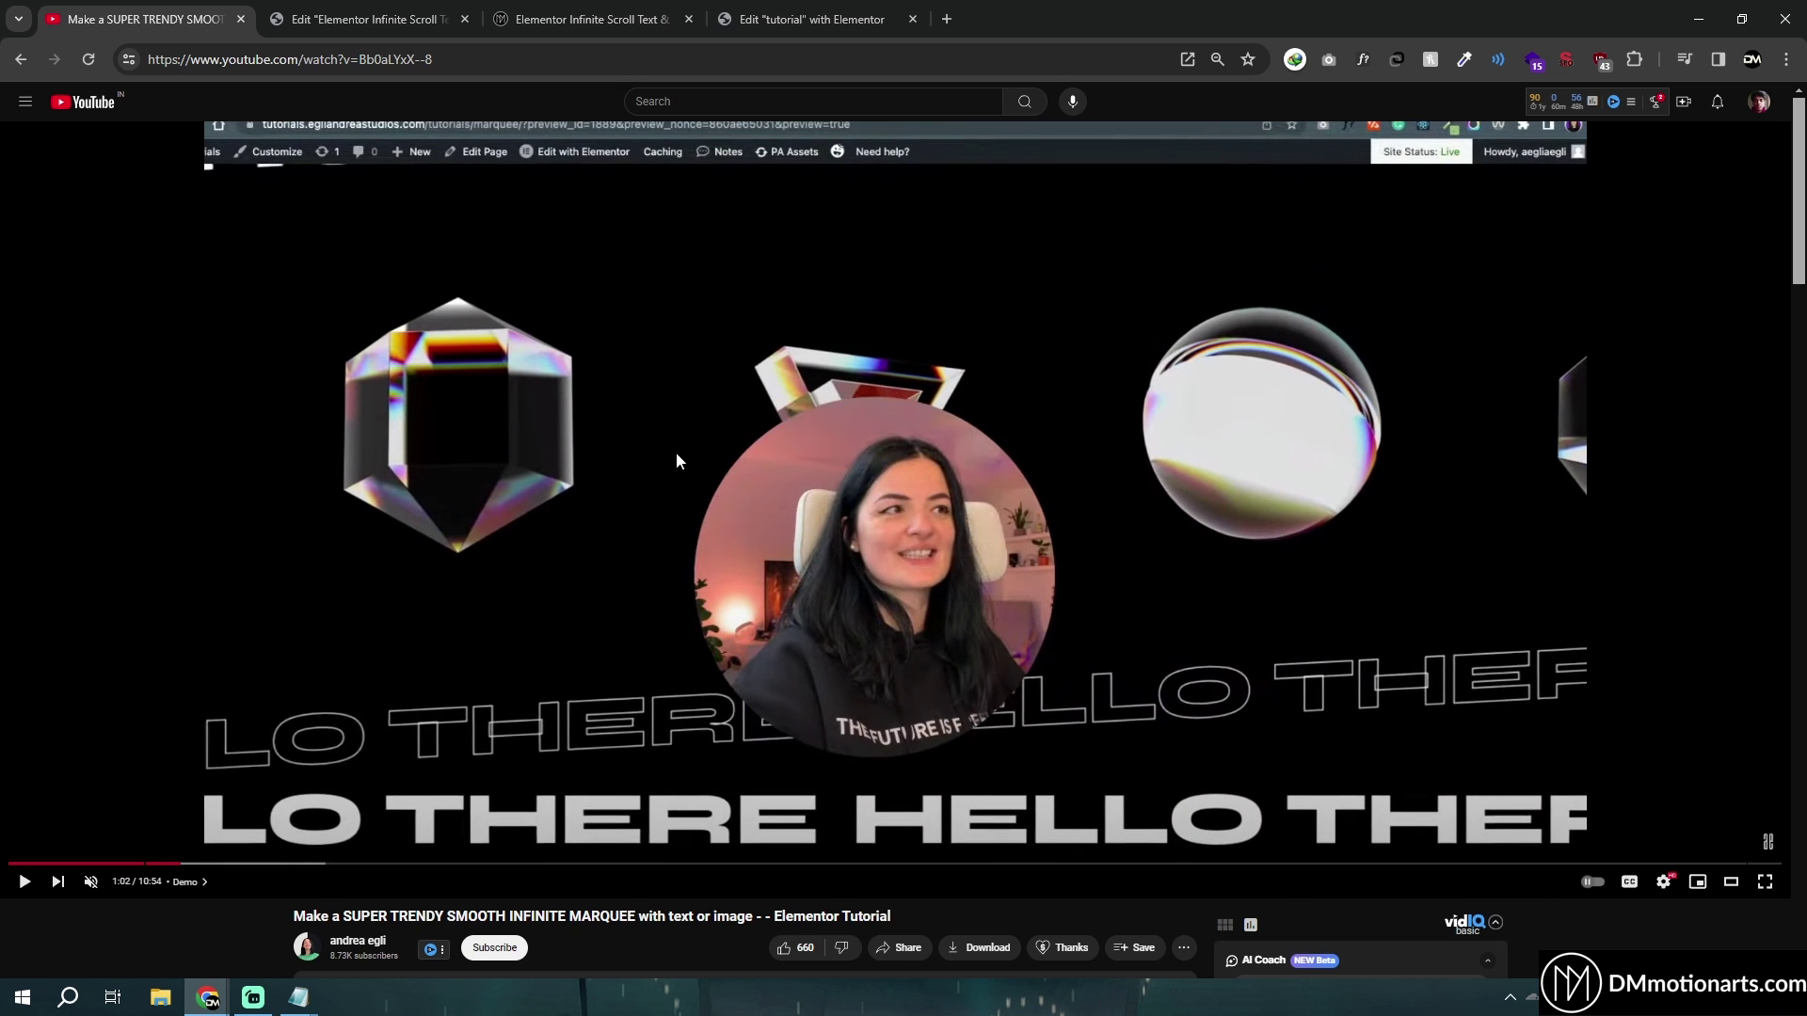
{"action": "left_click", "coordinate": [622, 562]}
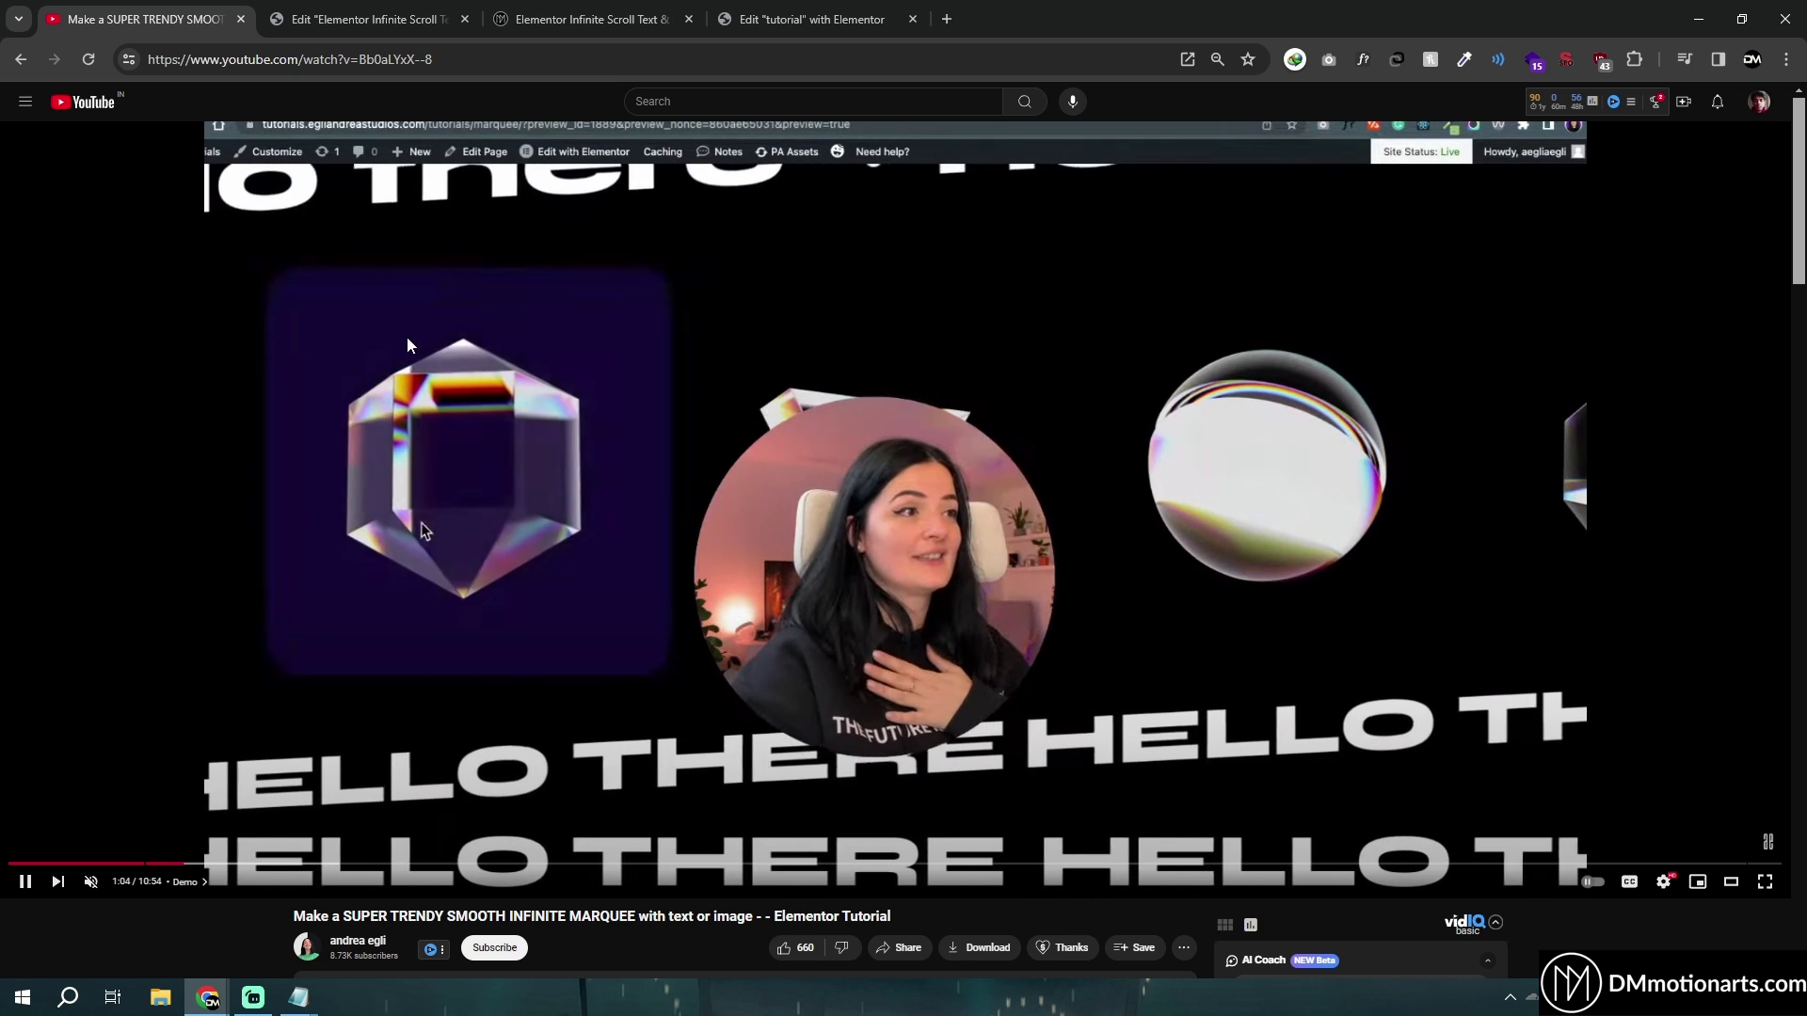
{"action": "left_click", "coordinate": [392, 270]}
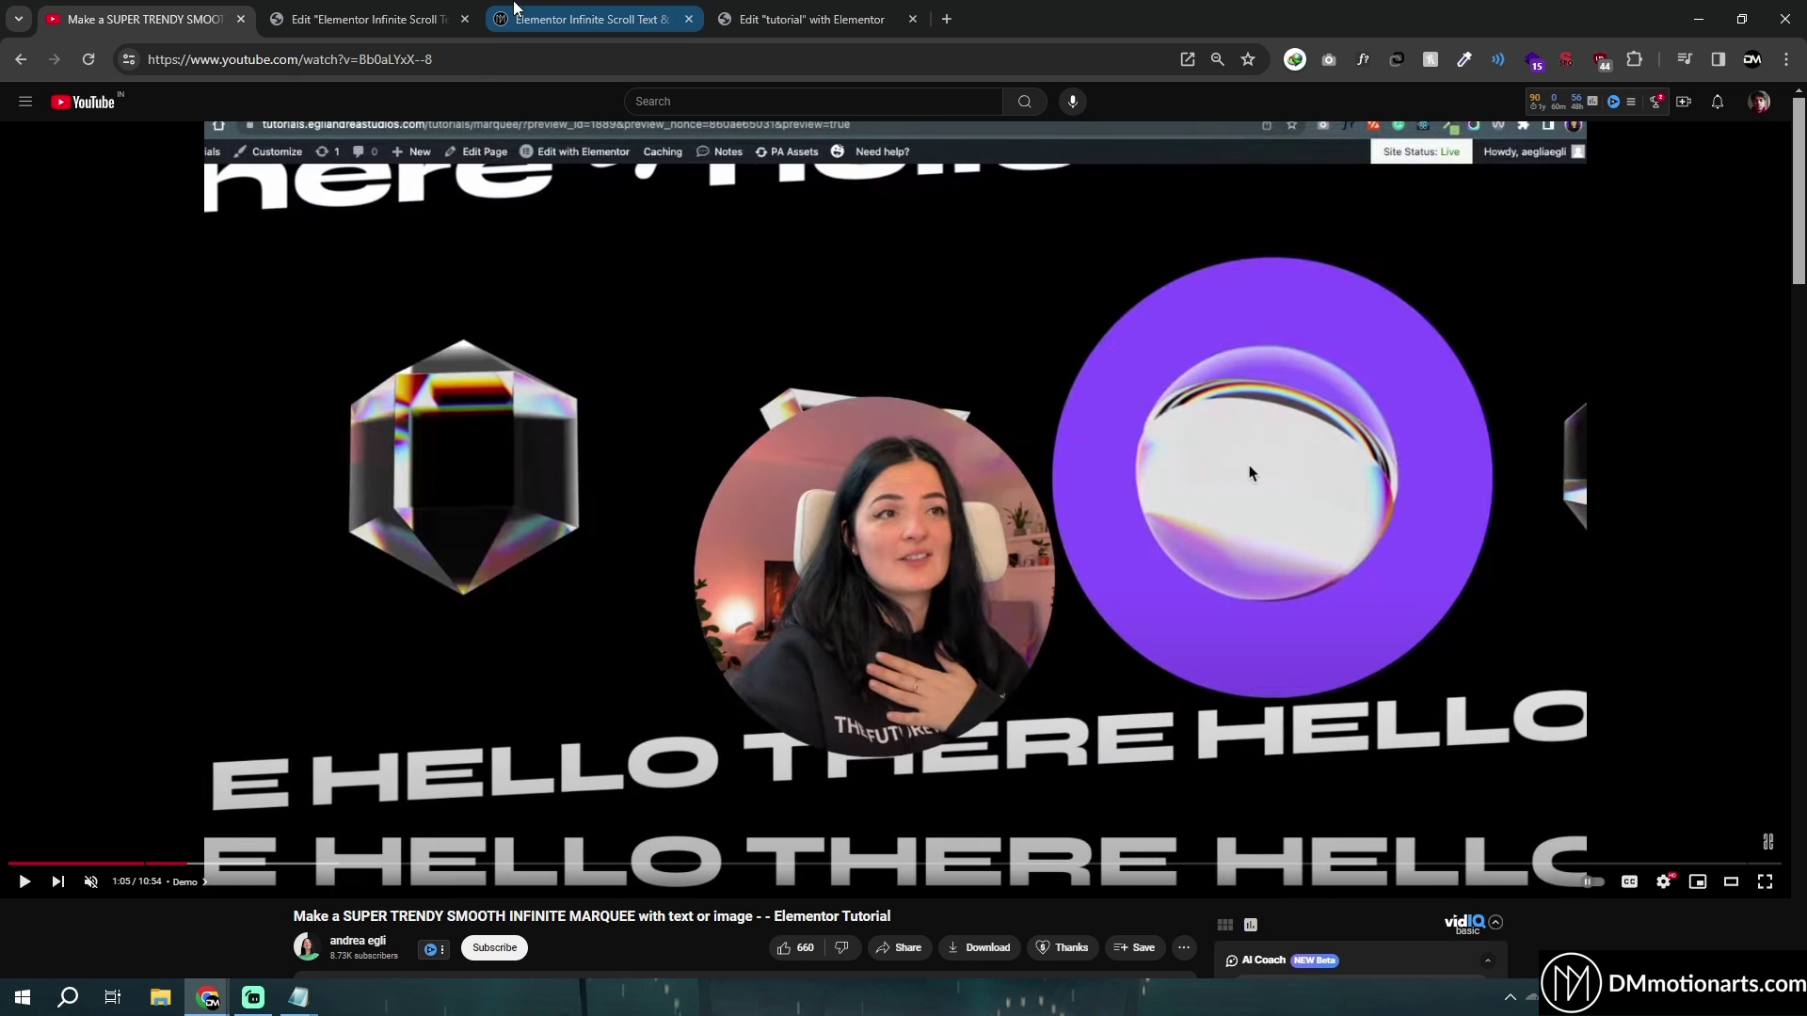
Step: Compare the finished infinite scroll page with the reference video and its description
{"action": "left_click", "coordinate": [791, 9]}
{"action": "left_click", "coordinate": [584, 19]}
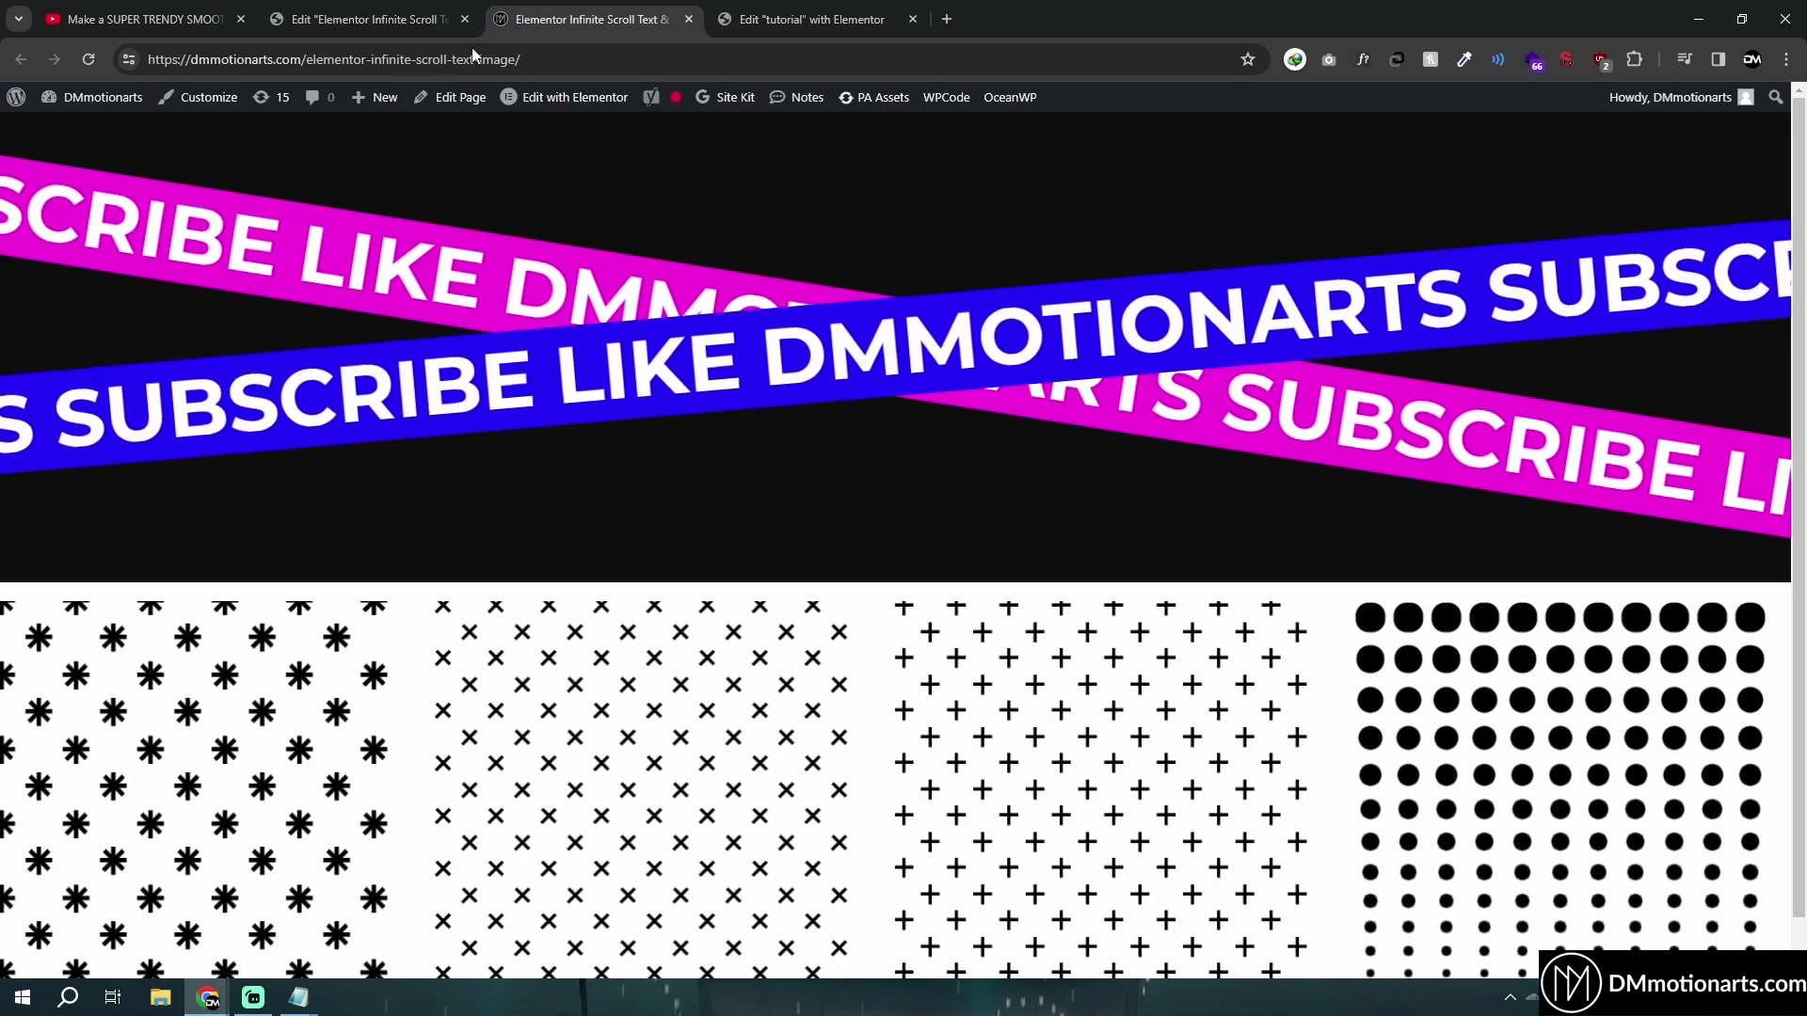
{"action": "left_click", "coordinate": [100, 11]}
{"action": "scroll", "coordinate": [439, 570], "scroll_direction": "down", "scroll_amount": 6}
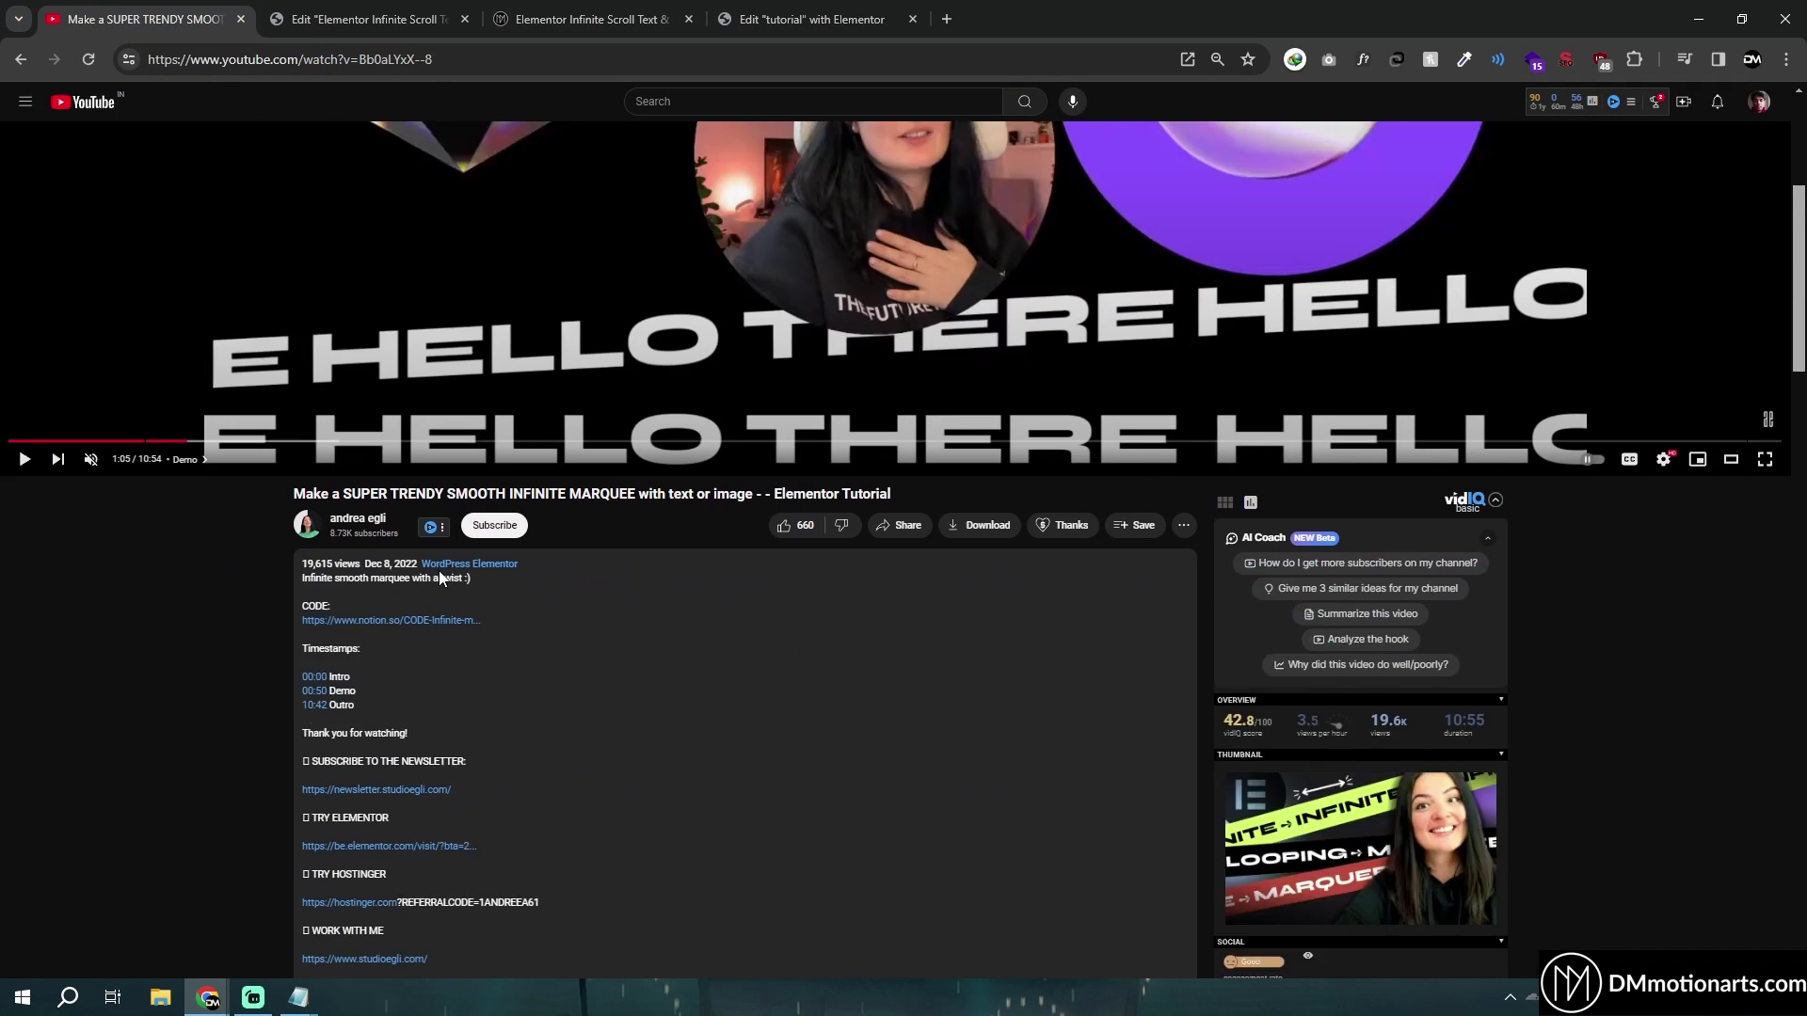
{"action": "scroll", "coordinate": [414, 616], "scroll_direction": "up", "scroll_amount": 6}
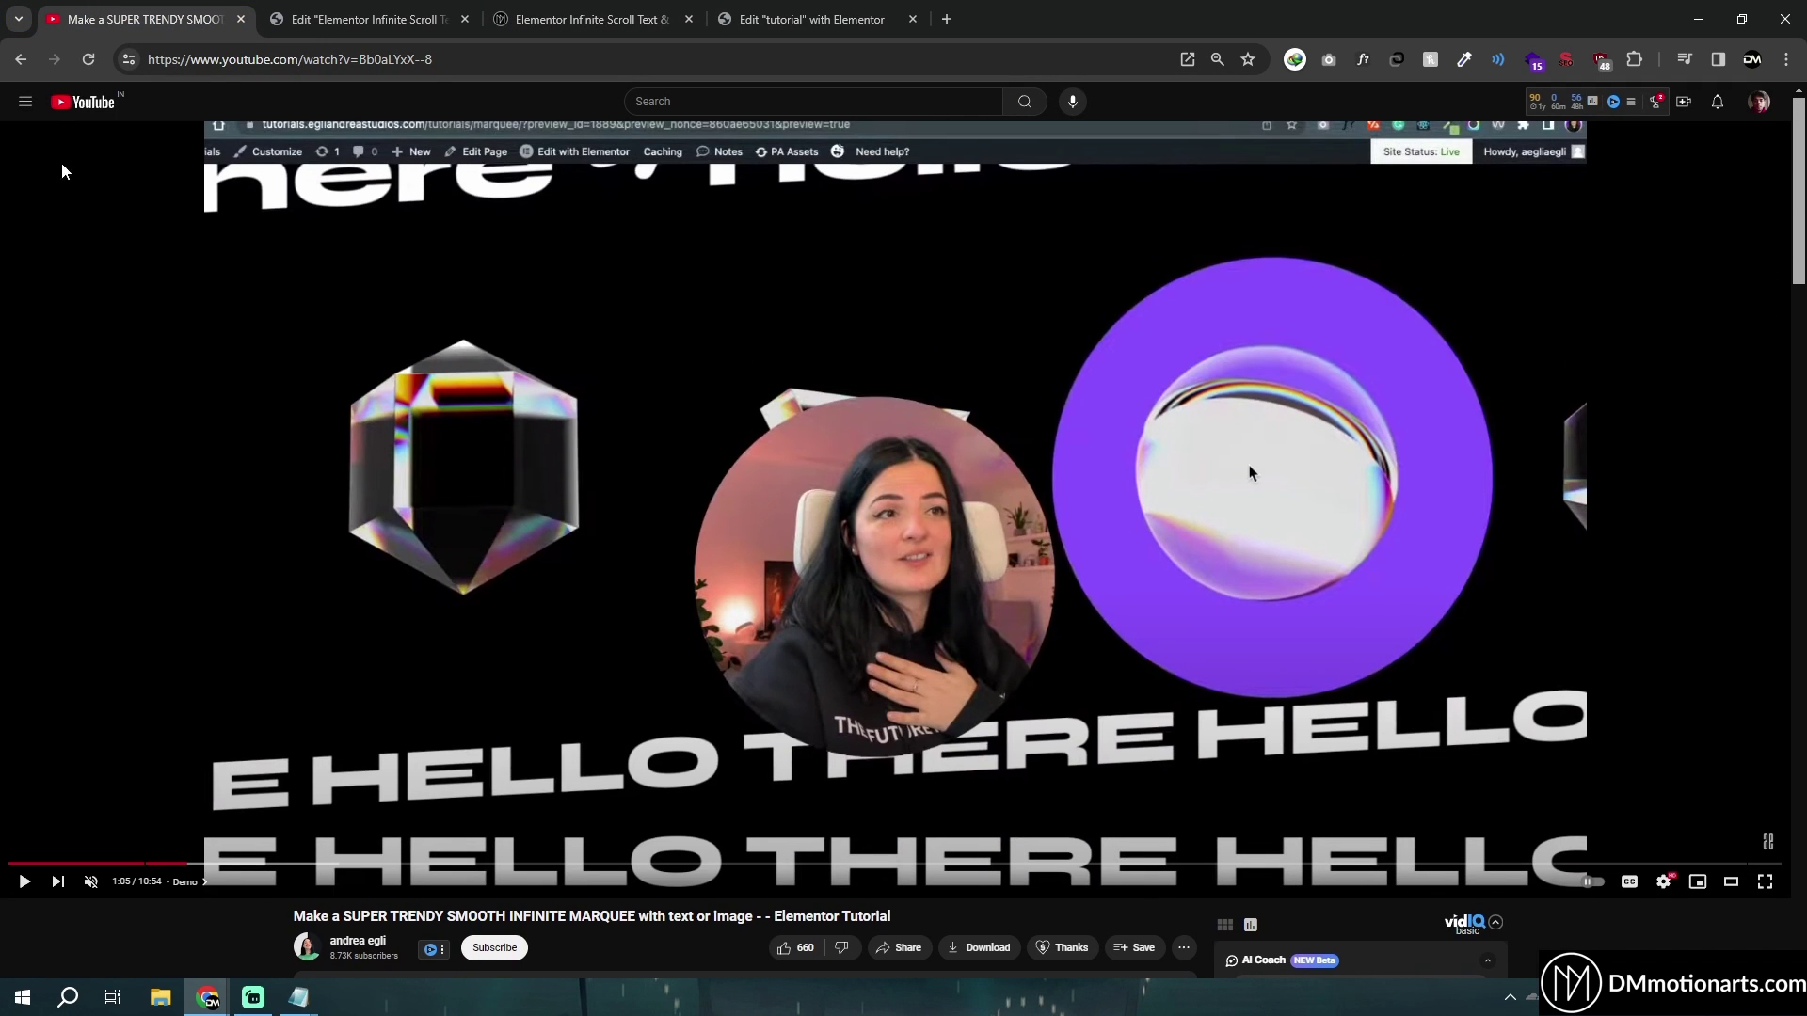
{"action": "left_click", "coordinate": [819, 404]}
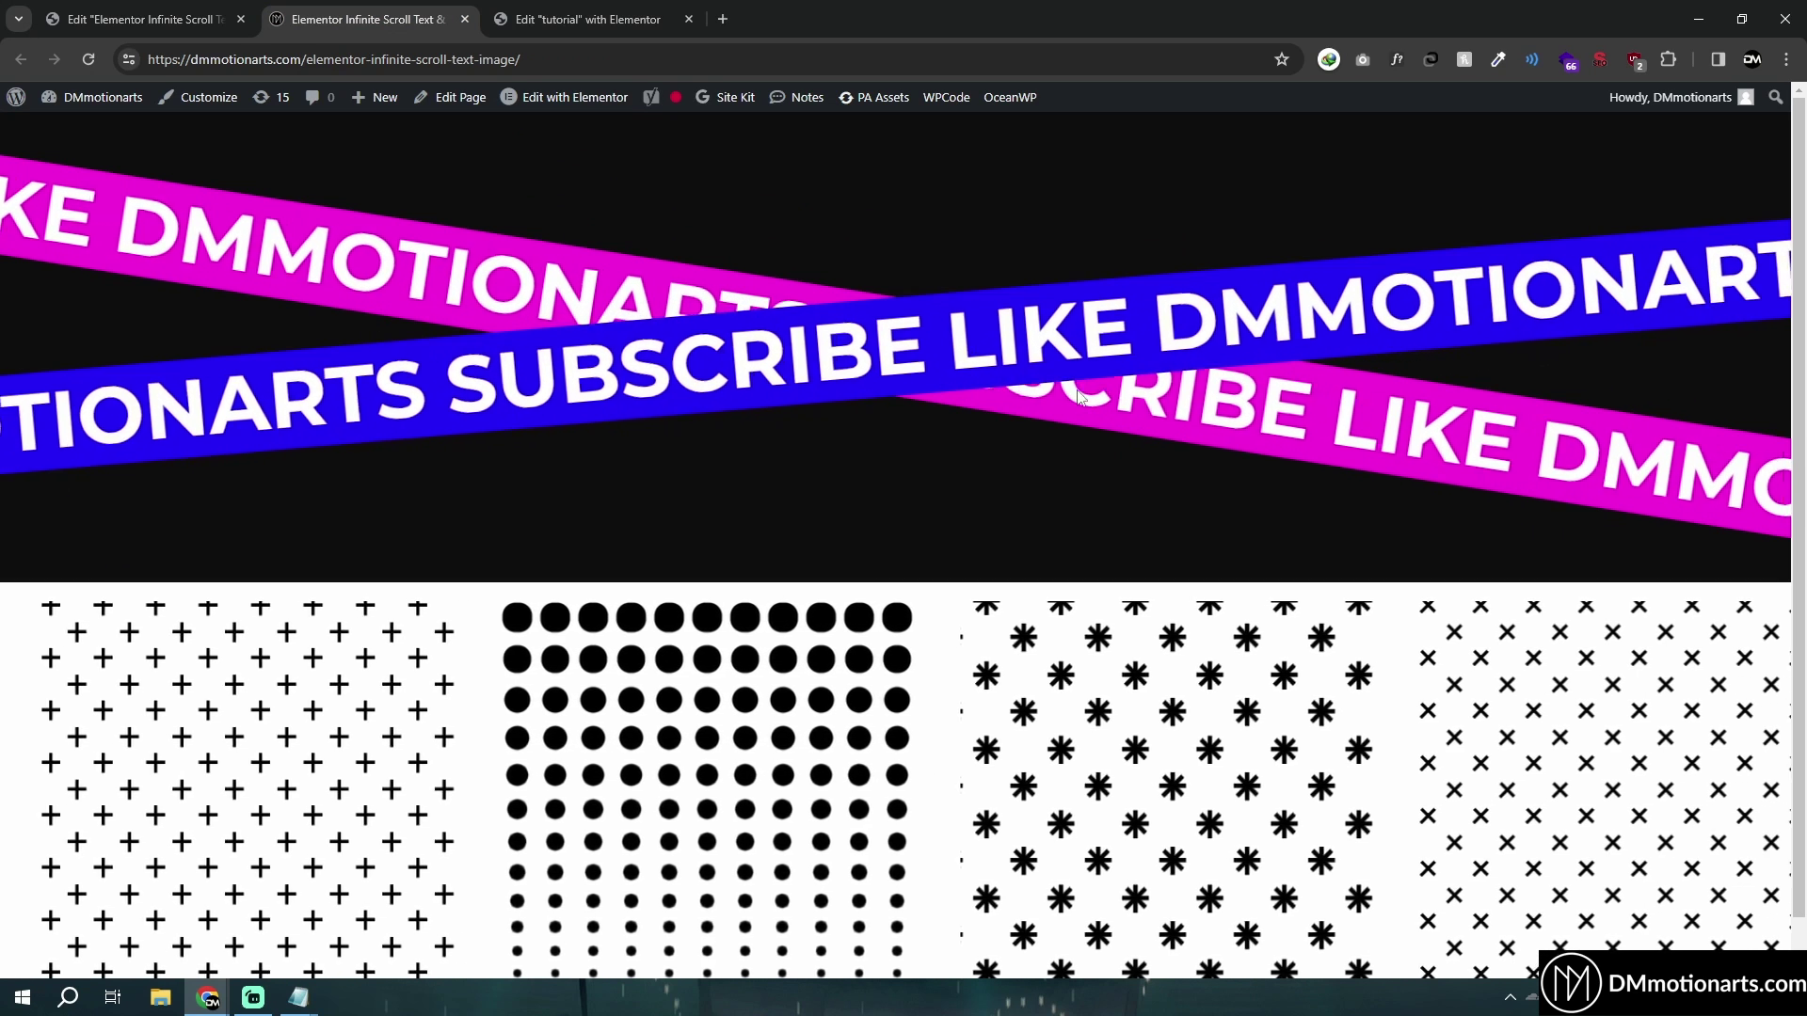
Step: Add a single-column Flexbox container to the empty tutorial page in the Elementor editor and move the Navigator lower, off the container
{"action": "left_click", "coordinate": [619, 20]}
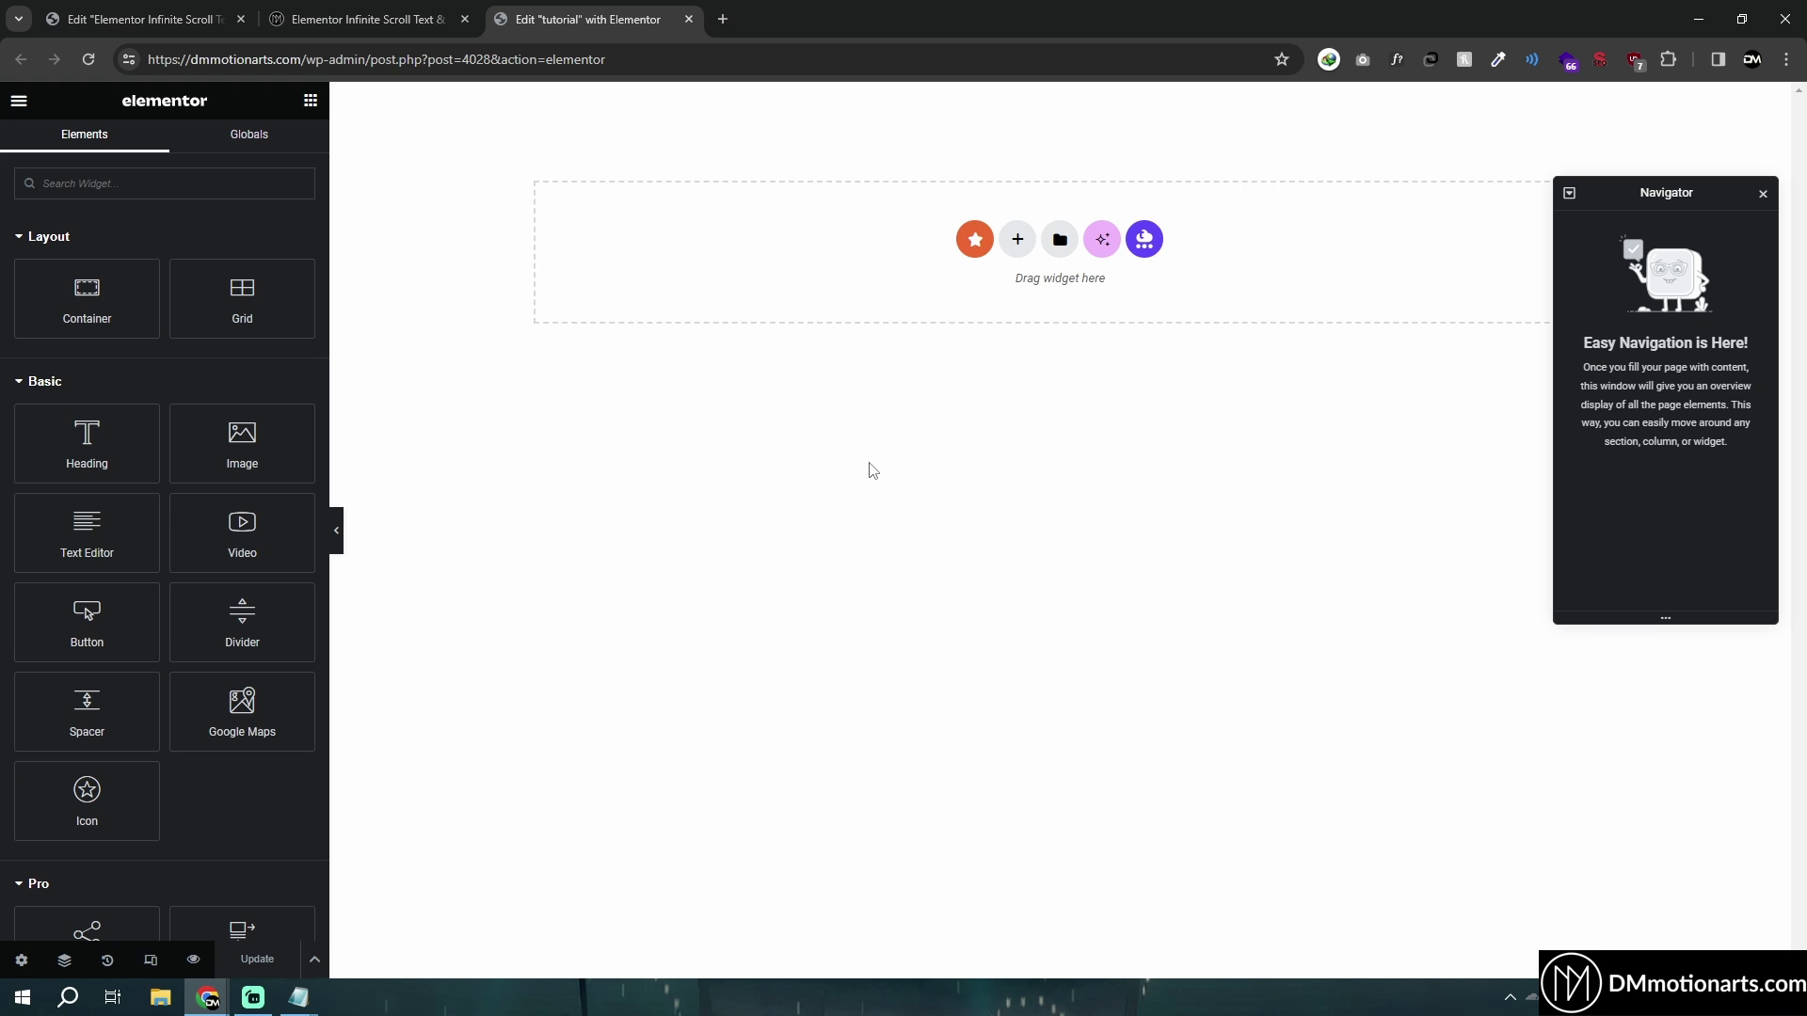
{"action": "left_click", "coordinate": [1018, 239]}
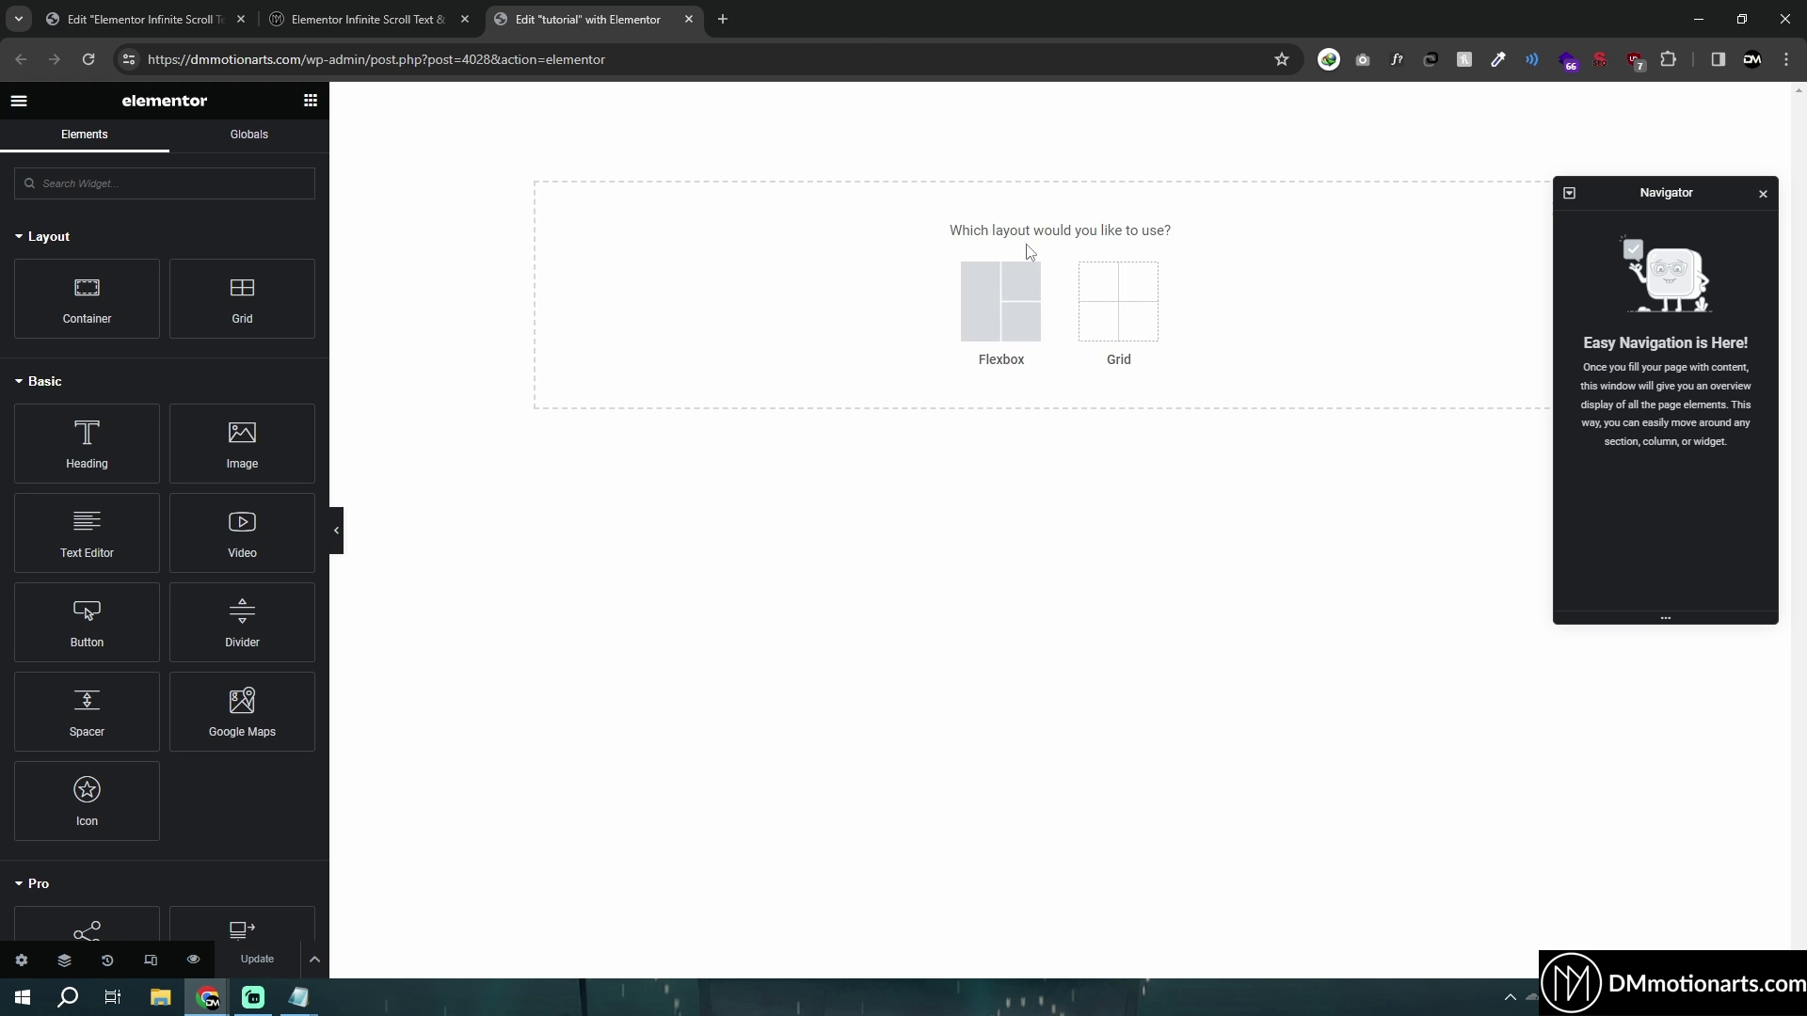
{"action": "left_click", "coordinate": [1000, 299]}
{"action": "left_click", "coordinate": [833, 303]}
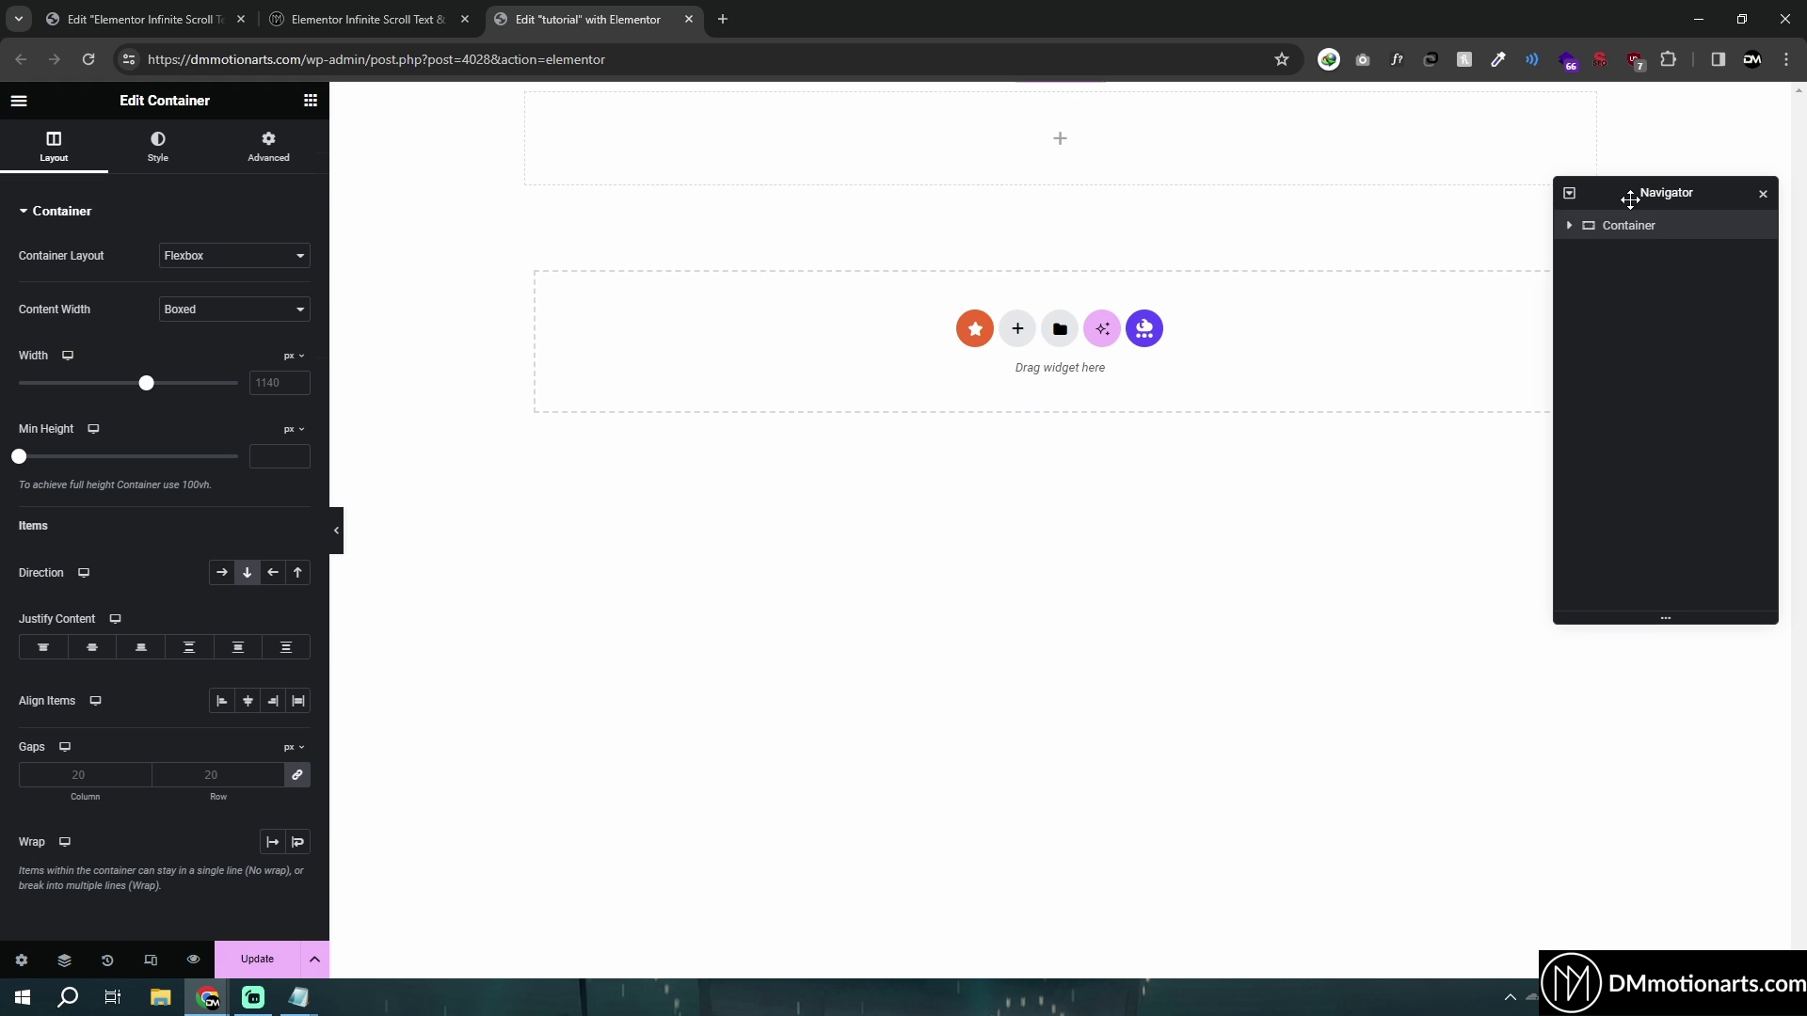
{"action": "left_click_drag", "start_coordinate": [1627, 195], "coordinate": [1548, 402]}
Step: Set the container's content width to Full Width and its minimum height to 500 px
{"action": "left_click", "coordinate": [265, 308]}
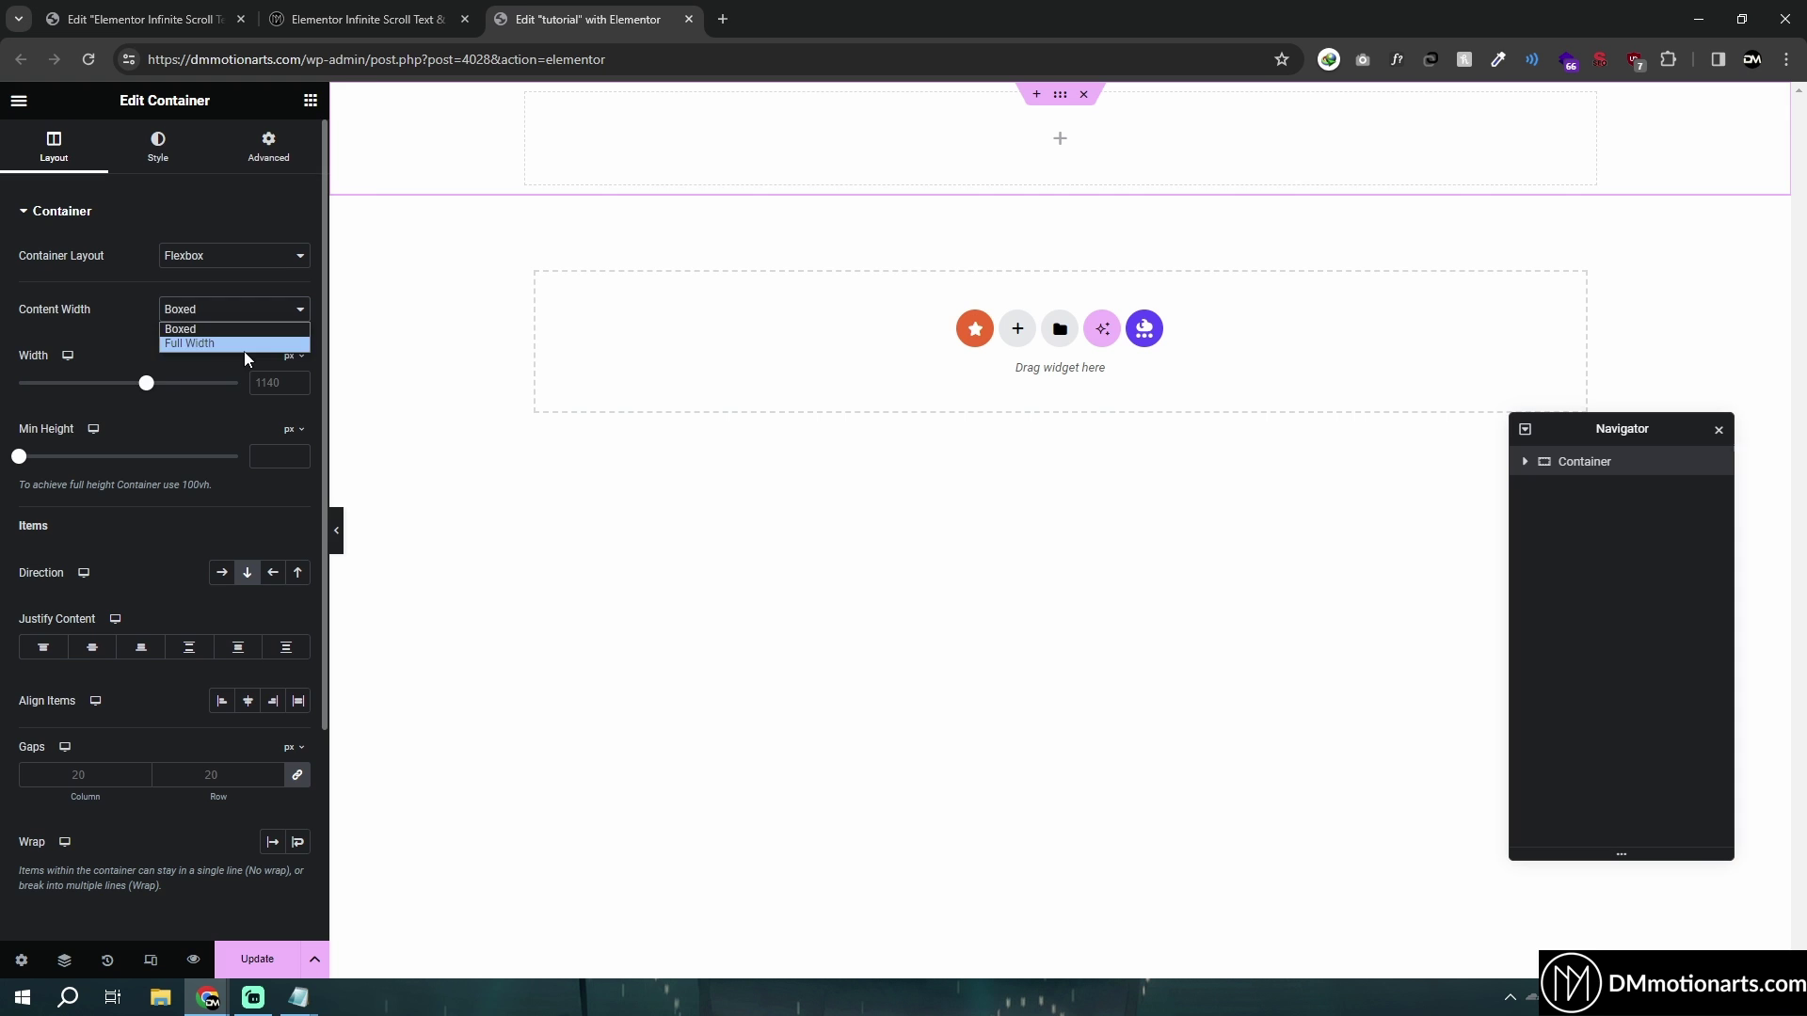
{"action": "left_click", "coordinate": [246, 340]}
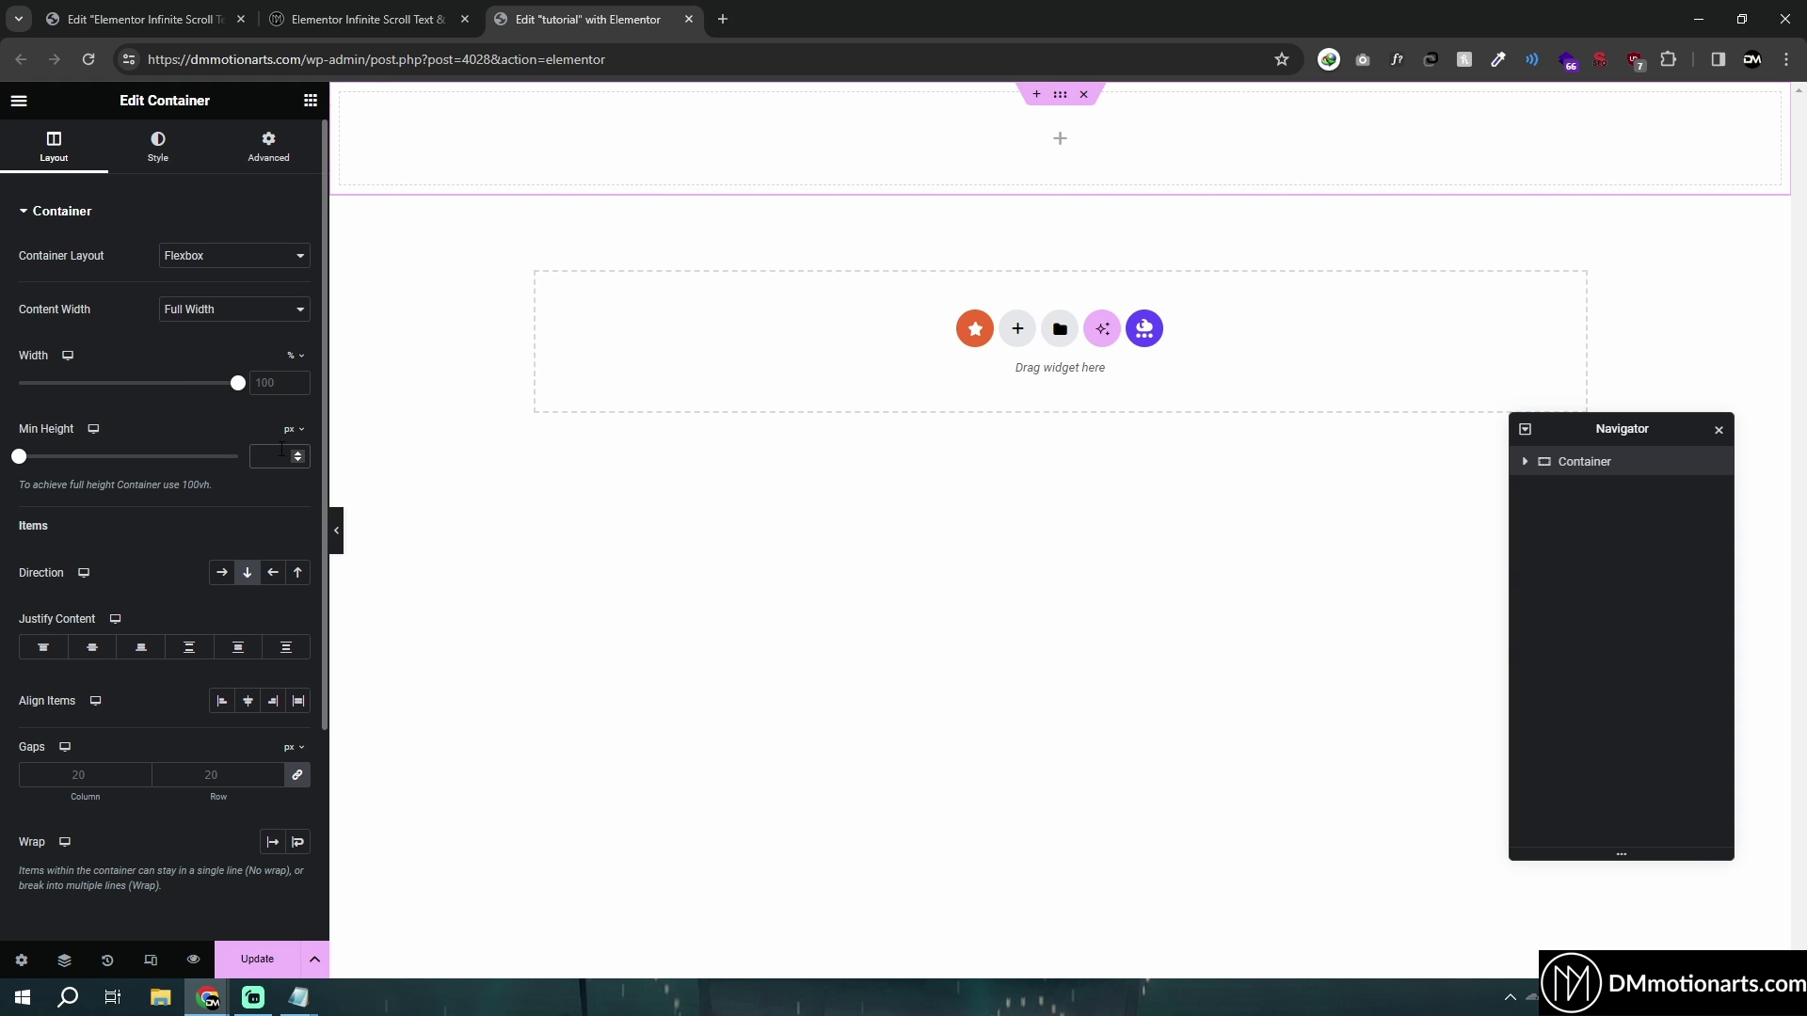
{"action": "type", "text": "500"}
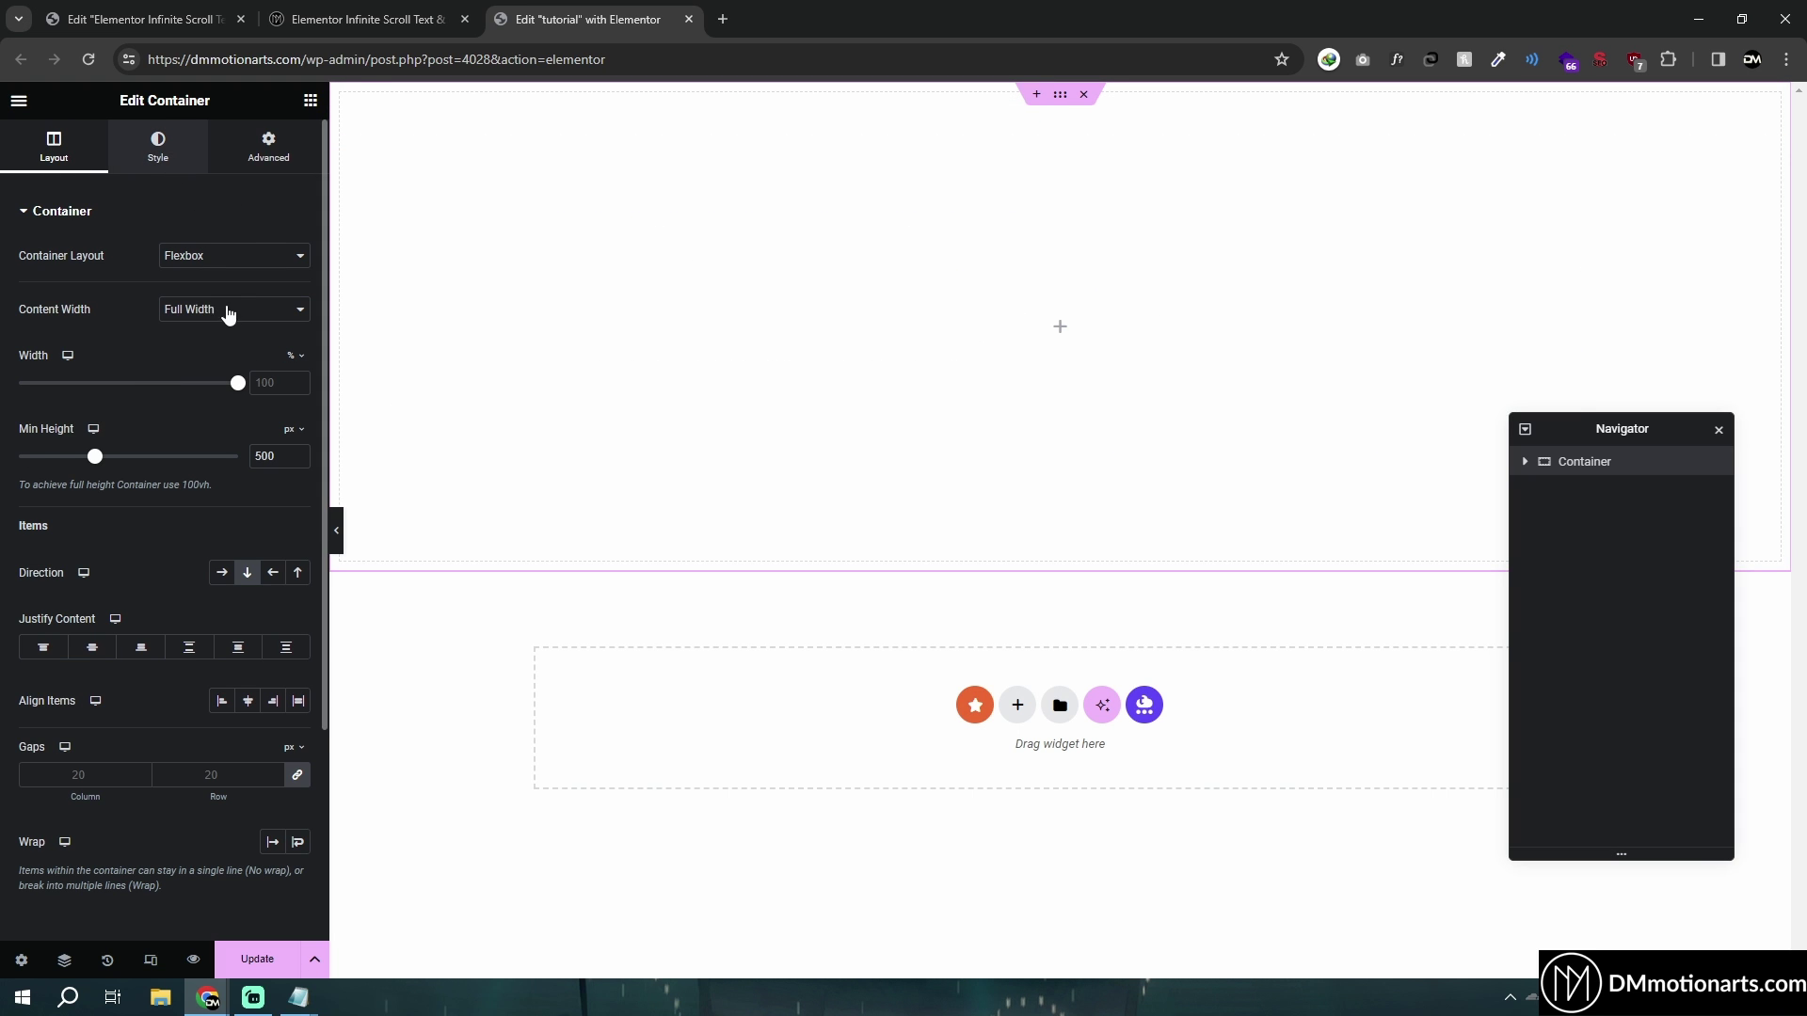
Step: Give the container a classic solid background in a near-black colour
{"action": "left_click", "coordinate": [158, 146]}
{"action": "left_click", "coordinate": [223, 294]}
{"action": "left_click", "coordinate": [298, 334]}
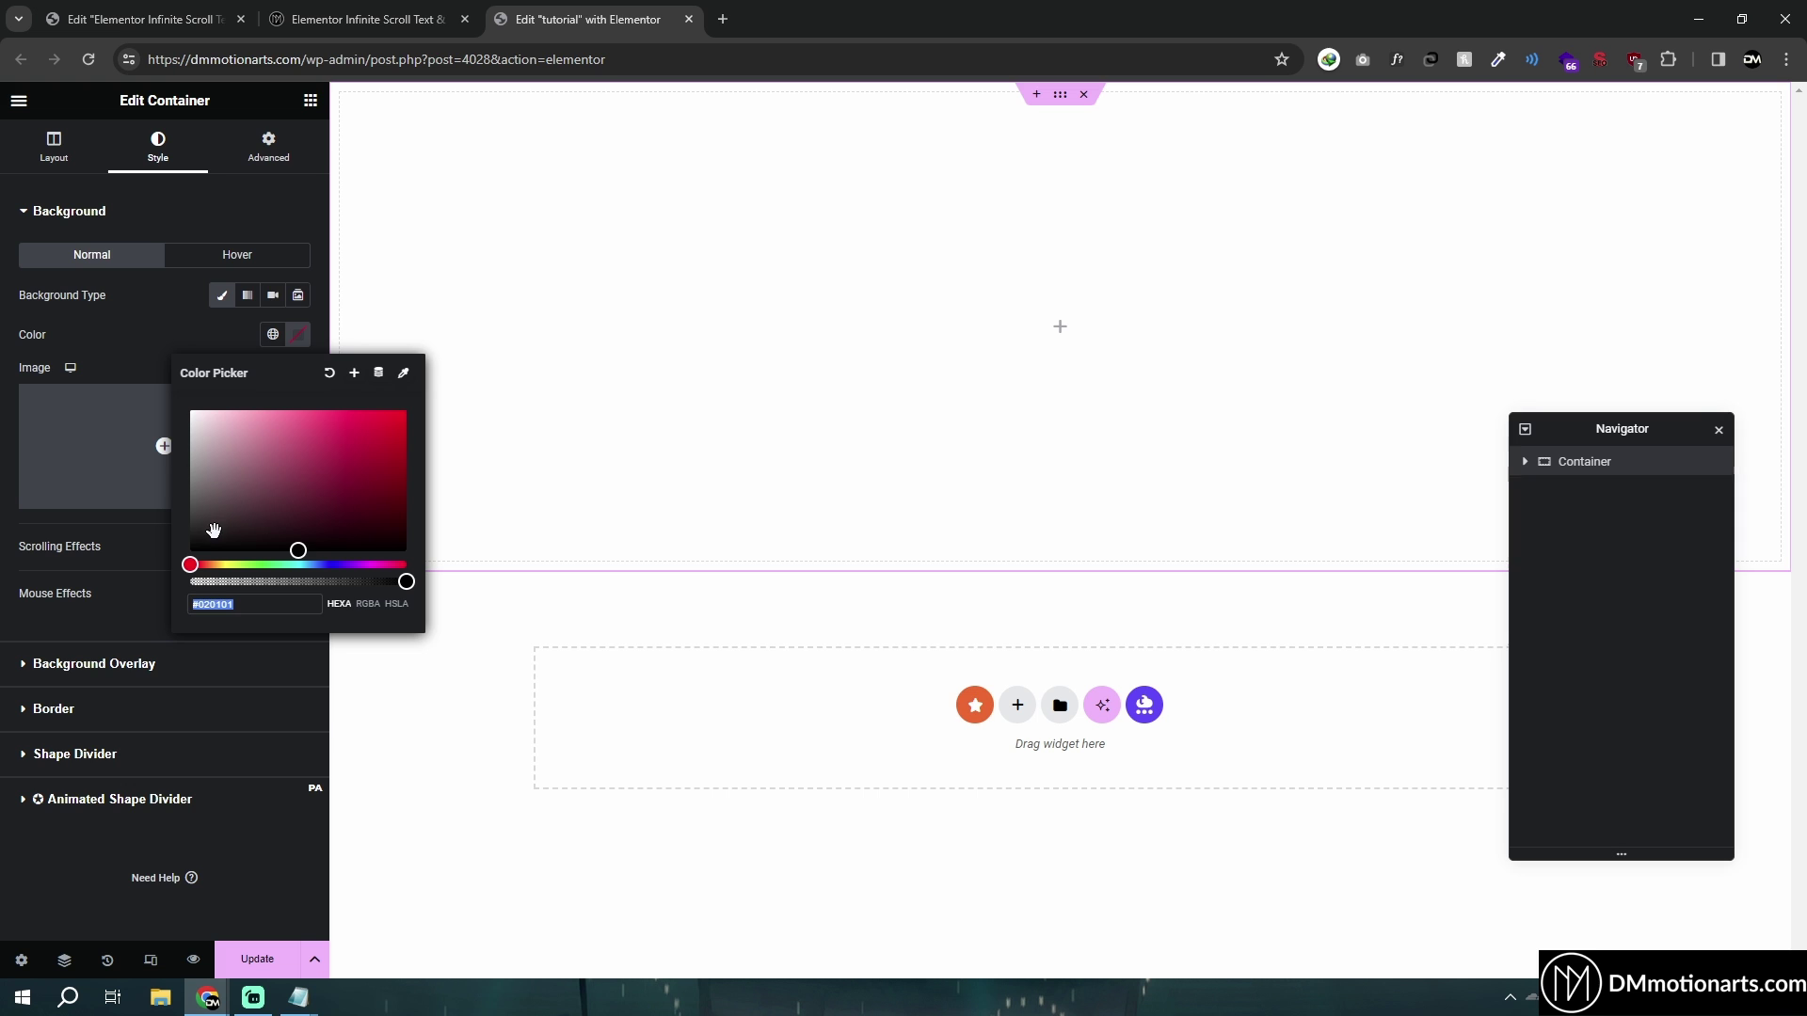
{"action": "left_click_drag", "start_coordinate": [213, 531], "coordinate": [187, 549]}
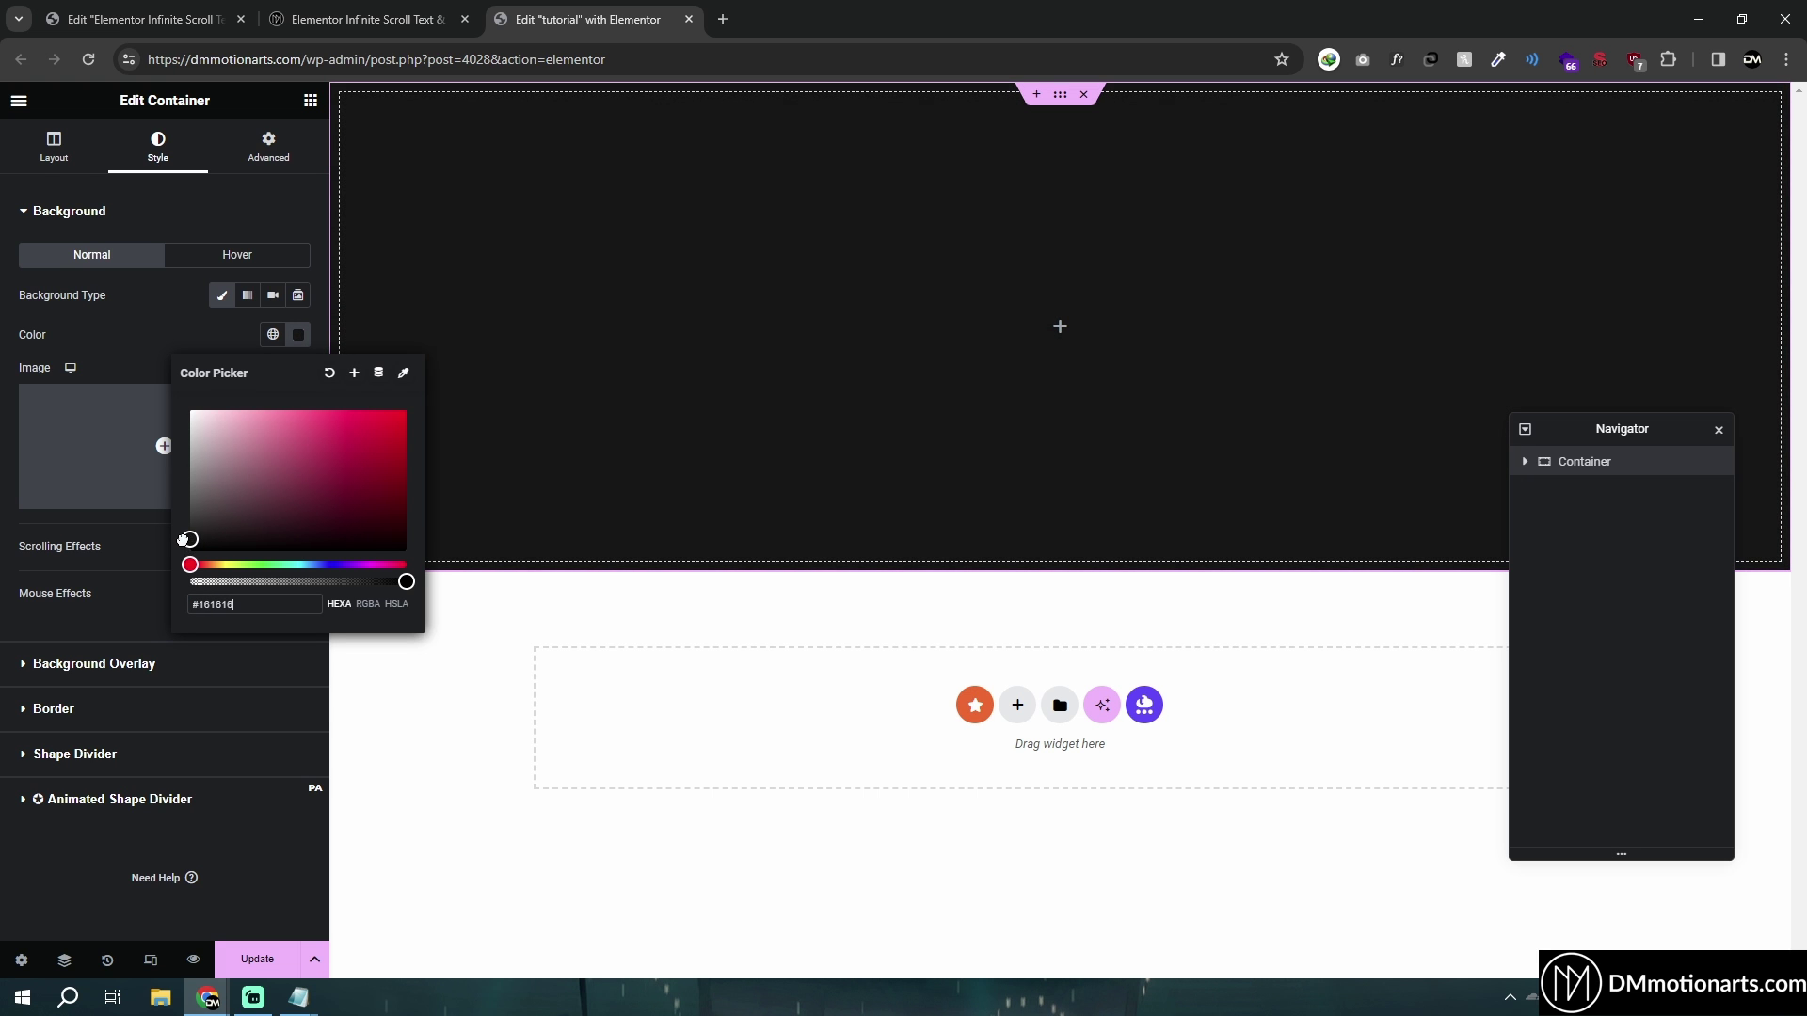
{"action": "left_click_drag", "start_coordinate": [183, 539], "coordinate": [188, 549]}
{"action": "left_click", "coordinate": [785, 308]}
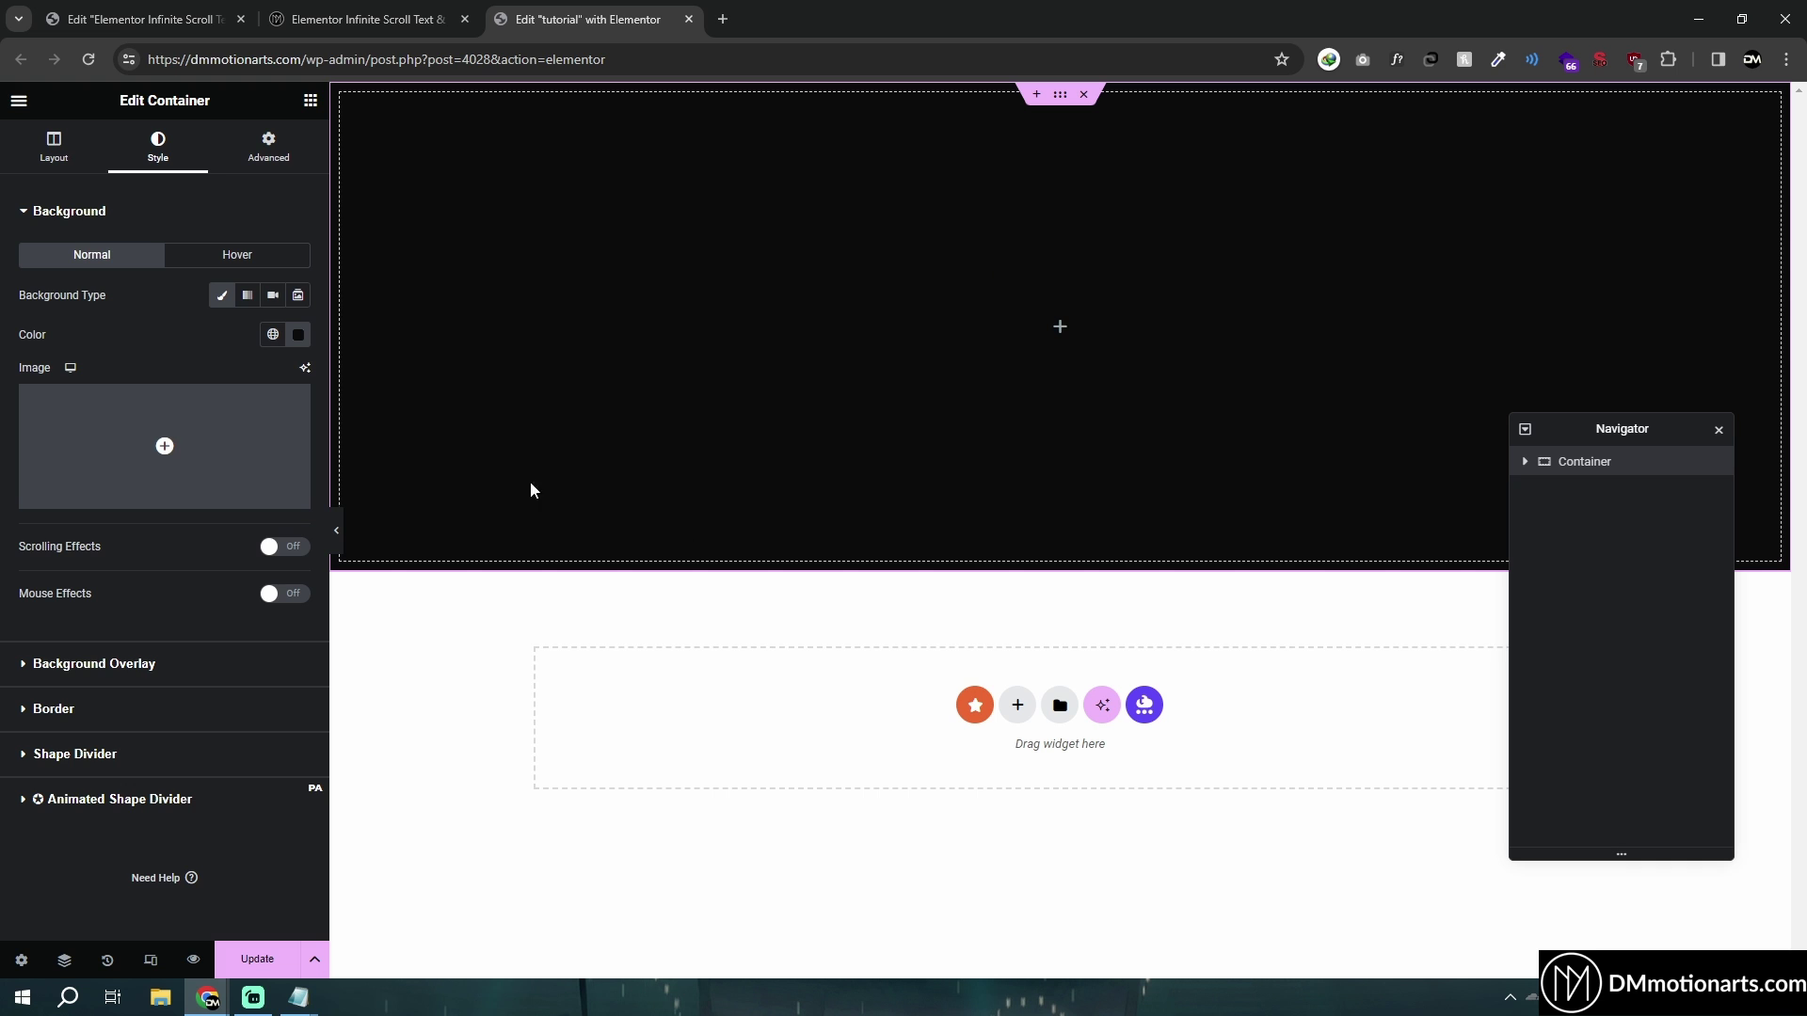
Step: Find the HTML widget and place it inside the black container
{"action": "left_click", "coordinate": [307, 100]}
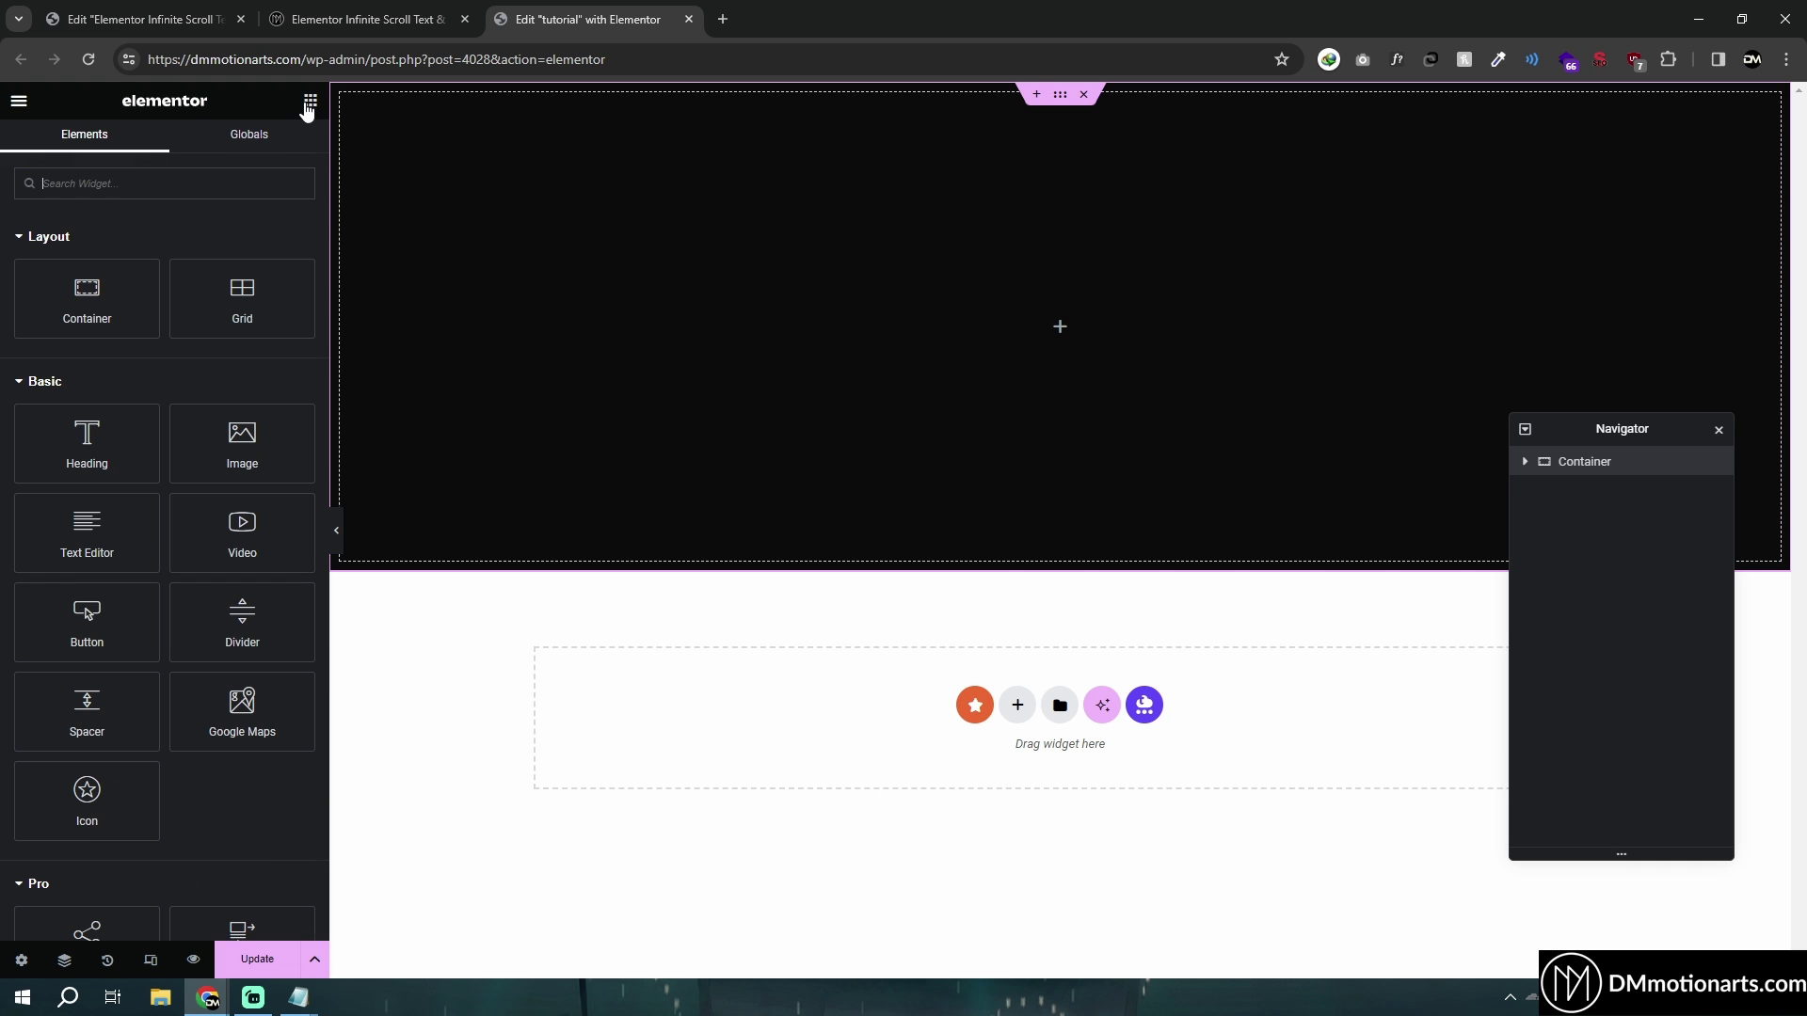
{"action": "type", "text": "html"}
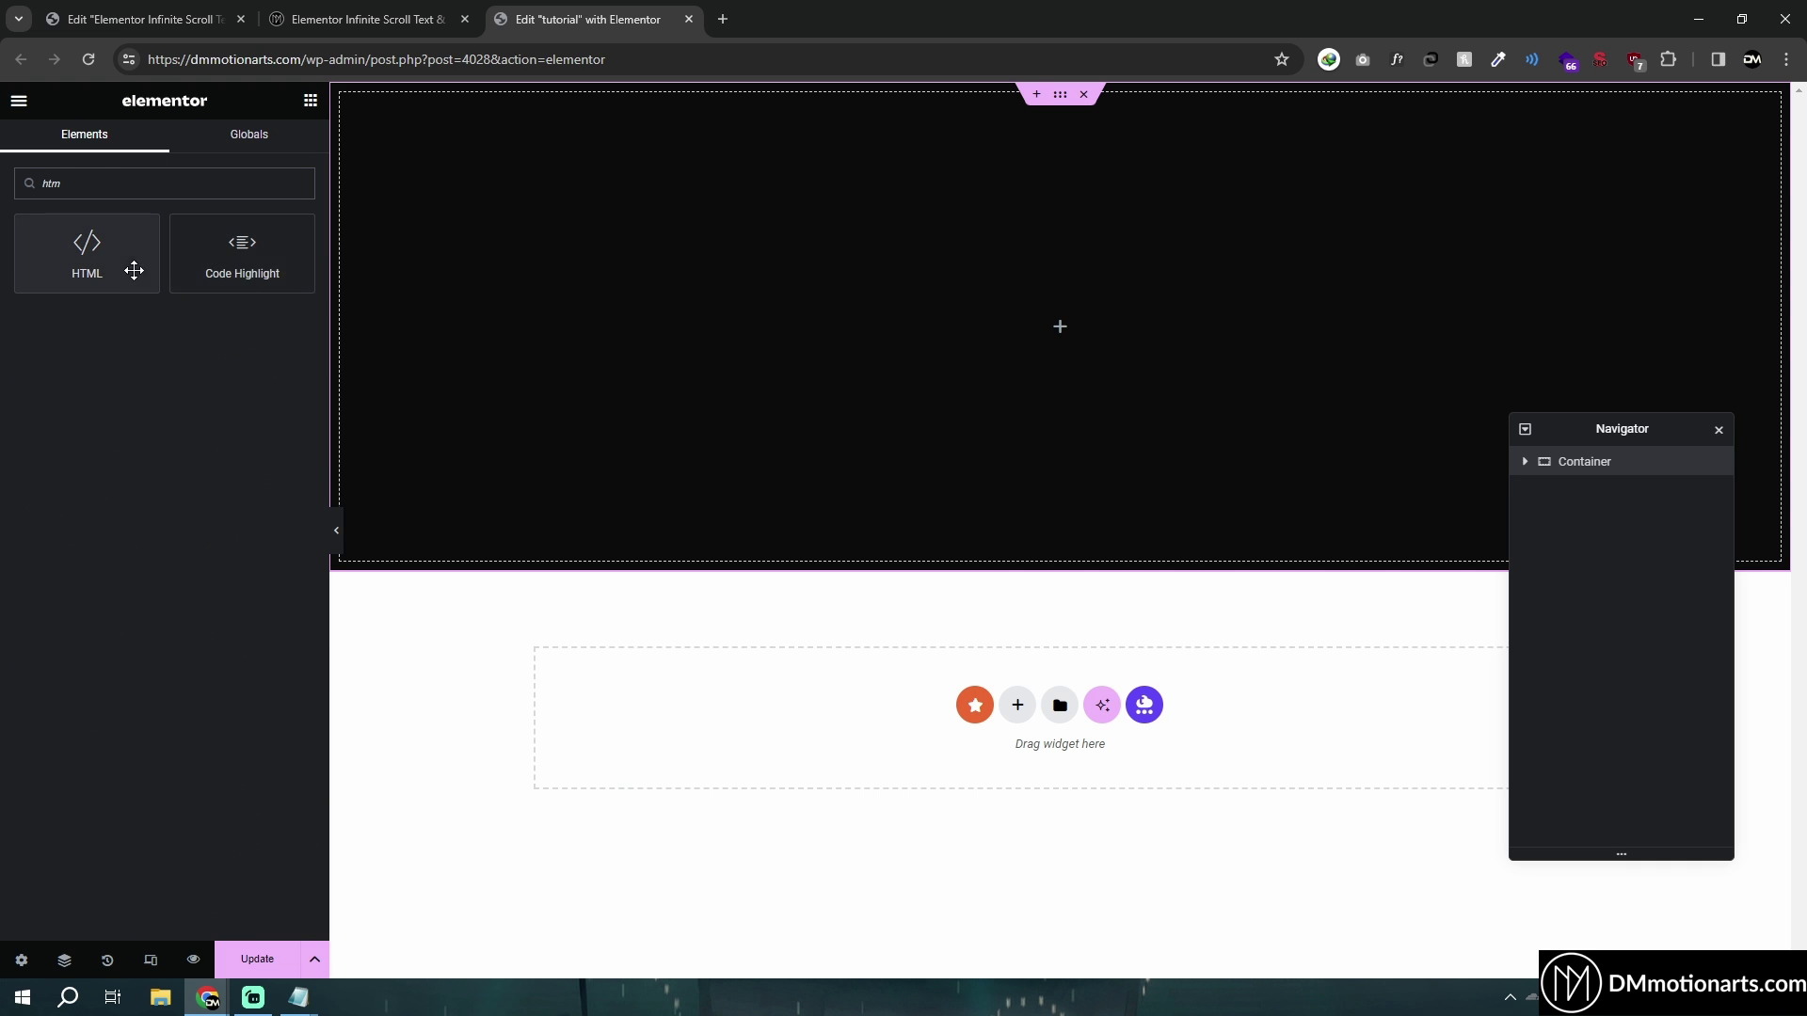
{"action": "left_click_drag", "start_coordinate": [133, 270], "coordinate": [1007, 371]}
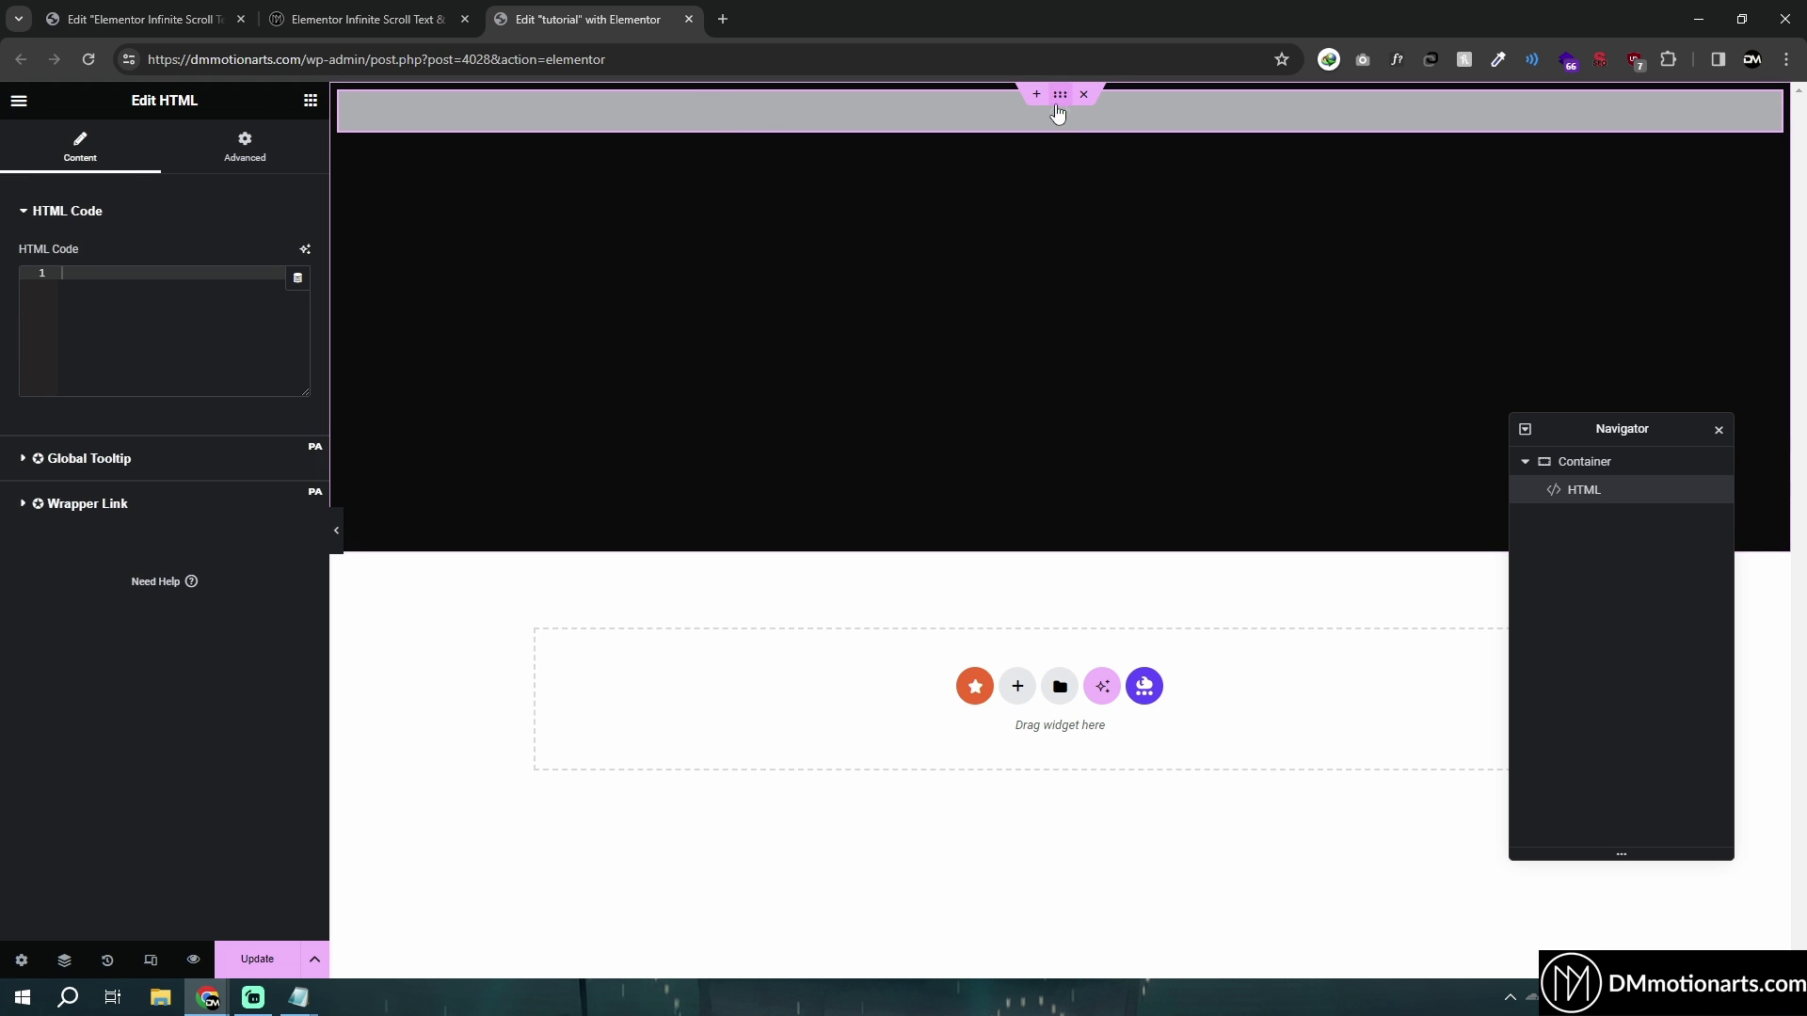
Step: Set the container's Justify Content to Center so the HTML widget sits in its vertical middle
{"action": "left_click", "coordinate": [368, 391]}
{"action": "left_click", "coordinate": [52, 143]}
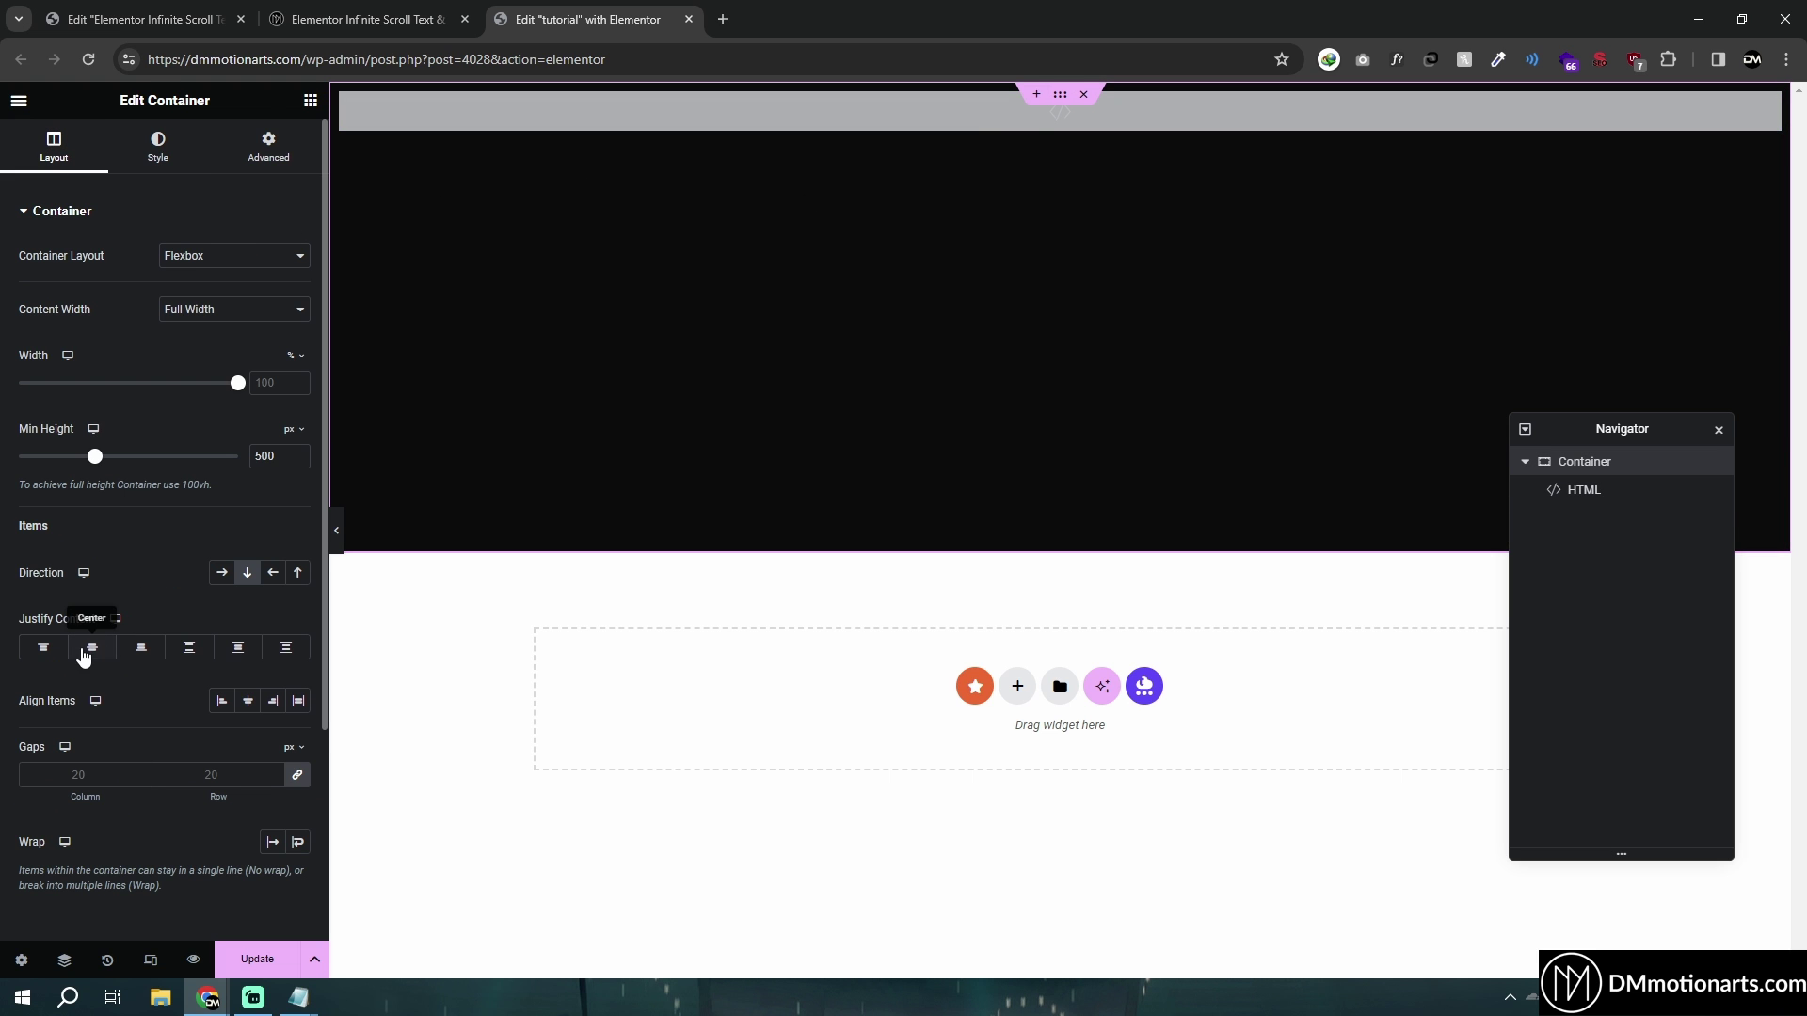
{"action": "left_click", "coordinate": [92, 647]}
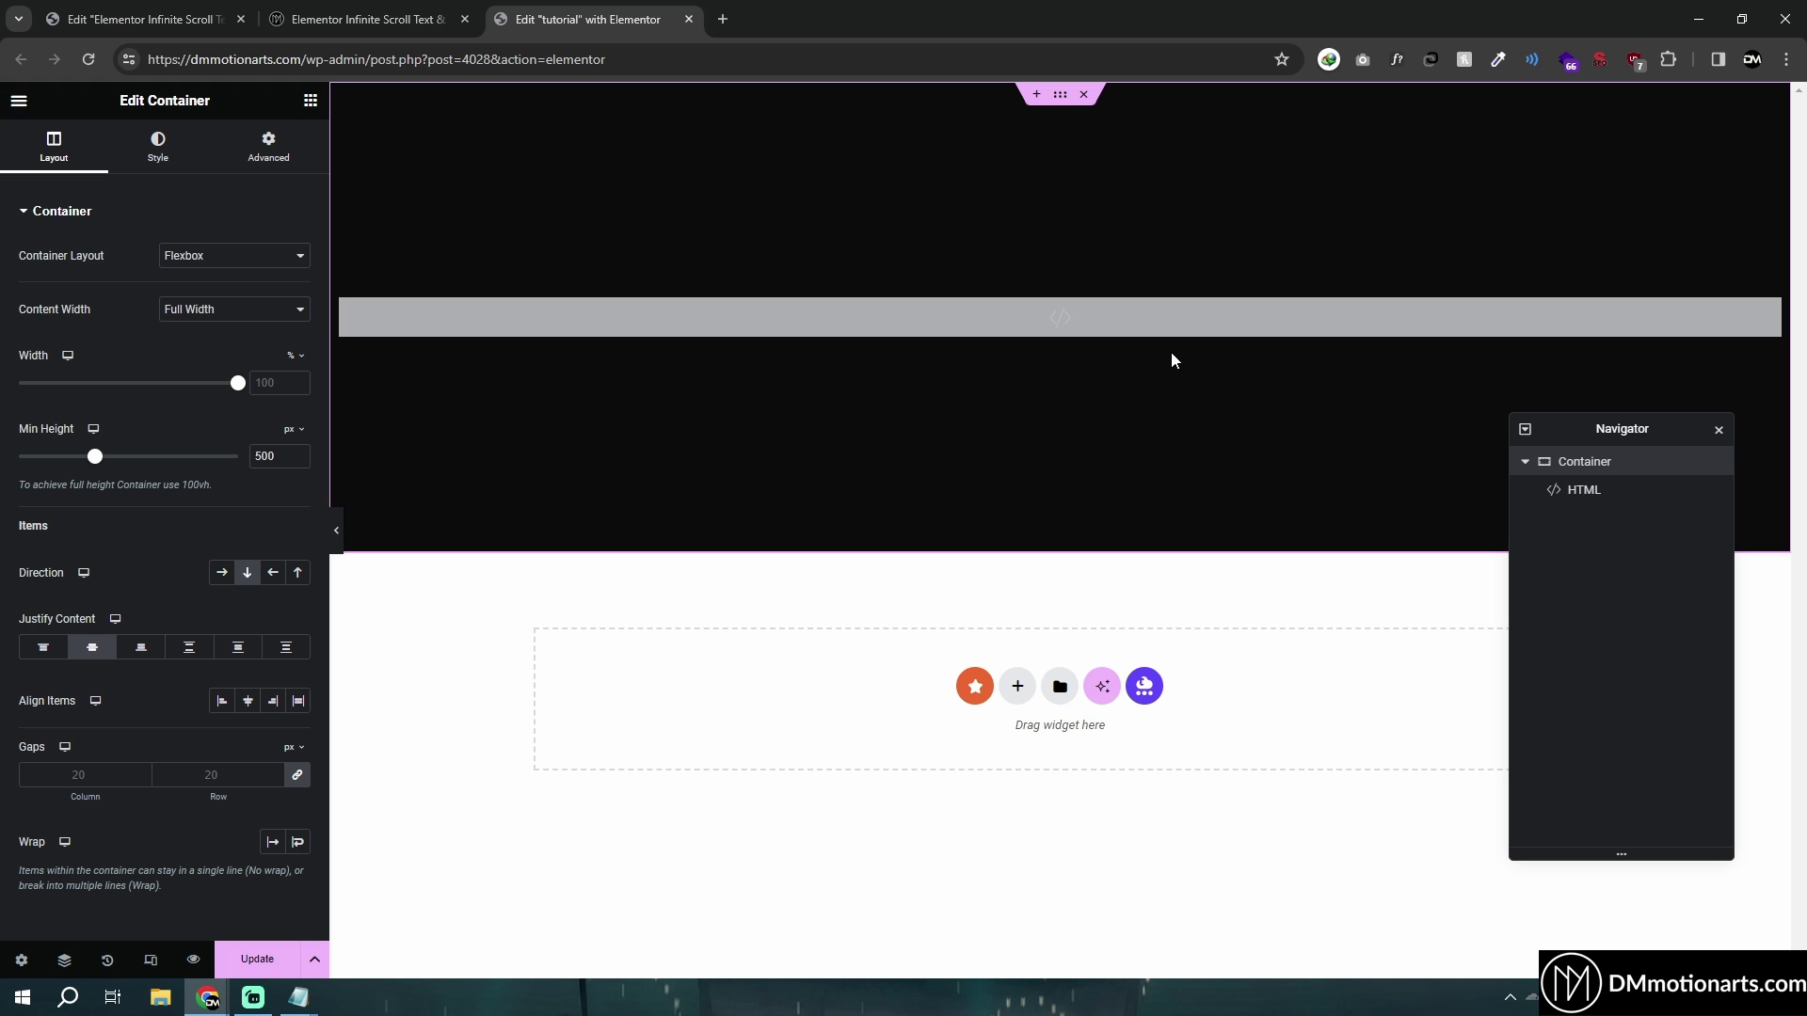
Step: Copy the whole marquee markup from the Notepad file and paste it into the HTML widget's code
{"action": "left_click", "coordinate": [649, 327]}
{"action": "mouse_move", "coordinate": [299, 1000]}
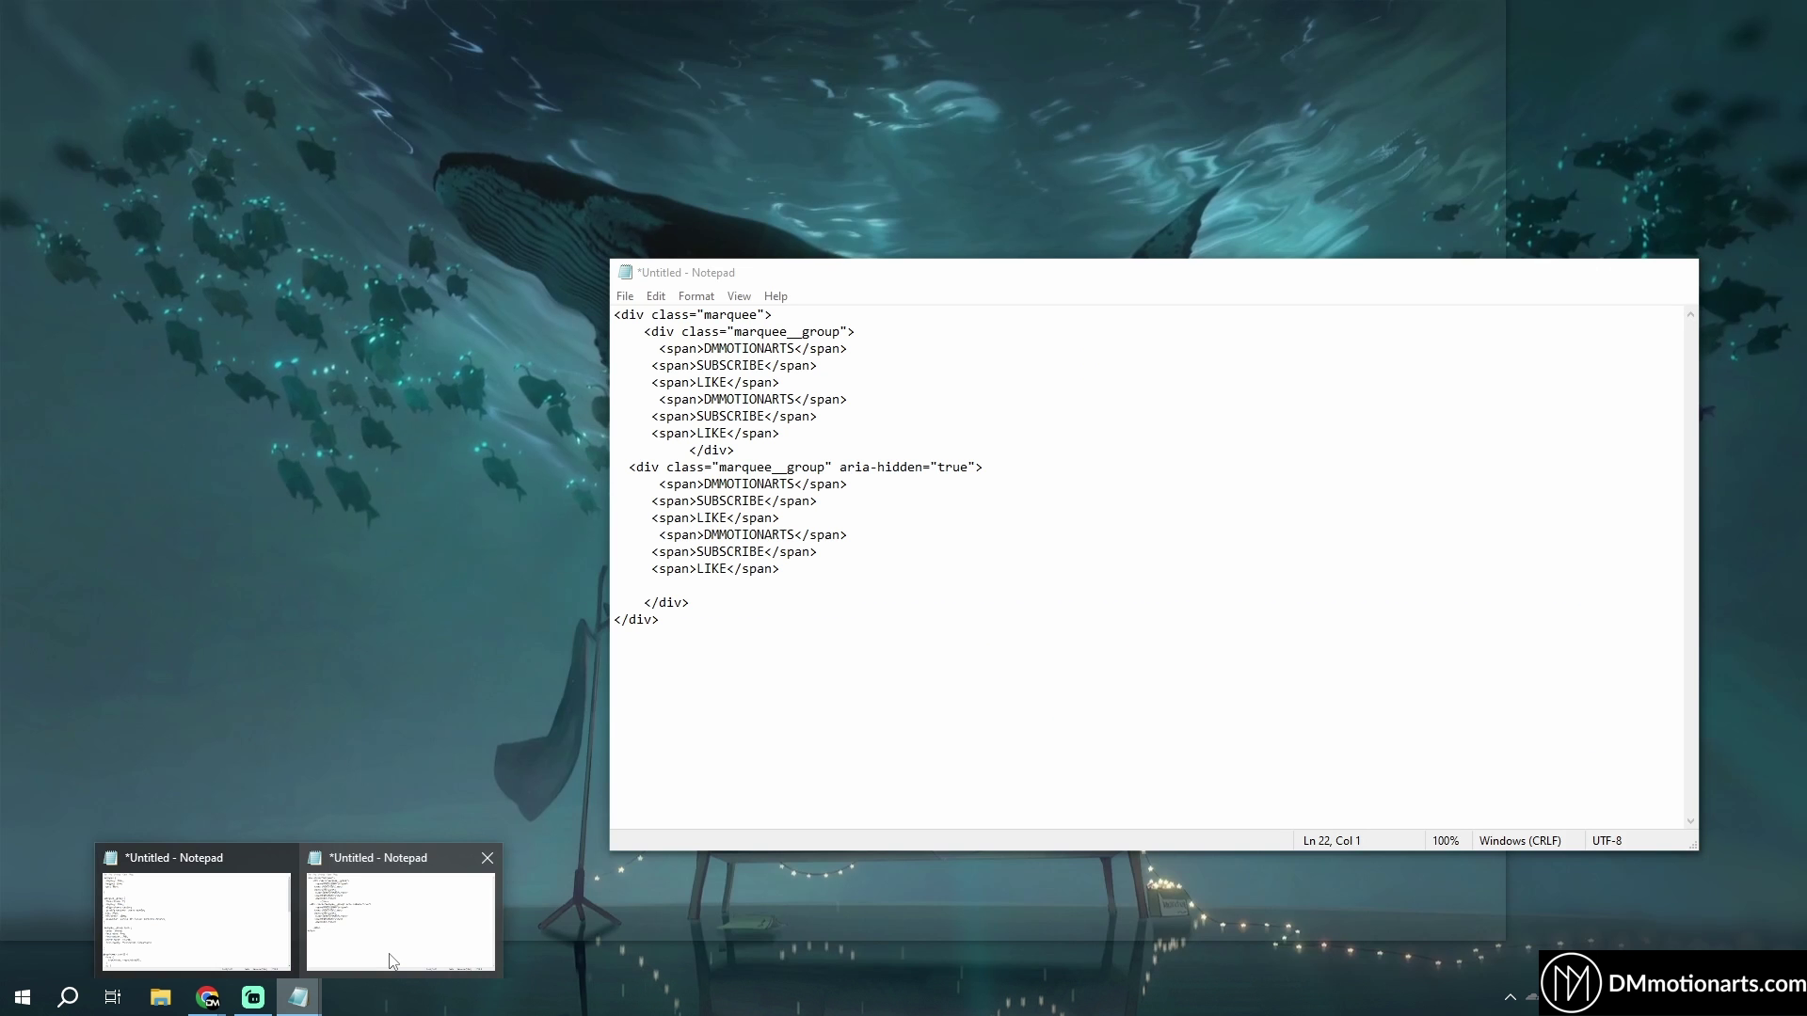
{"action": "left_click", "coordinate": [392, 961]}
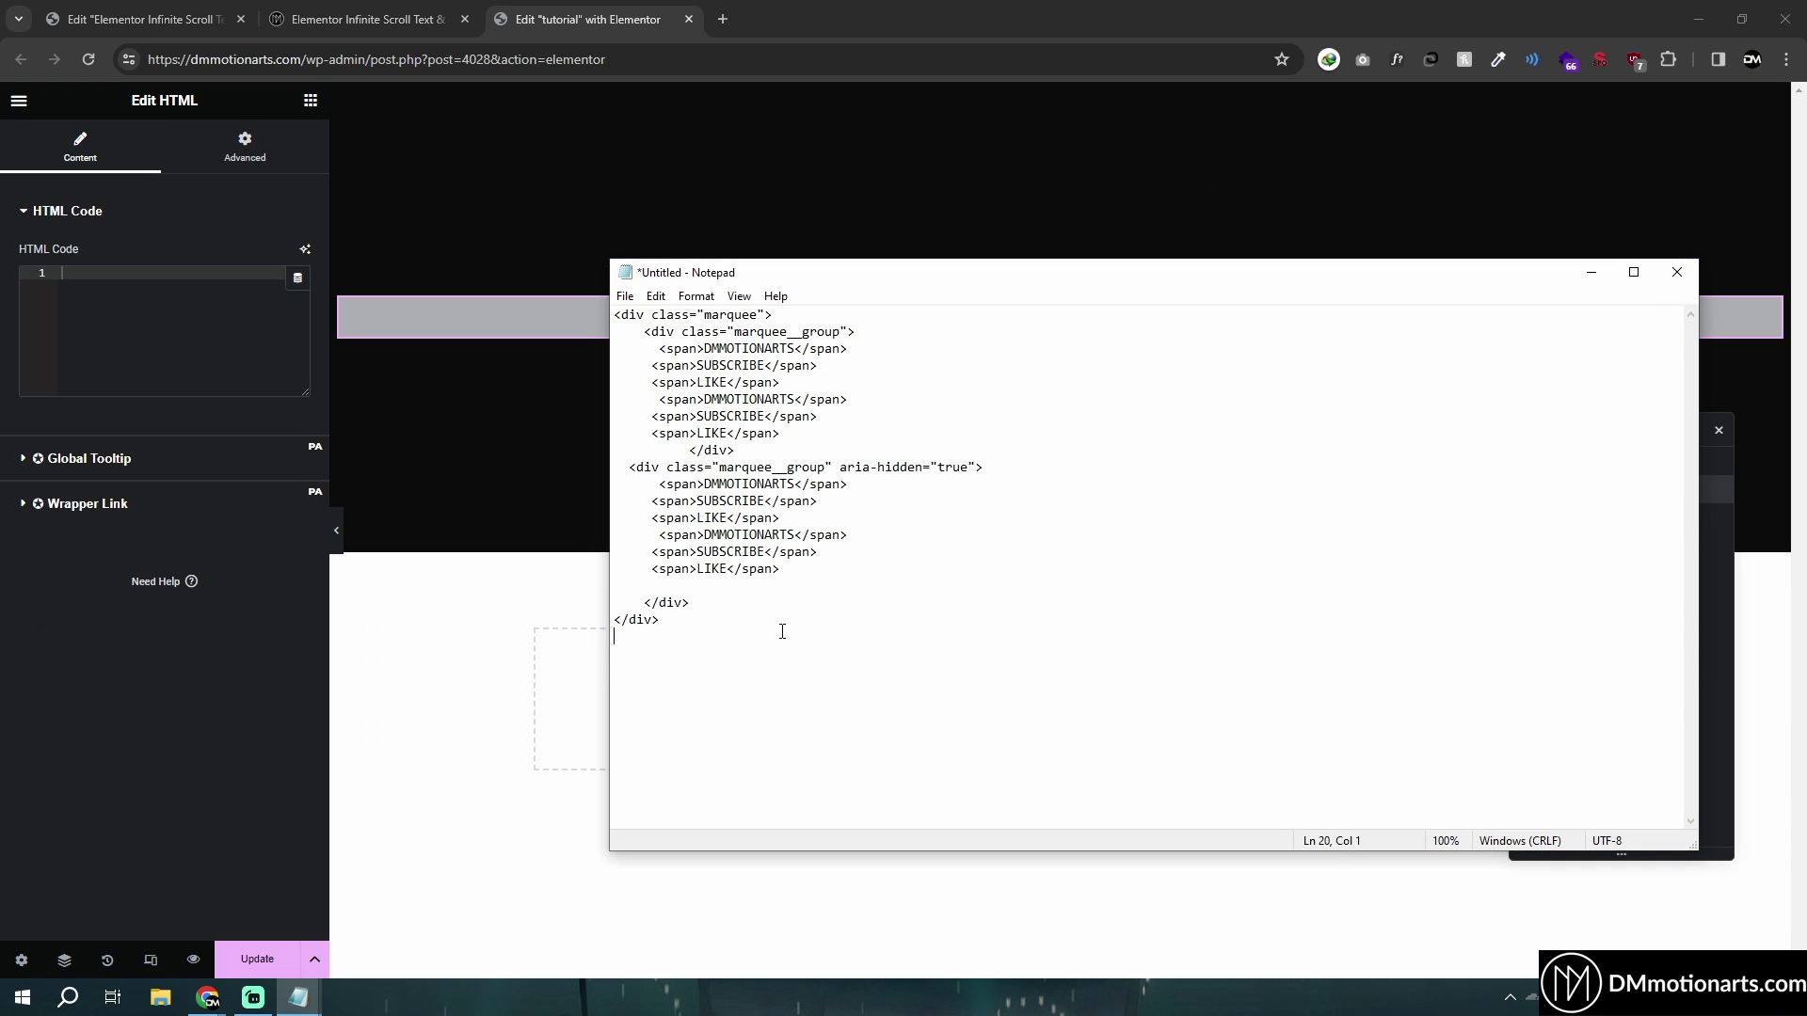
{"action": "key", "text": "ctrl+a"}
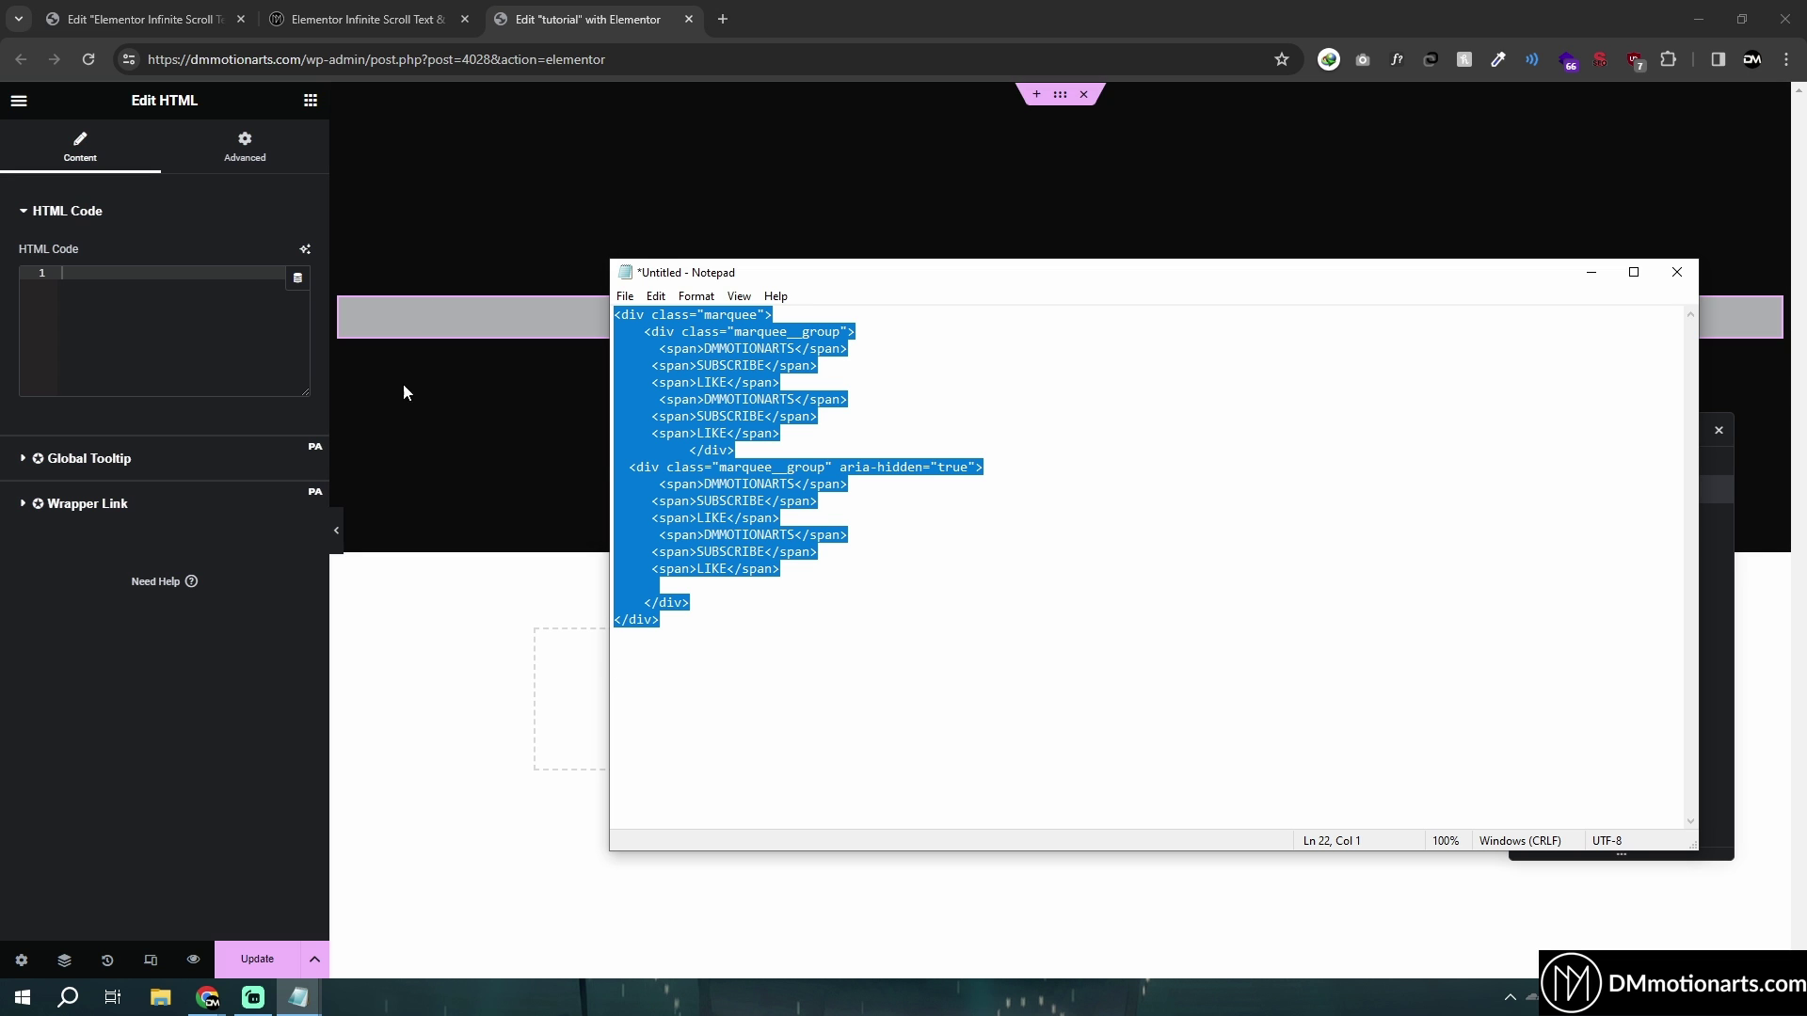
{"action": "key", "text": "ctrl+c"}
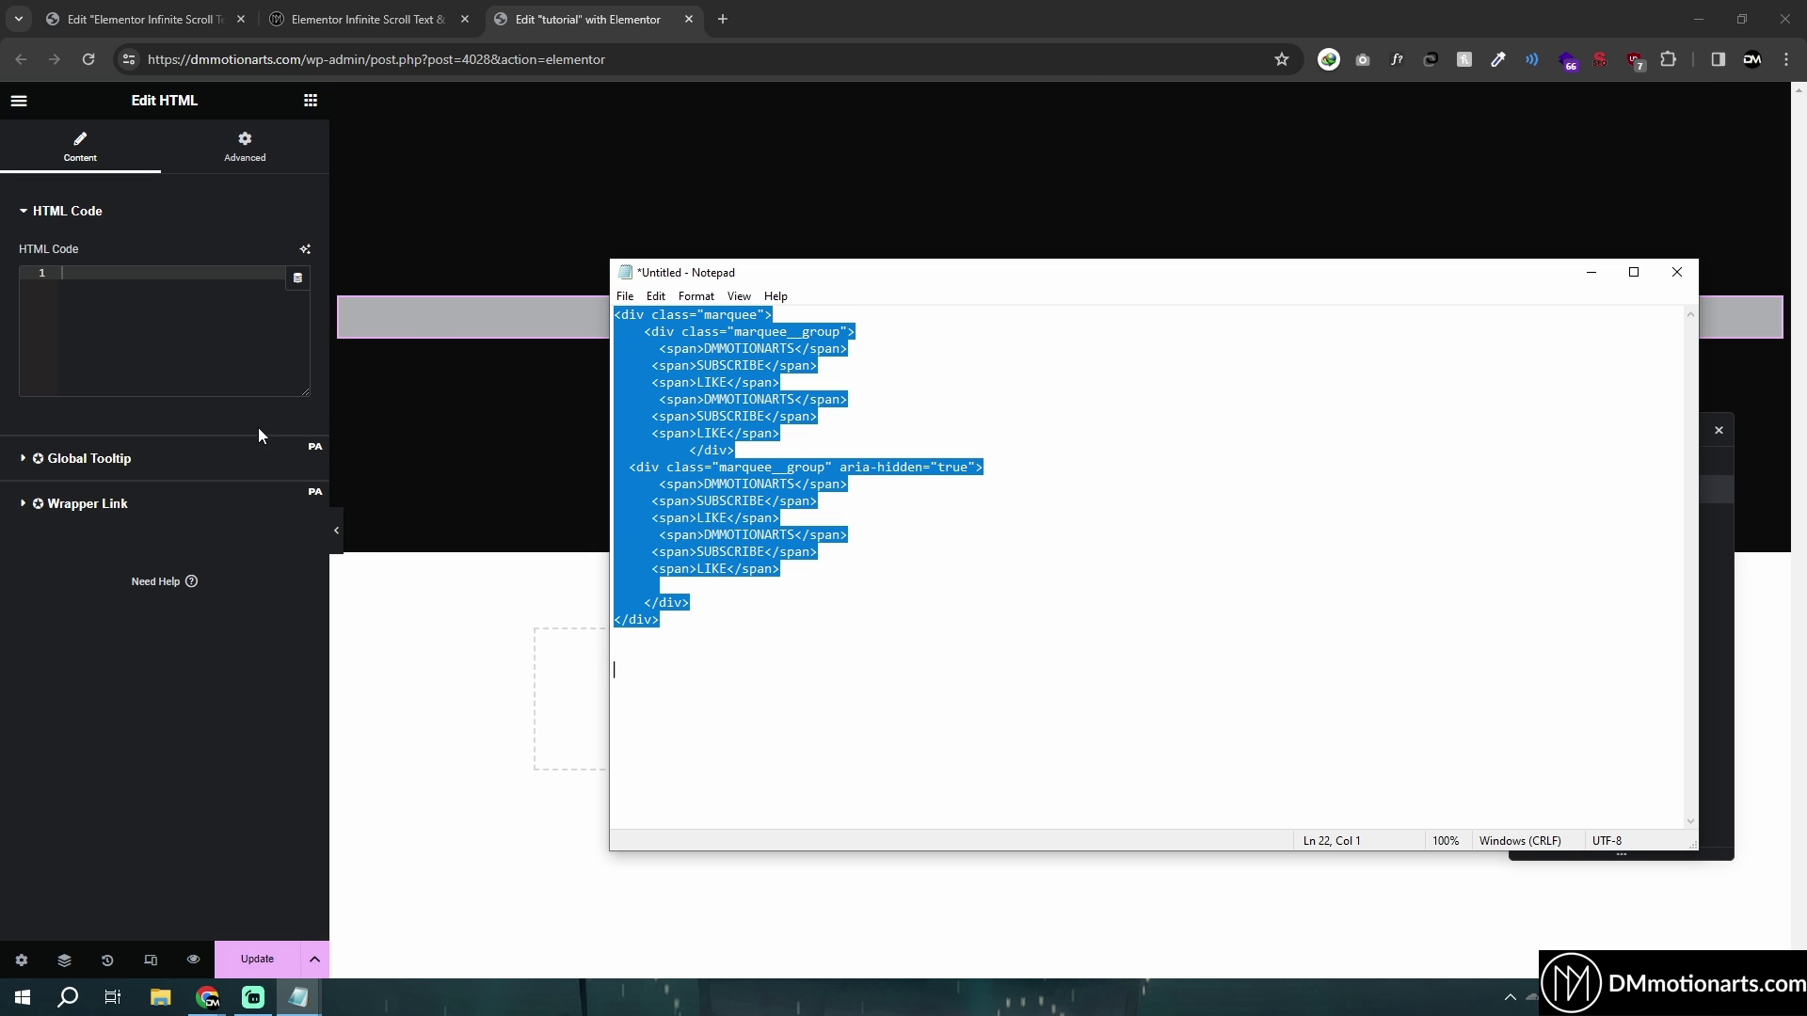
{"action": "left_click", "coordinate": [138, 292]}
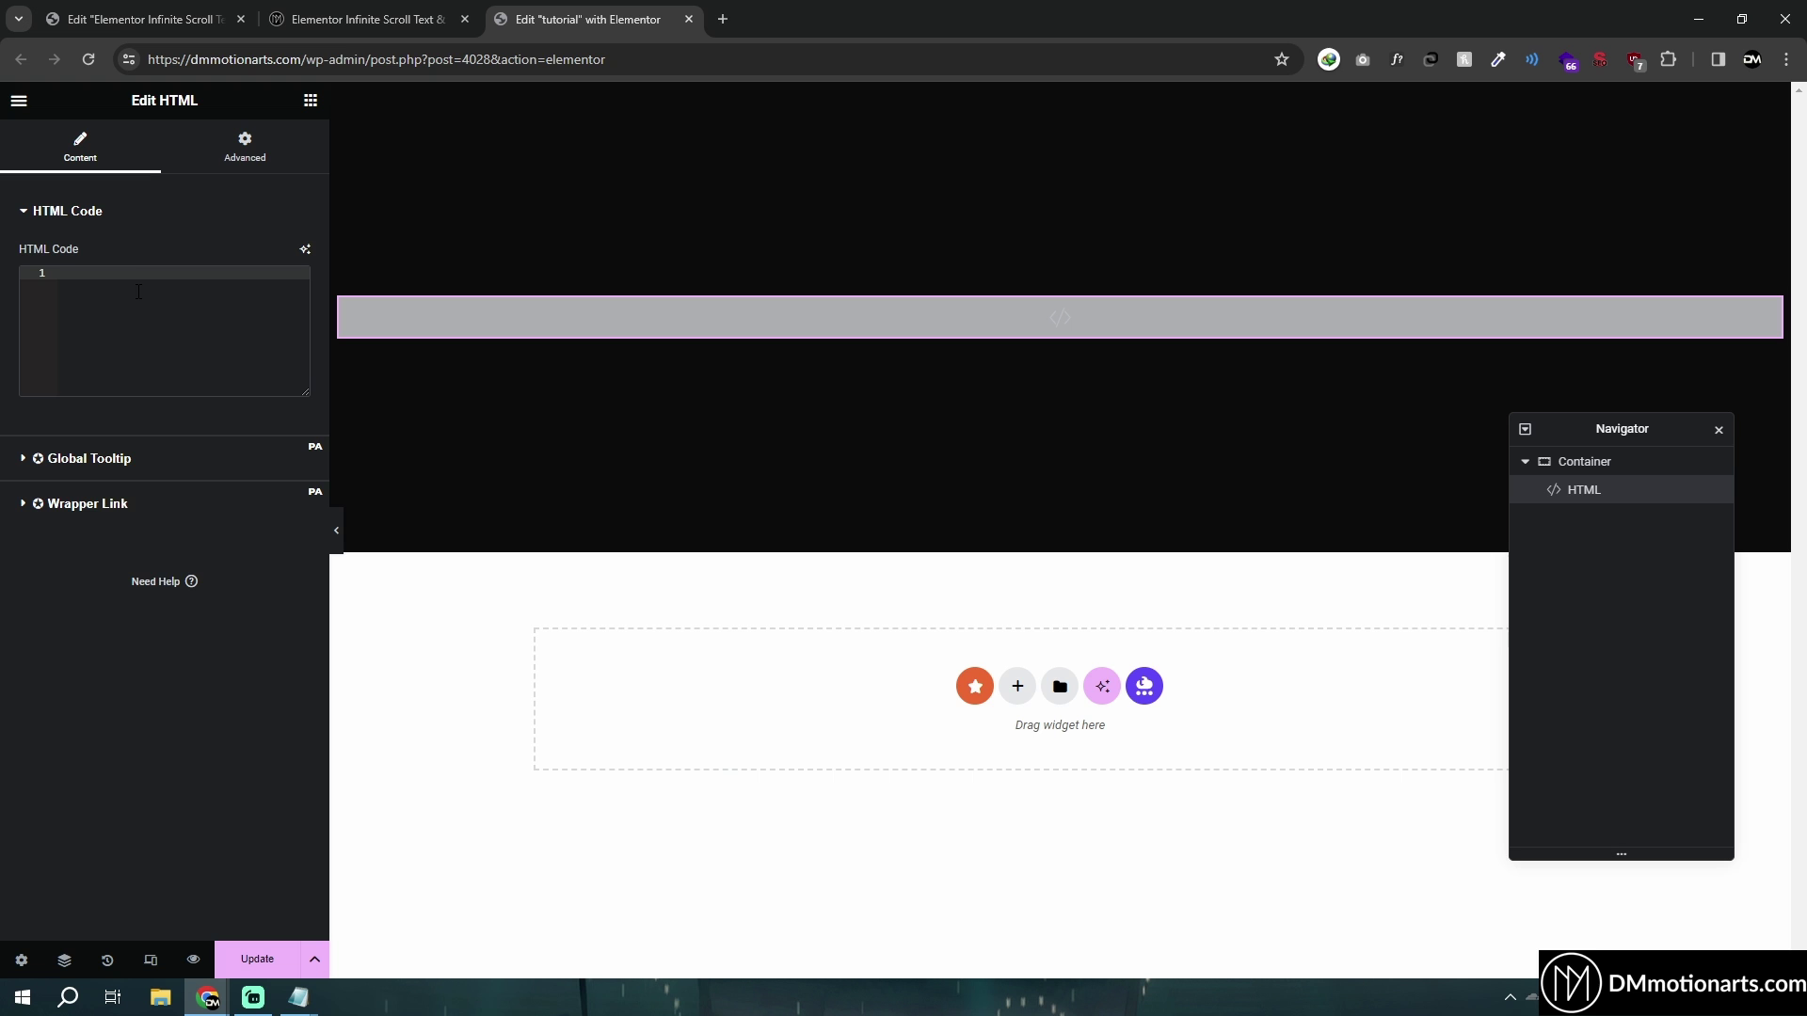
{"action": "key", "text": "ctrl+v"}
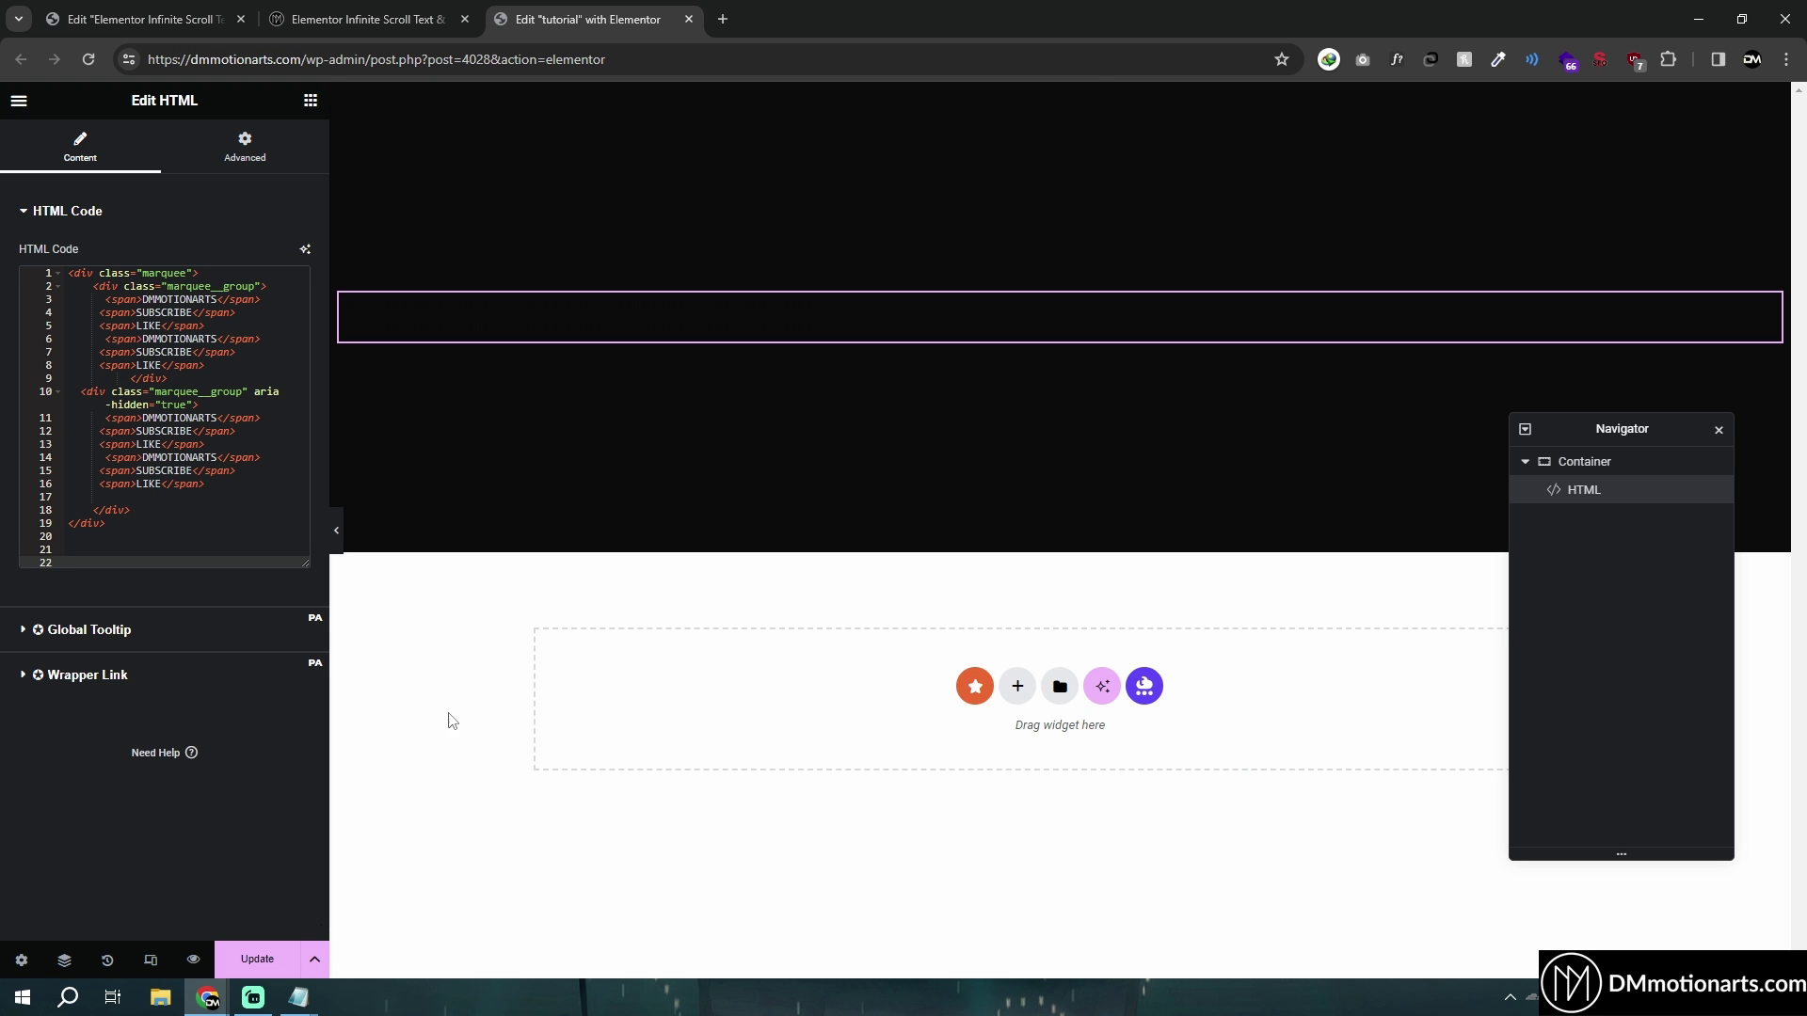
Step: Open the custom CSS editor in the HTML widget's advanced settings
{"action": "left_click", "coordinate": [275, 160]}
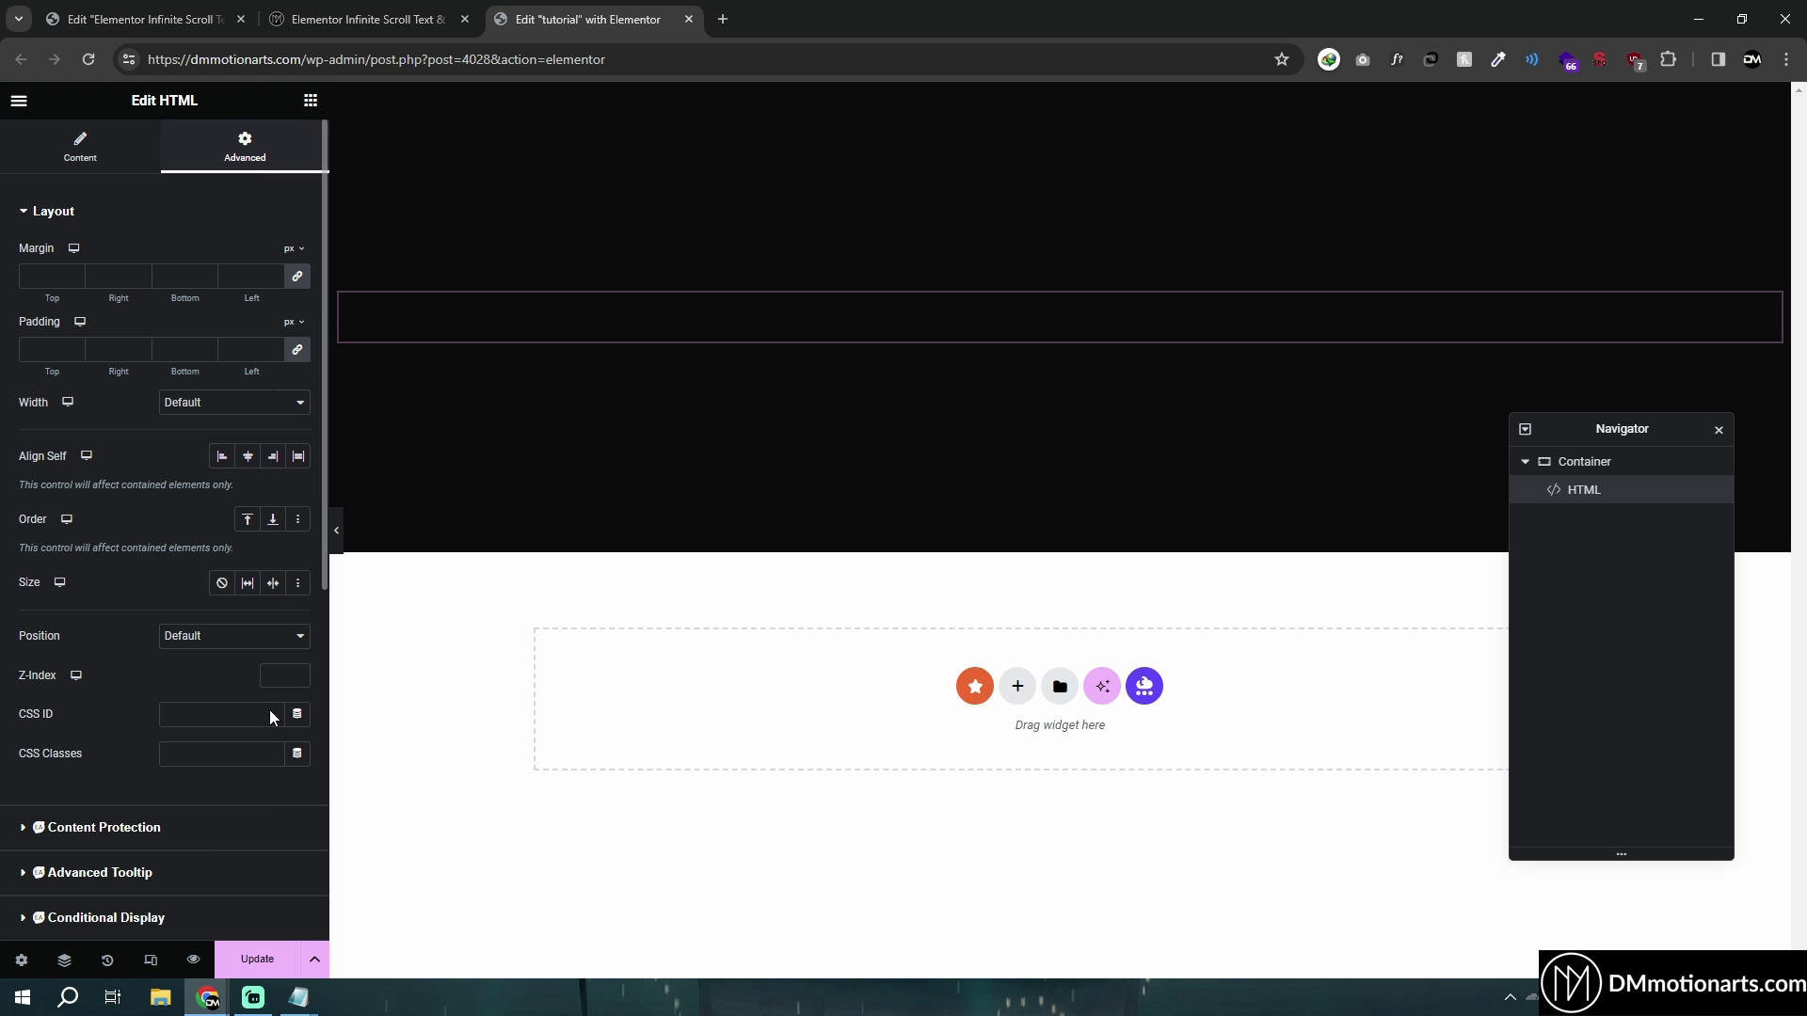
{"action": "left_click", "coordinate": [512, 334]}
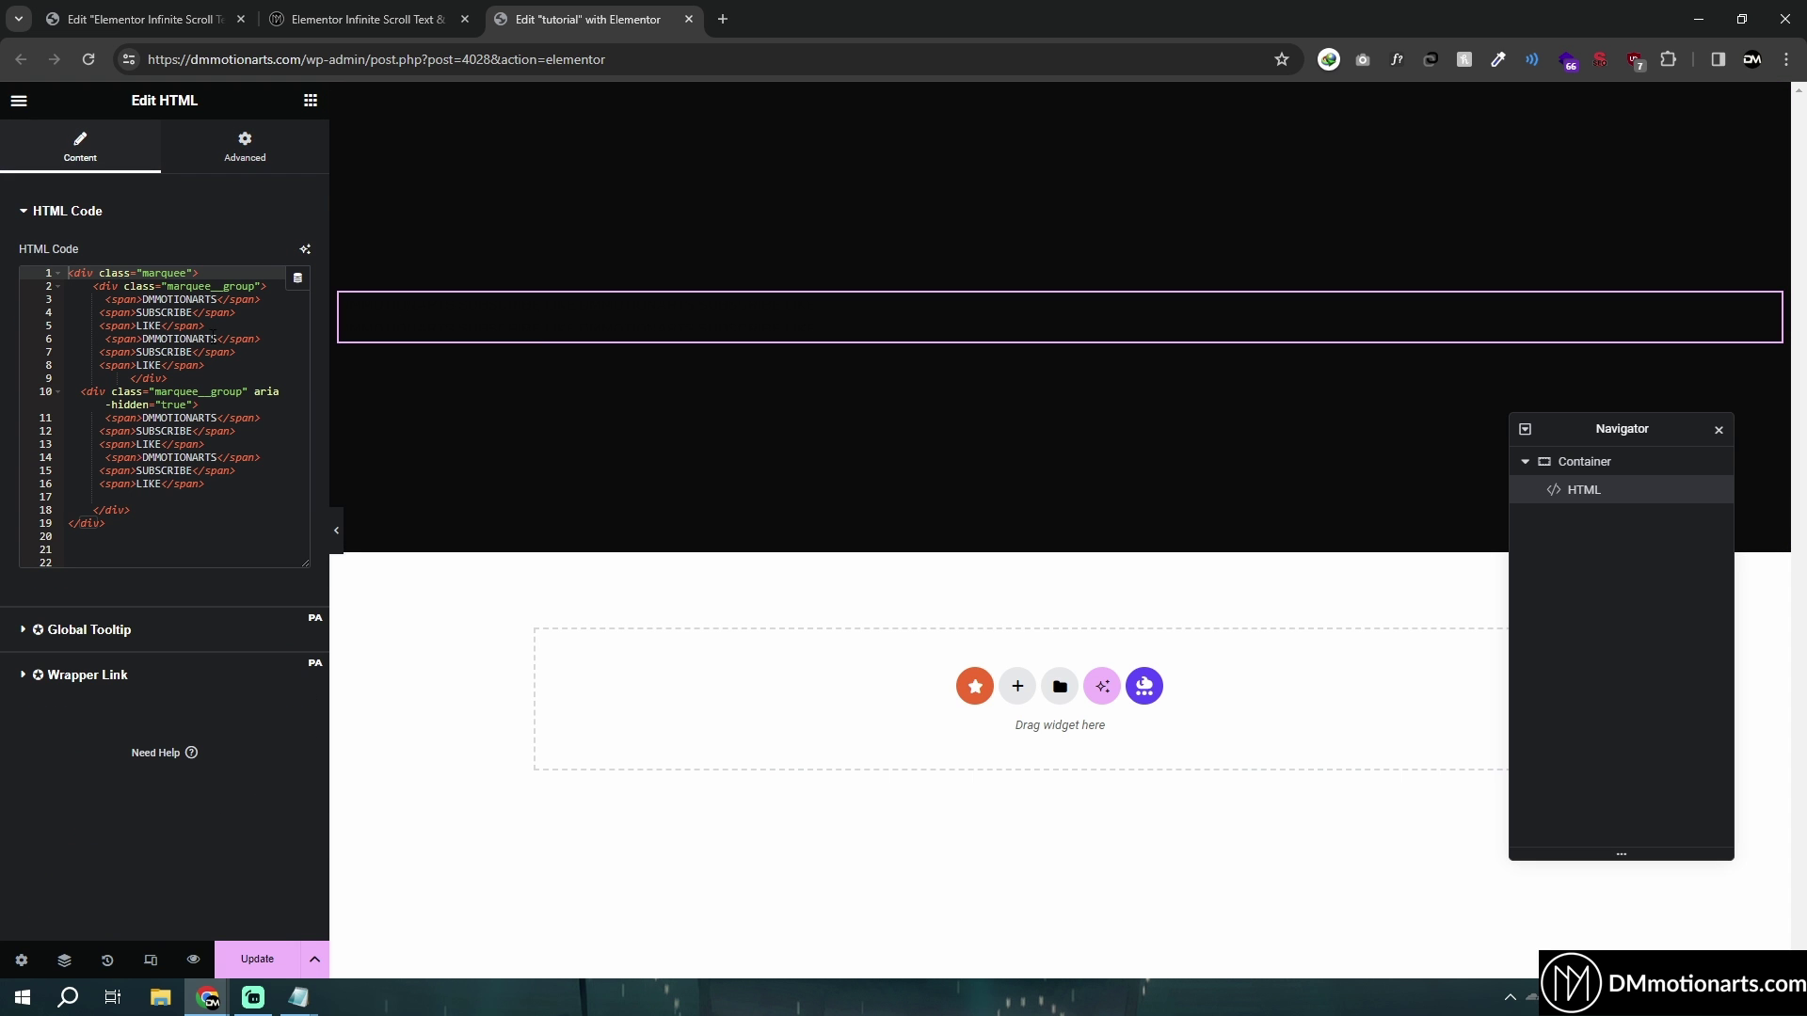
{"action": "left_click", "coordinate": [244, 149]}
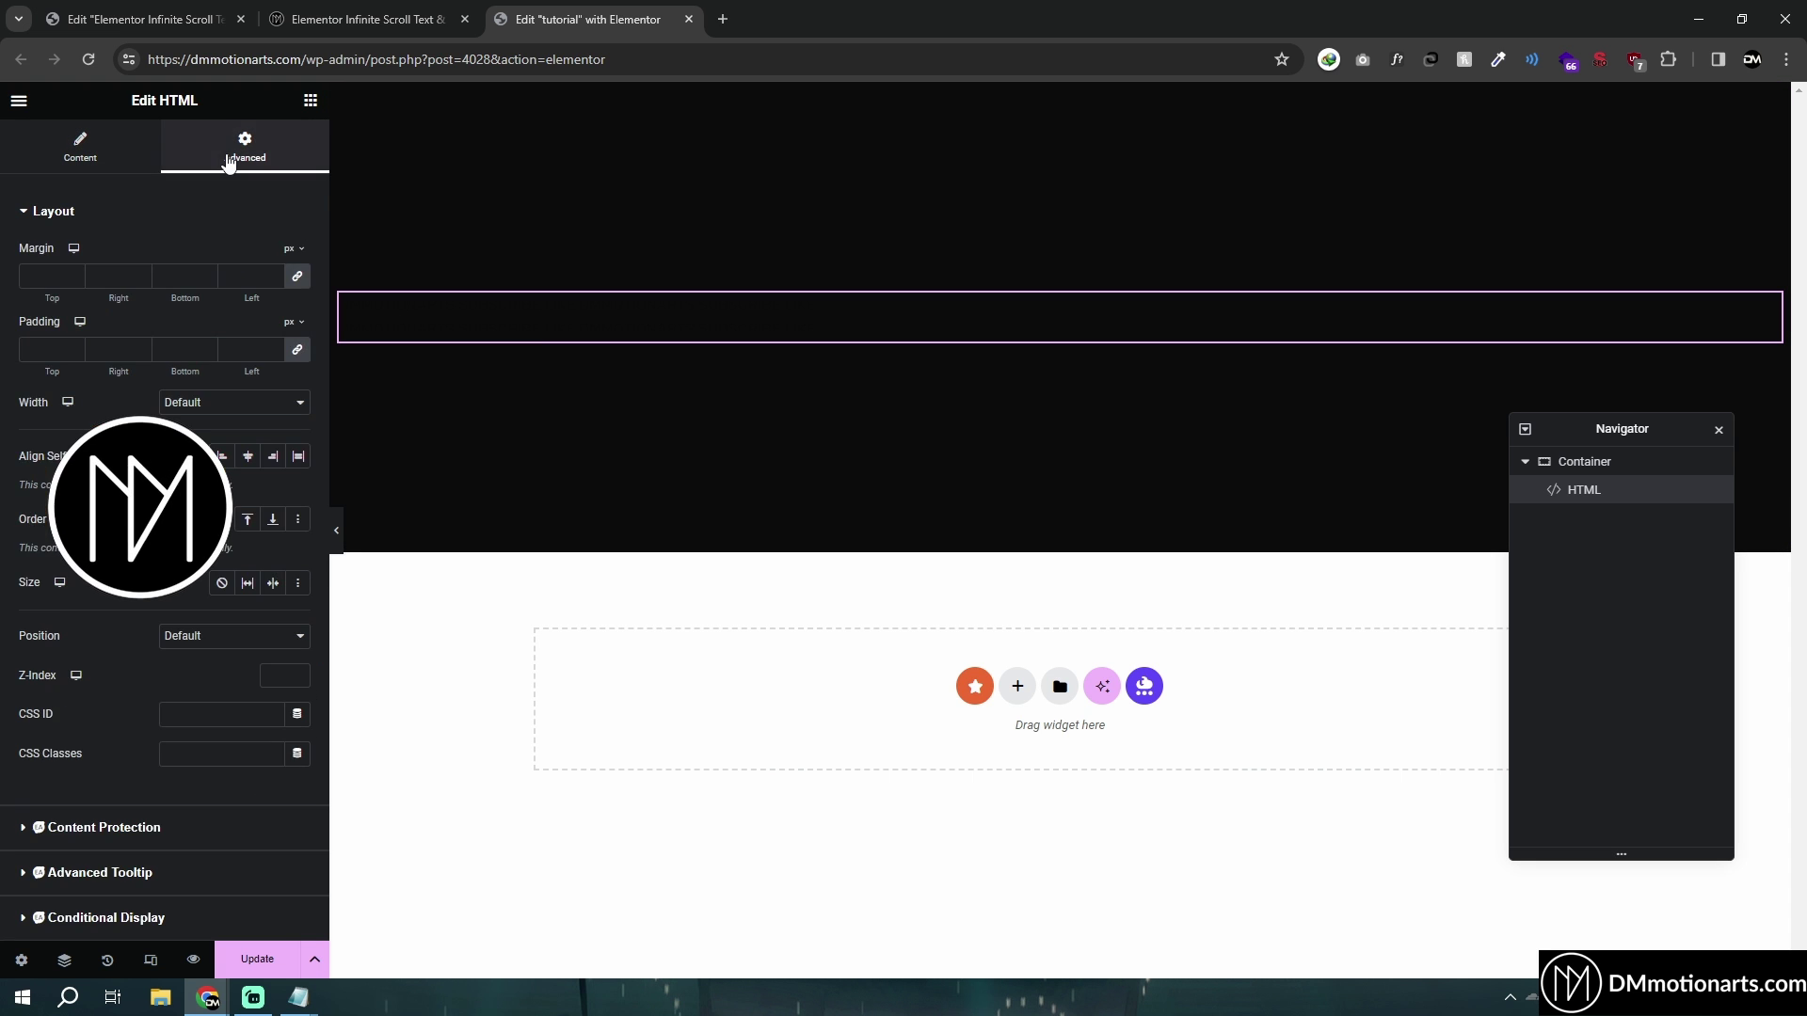
{"action": "scroll", "coordinate": [93, 750], "scroll_direction": "down", "scroll_amount": 5}
{"action": "left_click", "coordinate": [68, 807]}
{"action": "scroll", "coordinate": [194, 714], "scroll_direction": "down", "scroll_amount": 3}
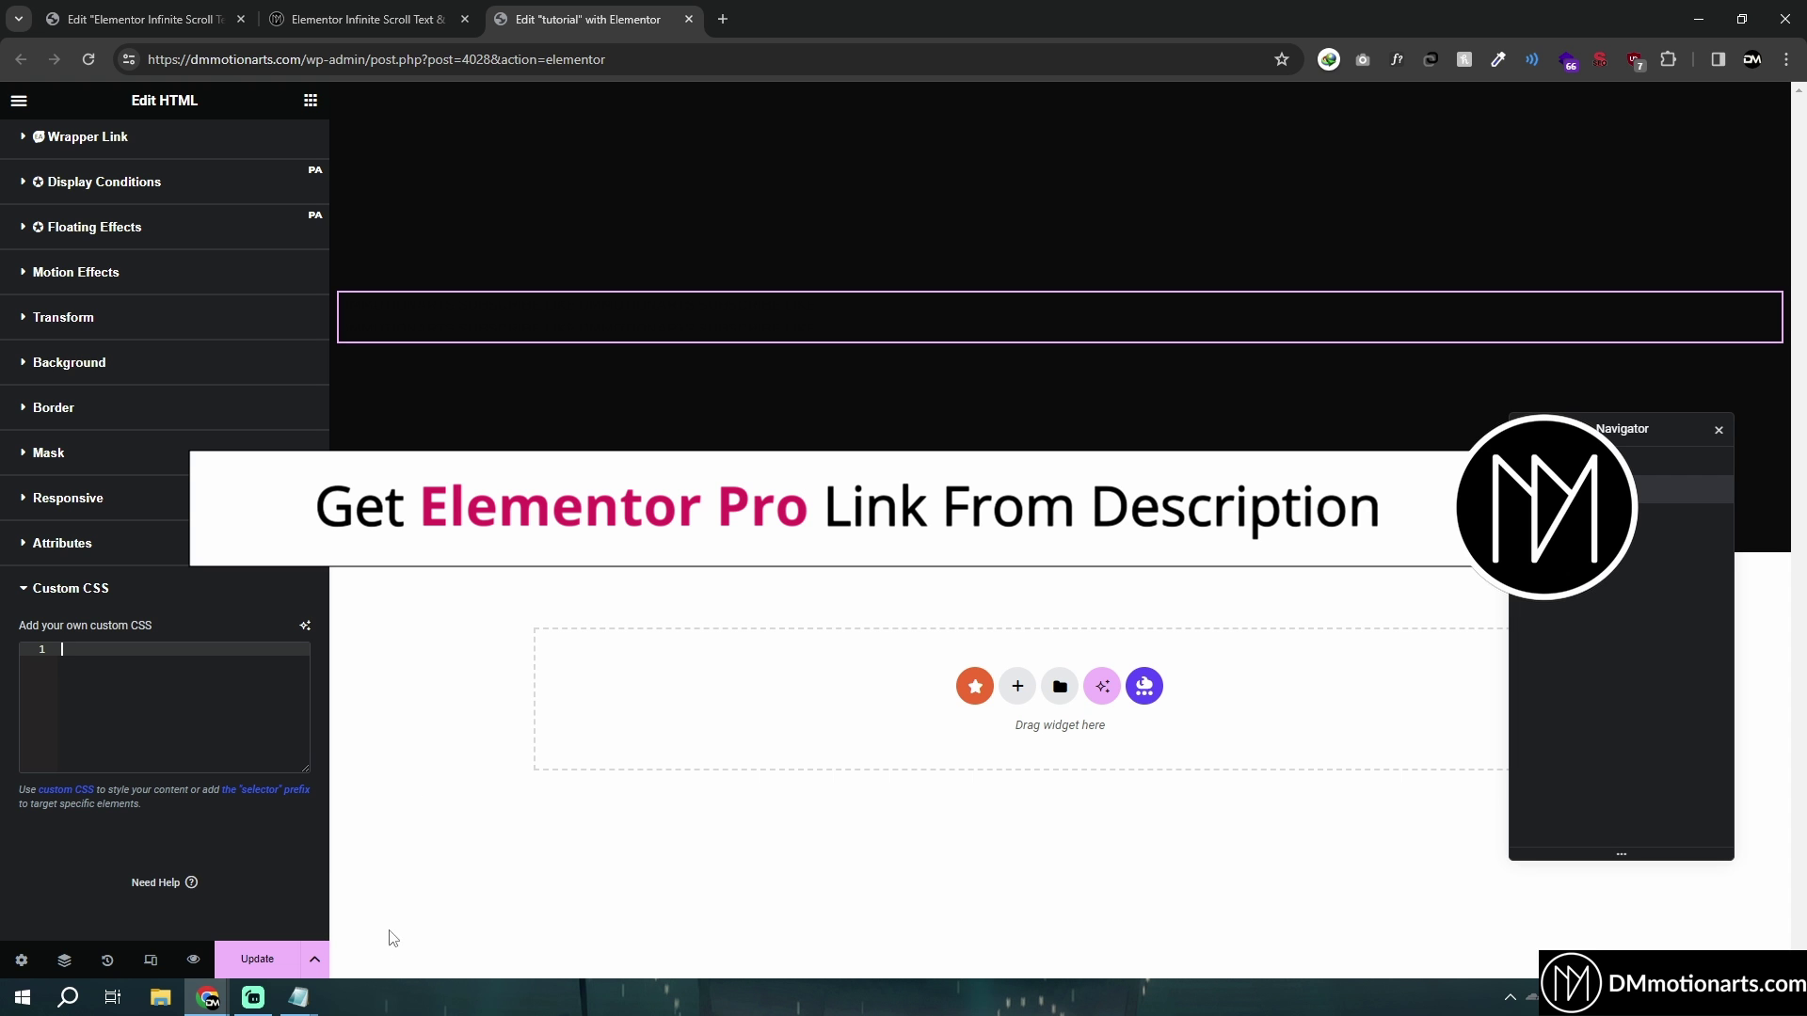
Step: Copy the entire marquee stylesheet, including the responsive rules, from Notepad and paste it into the HTML widget's custom CSS
{"action": "mouse_move", "coordinate": [298, 998]}
{"action": "left_click", "coordinate": [242, 932]}
{"action": "left_click", "coordinate": [694, 721]}
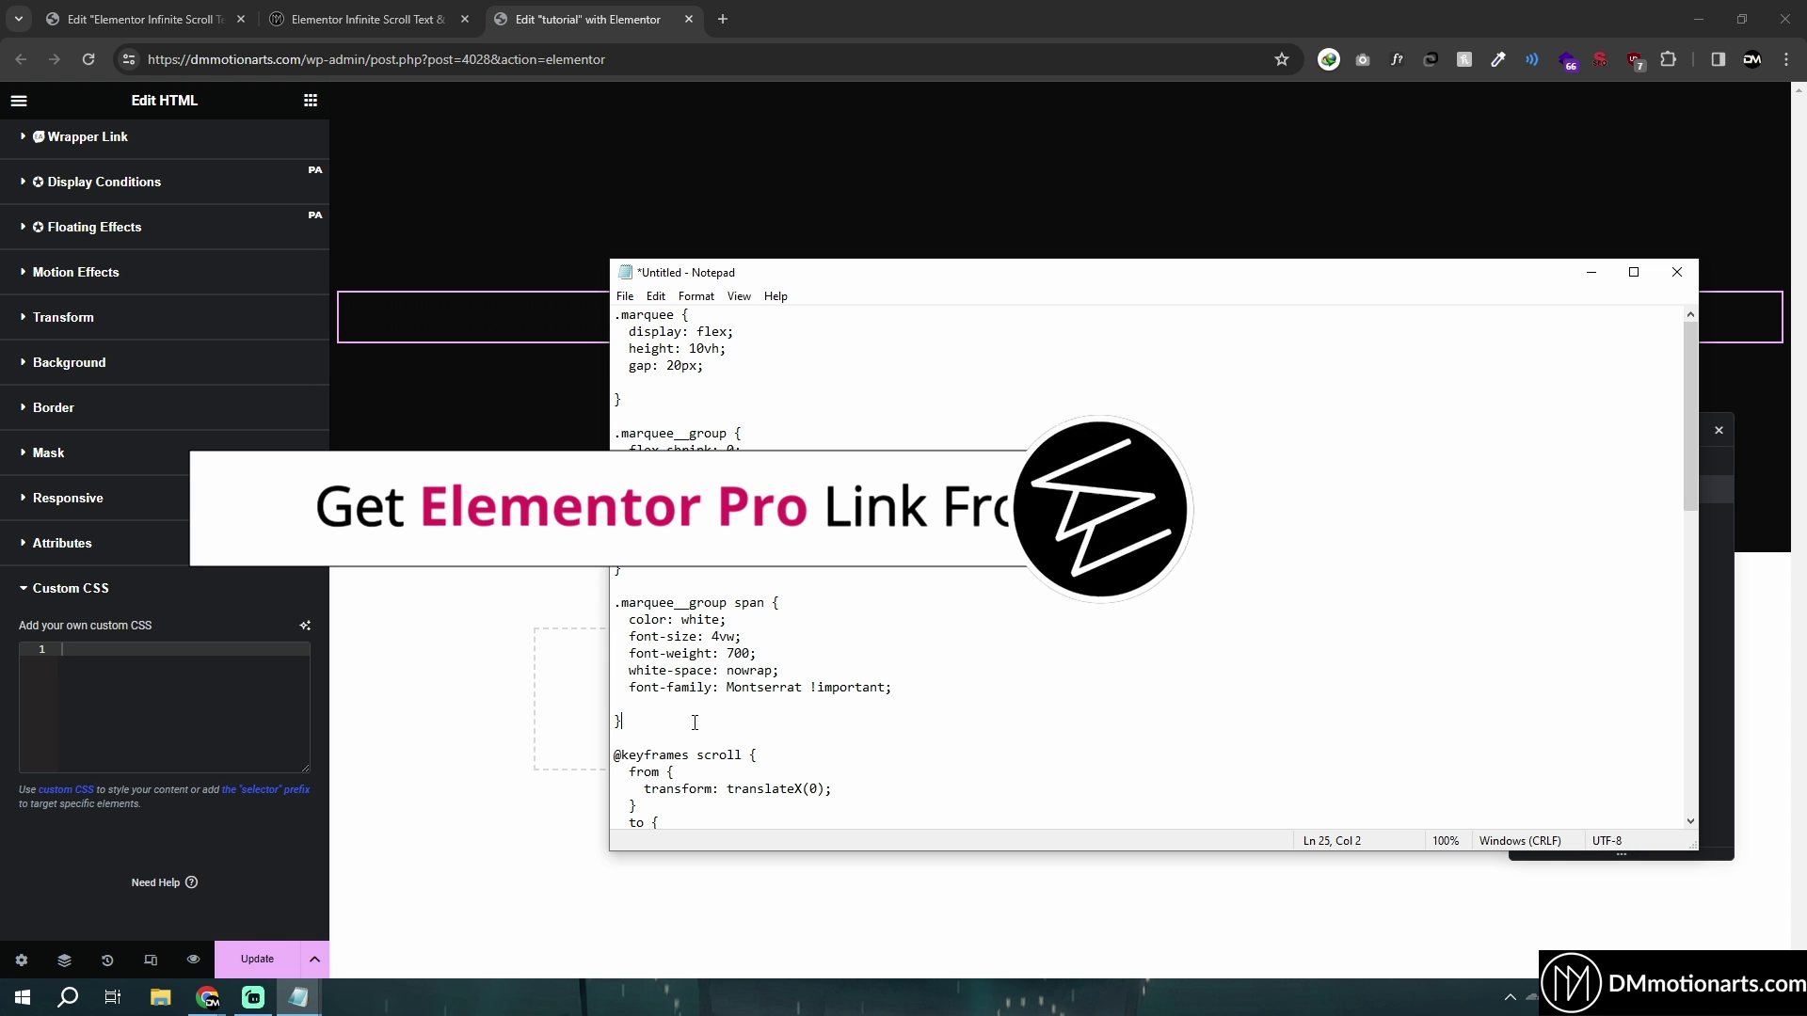
{"action": "scroll", "coordinate": [694, 722], "scroll_direction": "down", "scroll_amount": 14}
{"action": "scroll", "coordinate": [730, 730], "scroll_direction": "down", "scroll_amount": 2}
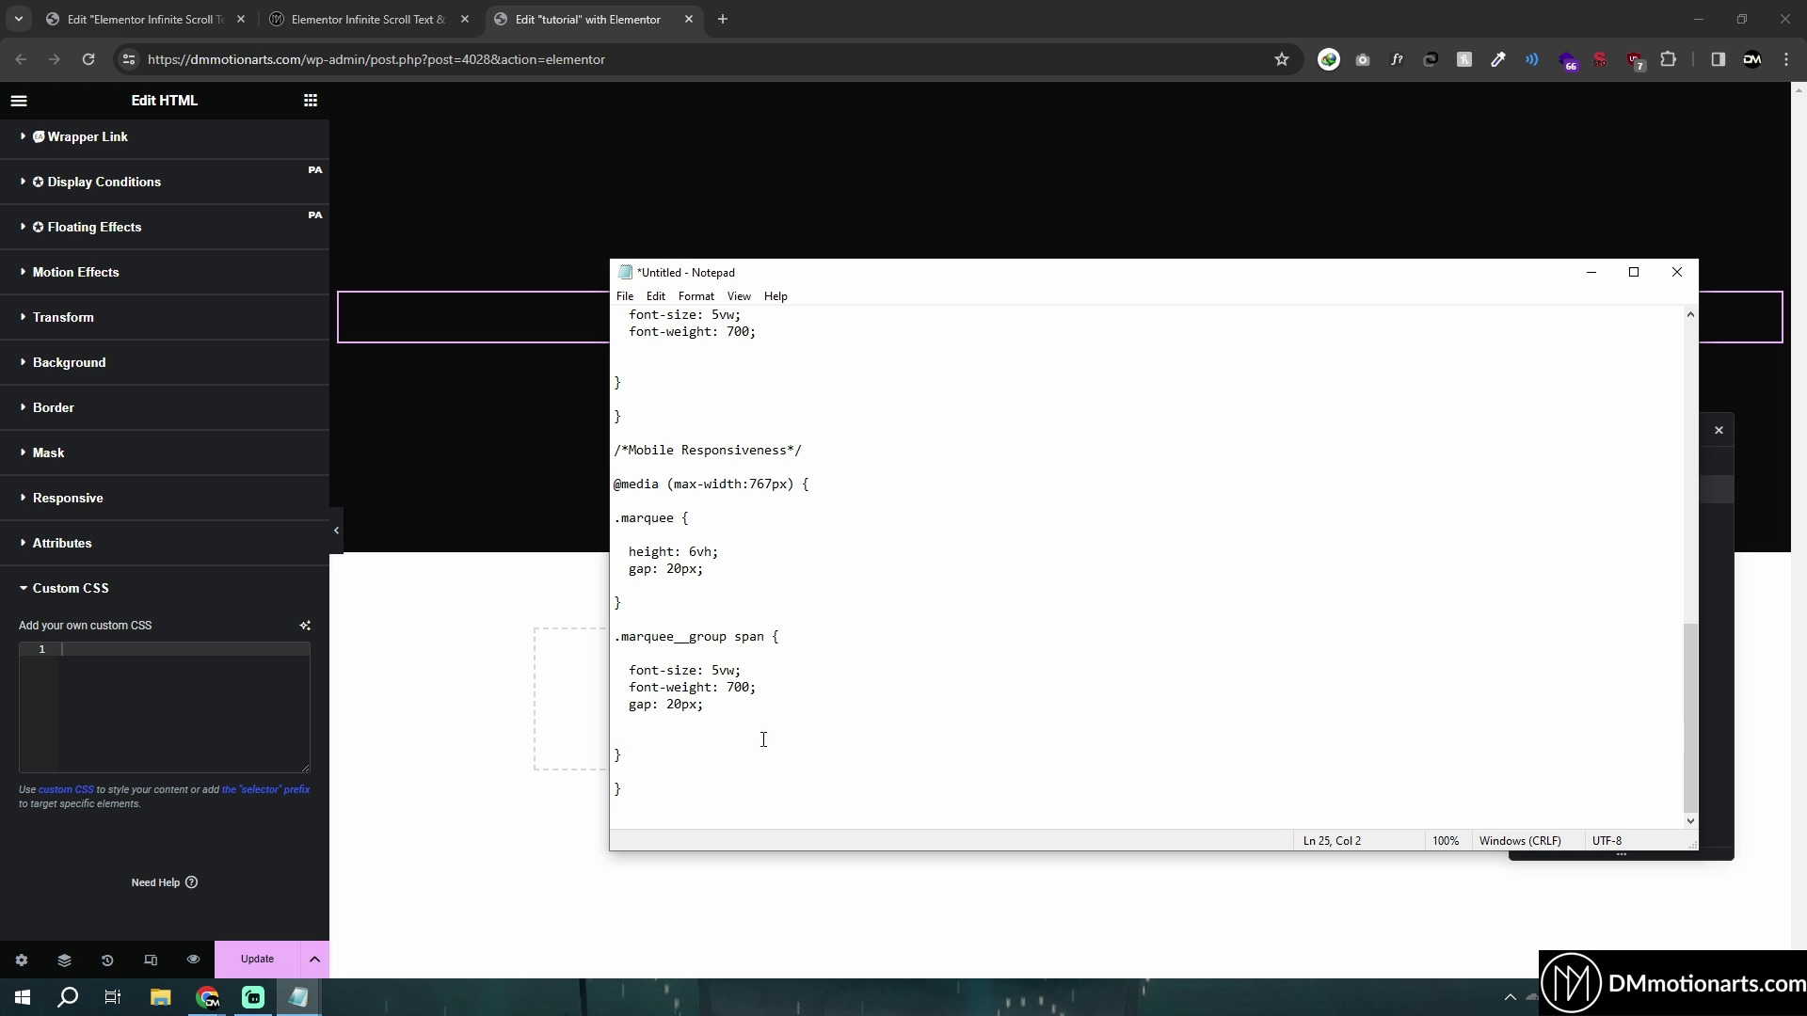
{"action": "key", "text": "ctrl+a"}
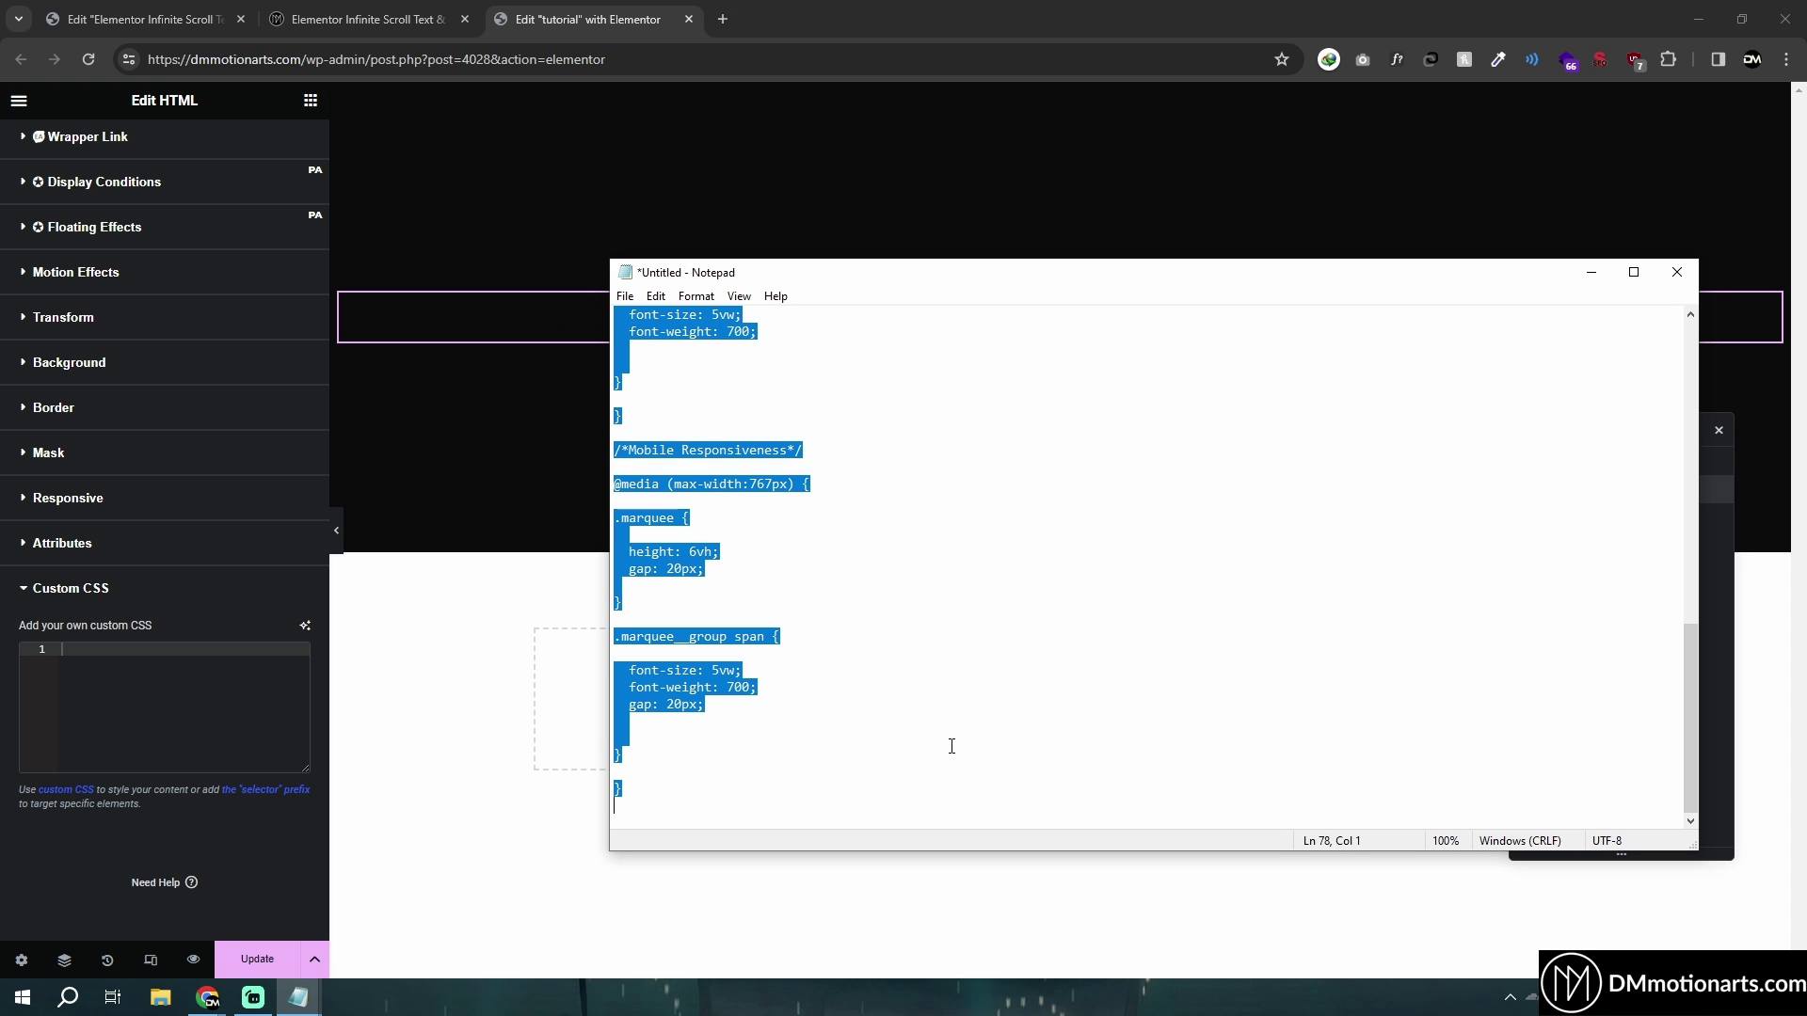
{"action": "left_click", "coordinate": [172, 666]}
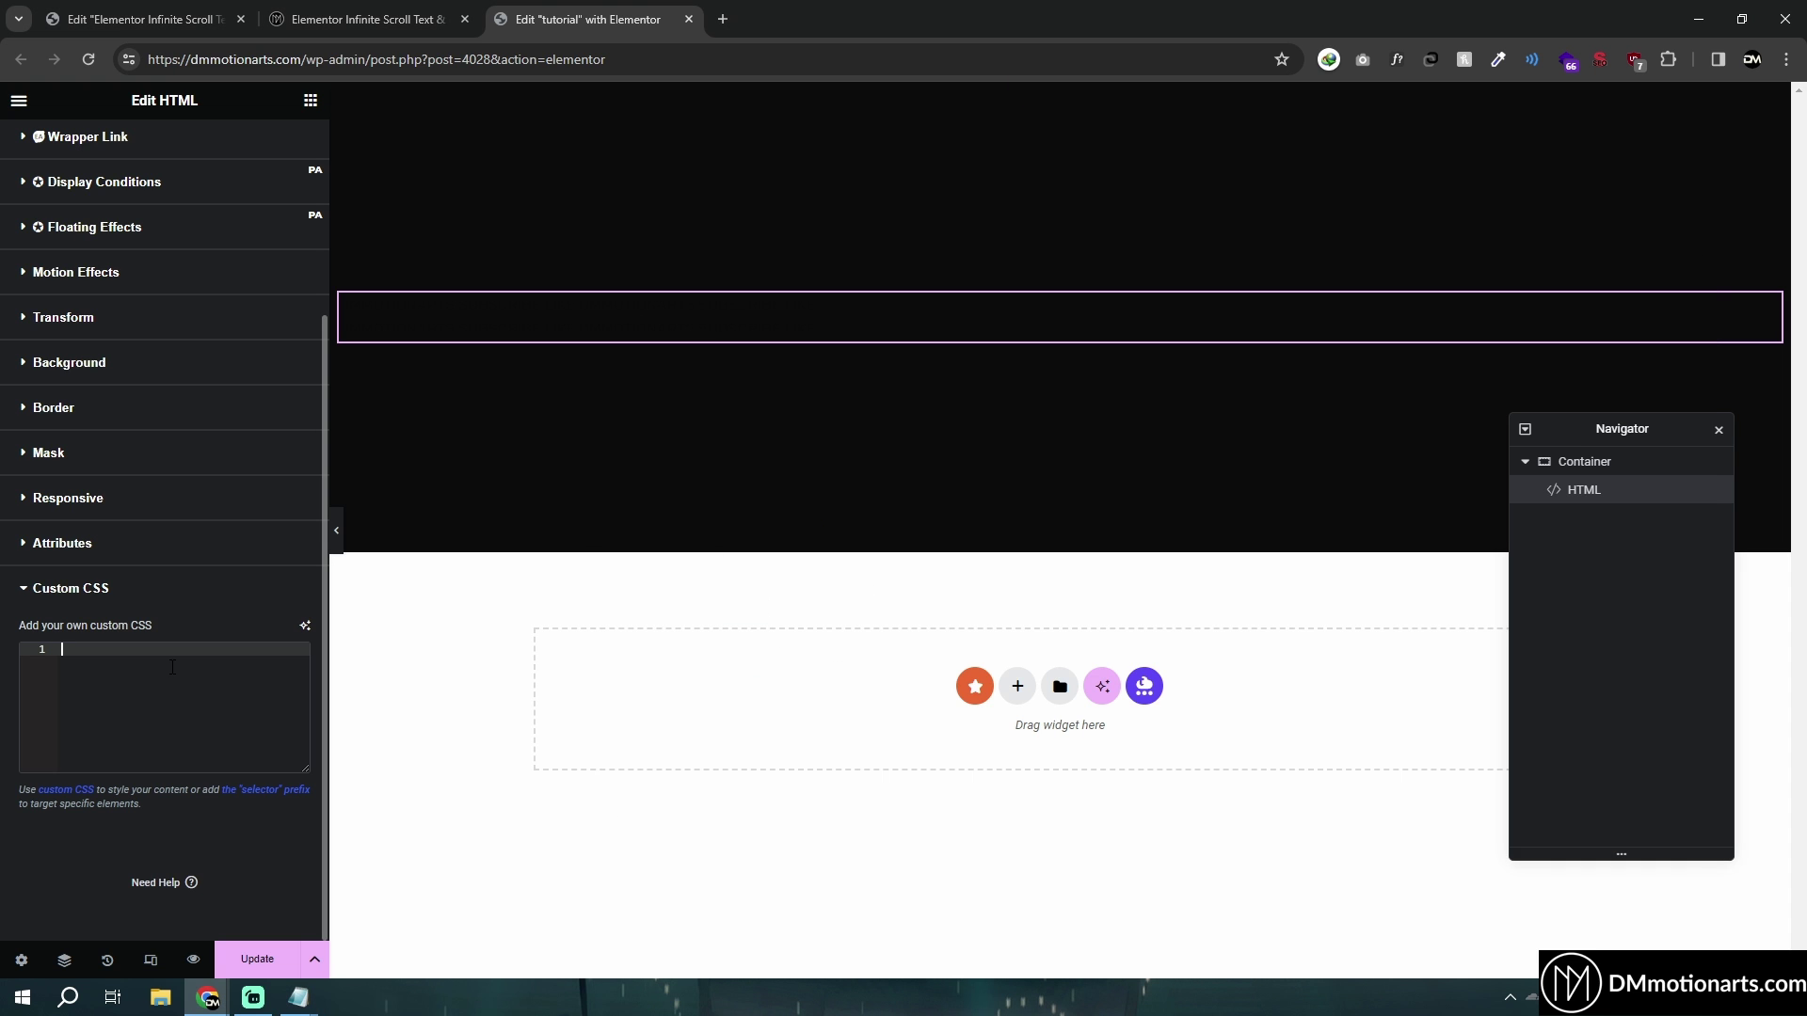
{"action": "key", "text": "ctrl+v"}
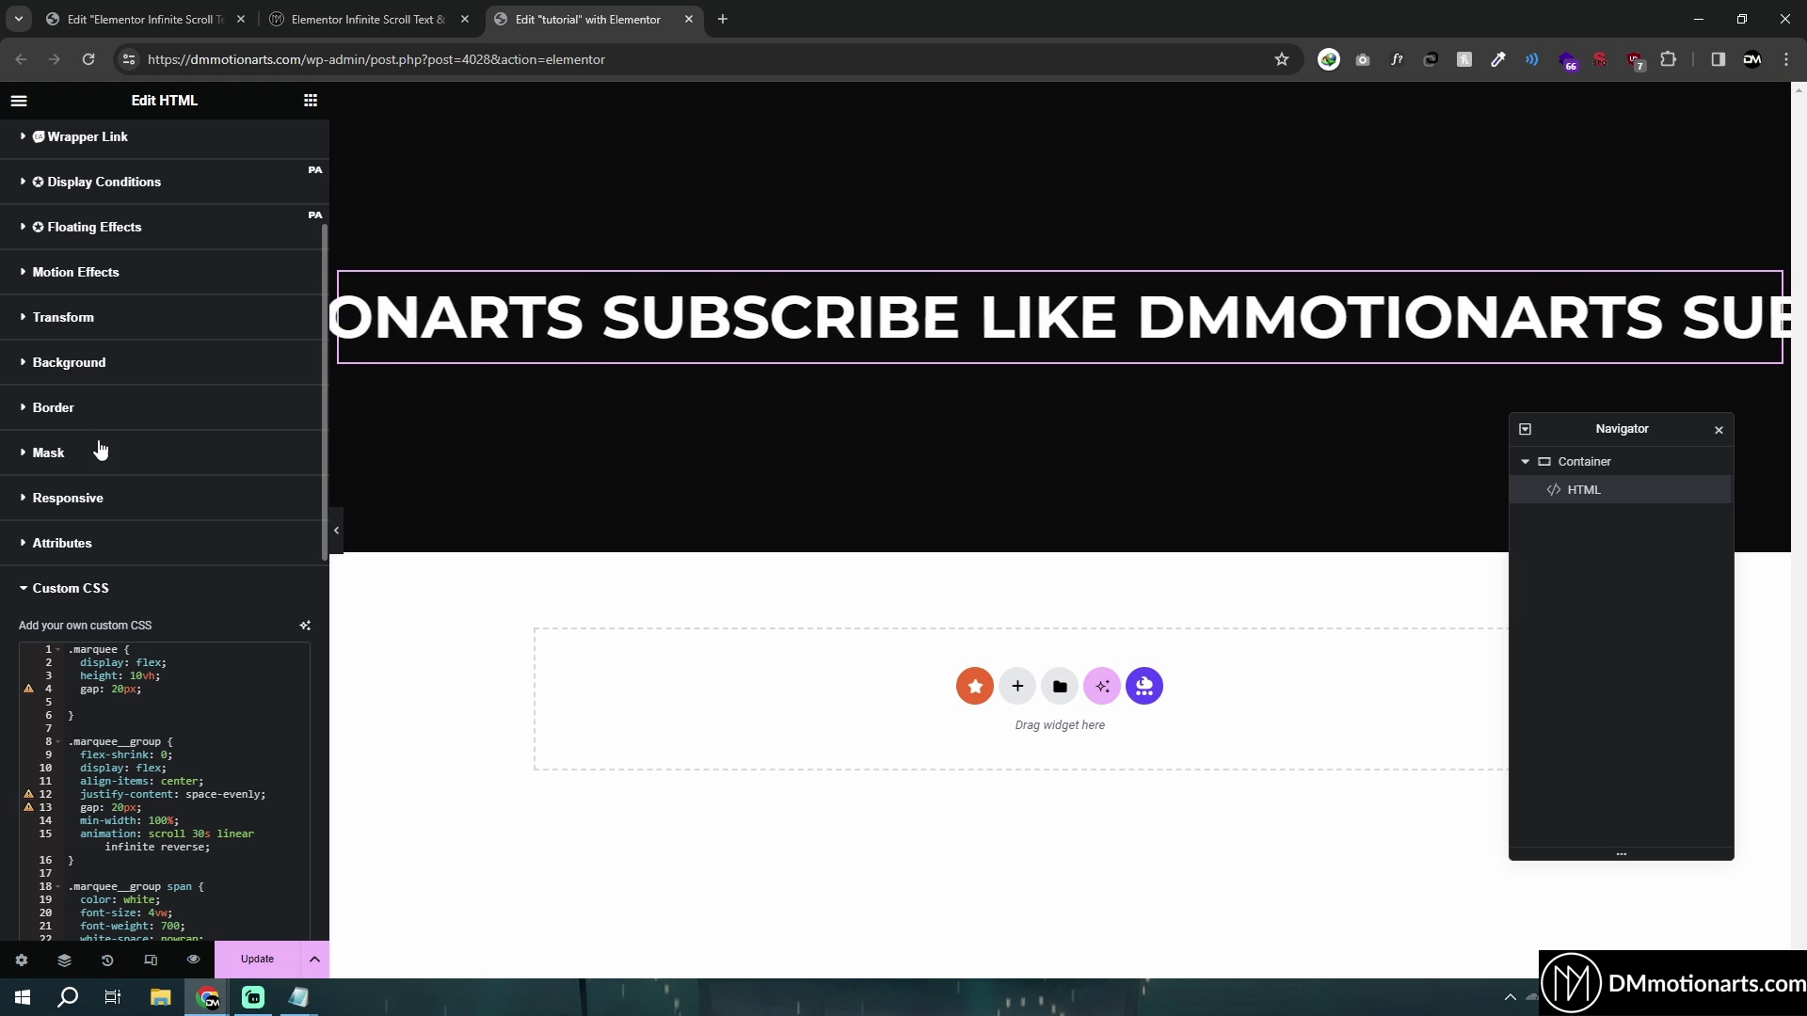
Step: Give the HTML widget a classic solid background in a crimson pink-red colour
{"action": "left_click", "coordinate": [263, 450]}
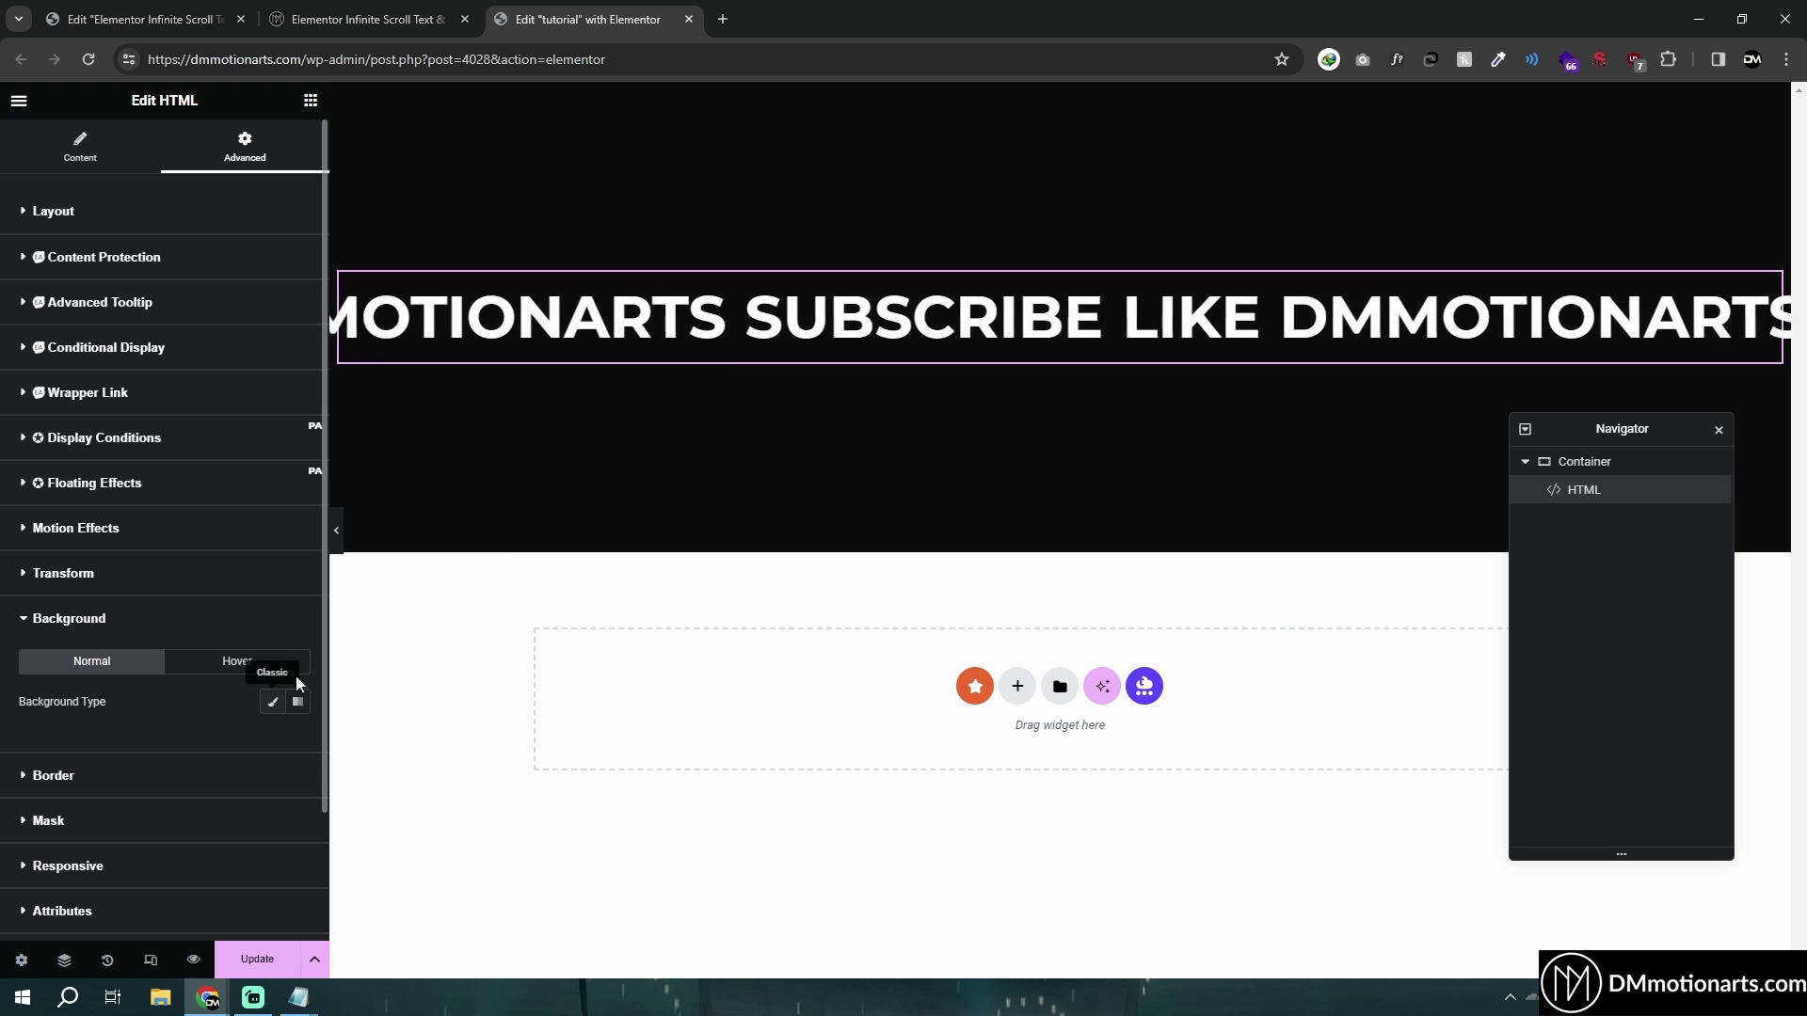
{"action": "left_click", "coordinate": [272, 701]}
{"action": "scroll", "coordinate": [230, 419], "scroll_direction": "down", "scroll_amount": 4}
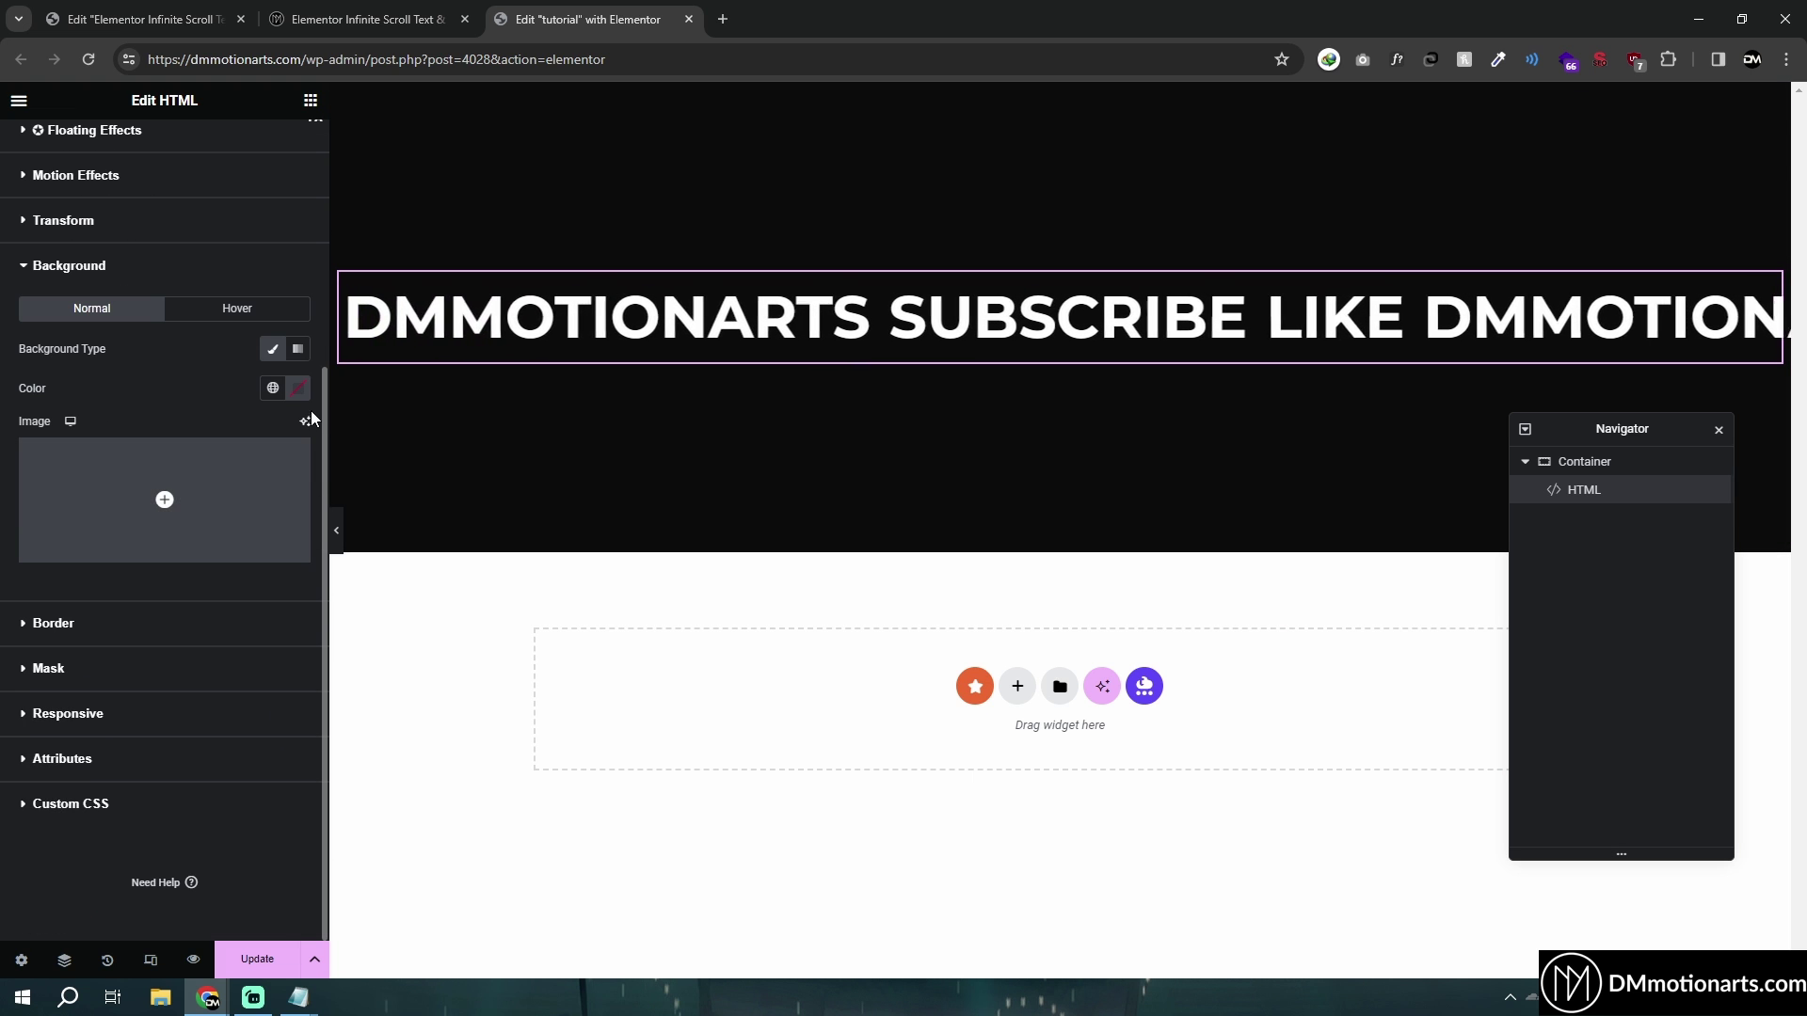
{"action": "left_click", "coordinate": [298, 388]}
{"action": "left_click_drag", "start_coordinate": [311, 532], "coordinate": [344, 438]}
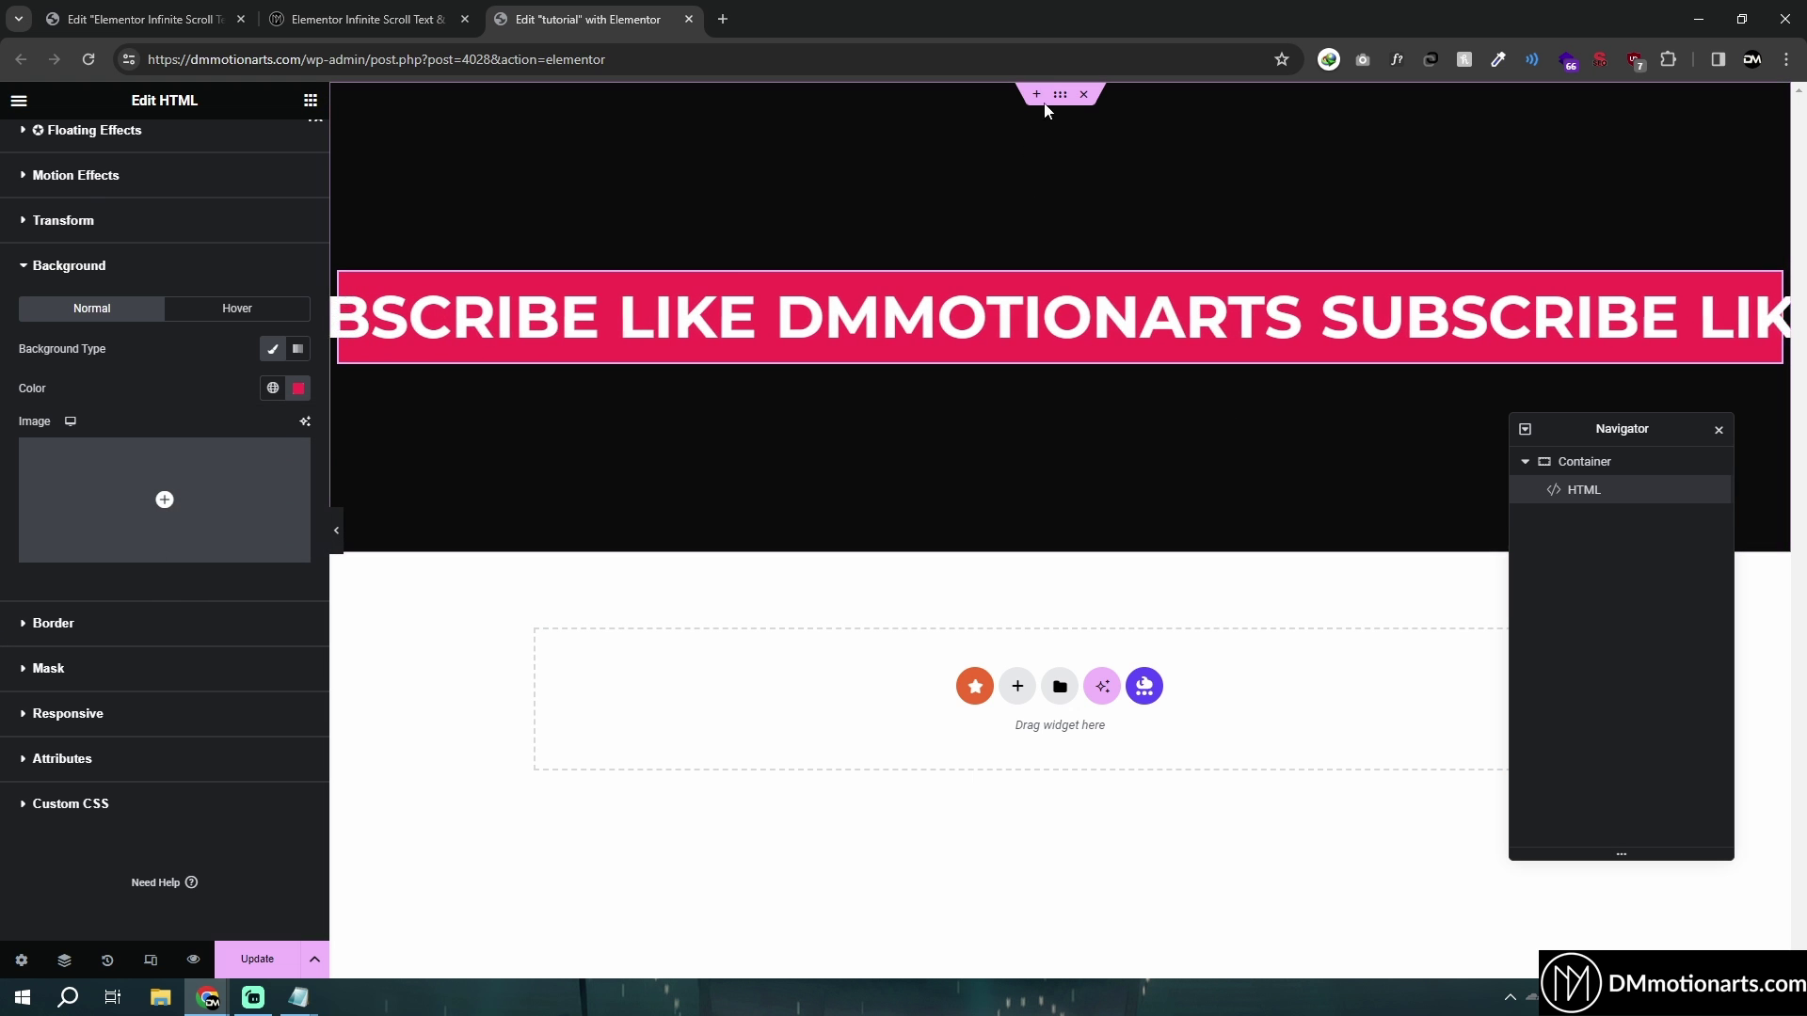
Step: Try absolute positioning on the HTML widget with a vertical offset of 146 px, and return its position to Default
{"action": "left_click", "coordinate": [1060, 94]}
{"action": "left_click", "coordinate": [268, 146]}
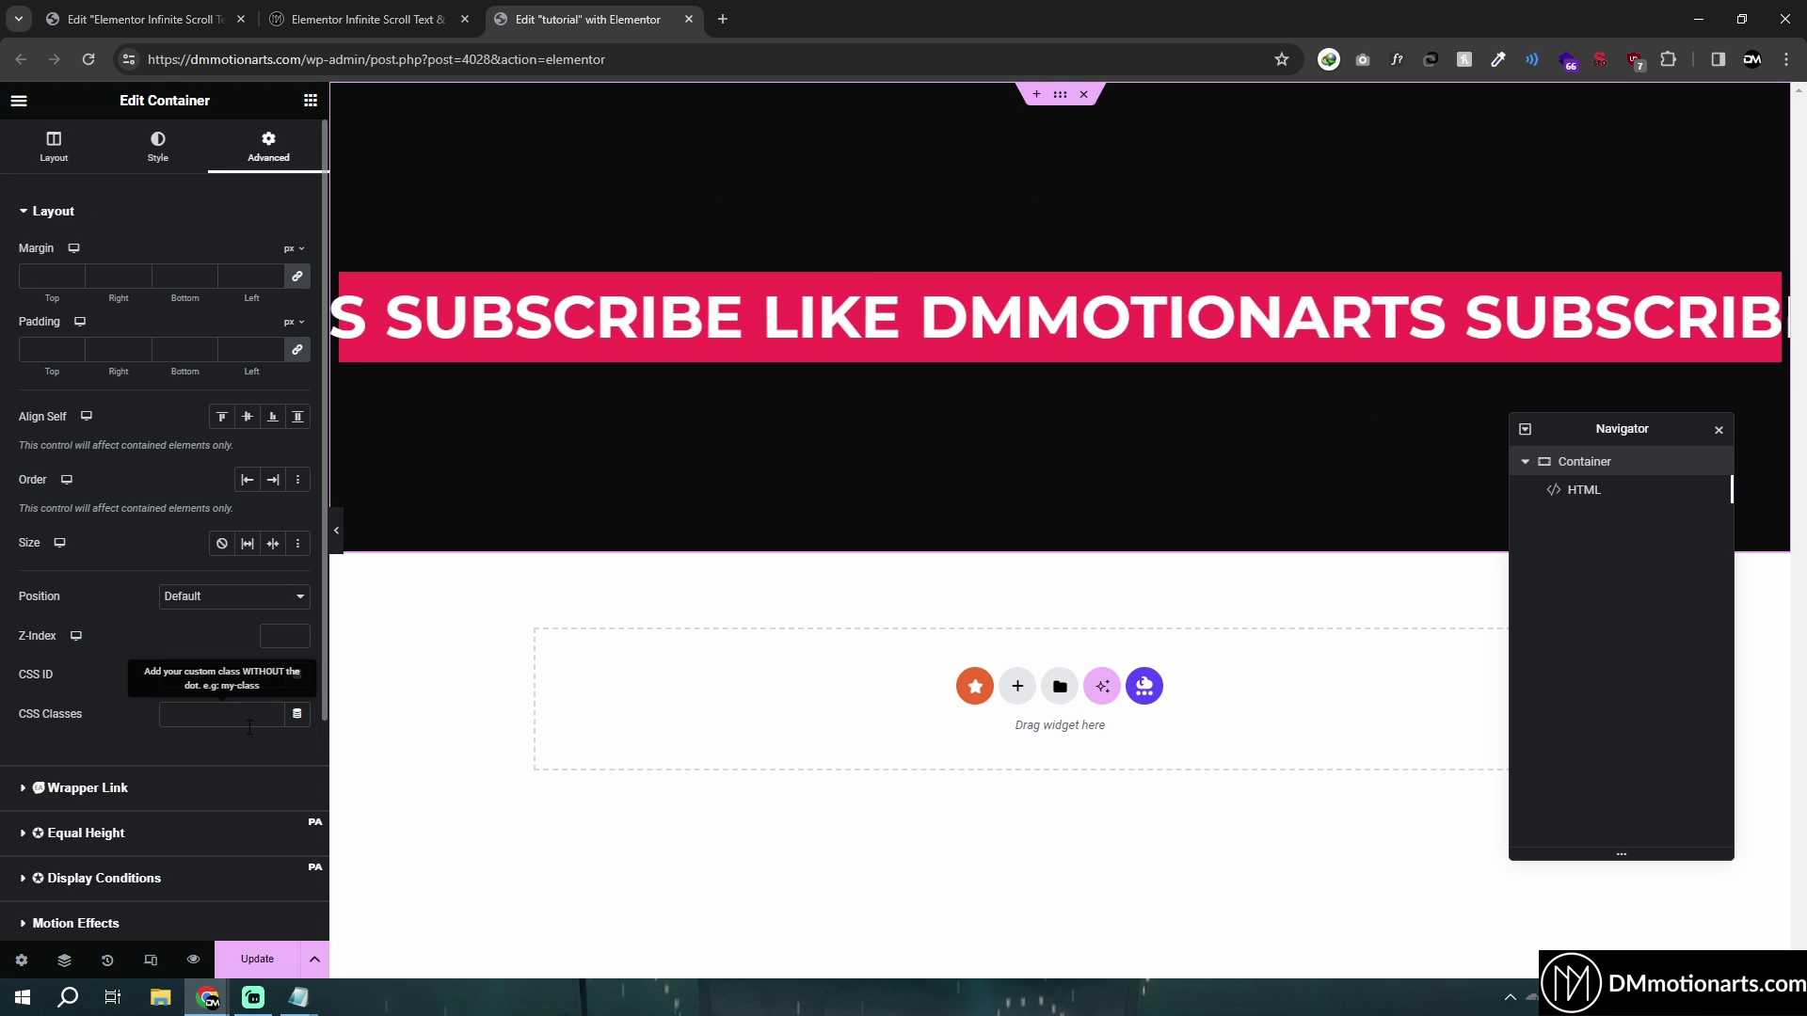
{"action": "left_click", "coordinate": [612, 315]}
{"action": "left_click", "coordinate": [210, 661]}
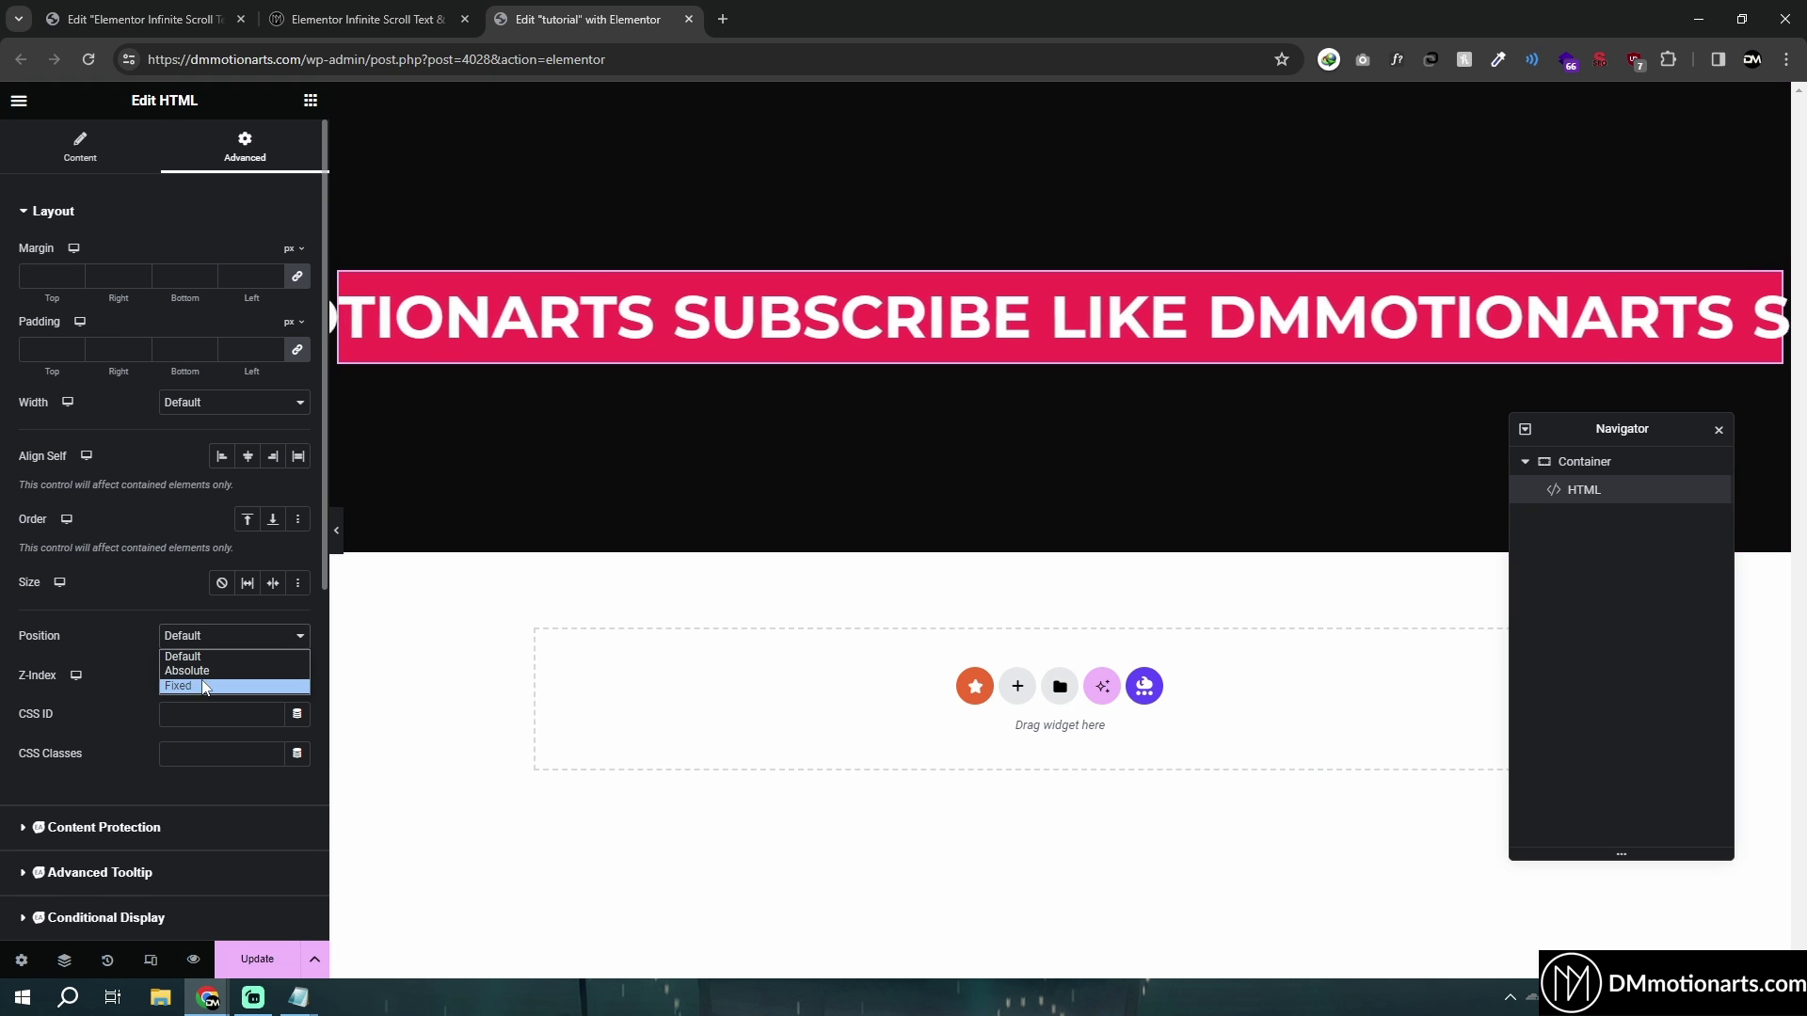
{"action": "left_click", "coordinate": [198, 684]}
{"action": "scroll", "coordinate": [99, 593], "scroll_direction": "down", "scroll_amount": 3}
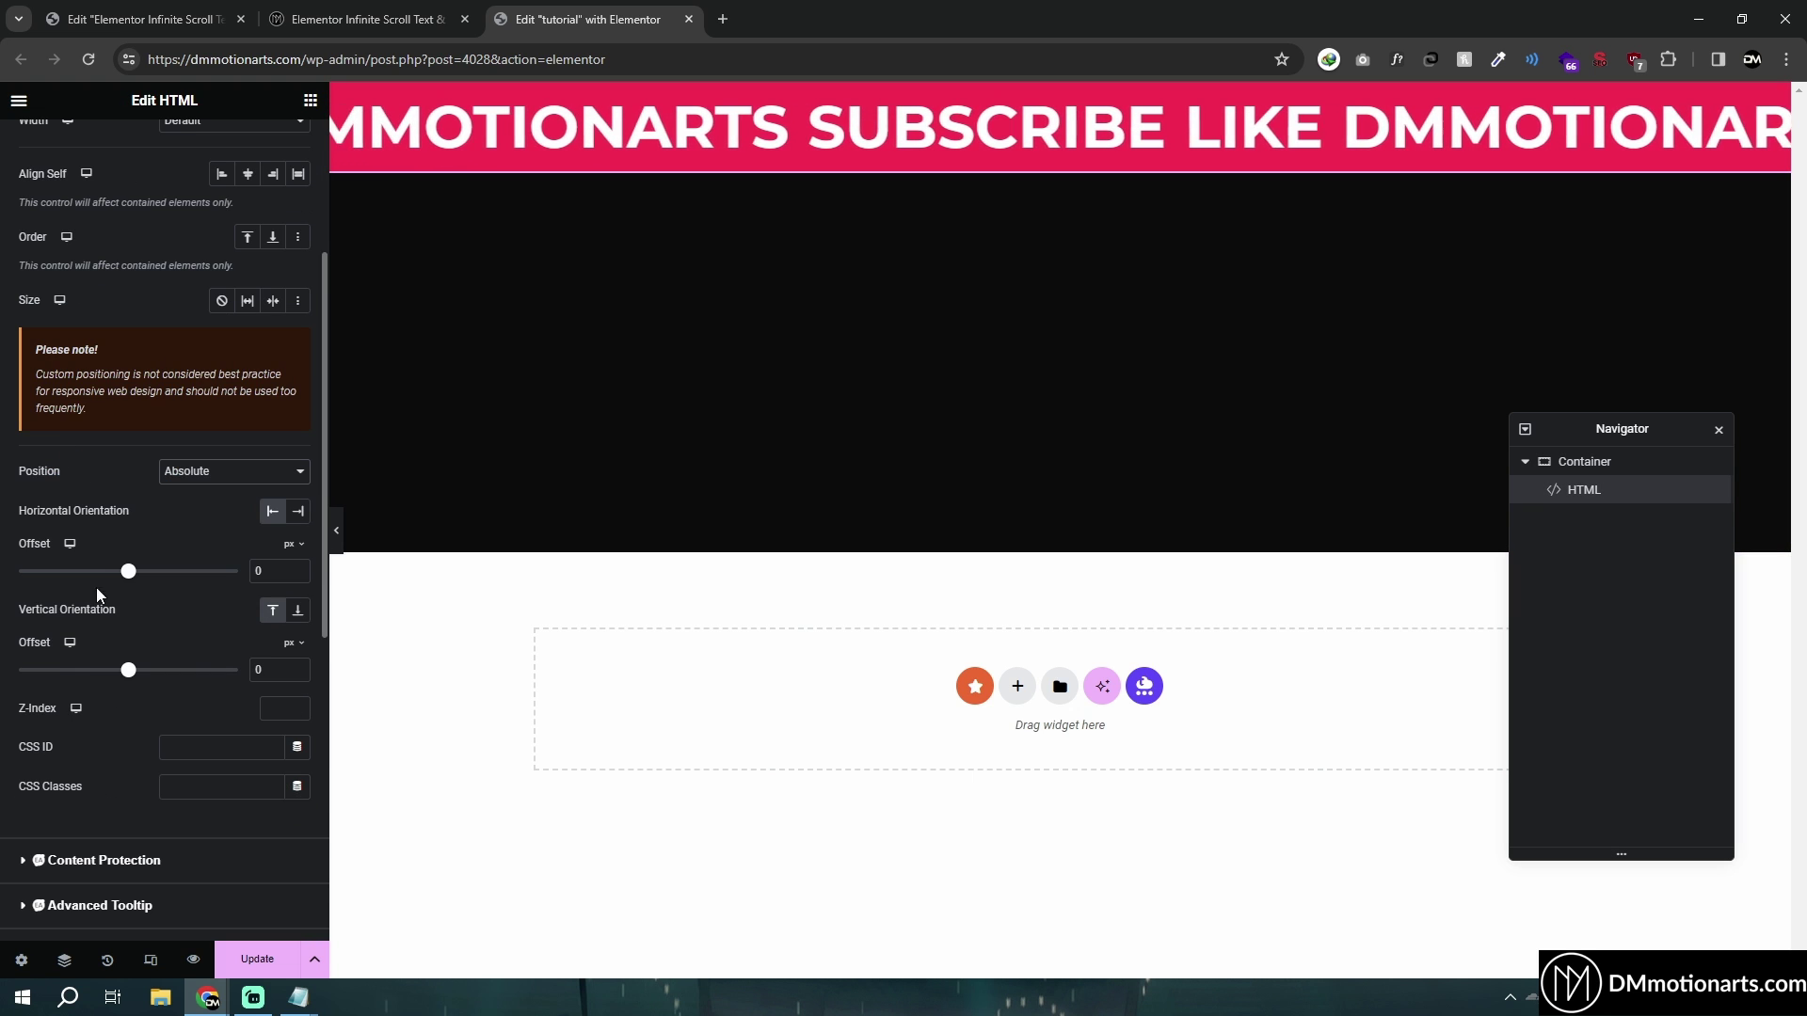
{"action": "left_click_drag", "start_coordinate": [122, 679], "coordinate": [150, 685]}
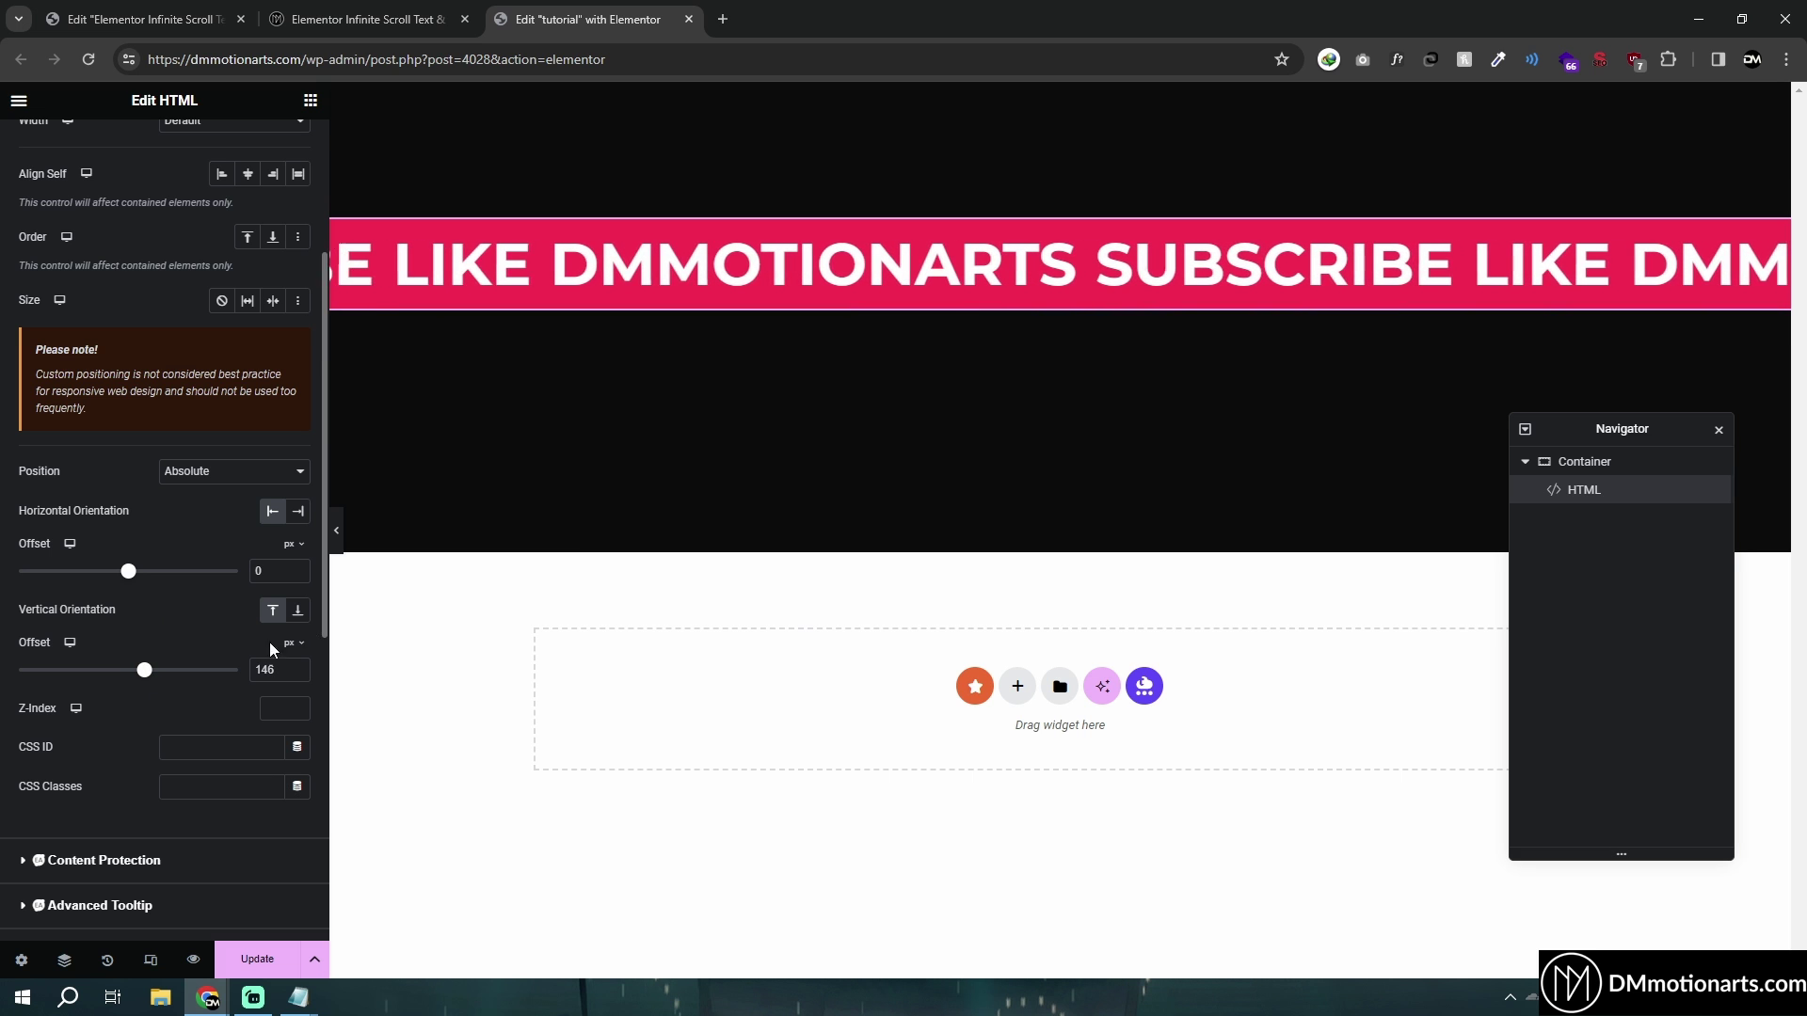
{"action": "left_click", "coordinate": [234, 470]}
{"action": "left_click", "coordinate": [198, 487]}
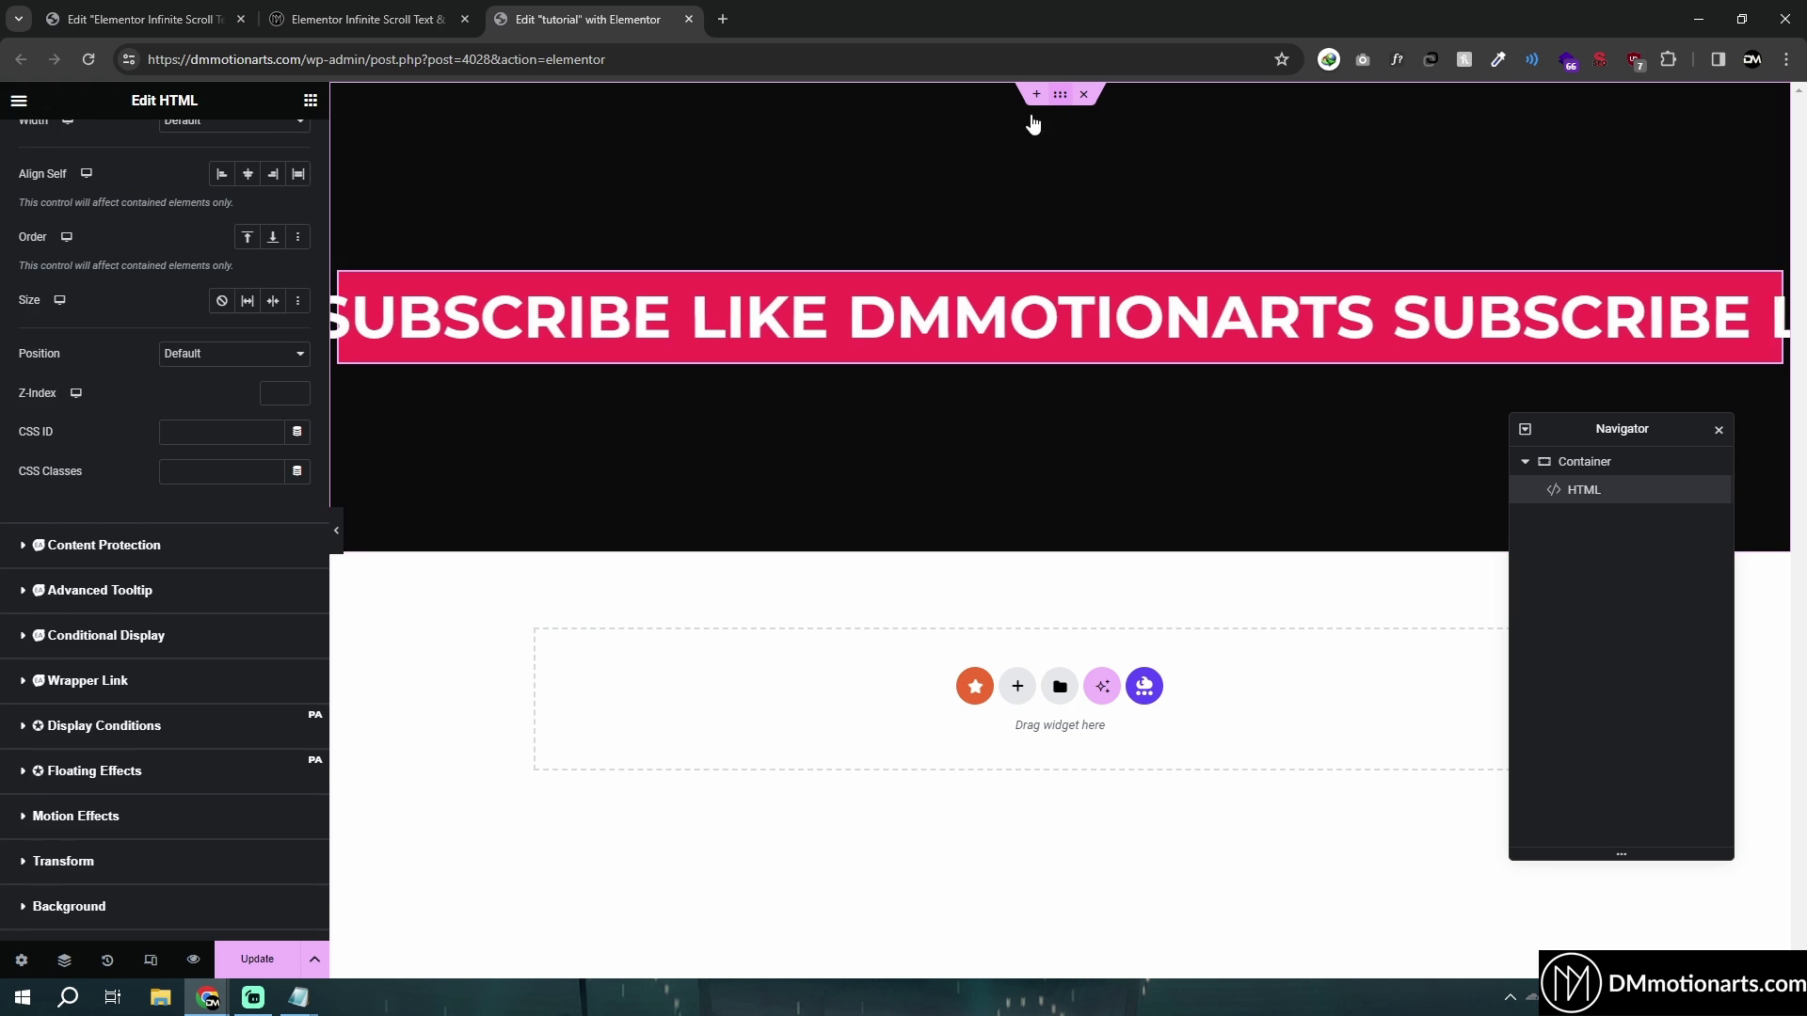
Step: Set the container's padding to 0 on all four sides
{"action": "left_click", "coordinate": [1033, 123]}
{"action": "left_click", "coordinate": [233, 355]}
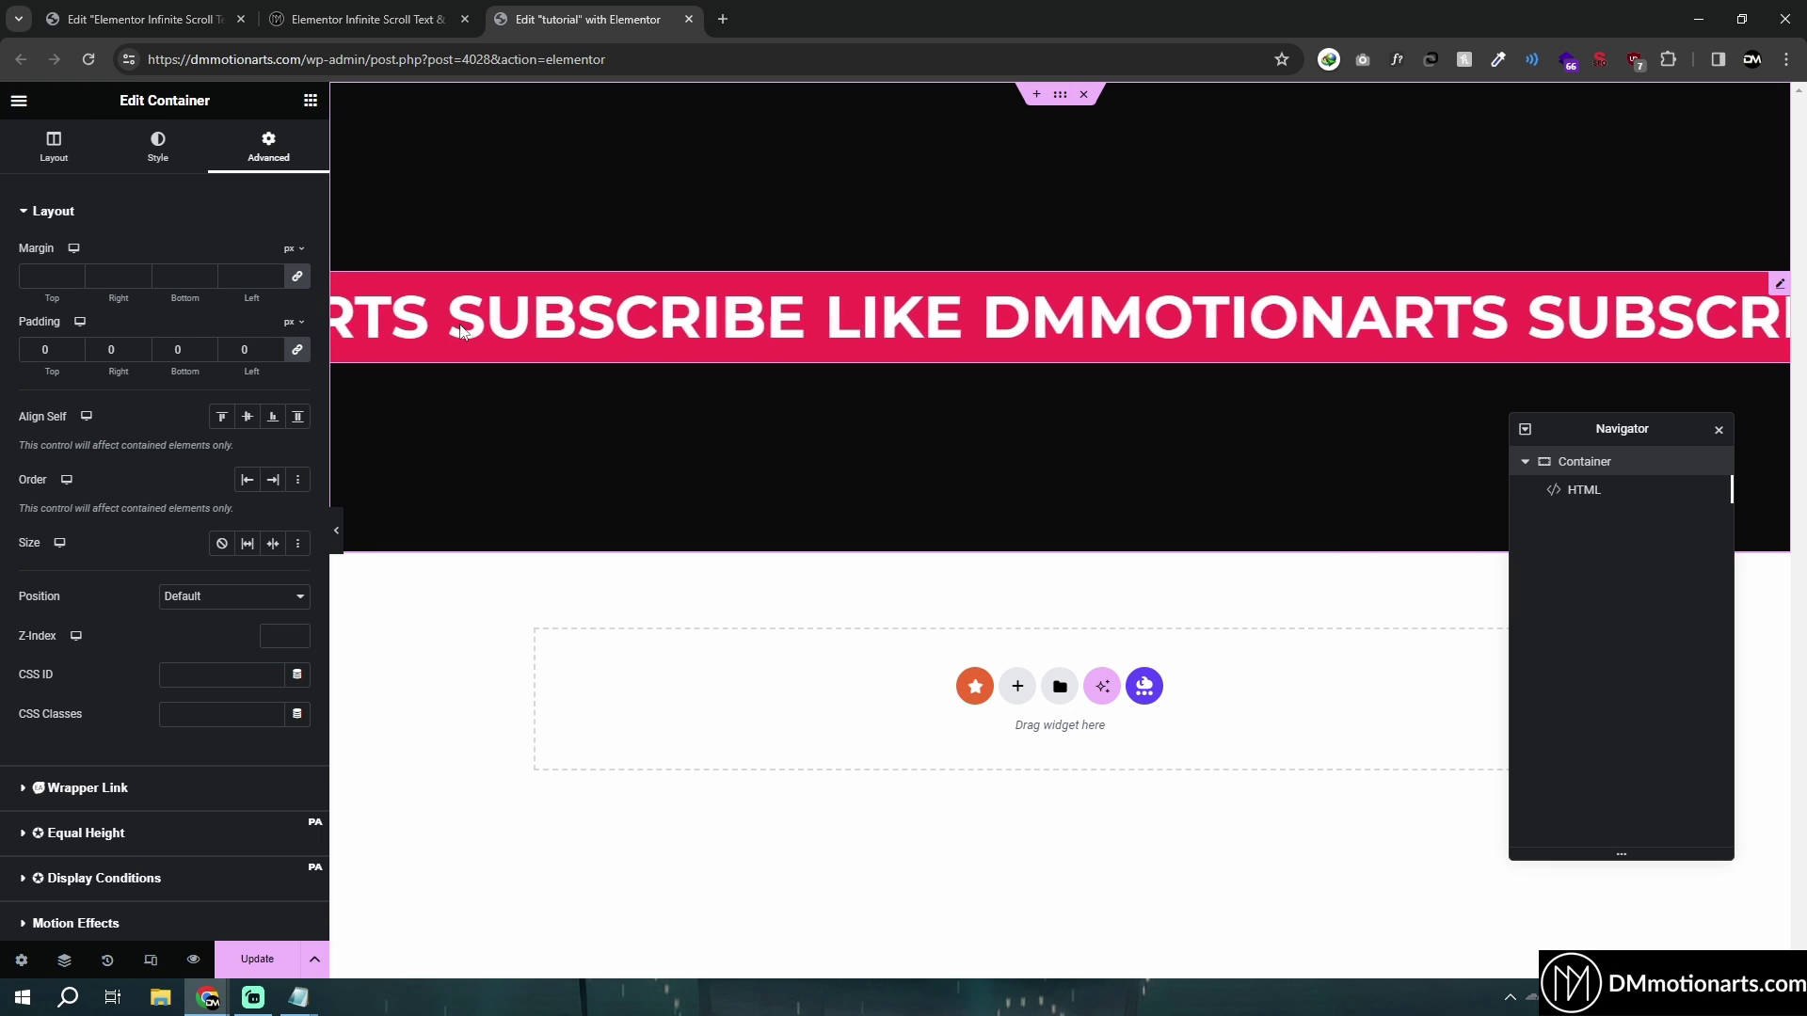
Step: Try rotating the HTML widget clockwise with the Rotate transform so the marquee runs diagonally across the container
{"action": "left_click", "coordinate": [527, 350]}
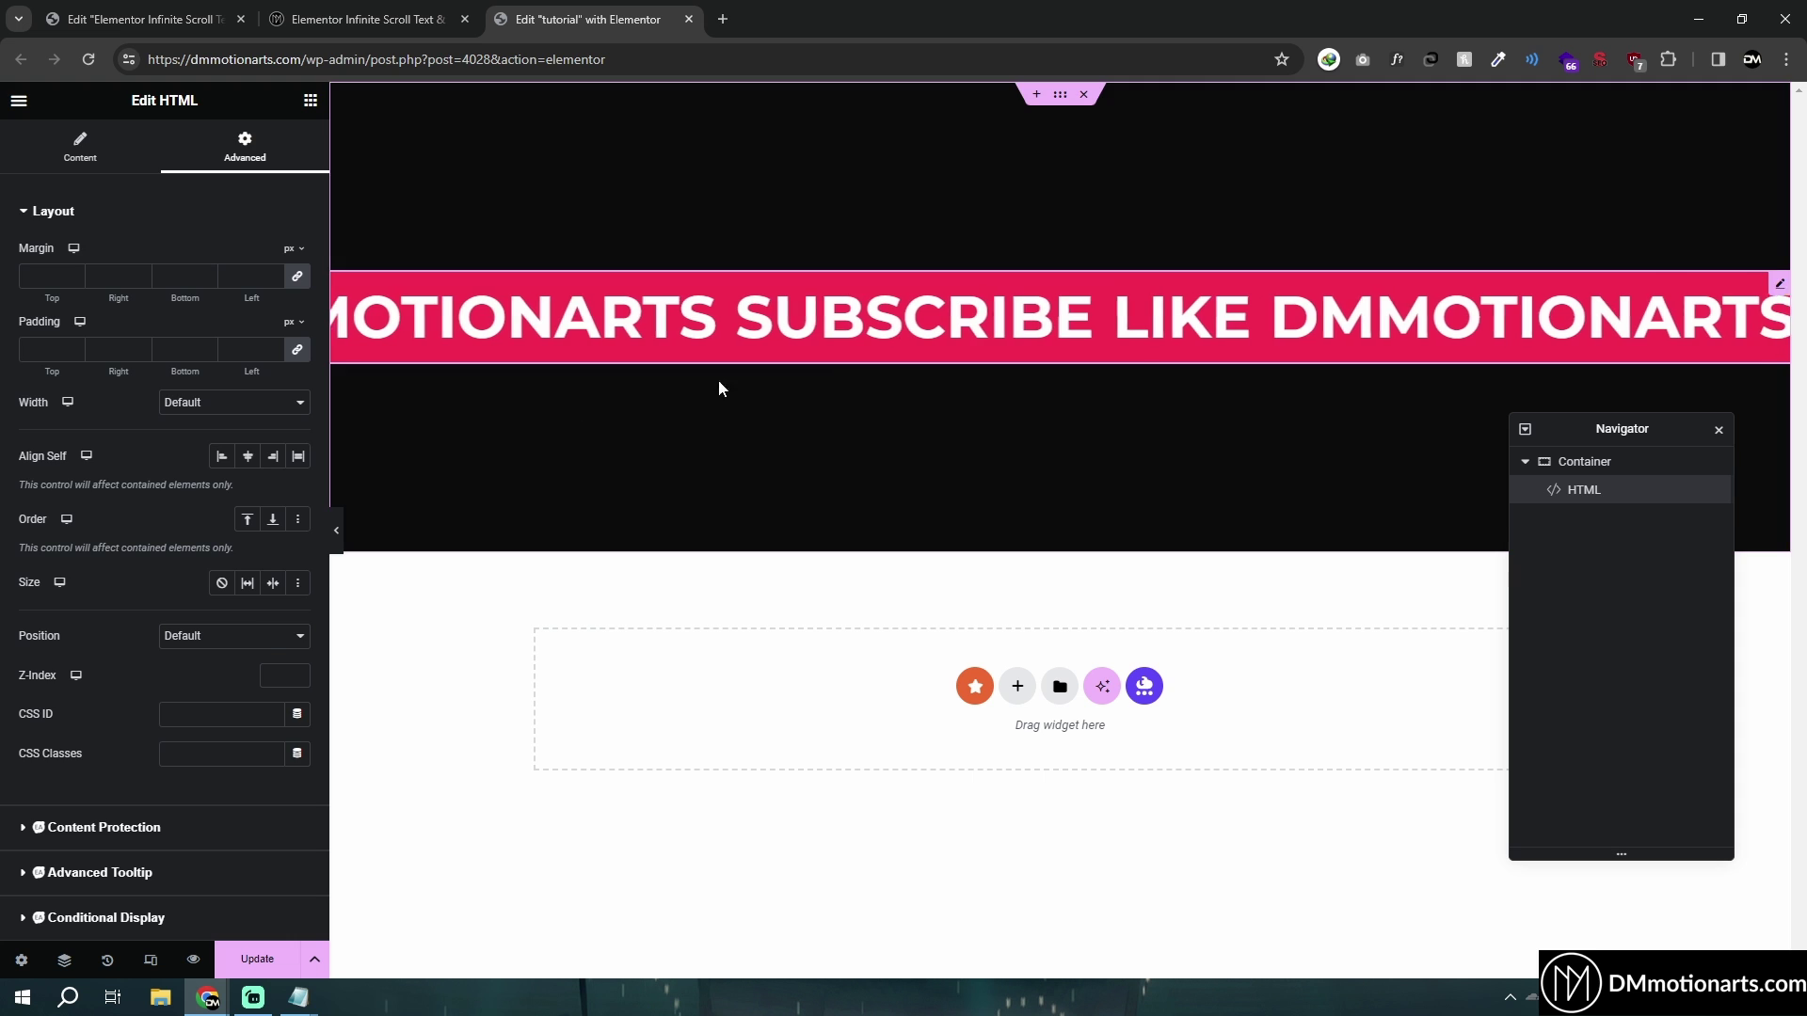
{"action": "scroll", "coordinate": [263, 637], "scroll_direction": "down", "scroll_amount": 6}
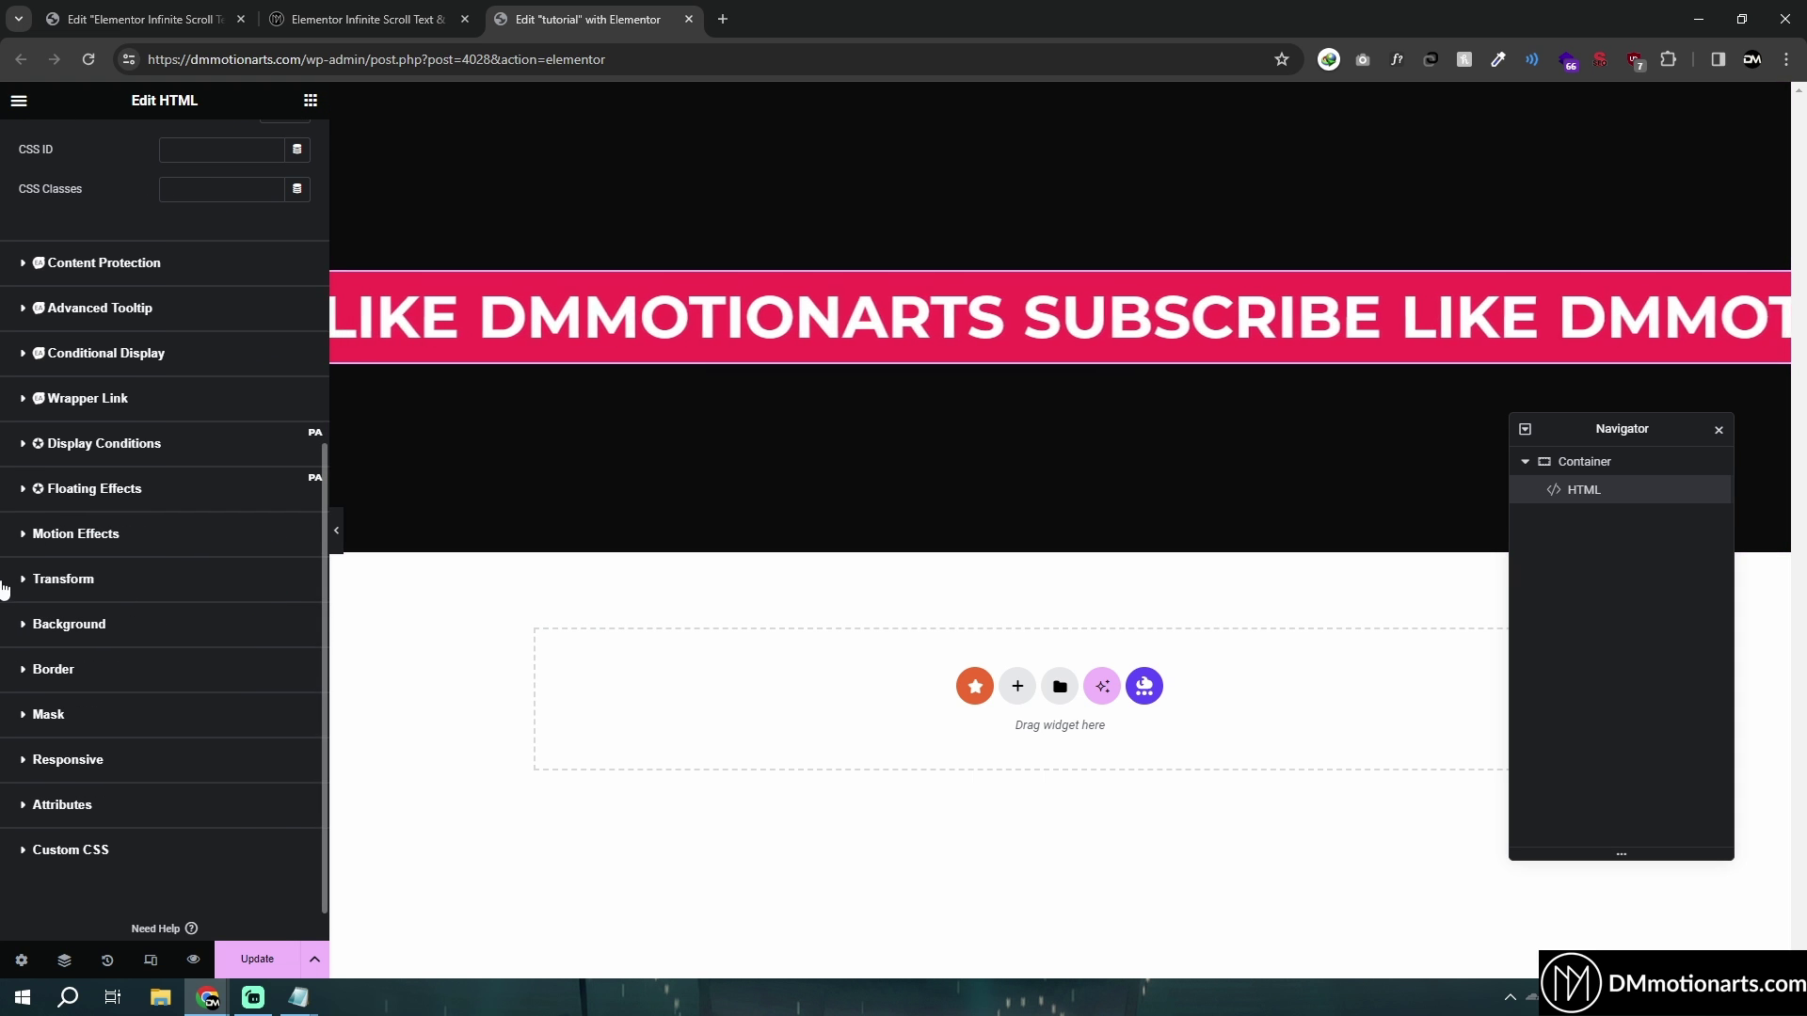
{"action": "left_click", "coordinate": [20, 578]}
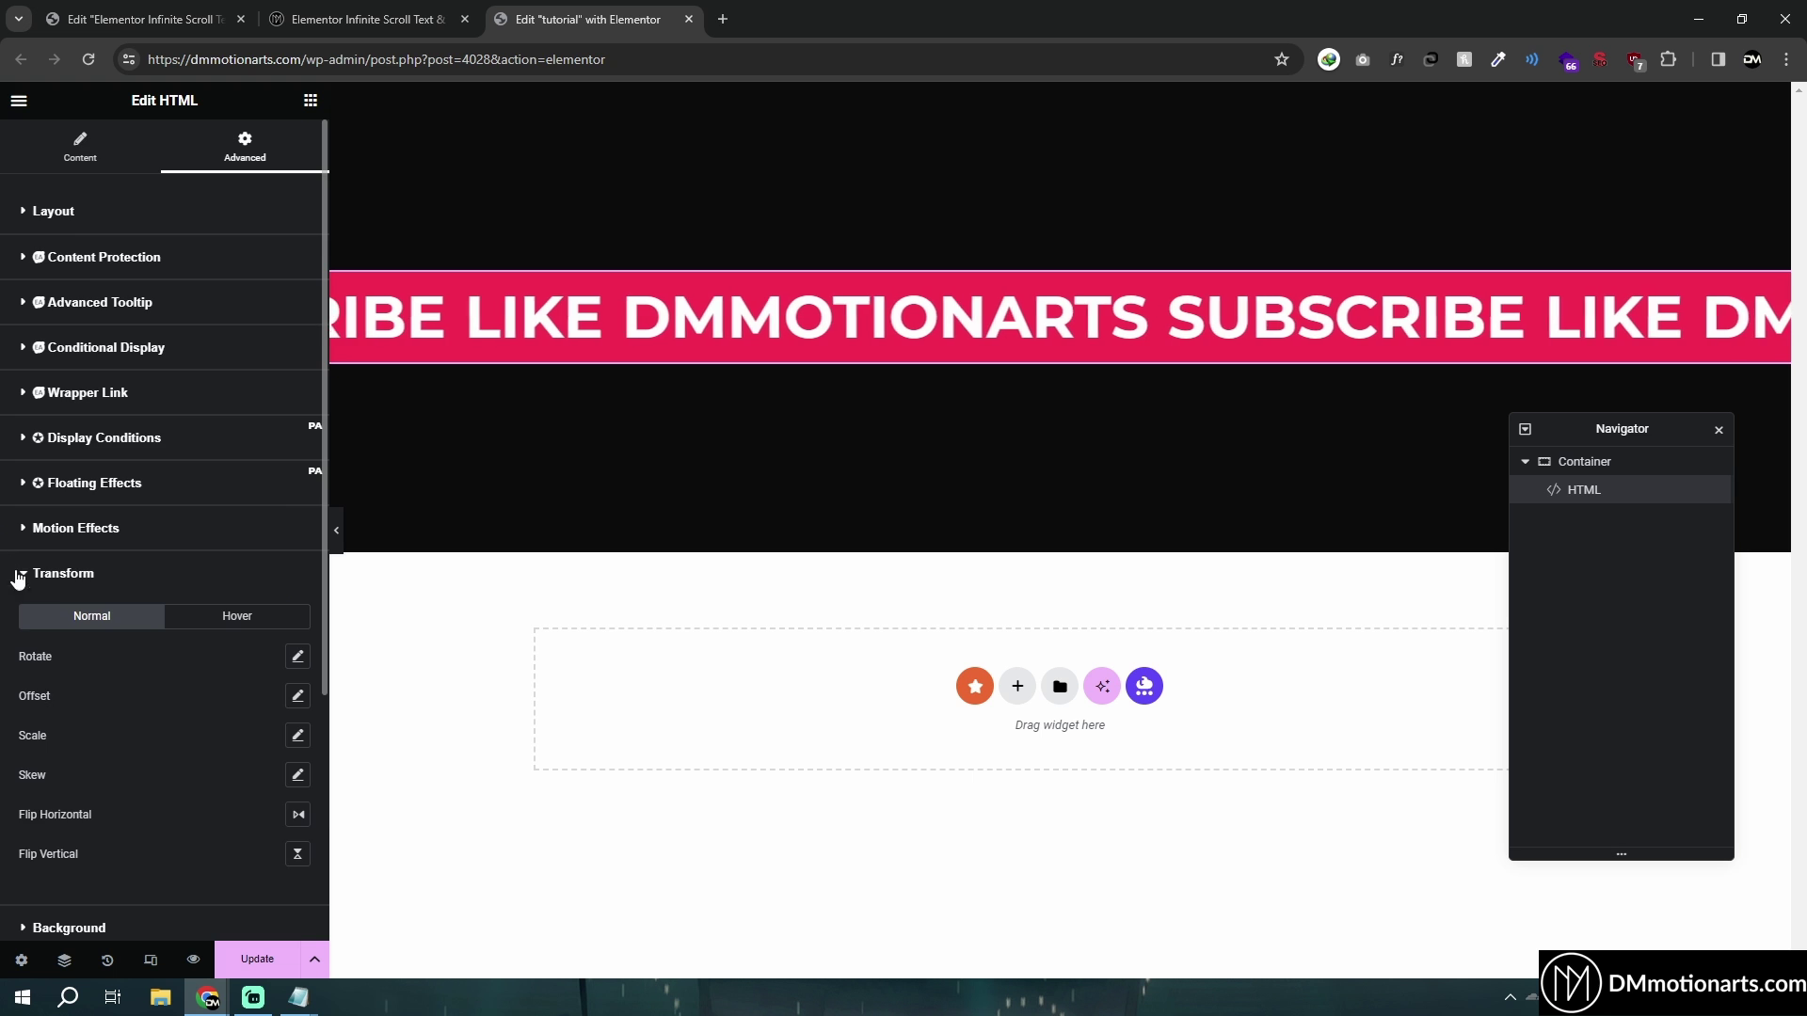
{"action": "scroll", "coordinate": [246, 633], "scroll_direction": "down", "scroll_amount": 2}
{"action": "left_click", "coordinate": [298, 468]}
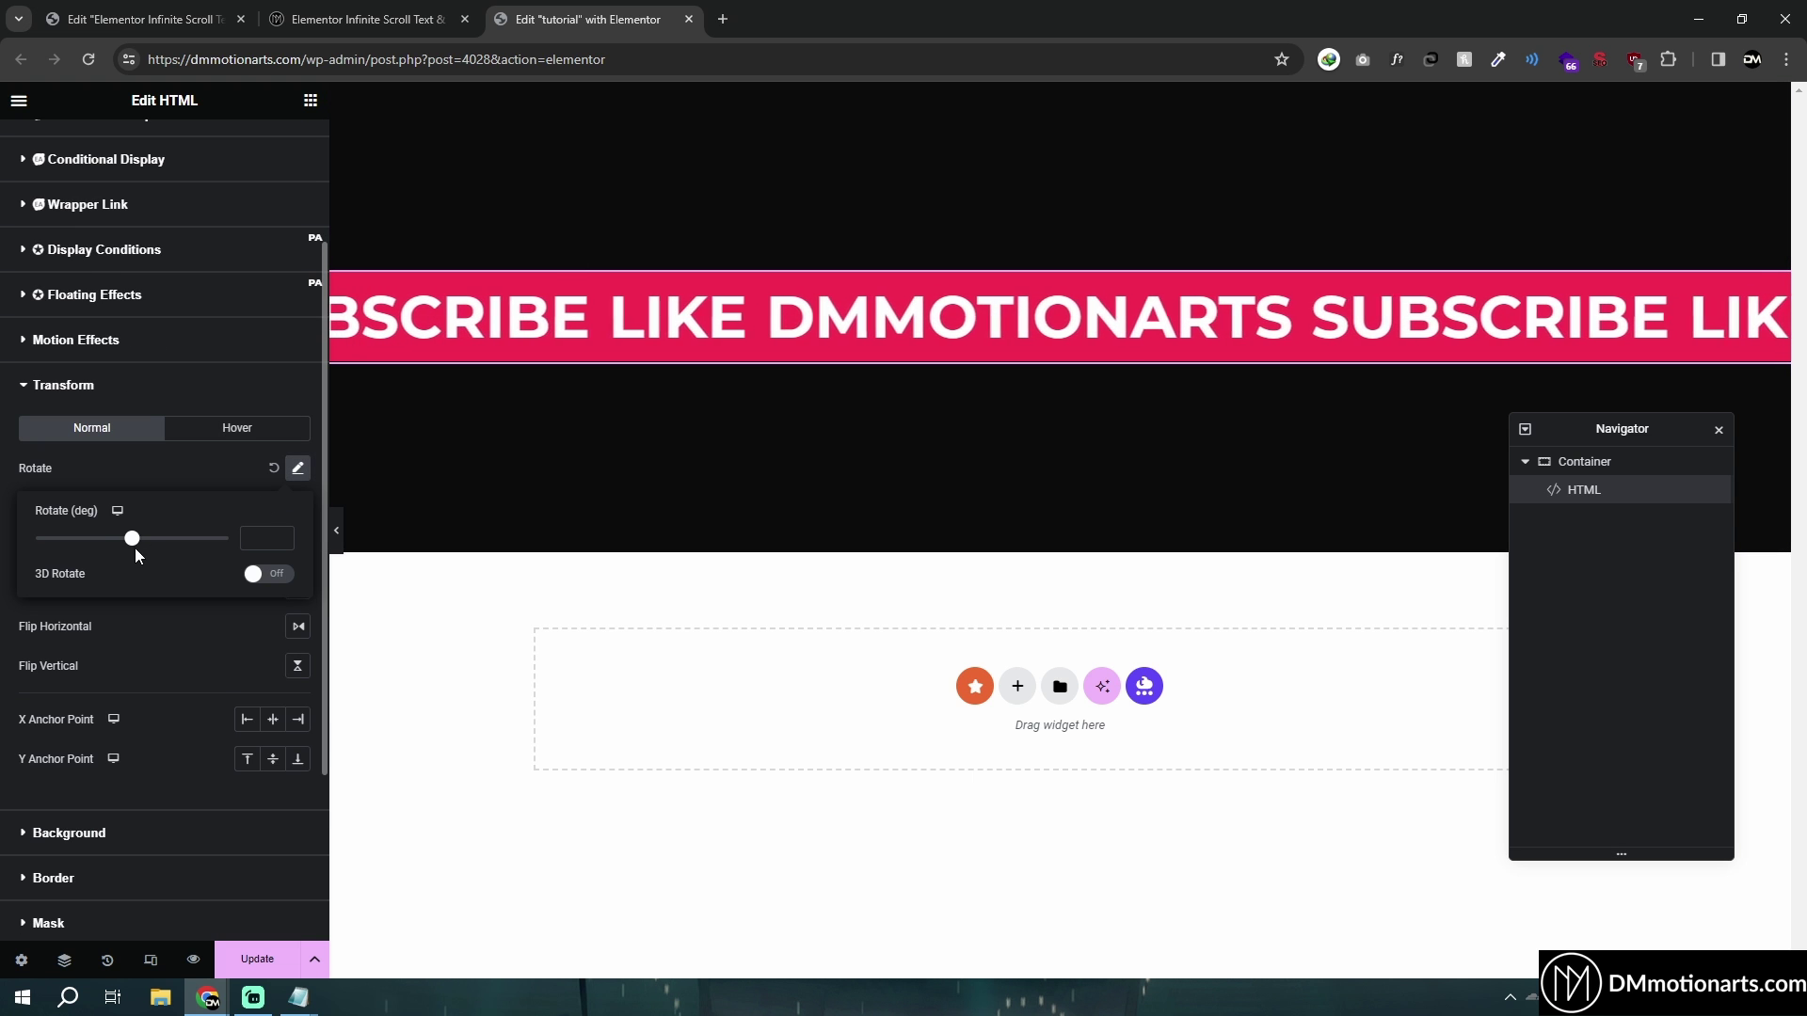
{"action": "left_click_drag", "start_coordinate": [131, 544], "coordinate": [135, 544]}
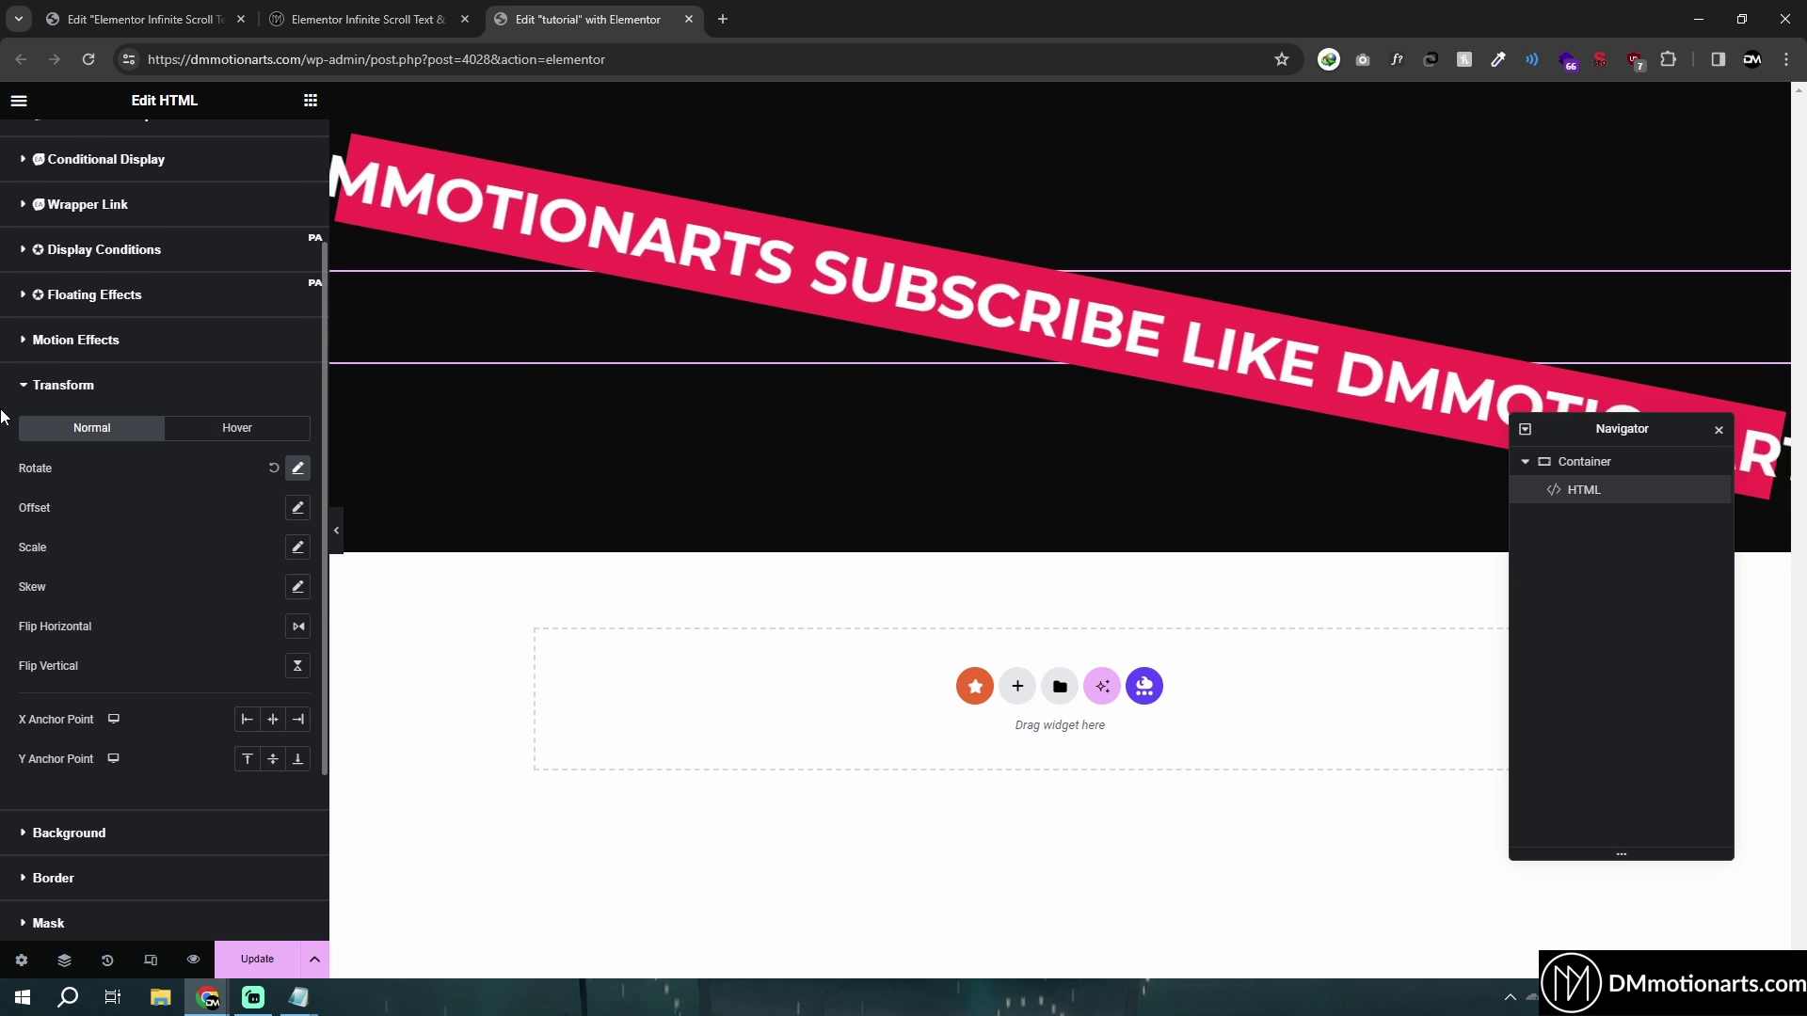
Step: Set the HTML widget's width to Full Width (100%)
{"action": "scroll", "coordinate": [150, 283], "scroll_direction": "up", "scroll_amount": 3}
{"action": "left_click", "coordinate": [72, 211]}
{"action": "left_click", "coordinate": [224, 644]}
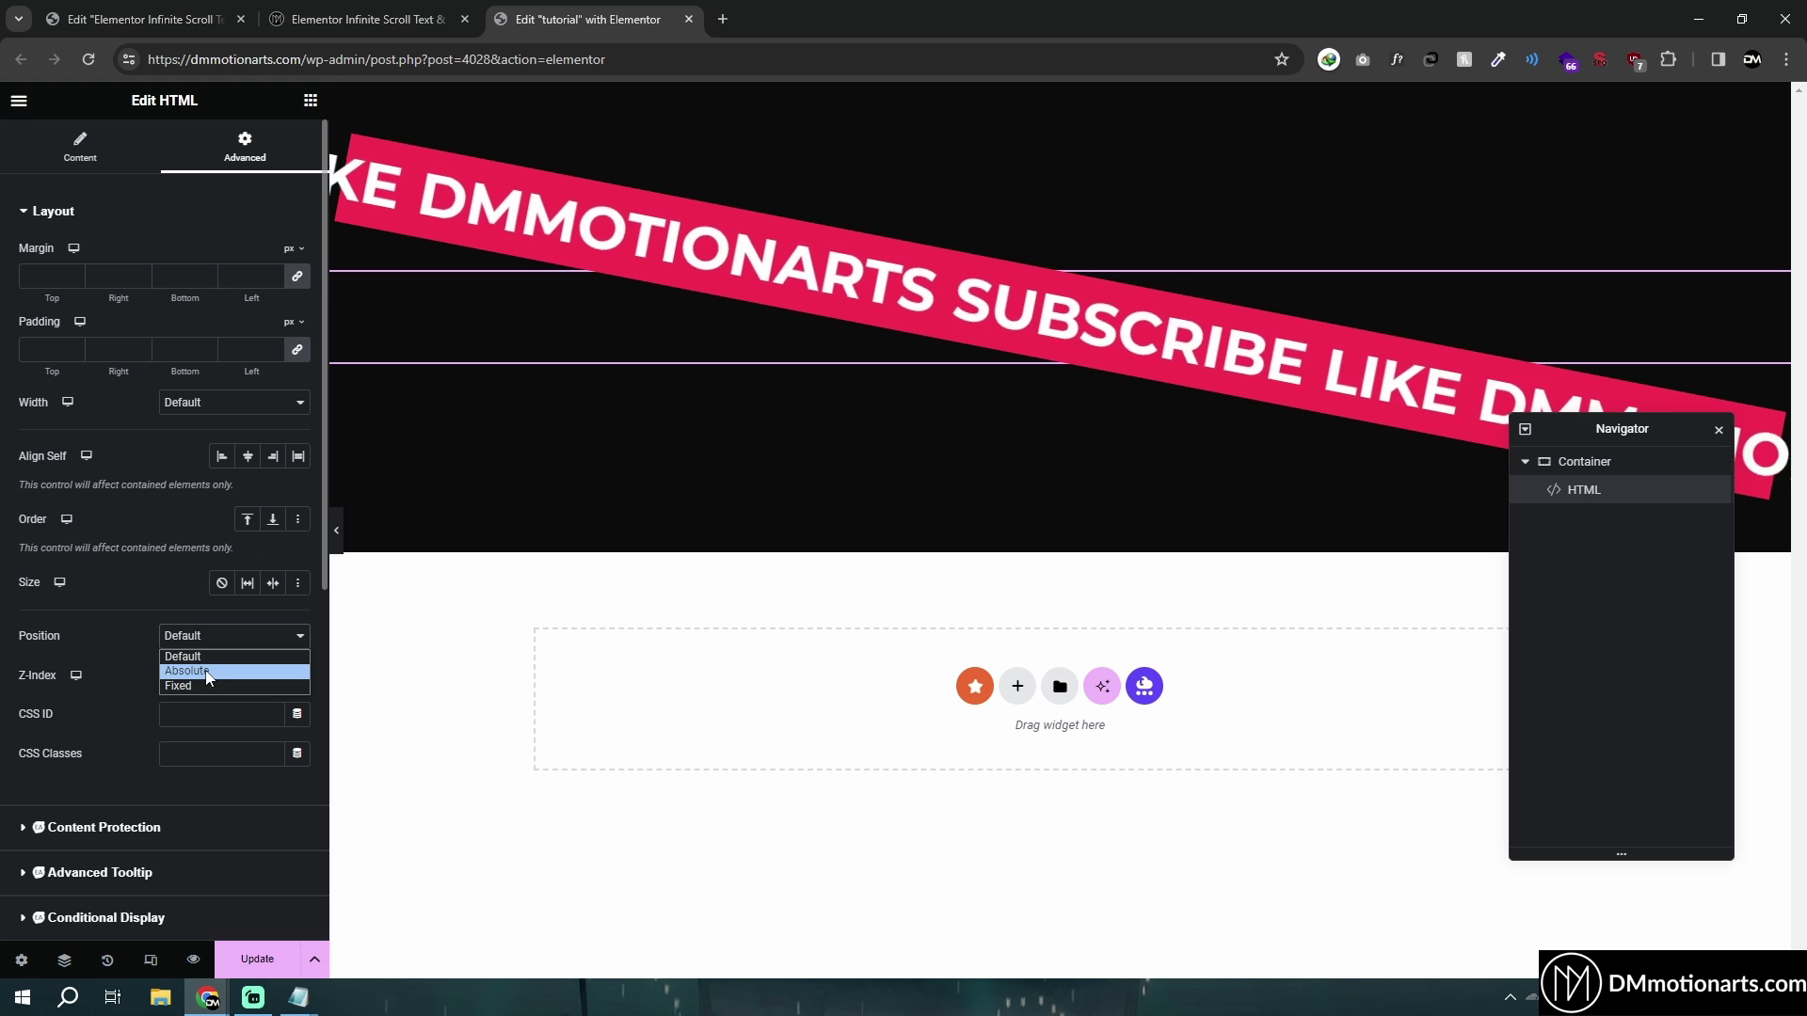
{"action": "left_click", "coordinate": [195, 589]}
{"action": "left_click", "coordinate": [292, 414]}
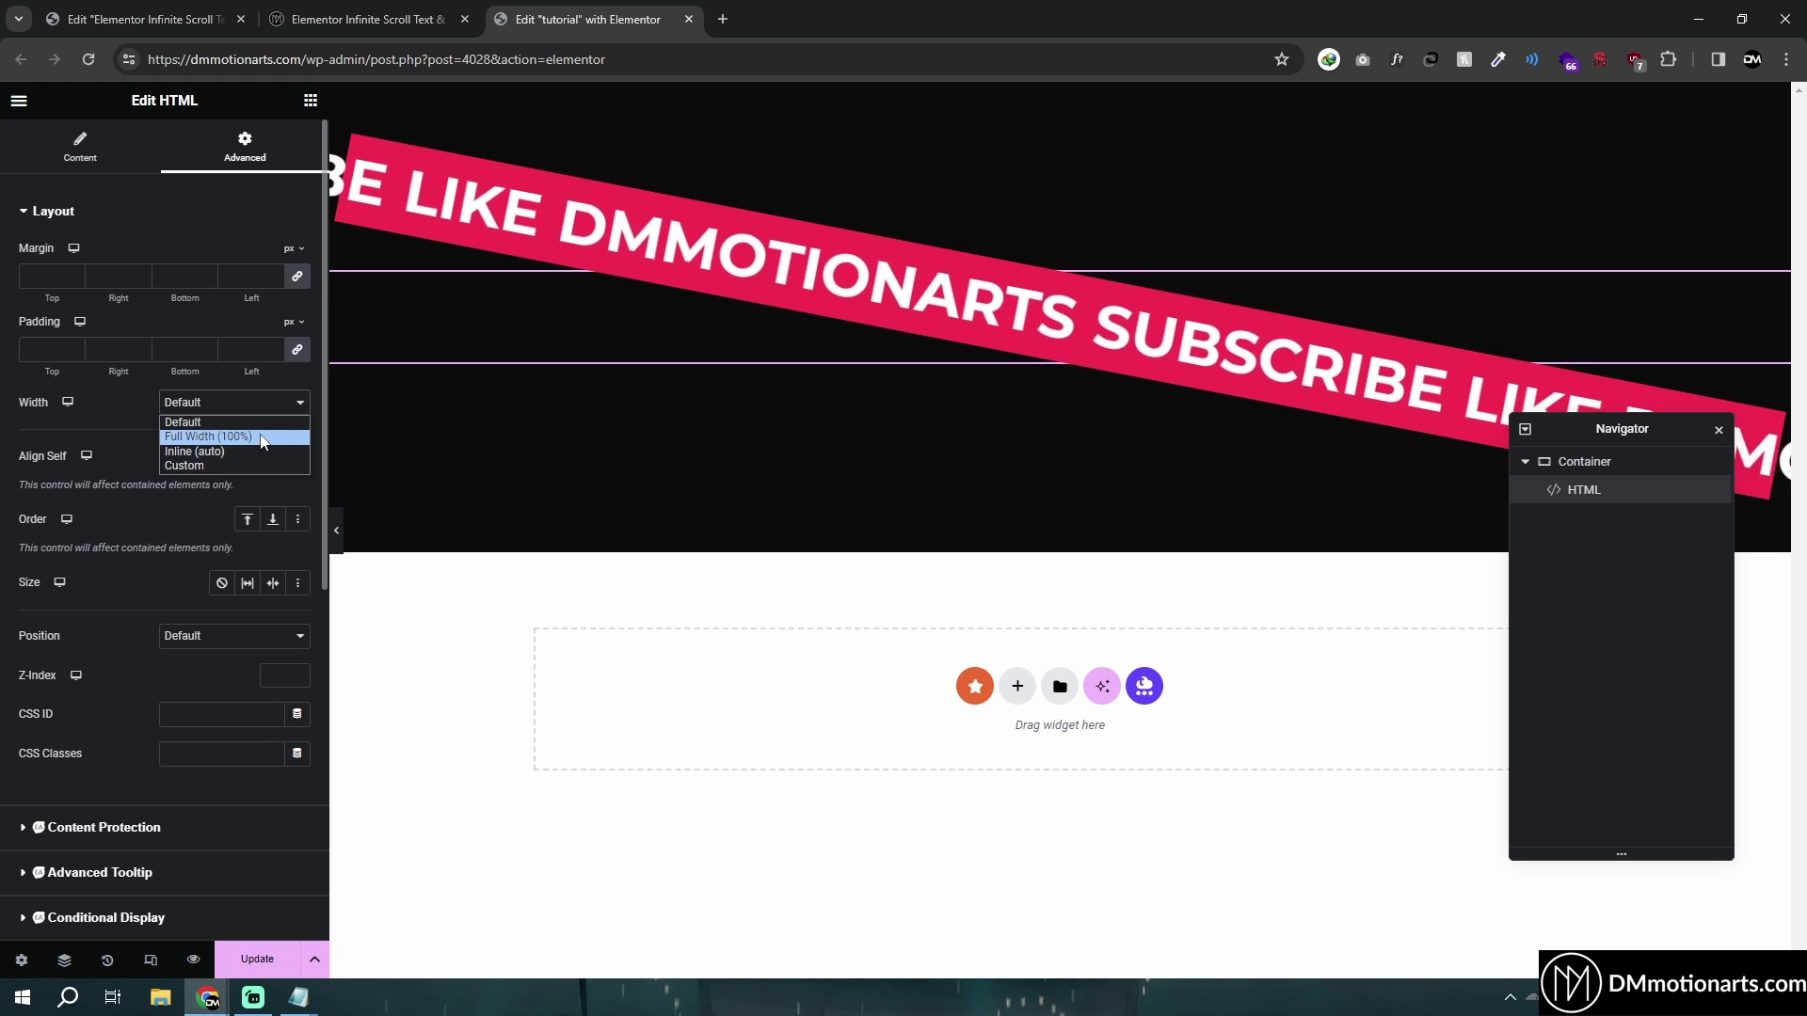
{"action": "left_click", "coordinate": [256, 432]}
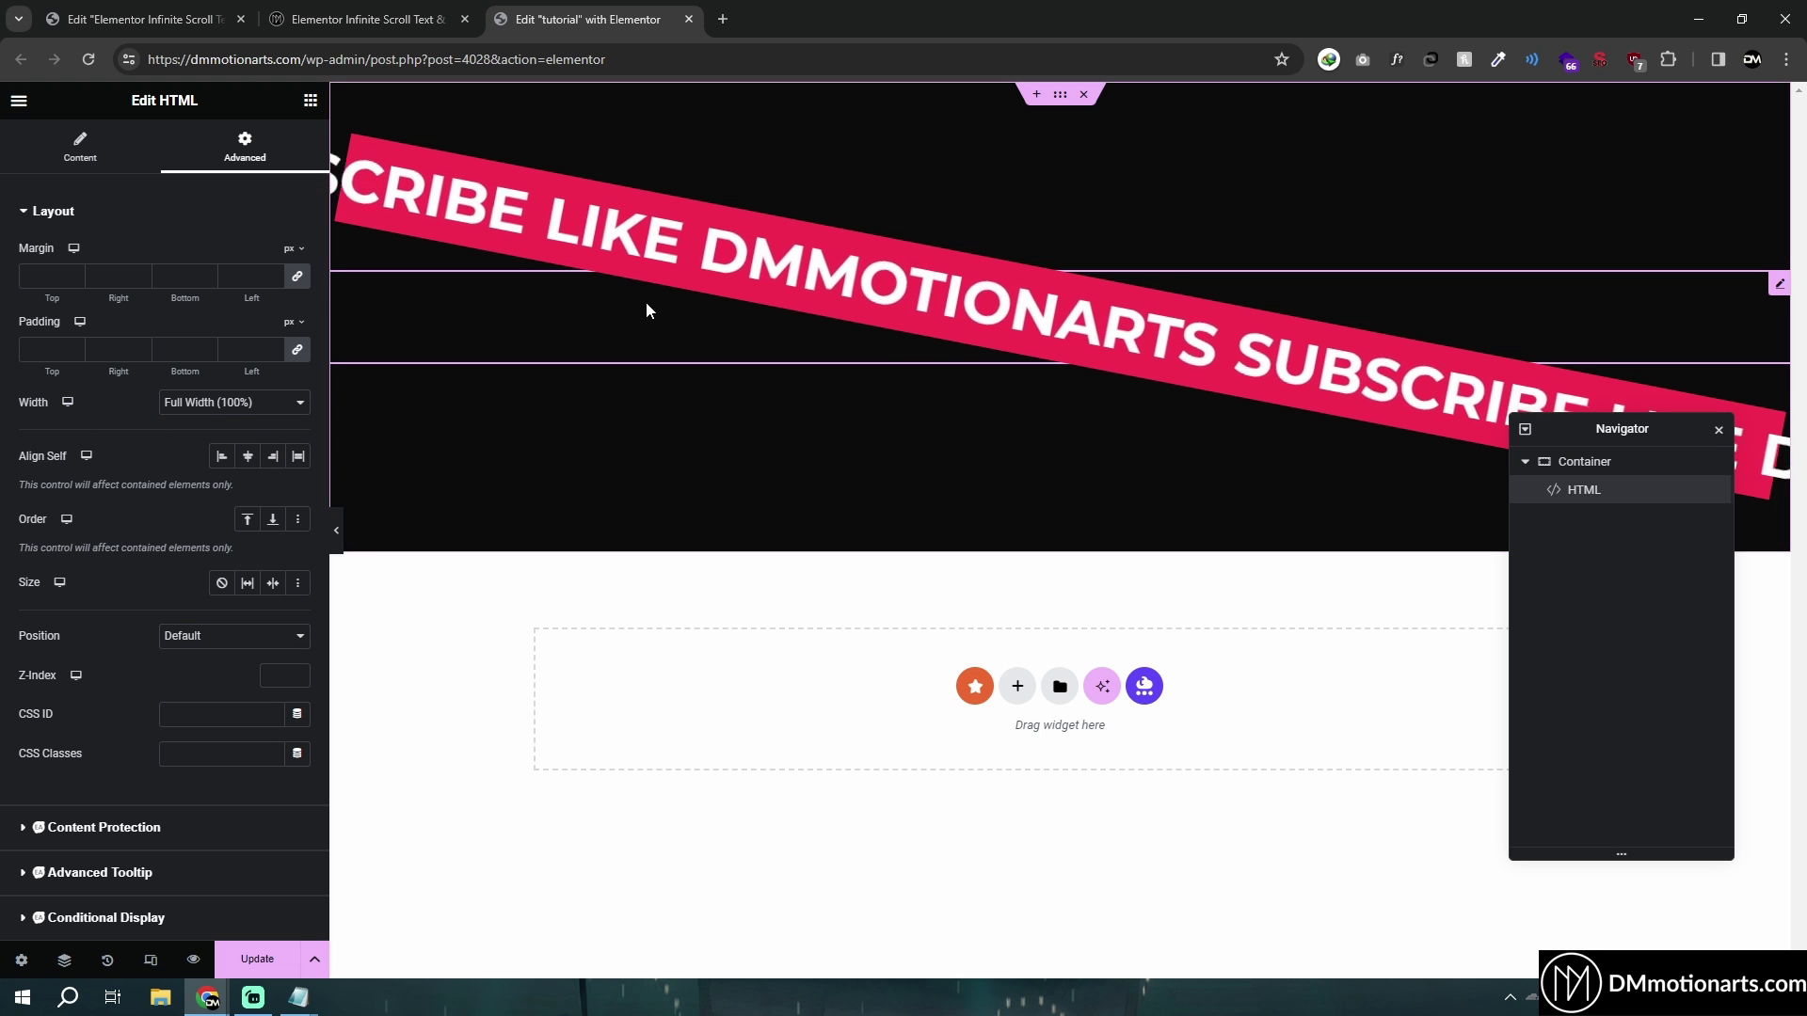
Step: Reset the HTML widget's rotation to its default
{"action": "scroll", "coordinate": [19, 559], "scroll_direction": "down", "scroll_amount": 6}
{"action": "left_click", "coordinate": [18, 548]}
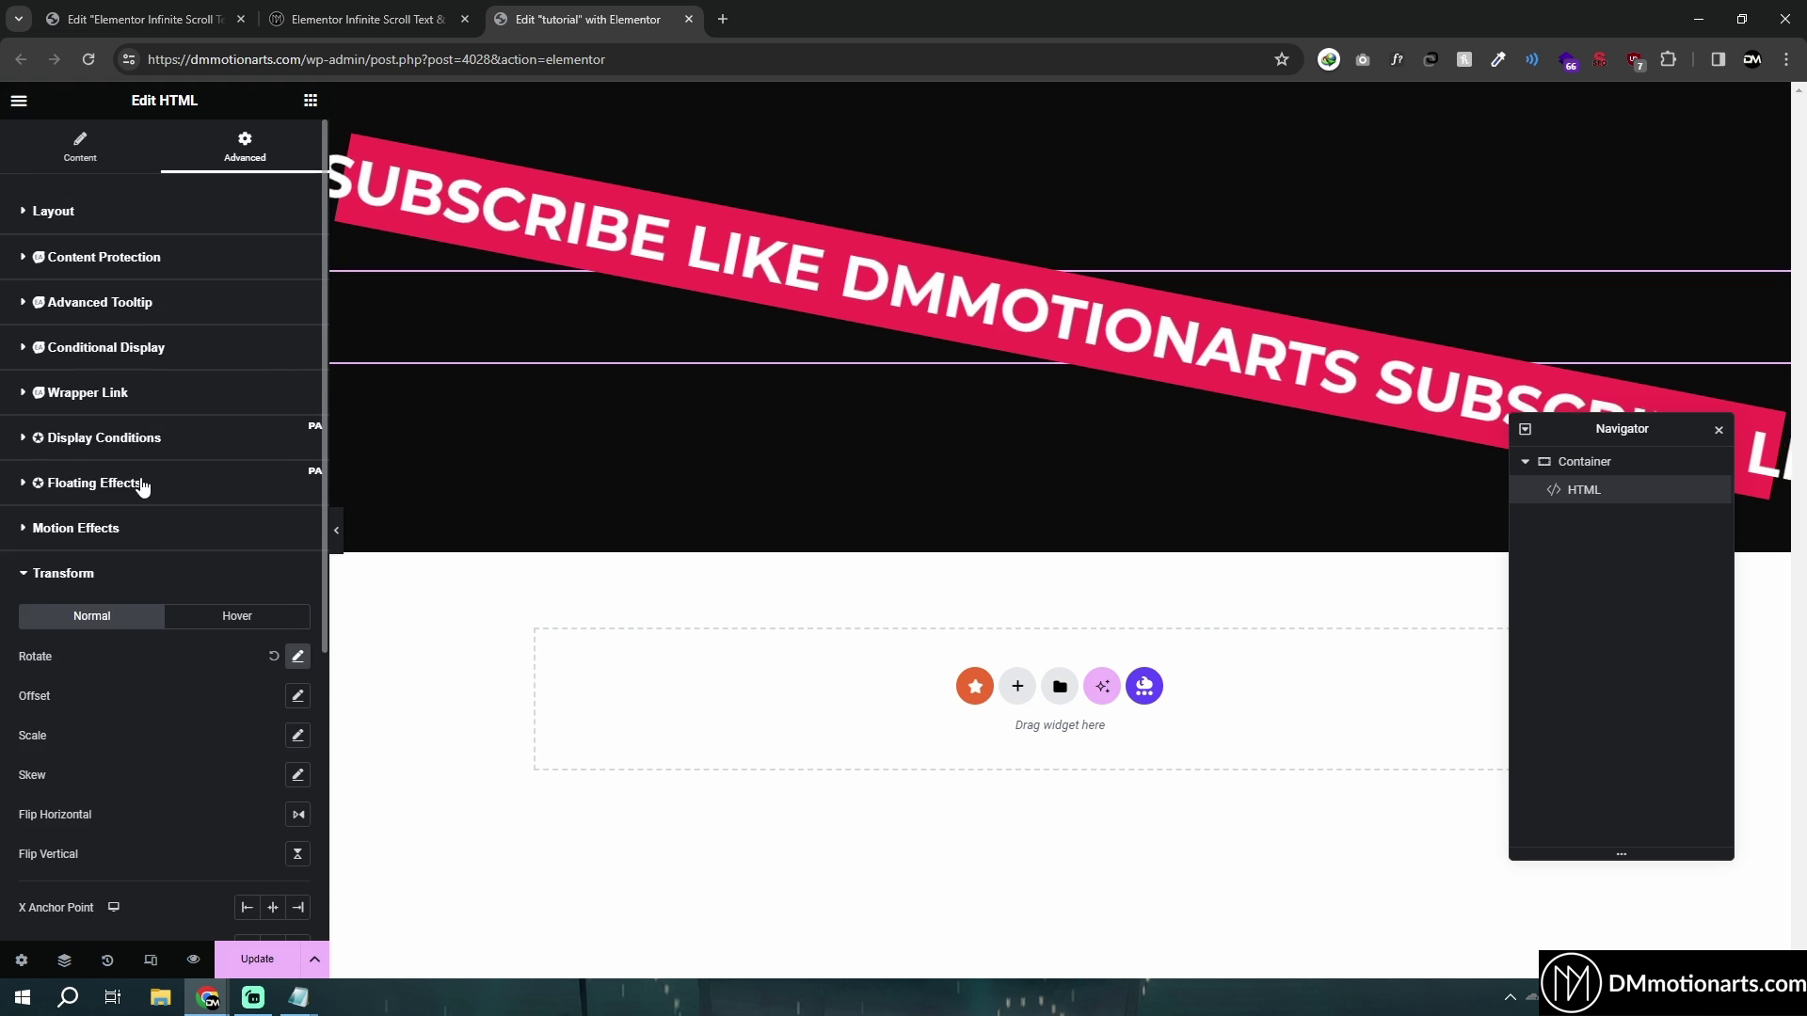
{"action": "scroll", "coordinate": [188, 452], "scroll_direction": "down", "scroll_amount": 3}
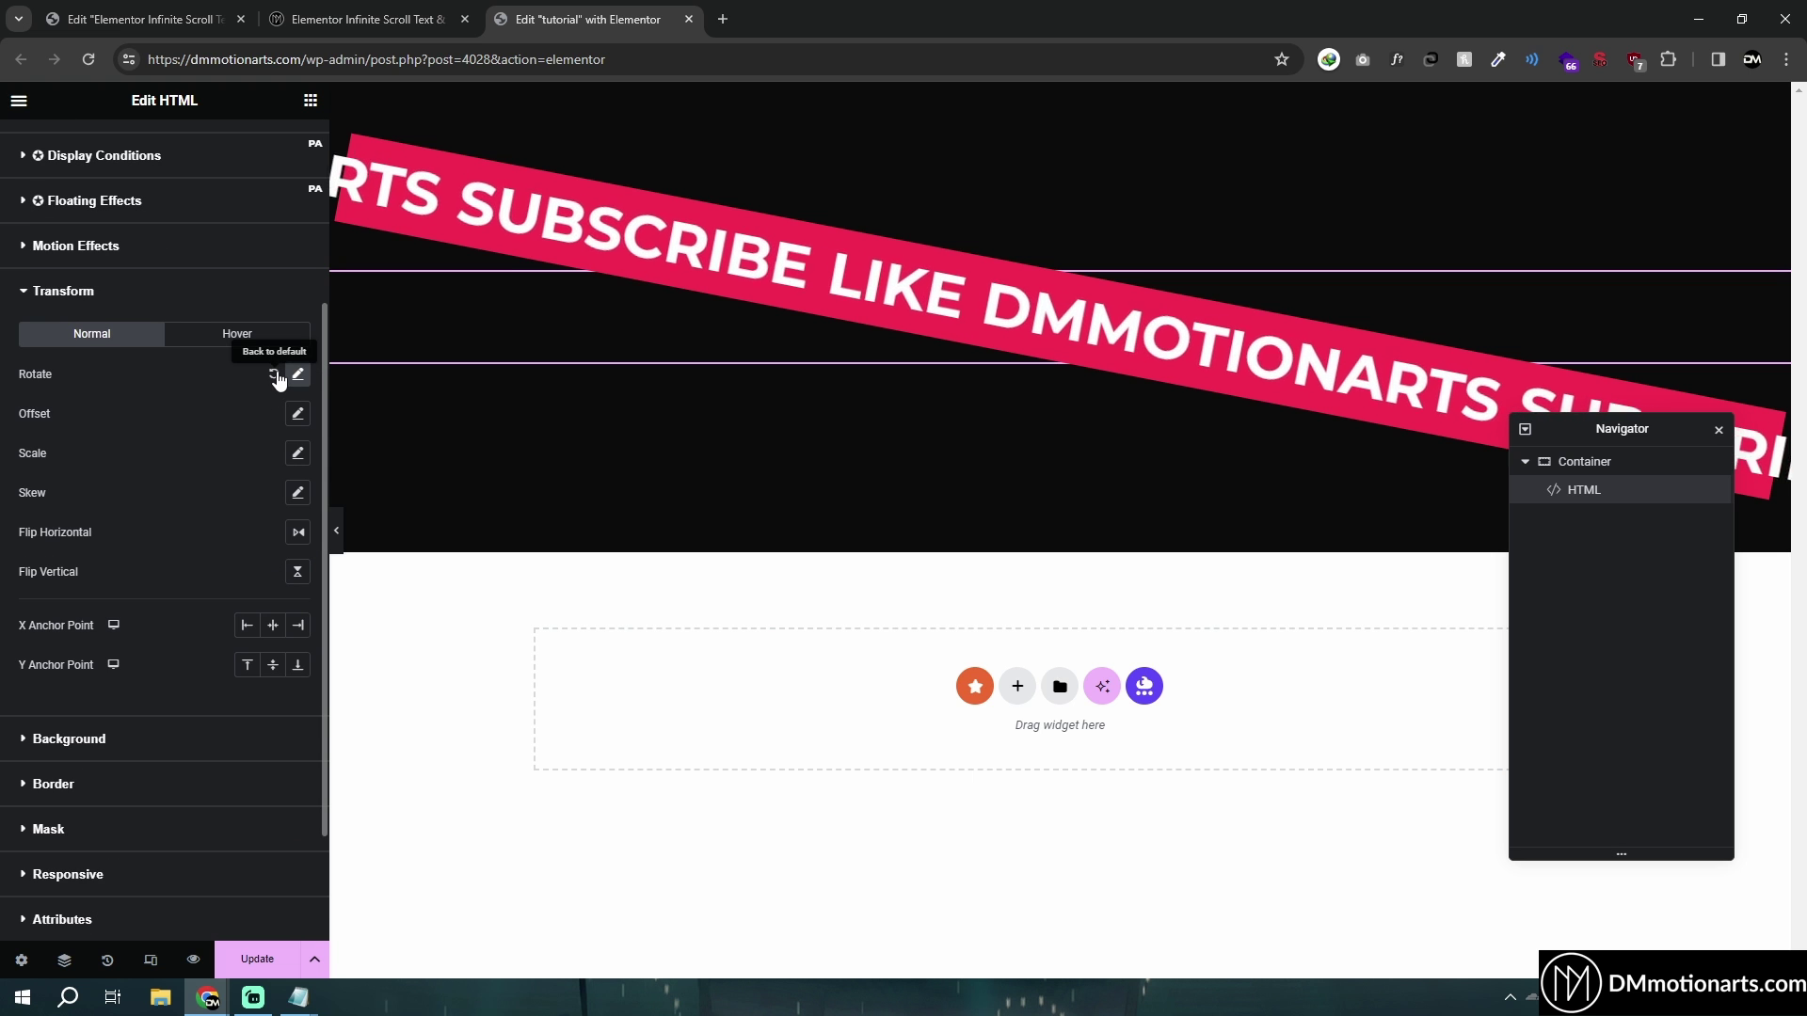
{"action": "left_click", "coordinate": [276, 375]}
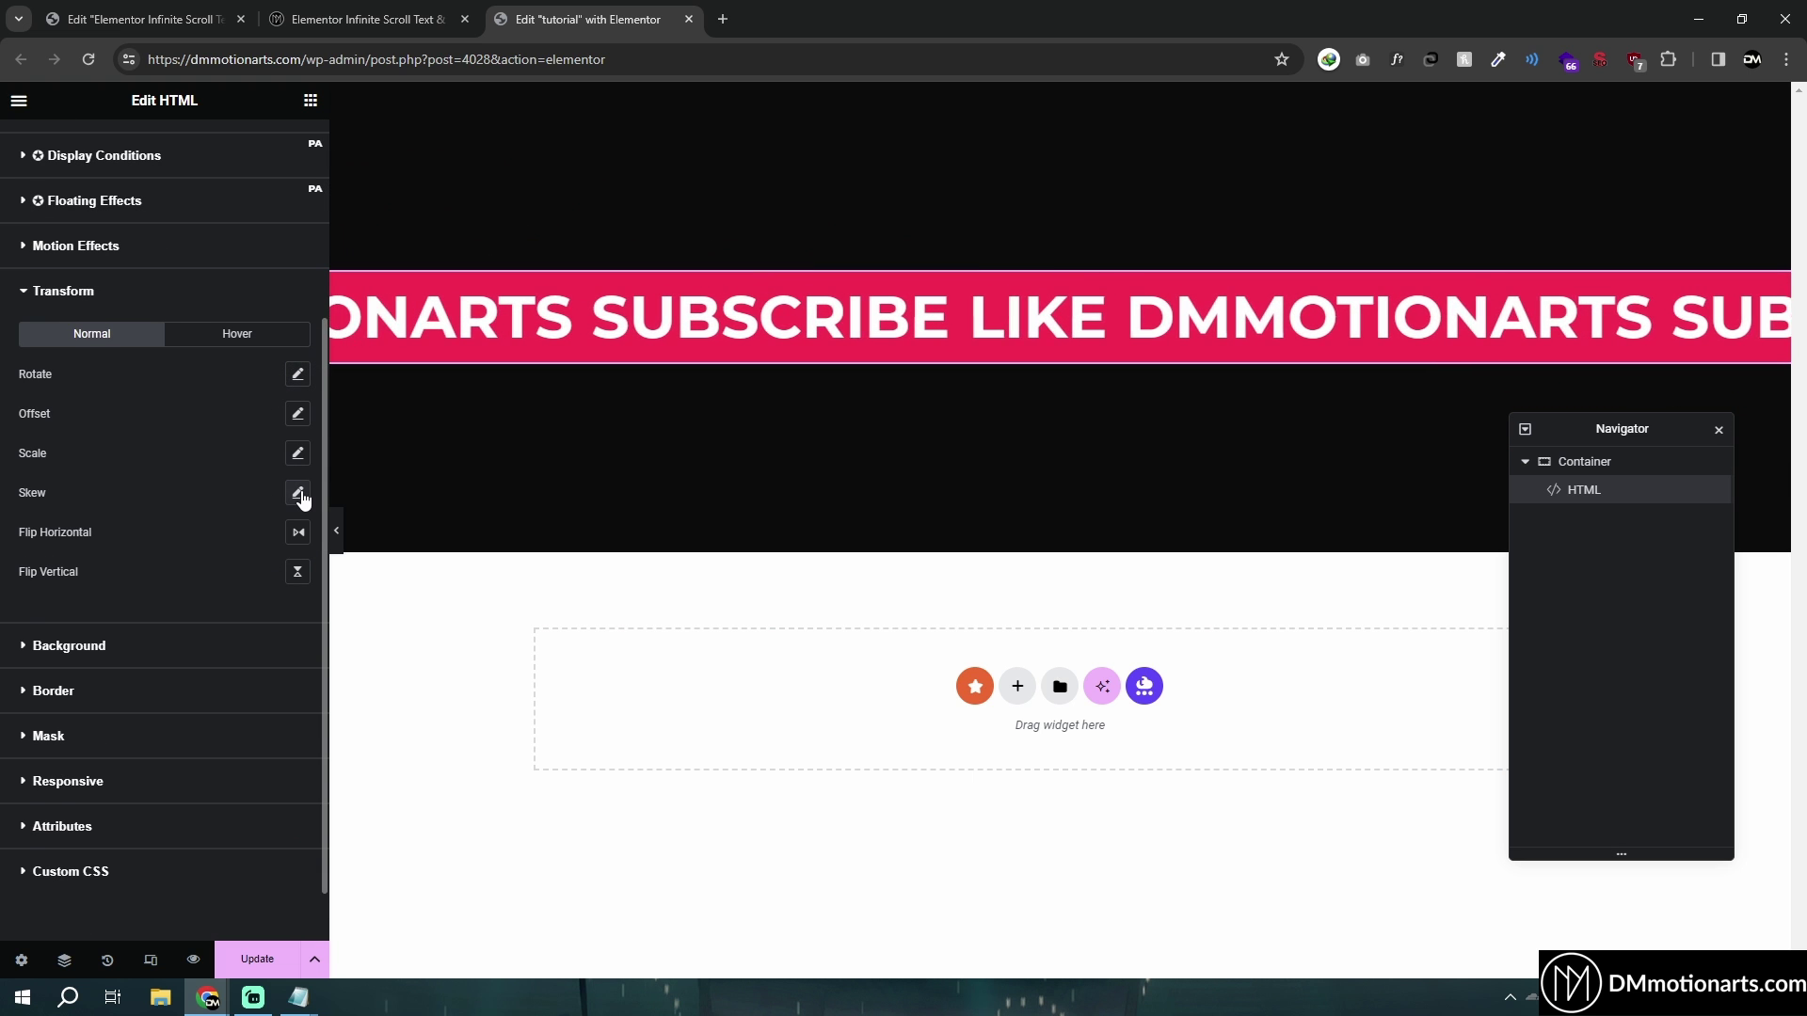
Step: Try a Skew Y of -11 degrees on the HTML widget, and set the skew back to 0
{"action": "left_click_drag", "start_coordinate": [140, 624], "coordinate": [130, 629]}
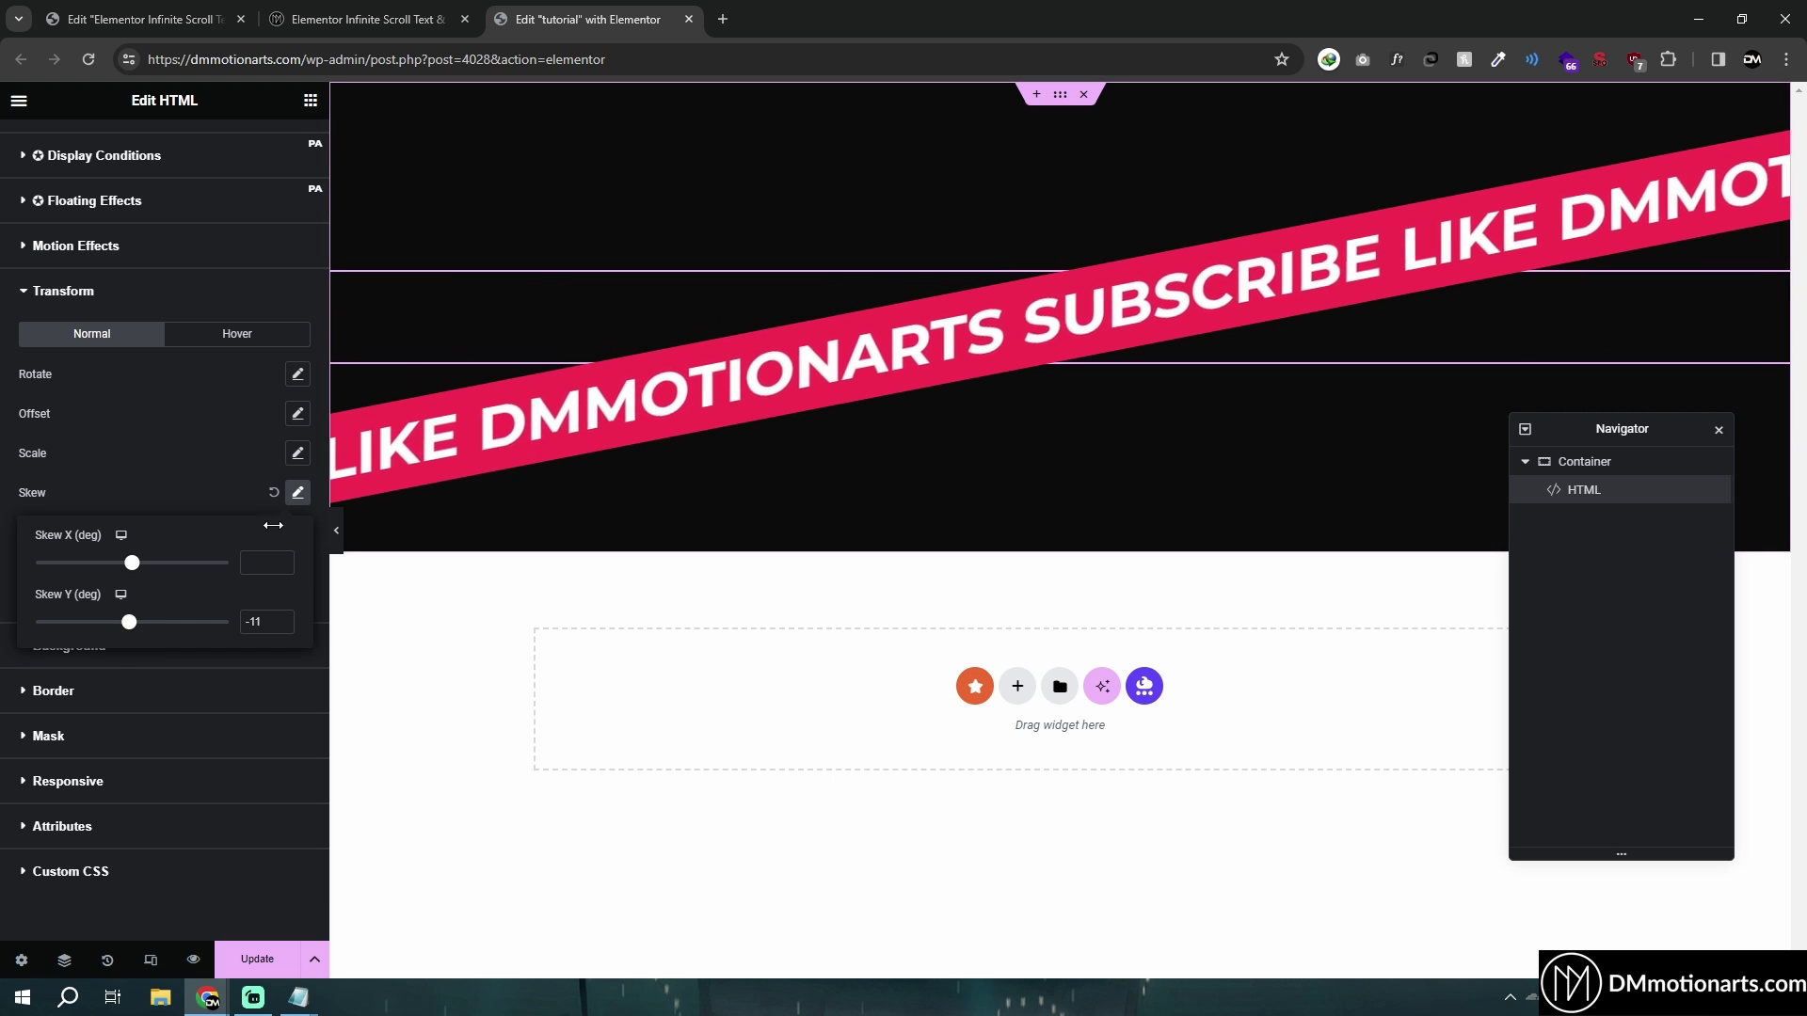
{"action": "left_click_drag", "start_coordinate": [129, 622], "coordinate": [131, 622]}
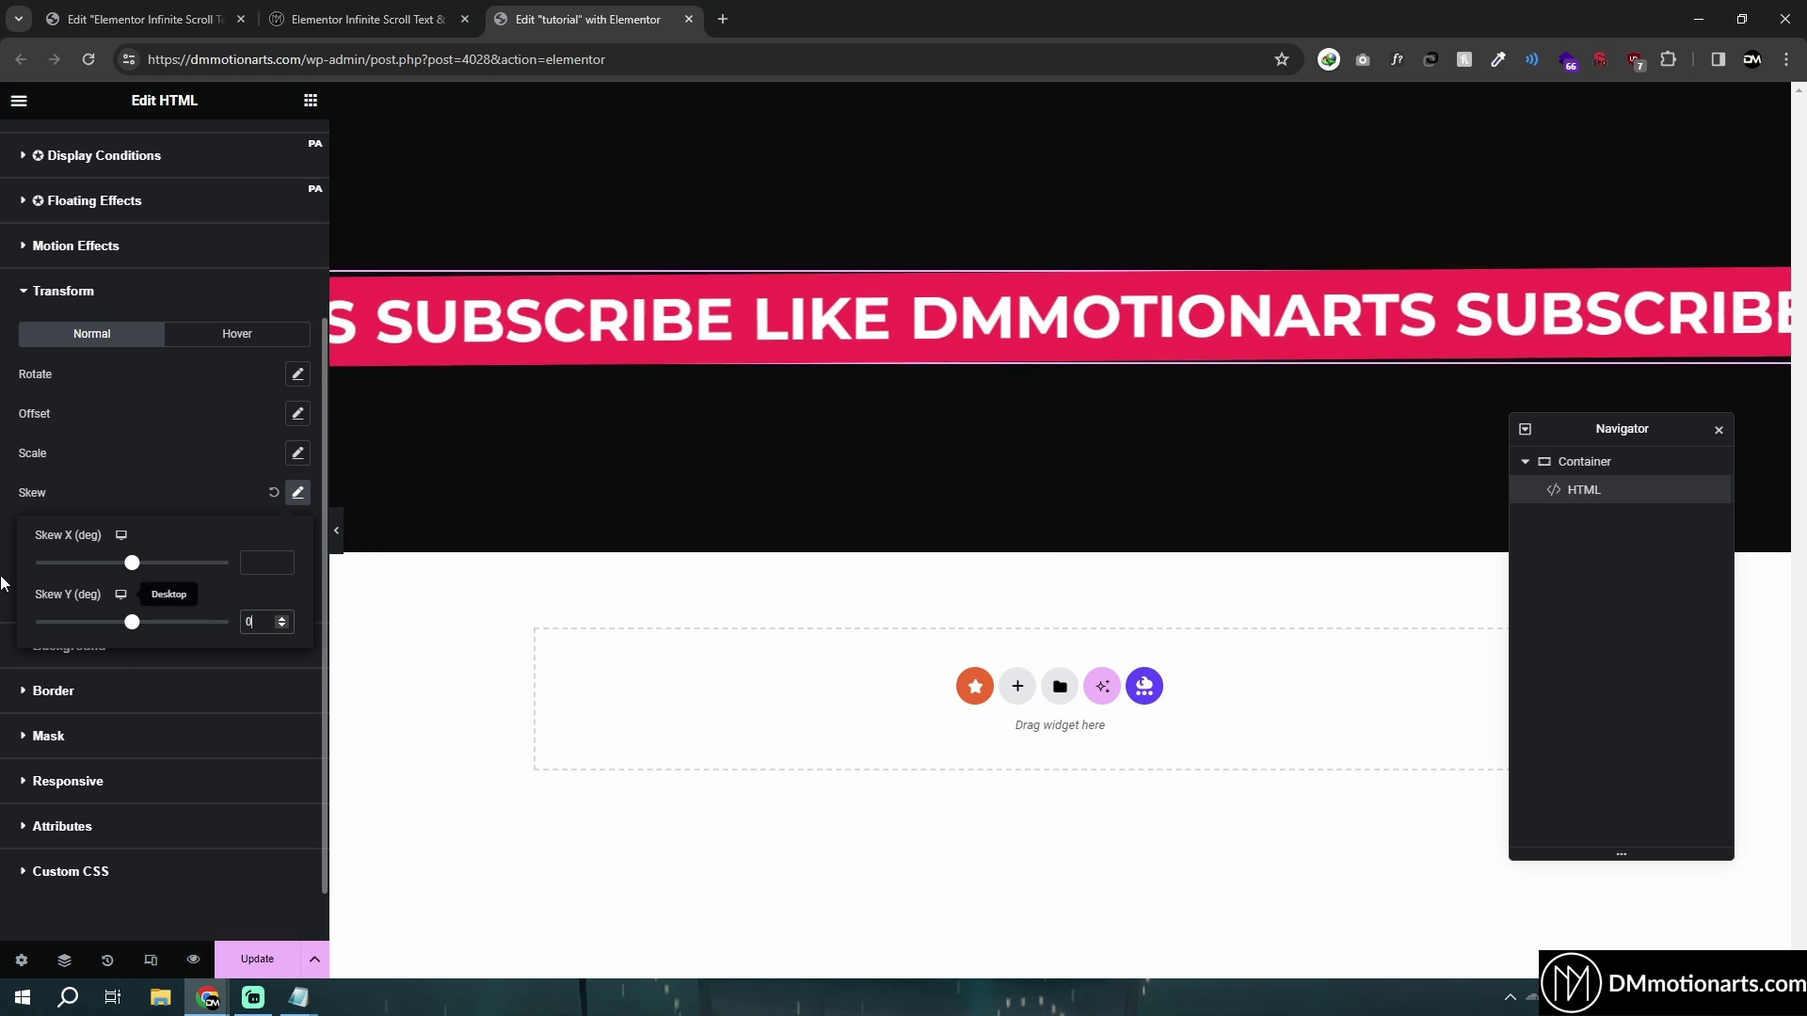
{"action": "left_click", "coordinate": [273, 492]}
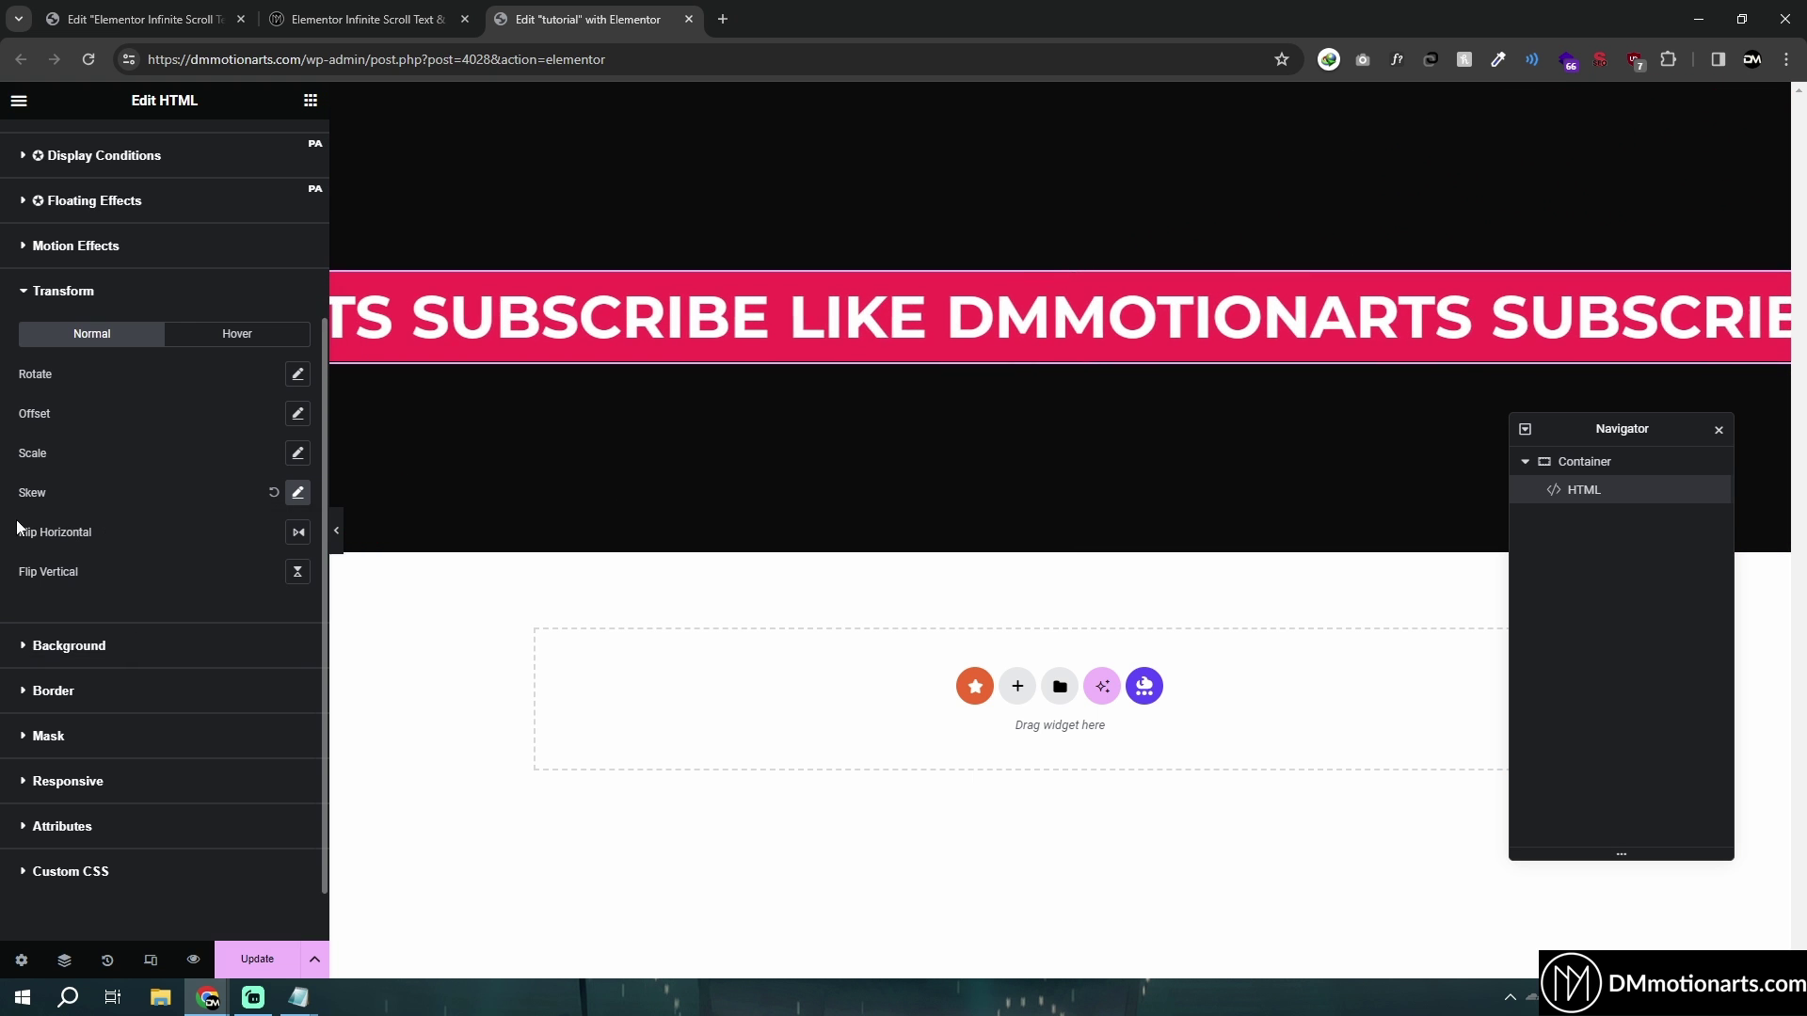
Step: Rotate the HTML widget by 4 degrees and scale it to 1.1 with its proportions kept
{"action": "left_click", "coordinate": [299, 376]}
{"action": "left_click_drag", "start_coordinate": [131, 444], "coordinate": [136, 448]}
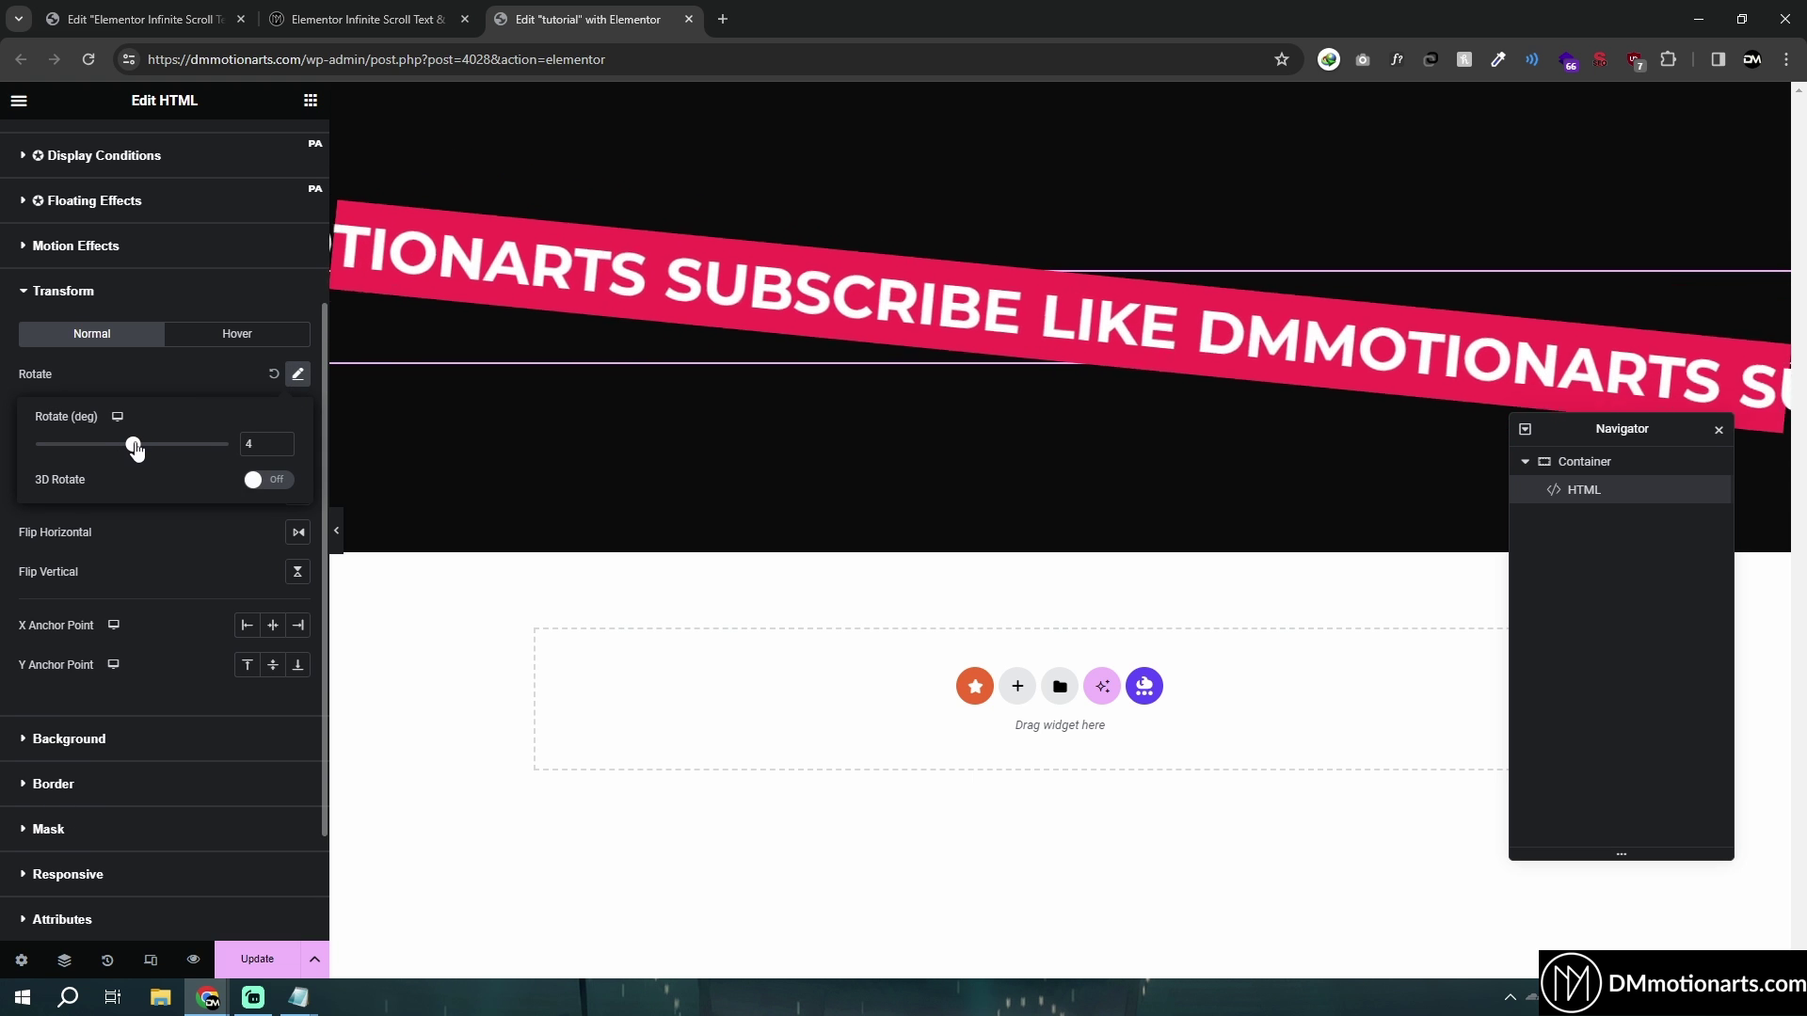
{"action": "left_click", "coordinate": [2, 391]}
{"action": "left_click", "coordinate": [297, 452]}
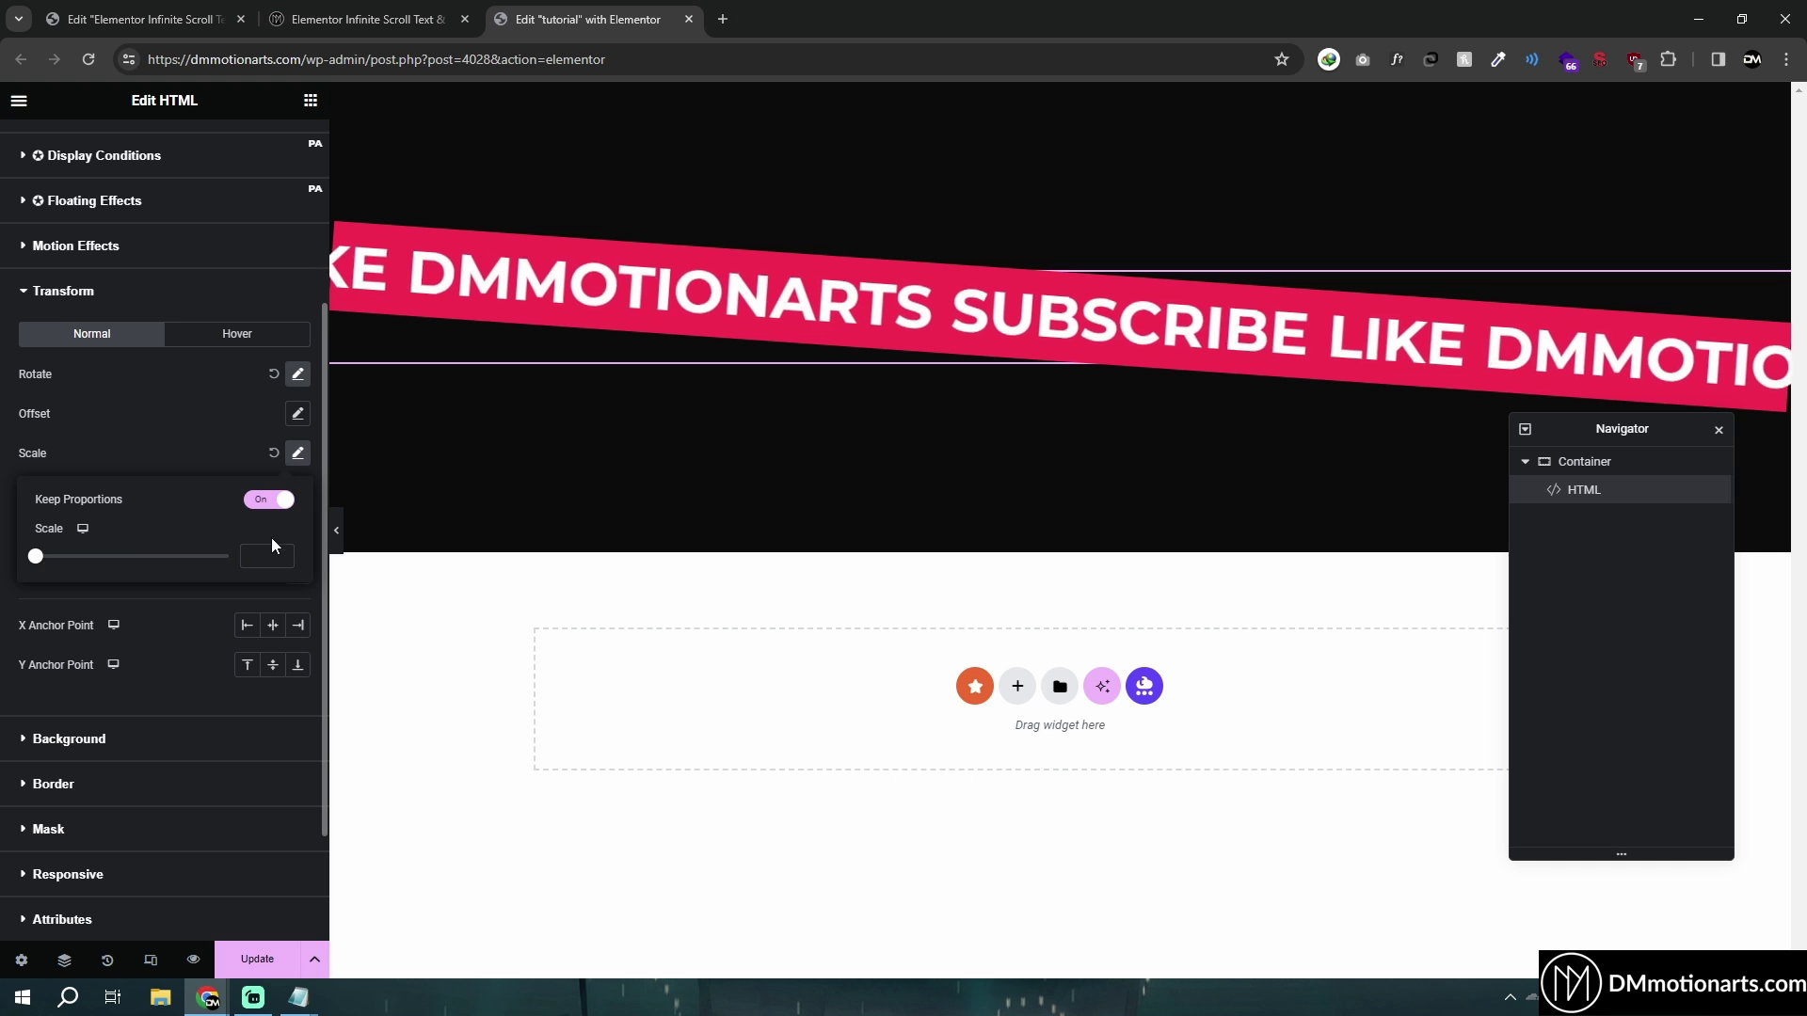
{"action": "left_click_drag", "start_coordinate": [36, 556], "coordinate": [142, 556]}
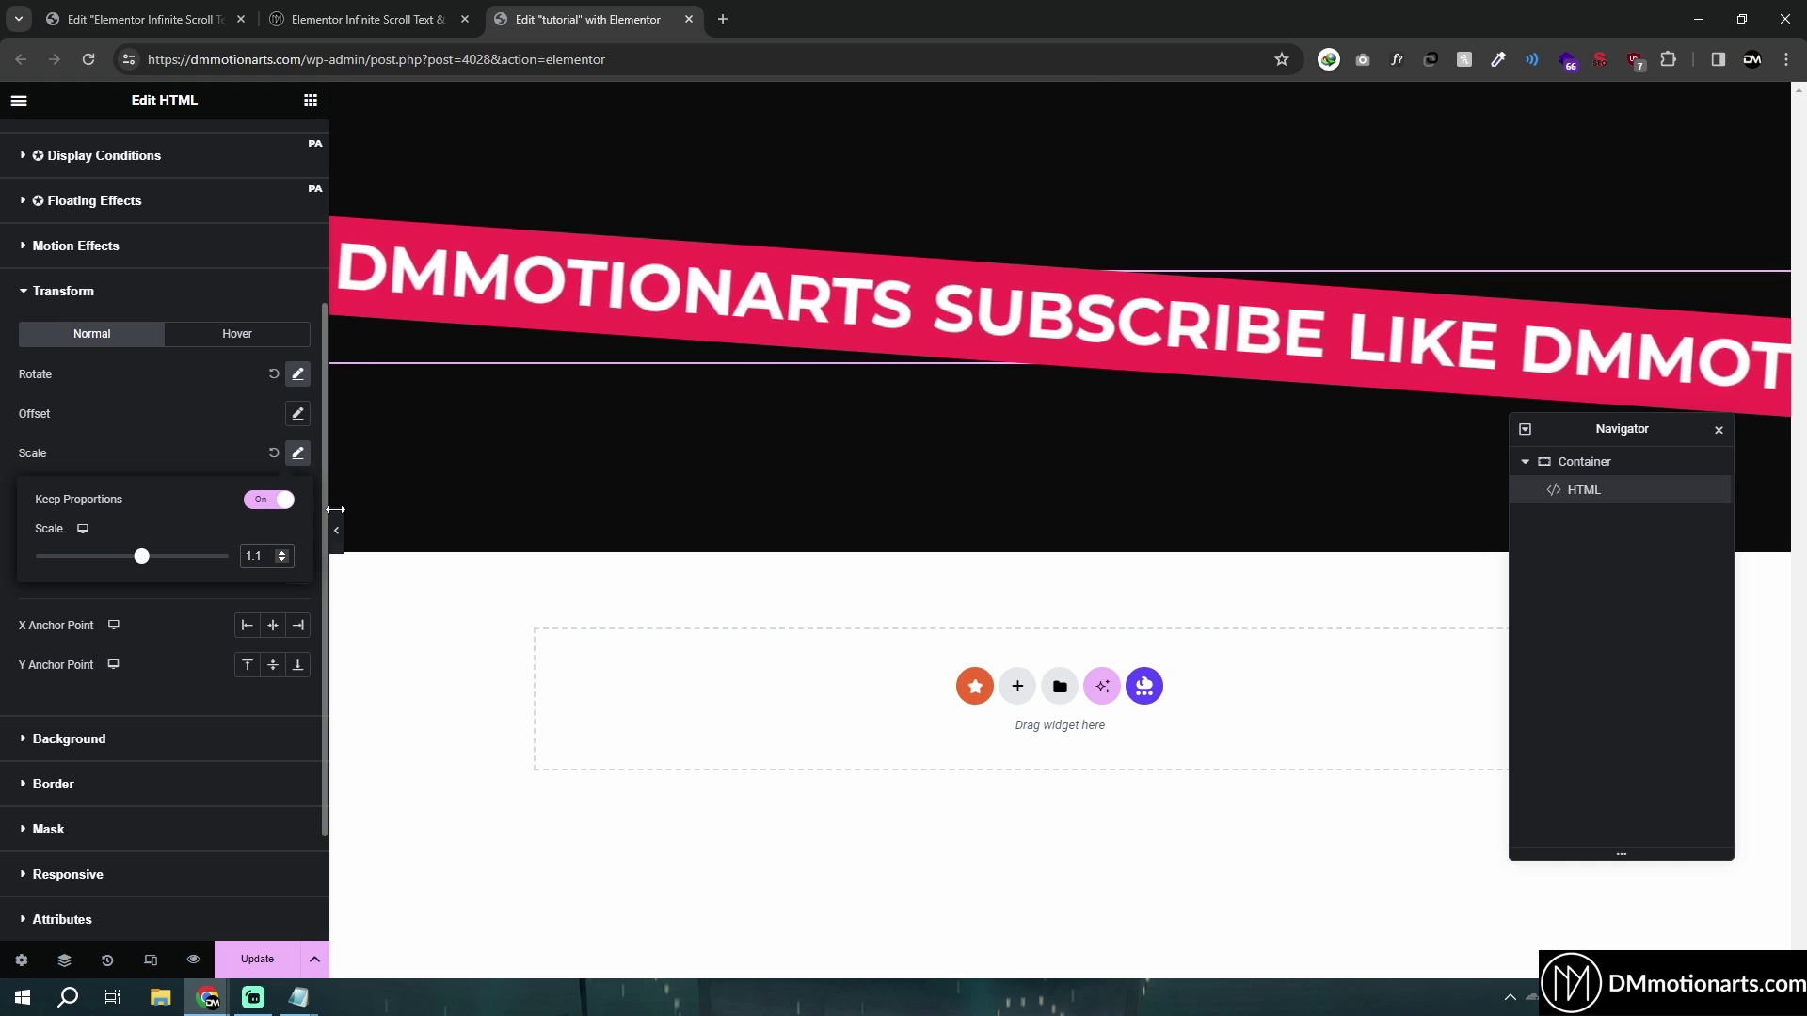
Step: Update the page with the tilted marquee and open its live version in the browser
{"action": "left_click", "coordinate": [338, 480]}
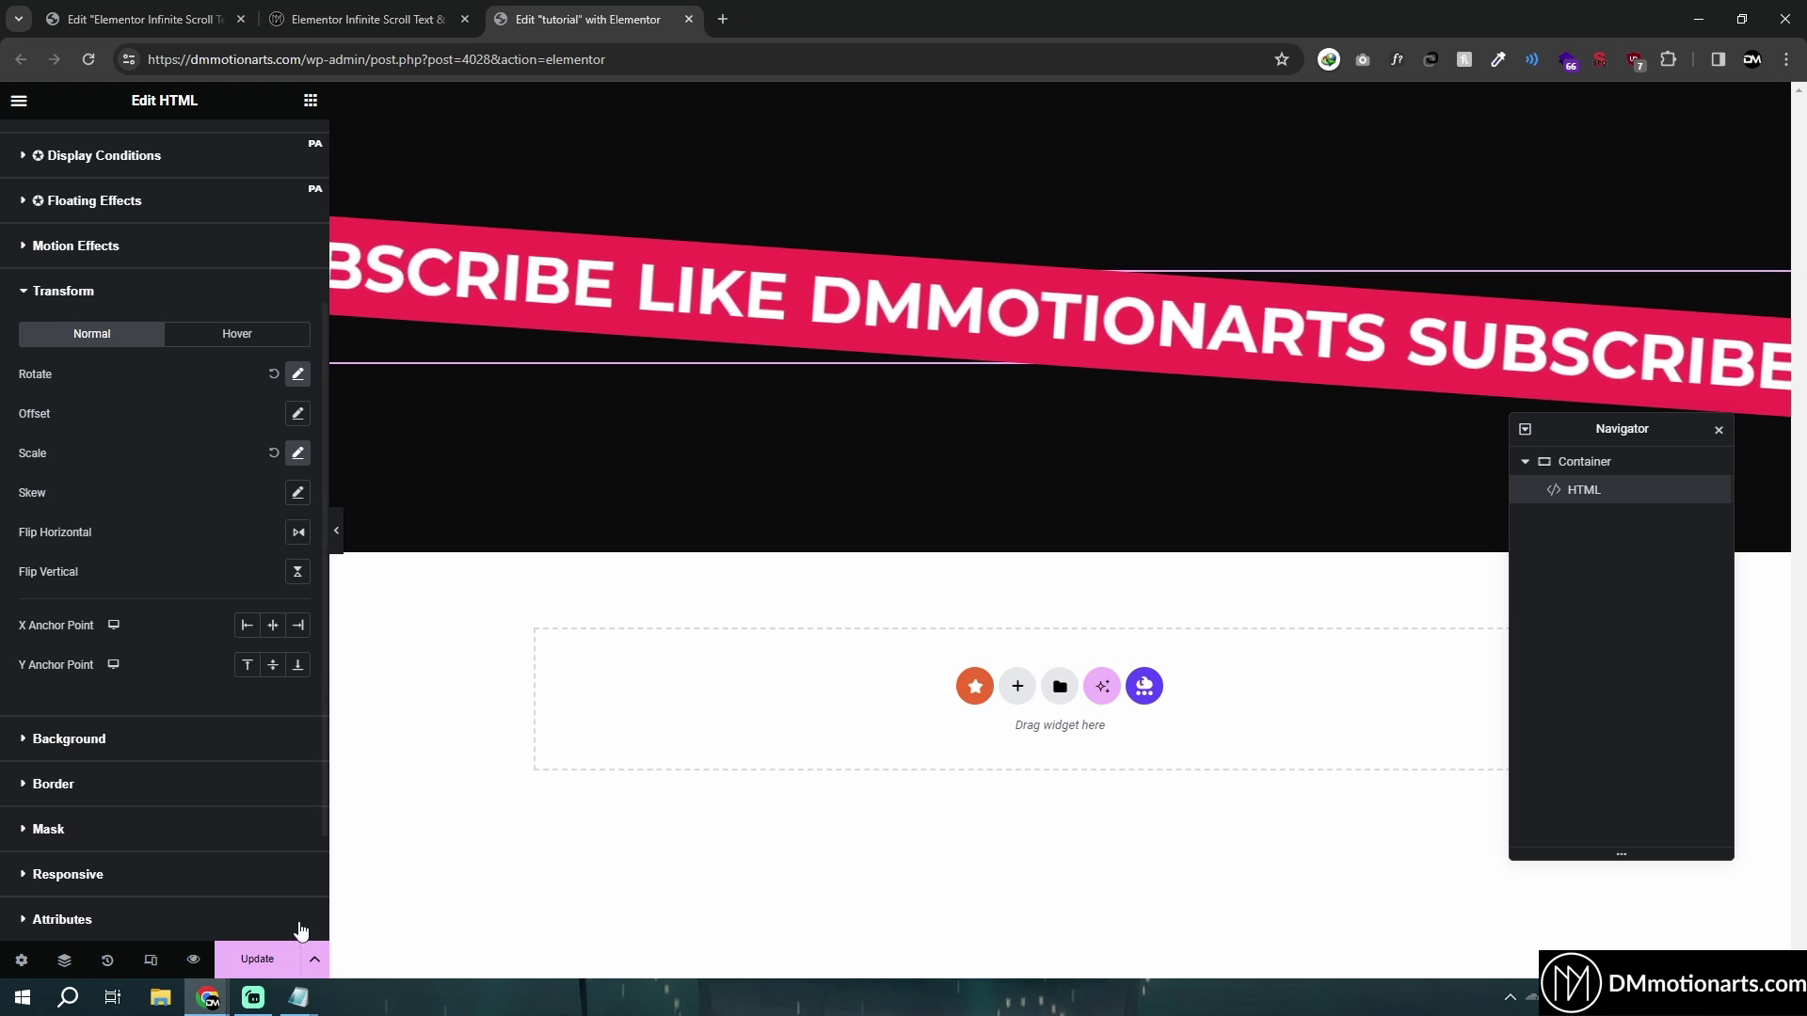
{"action": "left_click", "coordinate": [264, 955]}
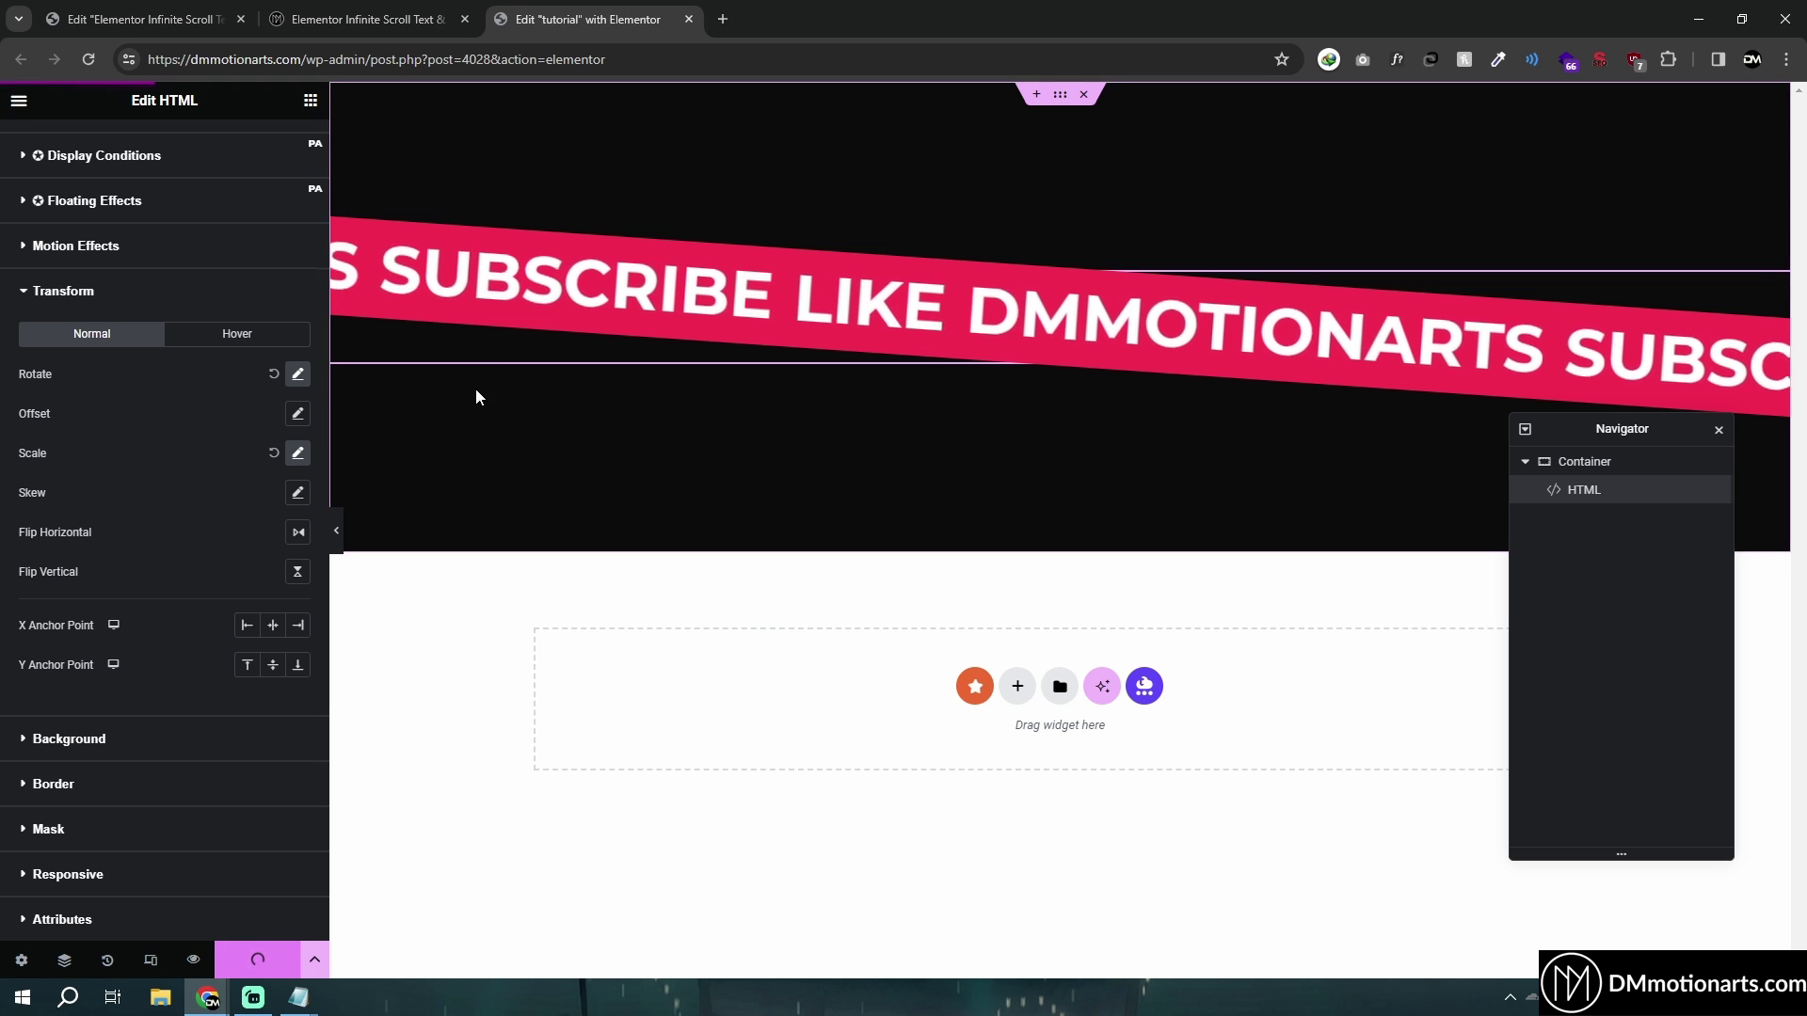
{"action": "left_click", "coordinate": [19, 100]}
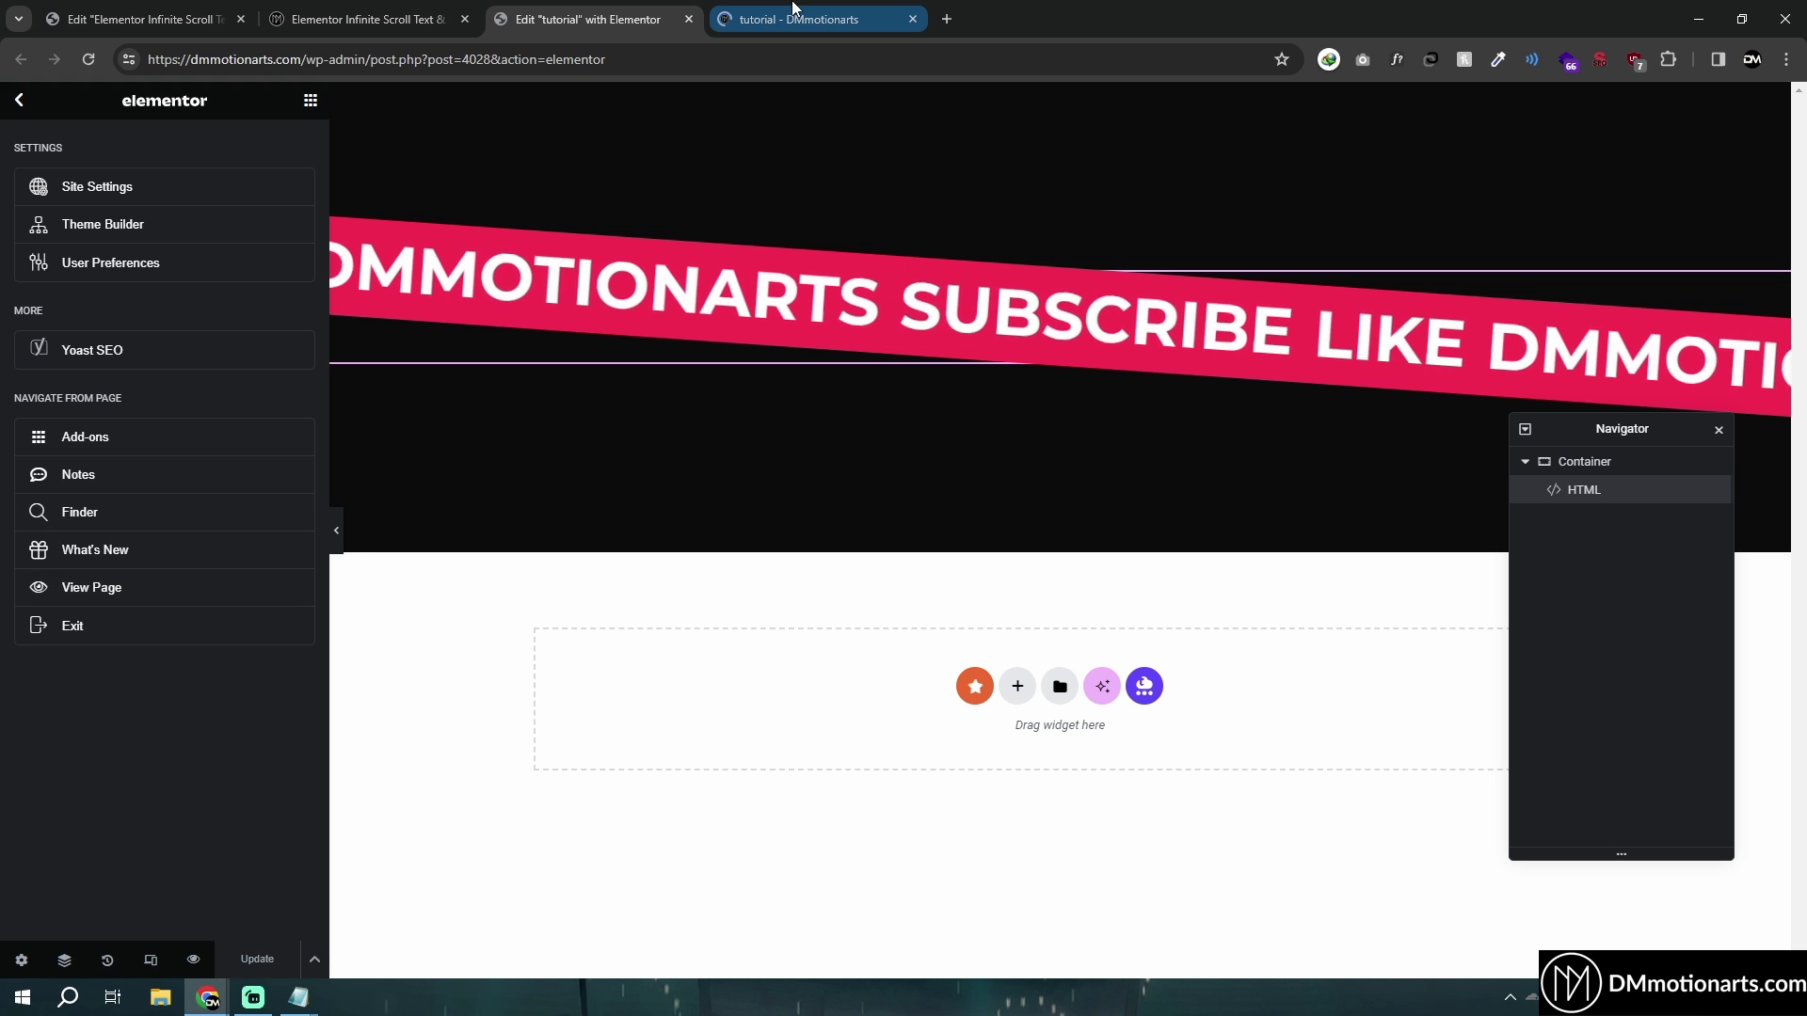
{"action": "left_click", "coordinate": [791, 13]}
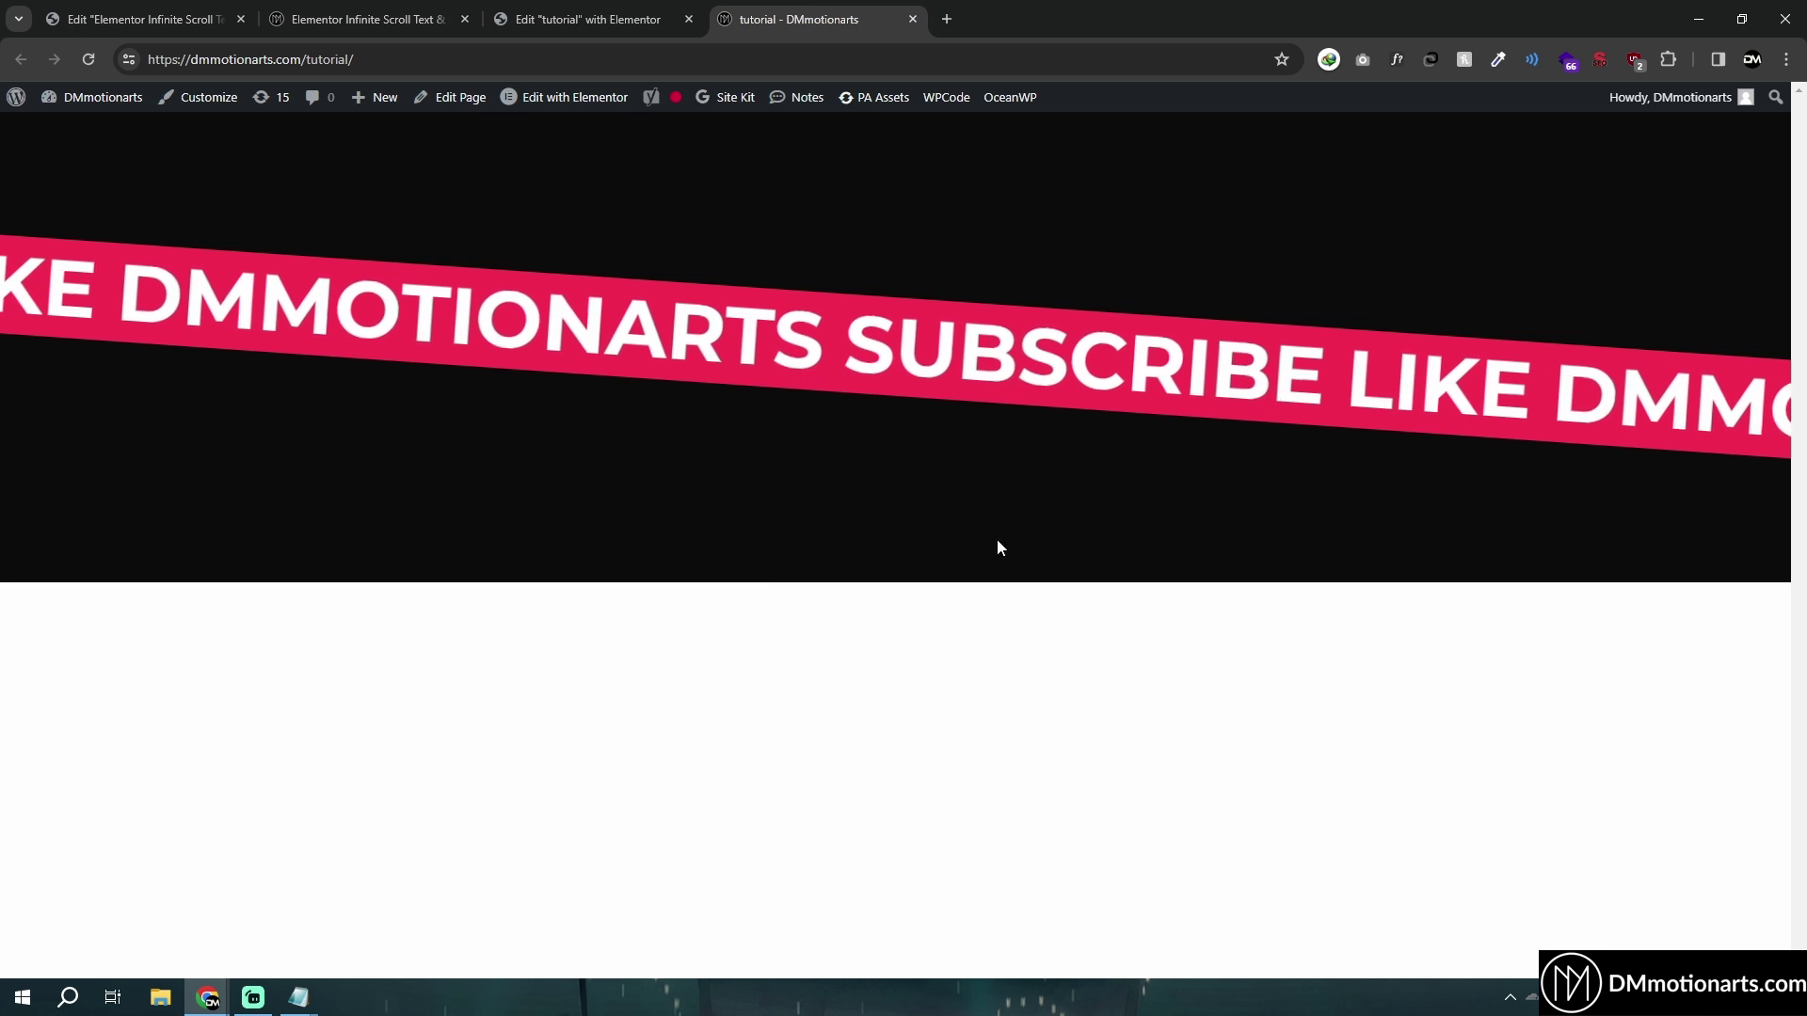
Step: Inspect the live page in responsive device mode at a 4000 px width to check the marquee's edges
{"action": "right_click", "coordinate": [1161, 465]}
{"action": "left_click", "coordinate": [1231, 913]}
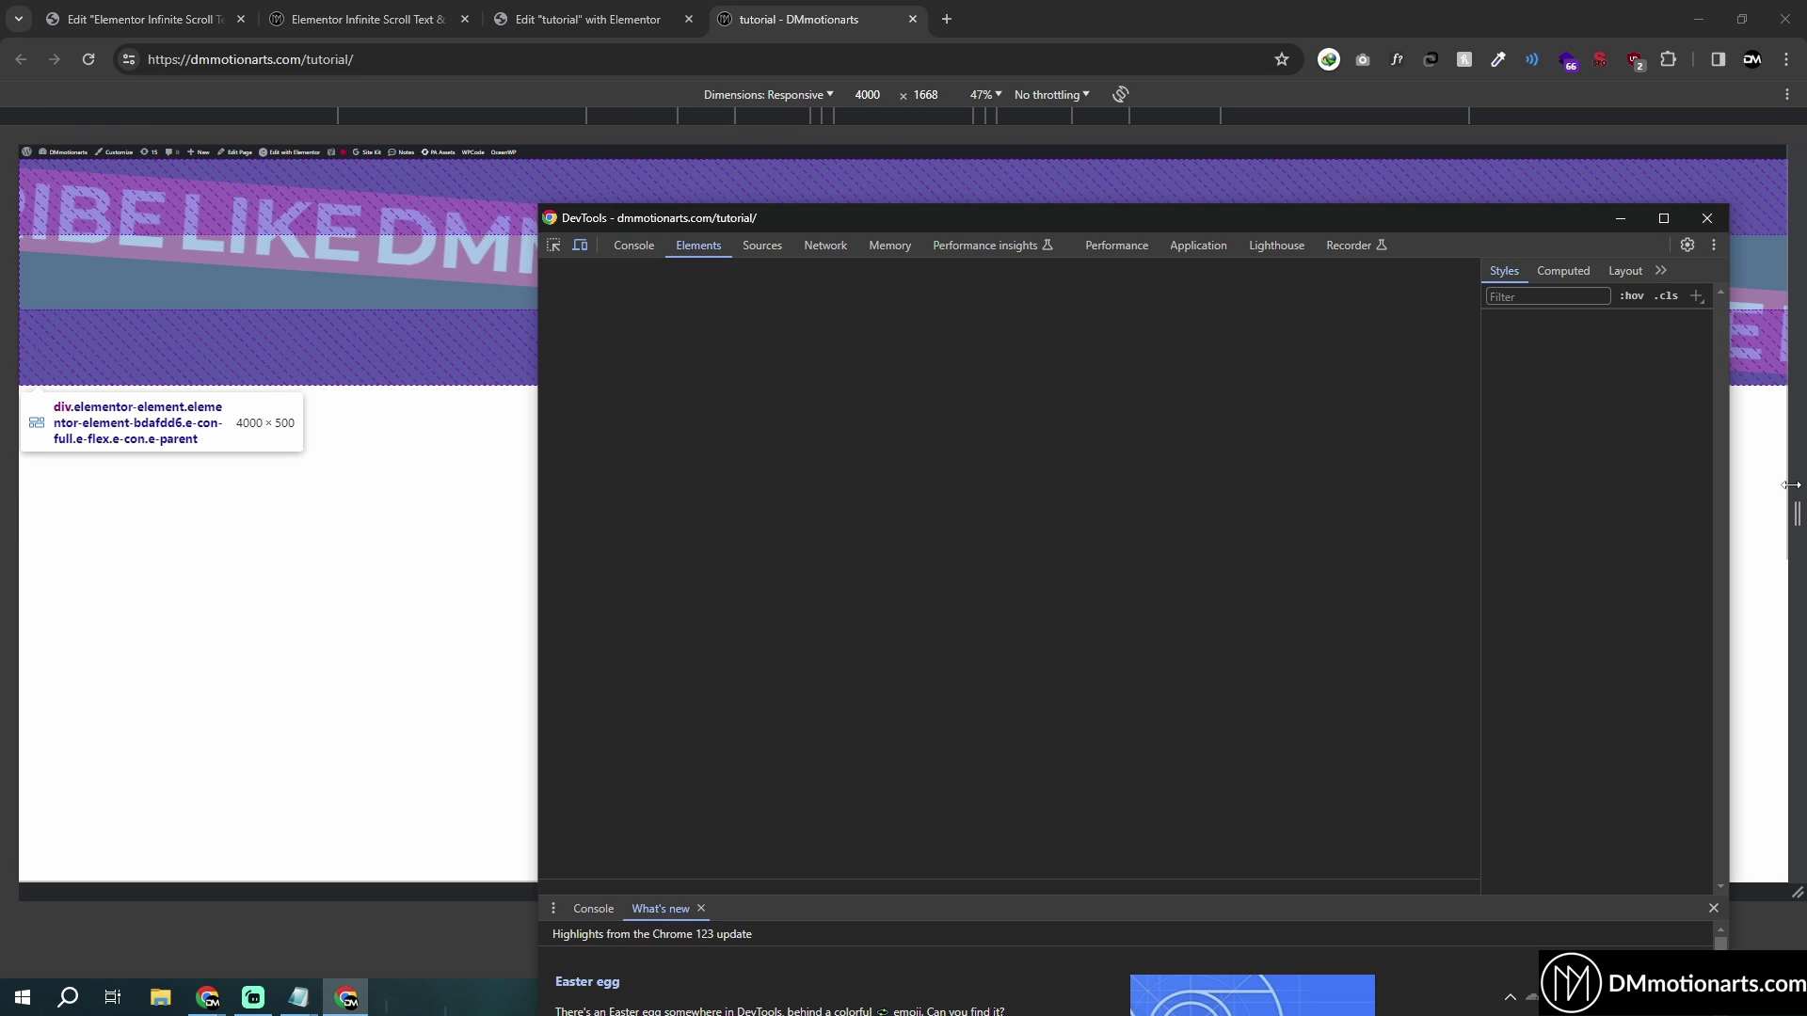
{"action": "left_click", "coordinate": [1544, 517]}
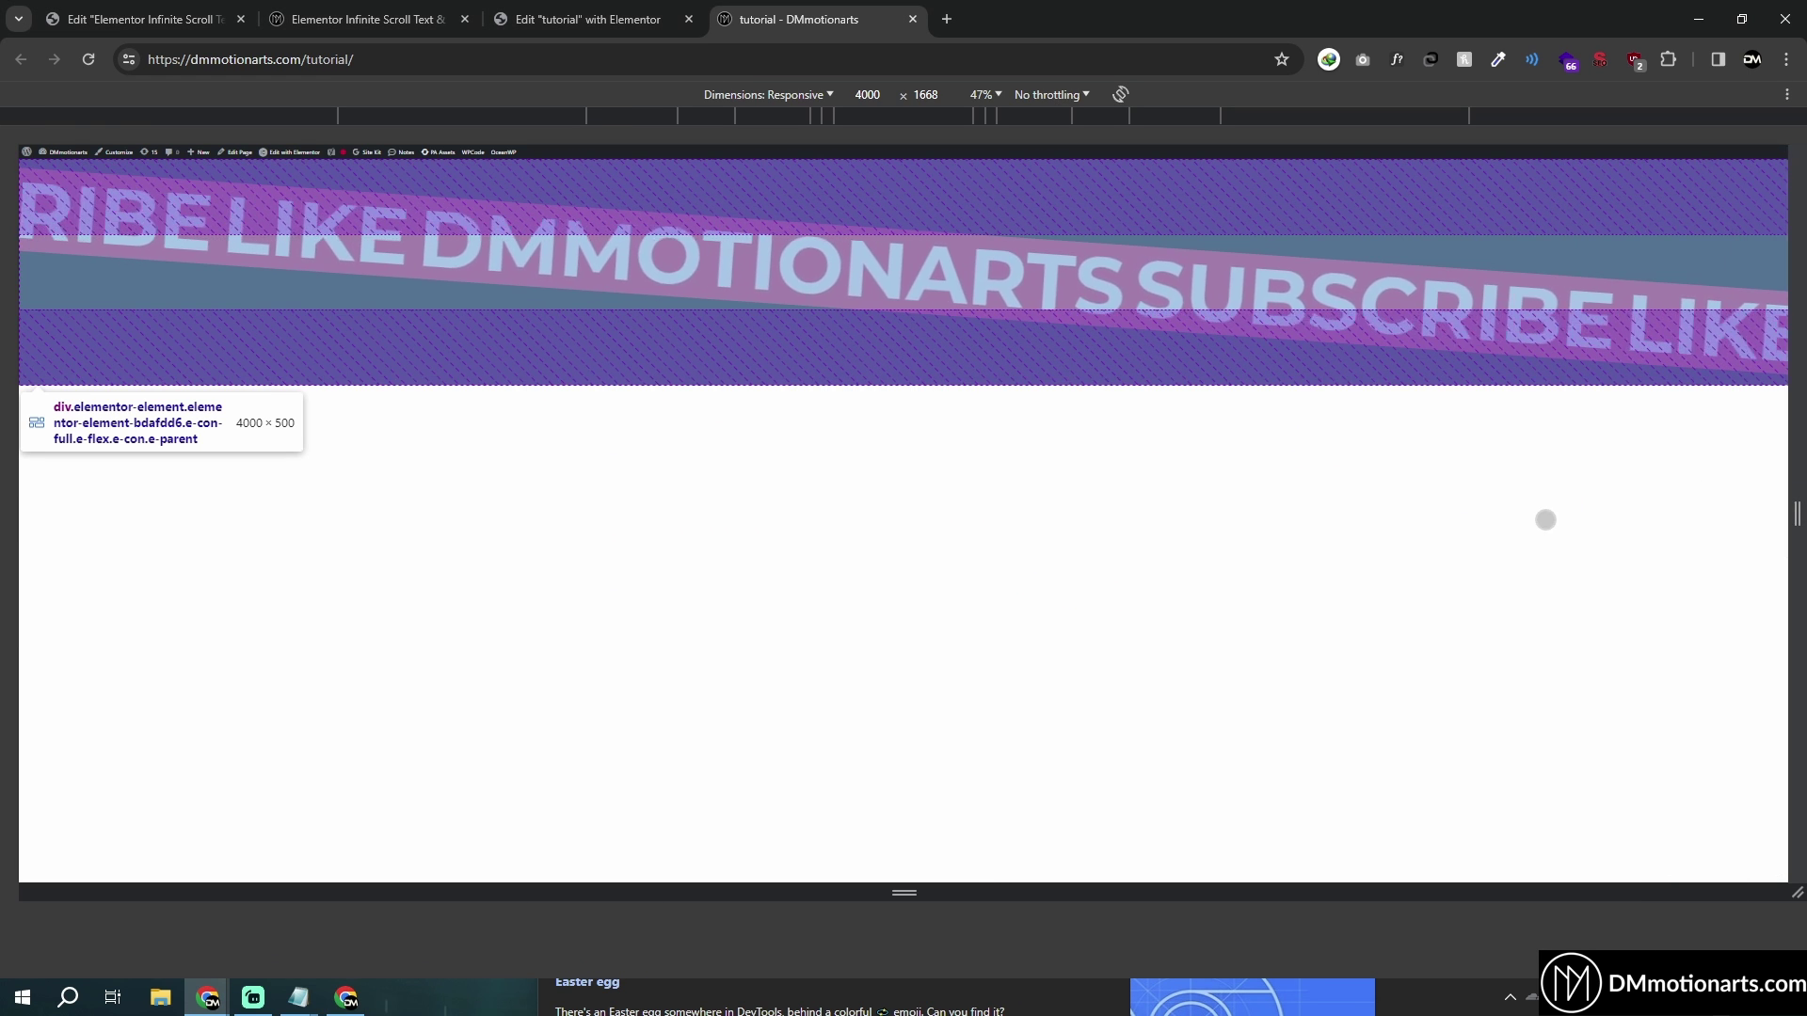
{"action": "mouse_move", "coordinate": [1797, 513]}
{"action": "left_mouse_down"}
{"action": "mouse_move", "coordinate": [1726, 512]}
{"action": "mouse_move", "coordinate": [1798, 512]}
{"action": "left_mouse_up"}
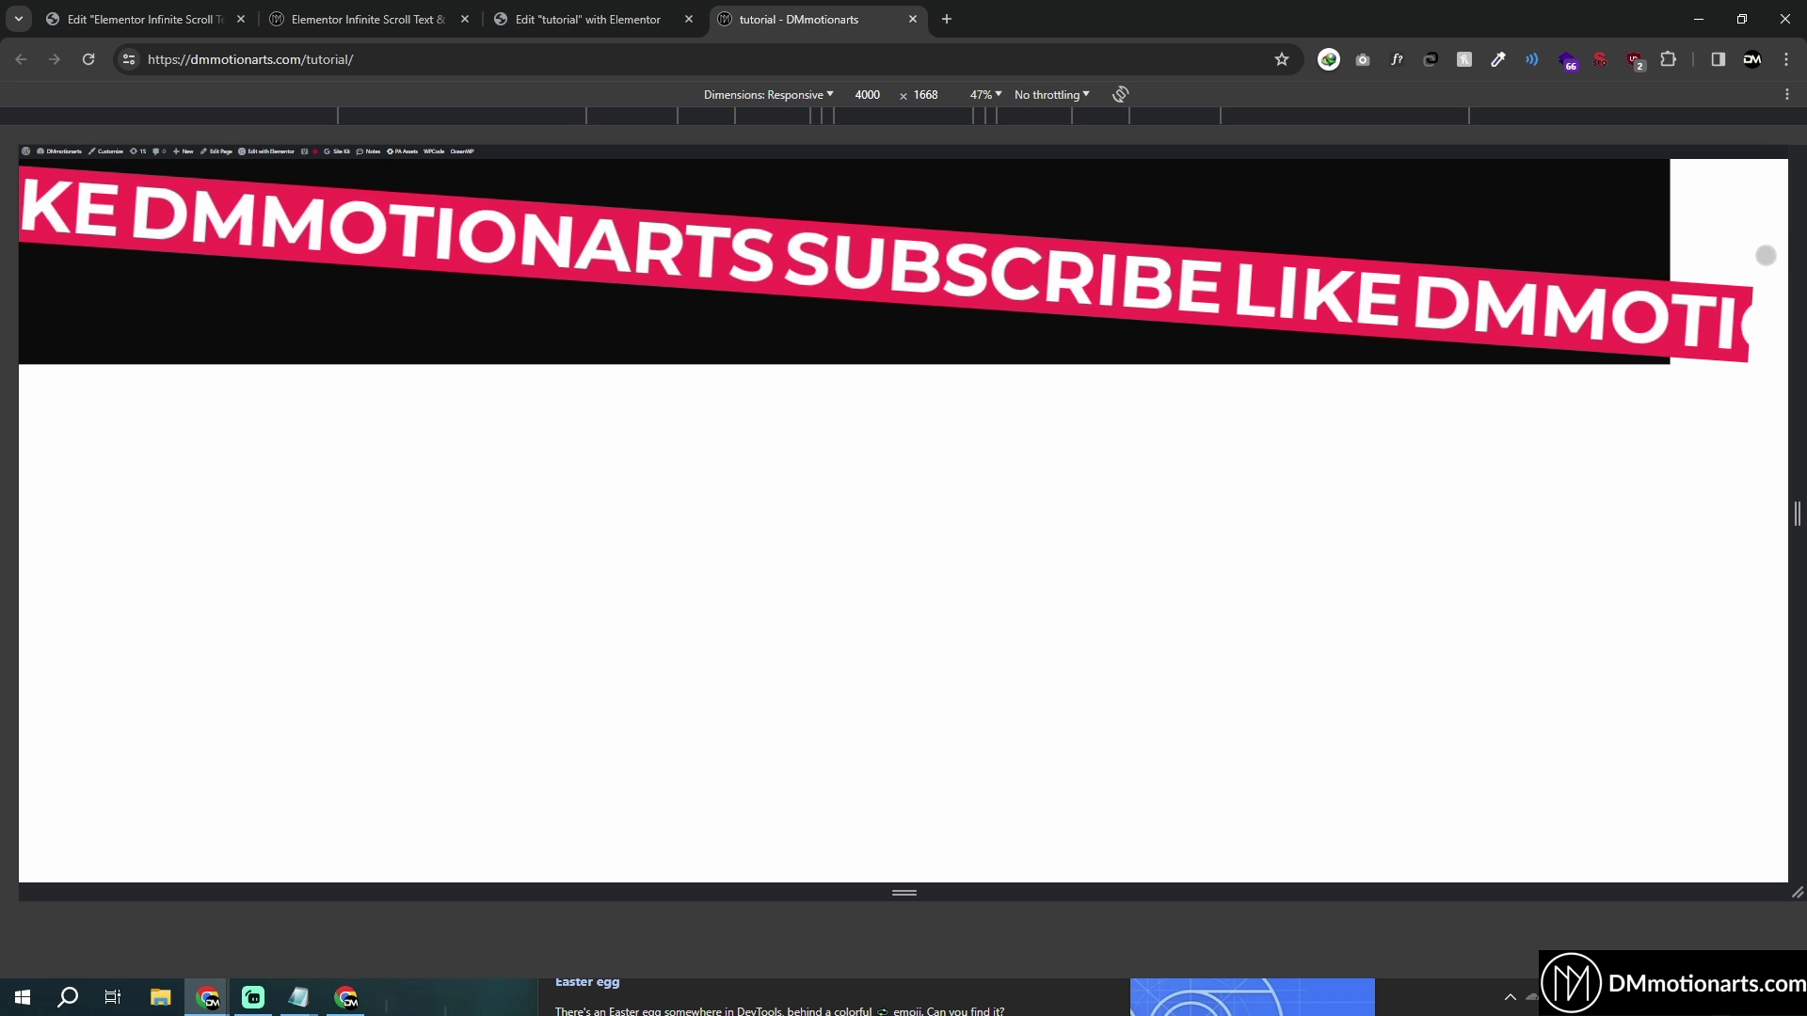
Step: Set the overflow of the marquee's parent container to Hidden in the Elementor editor
{"action": "left_click", "coordinate": [624, 12]}
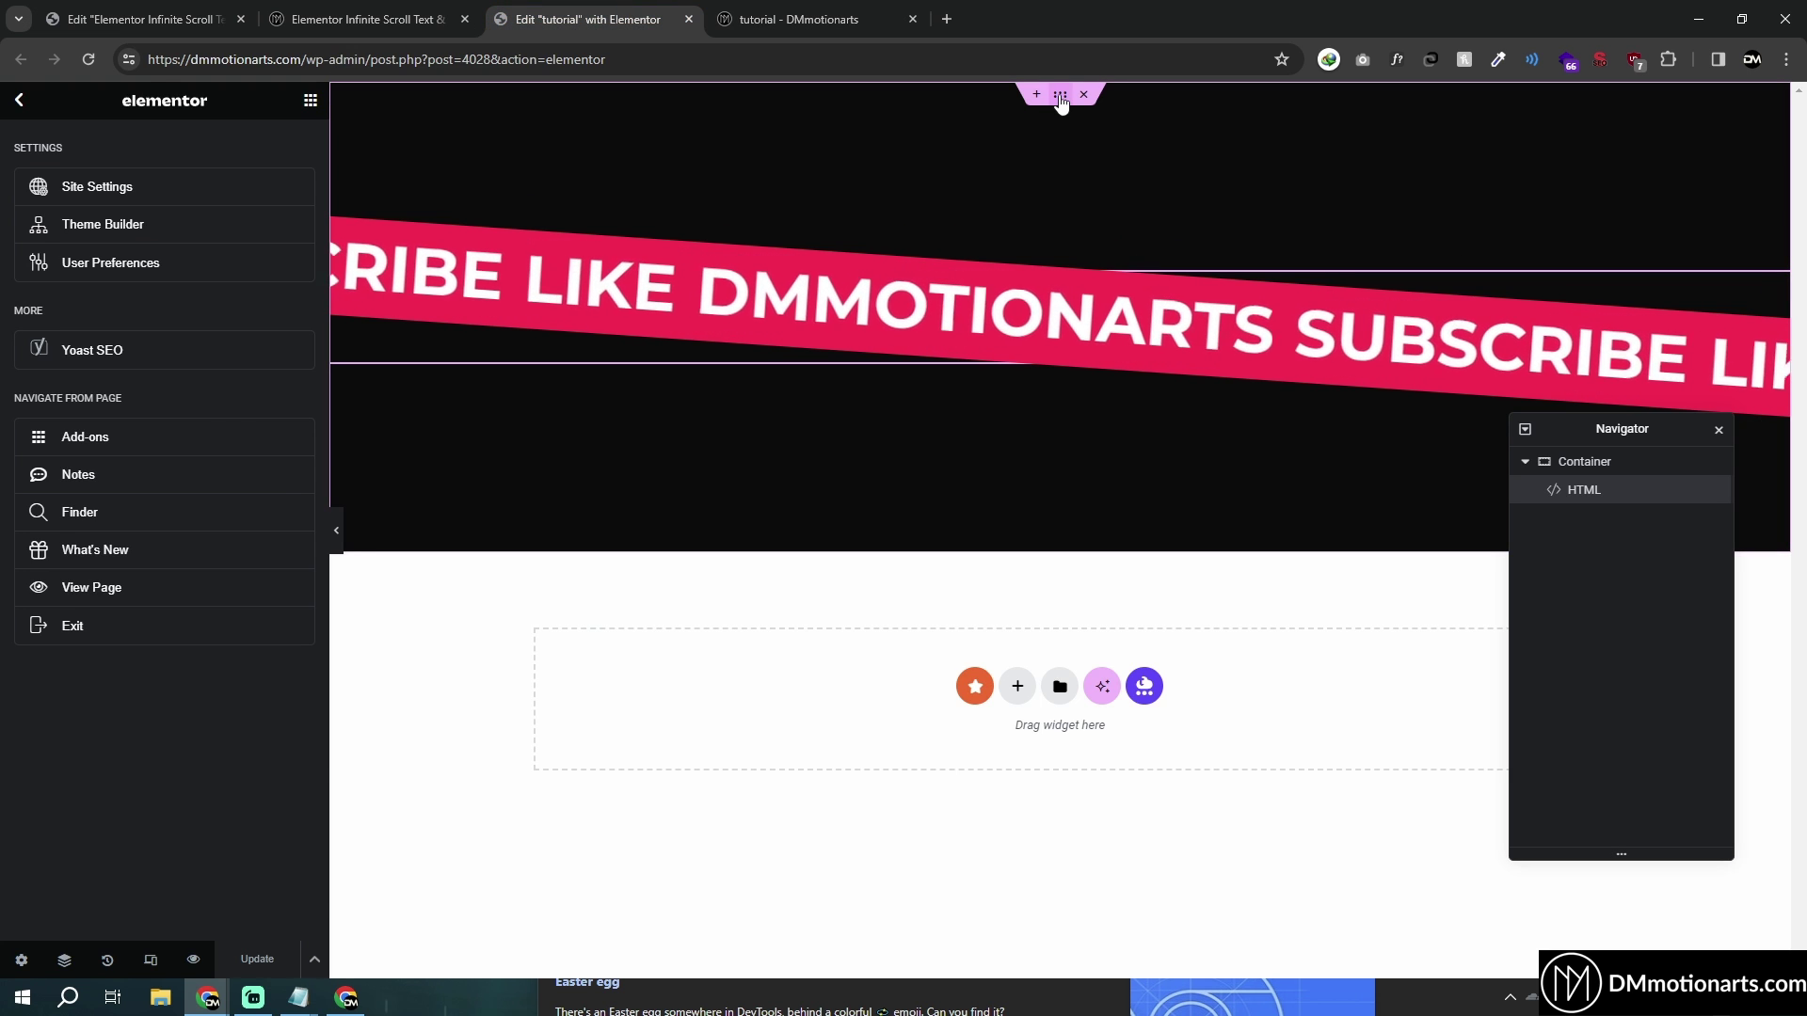
{"action": "left_click", "coordinate": [1061, 96]}
{"action": "left_click", "coordinate": [41, 162]}
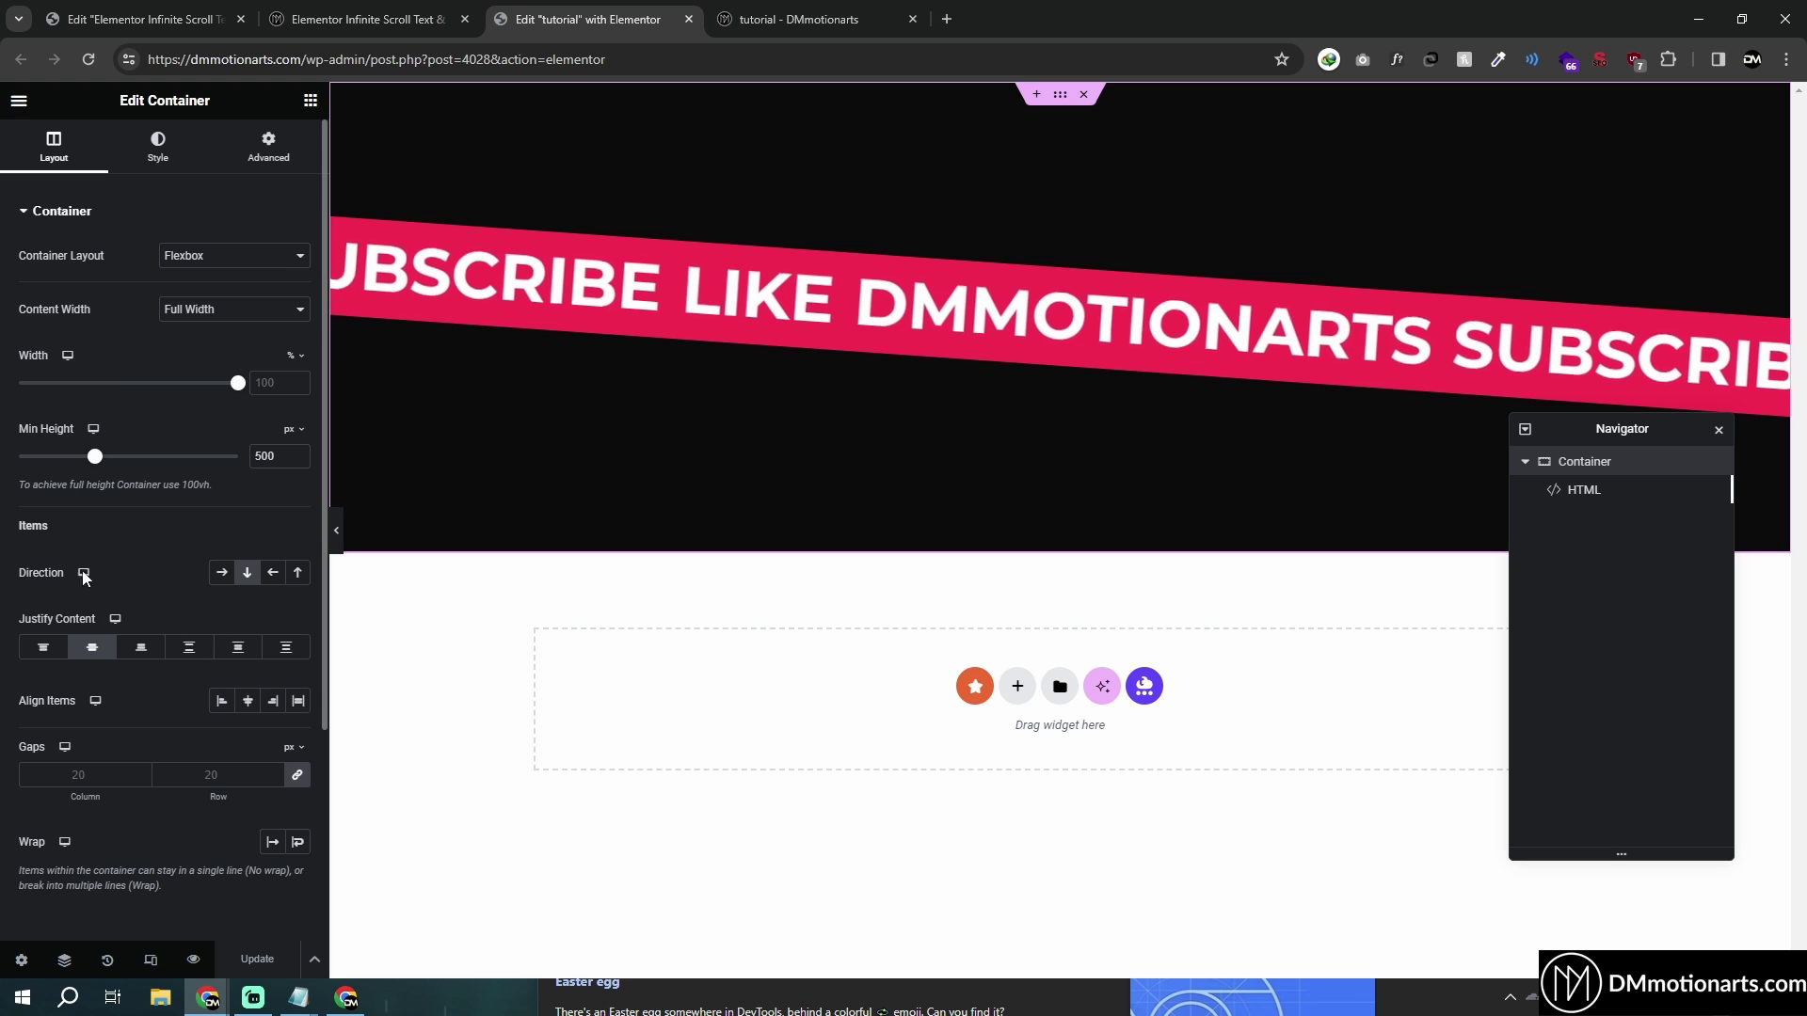
{"action": "scroll", "coordinate": [75, 639], "scroll_direction": "down", "scroll_amount": 5}
{"action": "left_click", "coordinate": [32, 684]}
{"action": "left_click", "coordinate": [234, 302]}
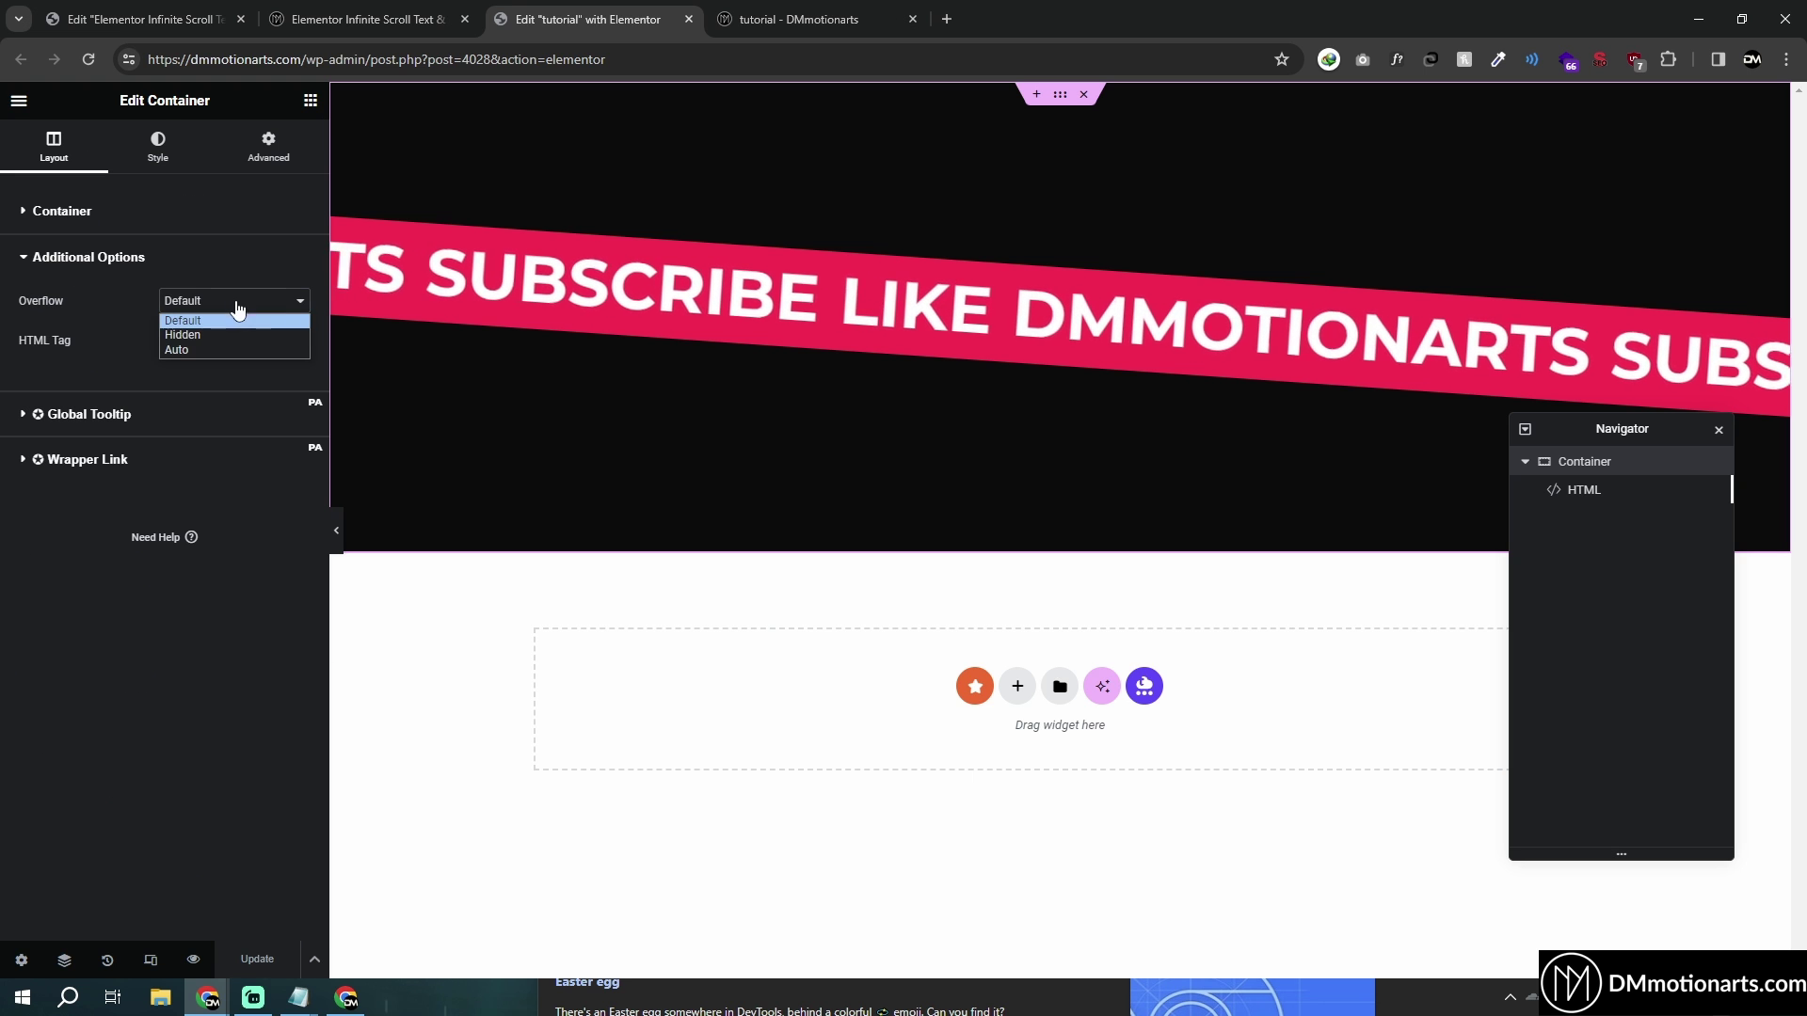
{"action": "left_click", "coordinate": [224, 340]}
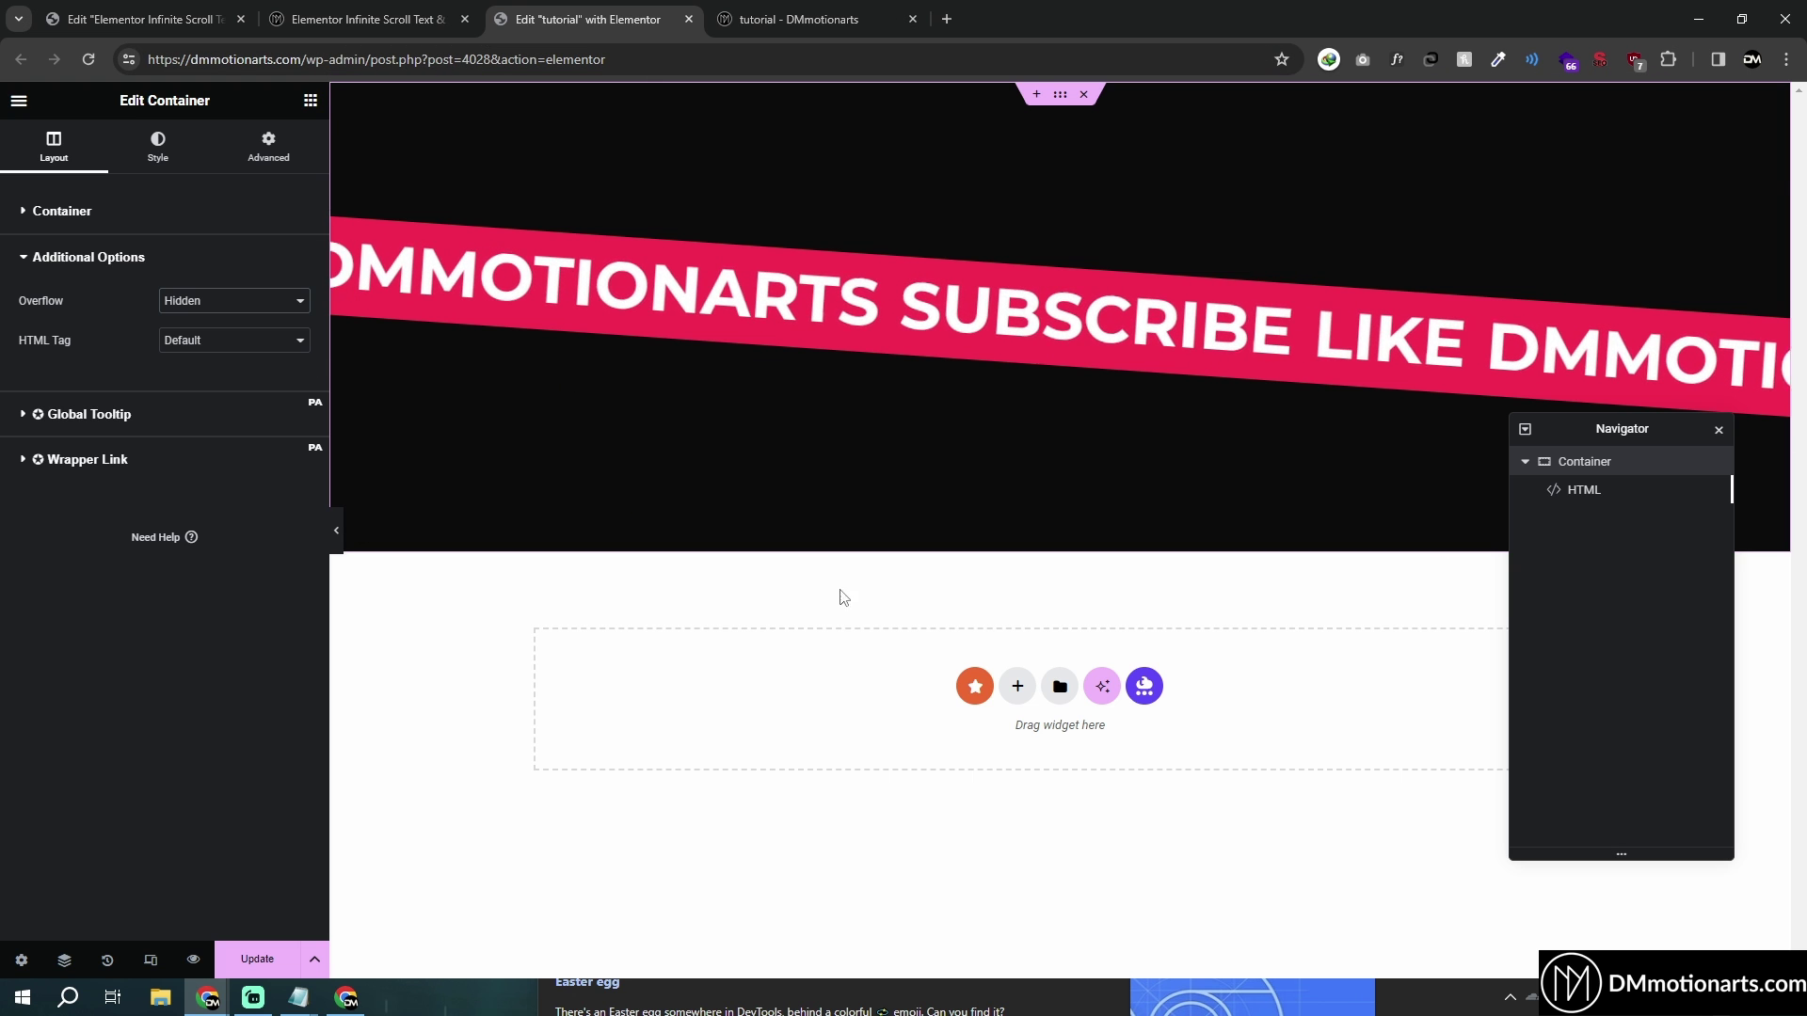
{"action": "left_click", "coordinate": [311, 100]}
{"action": "left_click_drag", "start_coordinate": [88, 301], "coordinate": [938, 709]}
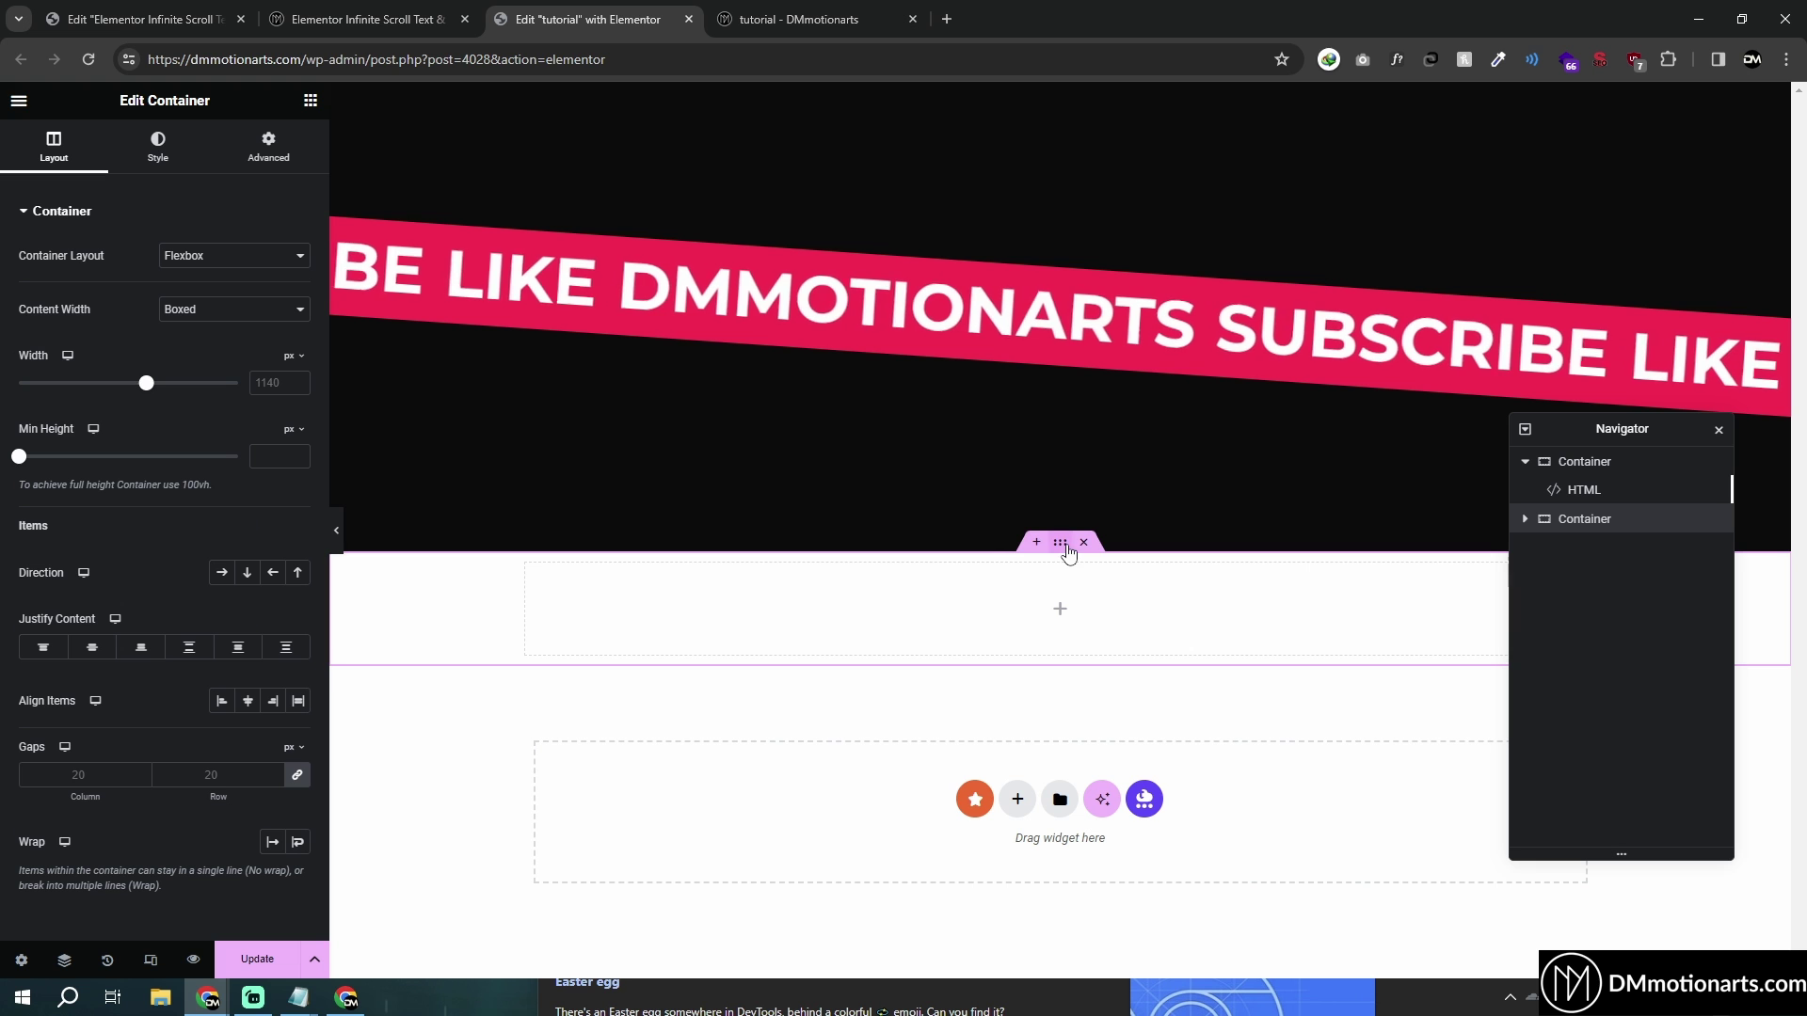
{"action": "left_click", "coordinate": [212, 309]}
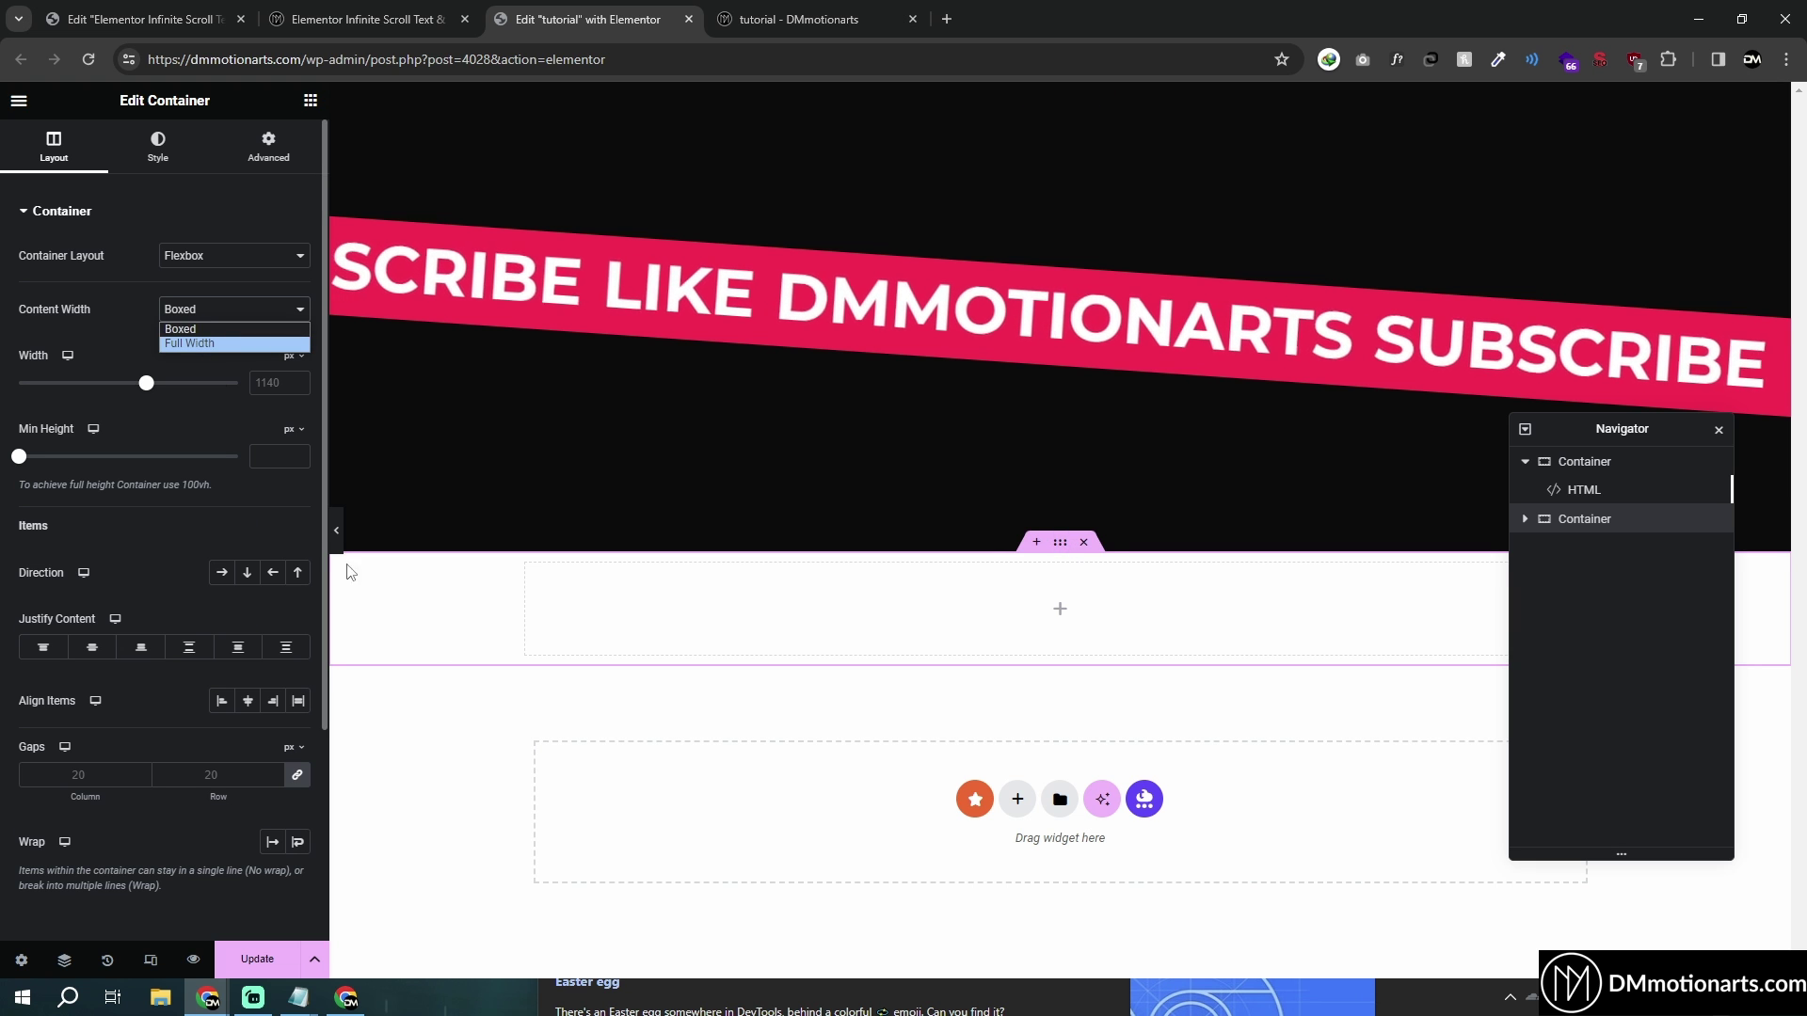
{"action": "left_click", "coordinate": [1098, 550]}
{"action": "left_click", "coordinate": [1087, 543]}
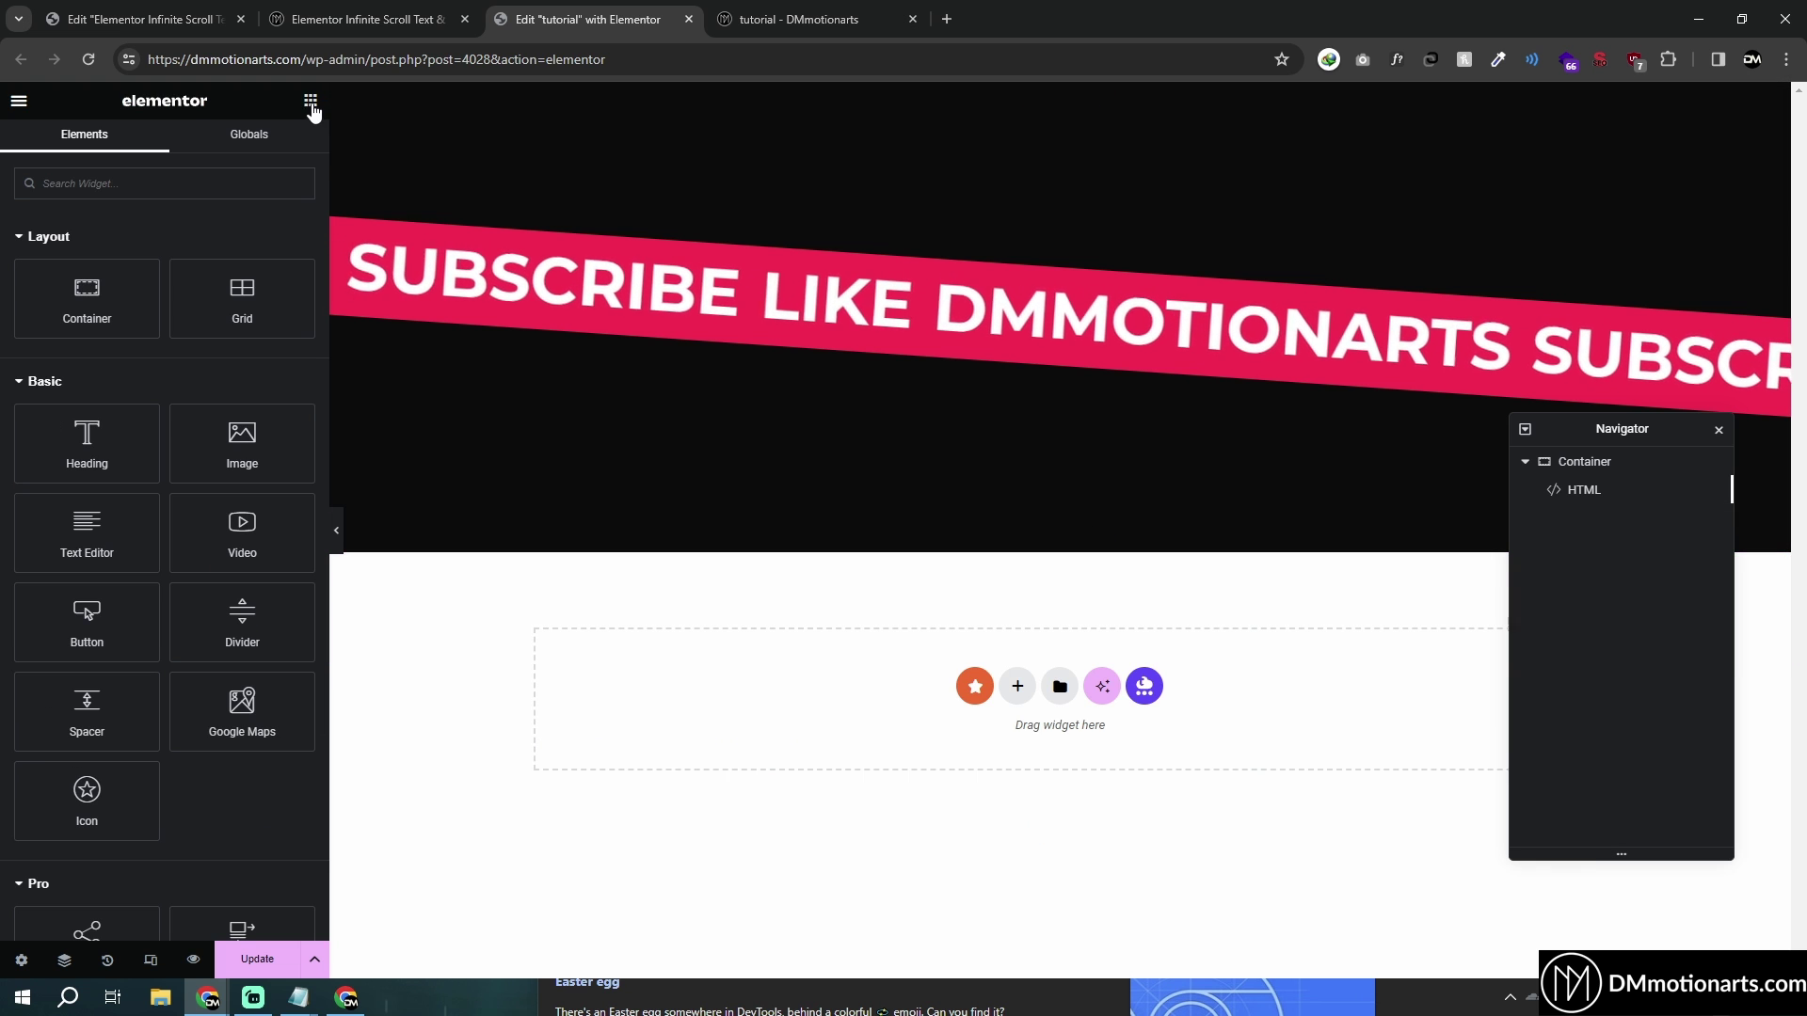
Step: Add a nested container below the HTML widget with full-width content and a width of 42%
{"action": "left_click_drag", "start_coordinate": [86, 298], "coordinate": [1035, 372]}
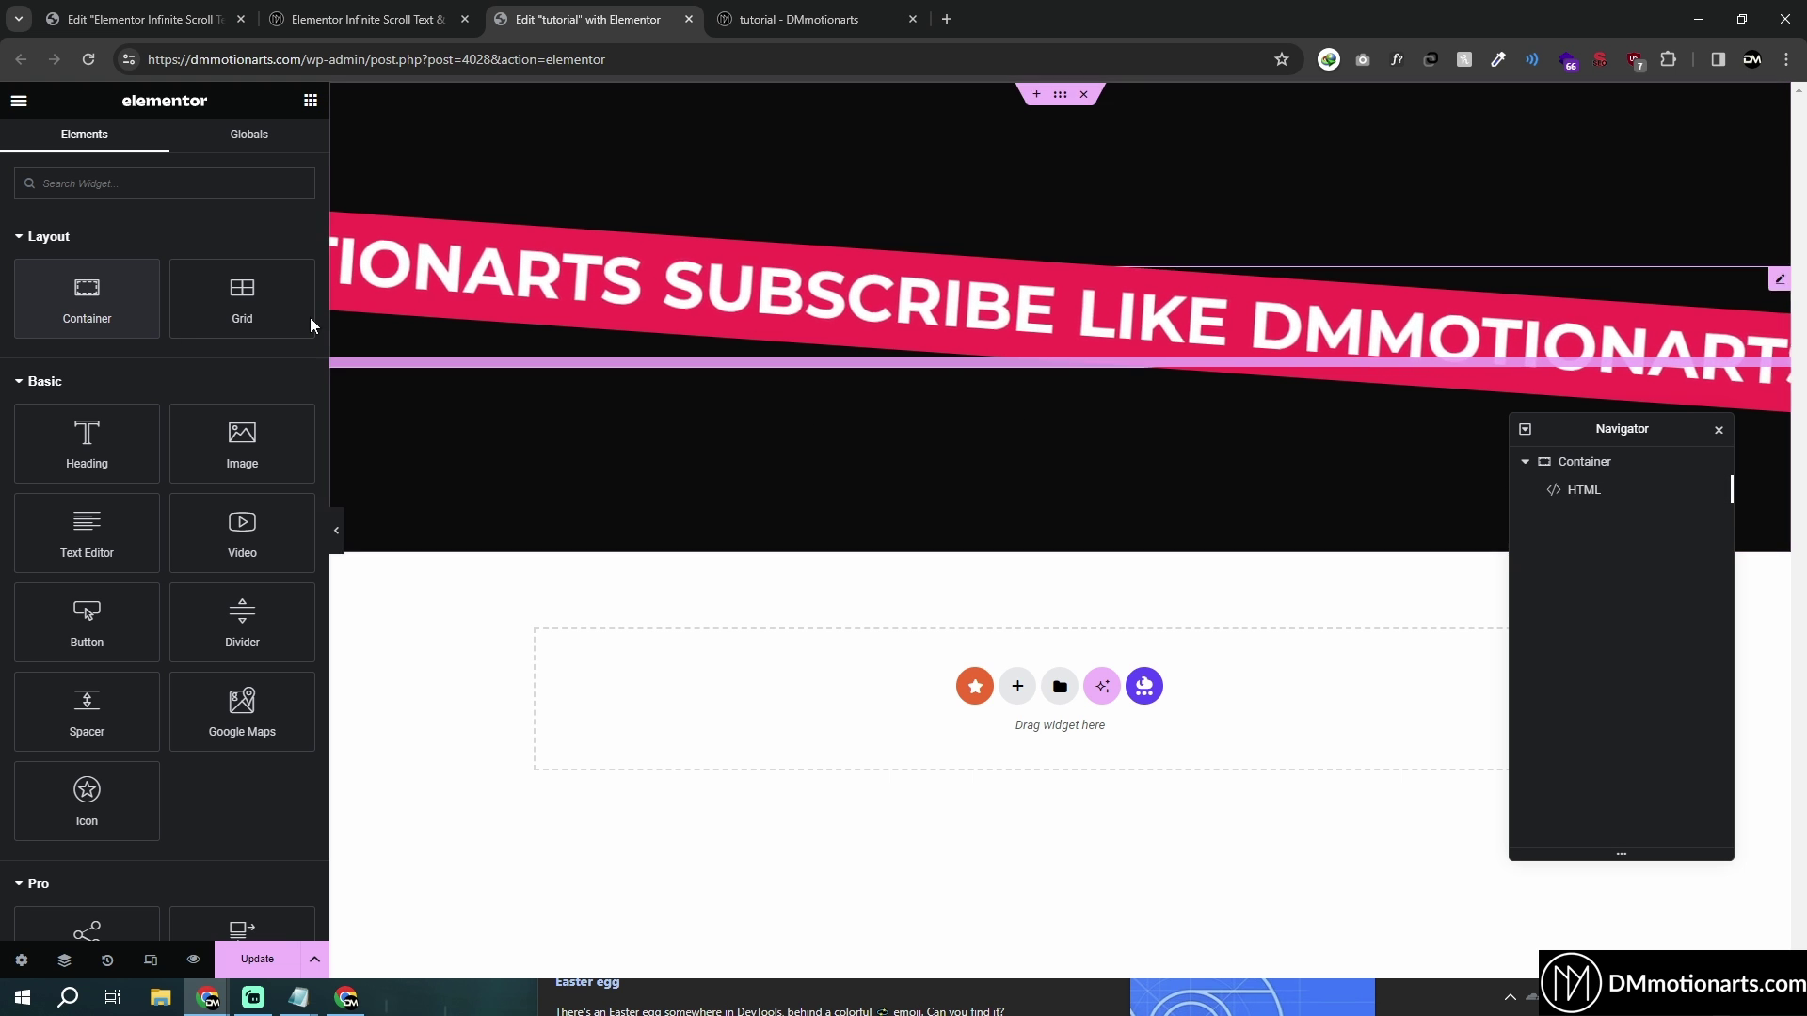
{"action": "left_click_drag", "start_coordinate": [87, 299], "coordinate": [997, 365]}
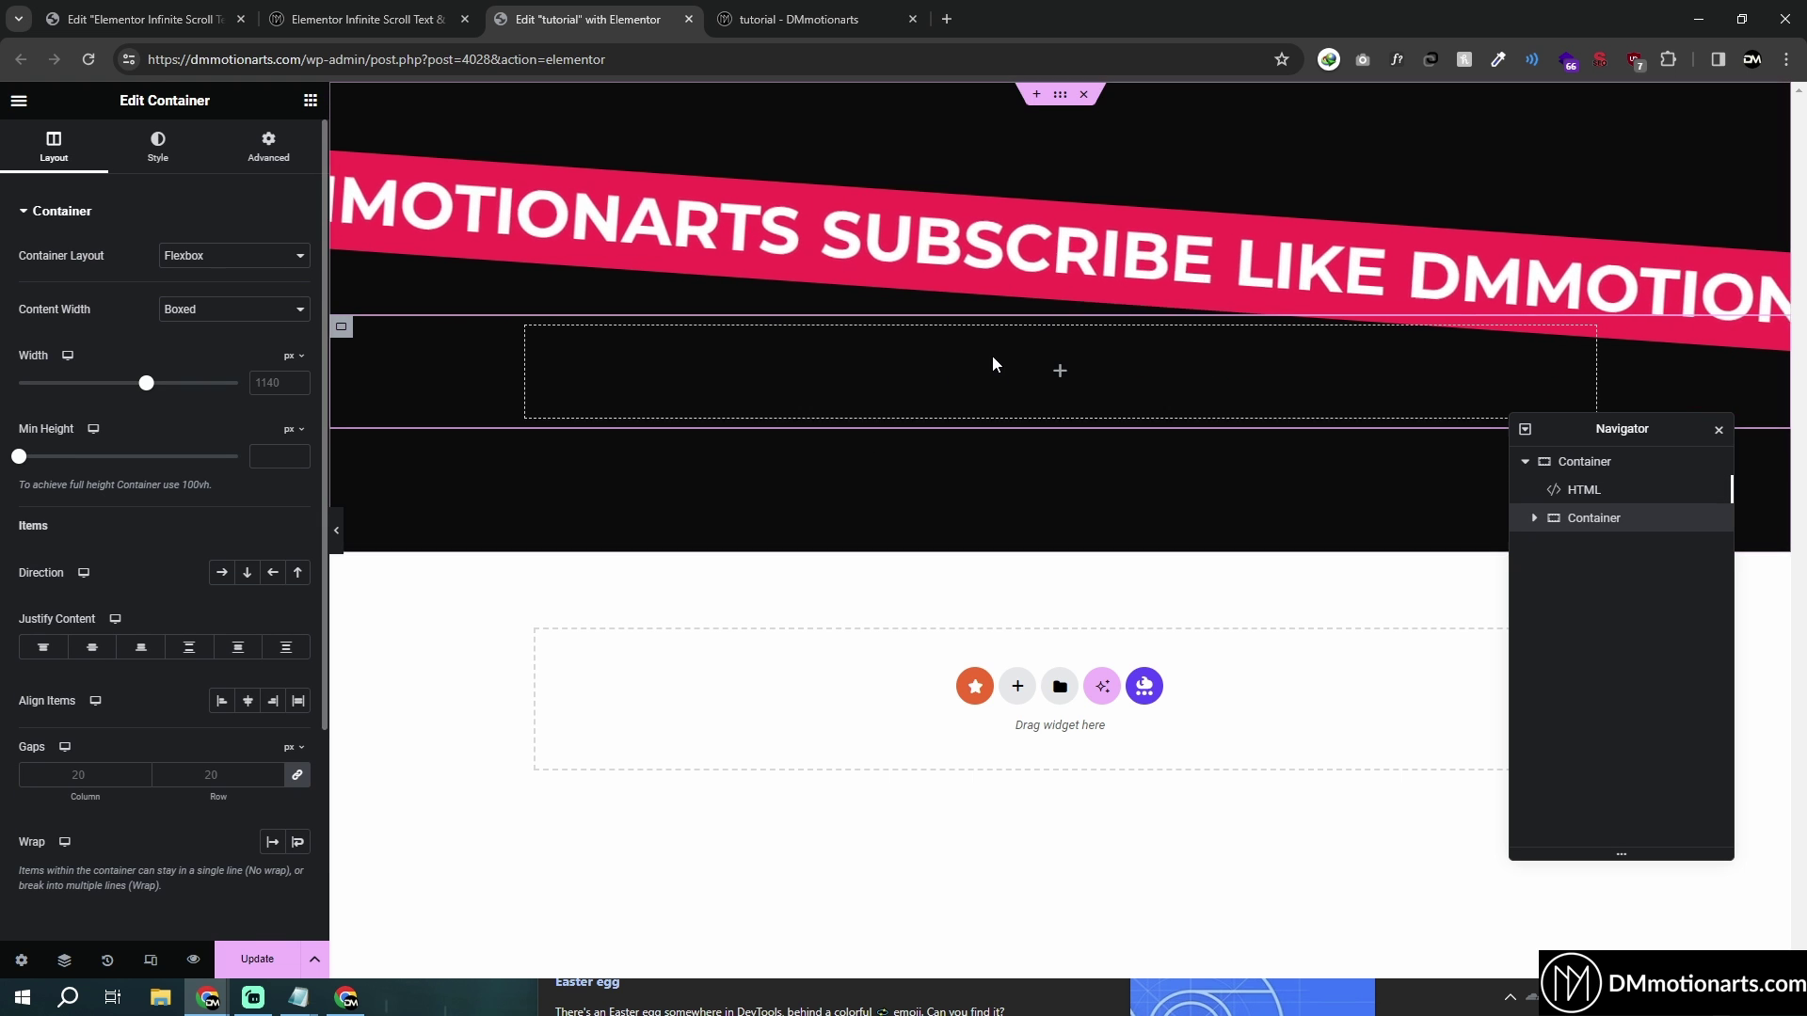
{"action": "left_click", "coordinate": [228, 317]}
{"action": "left_click", "coordinate": [198, 343]}
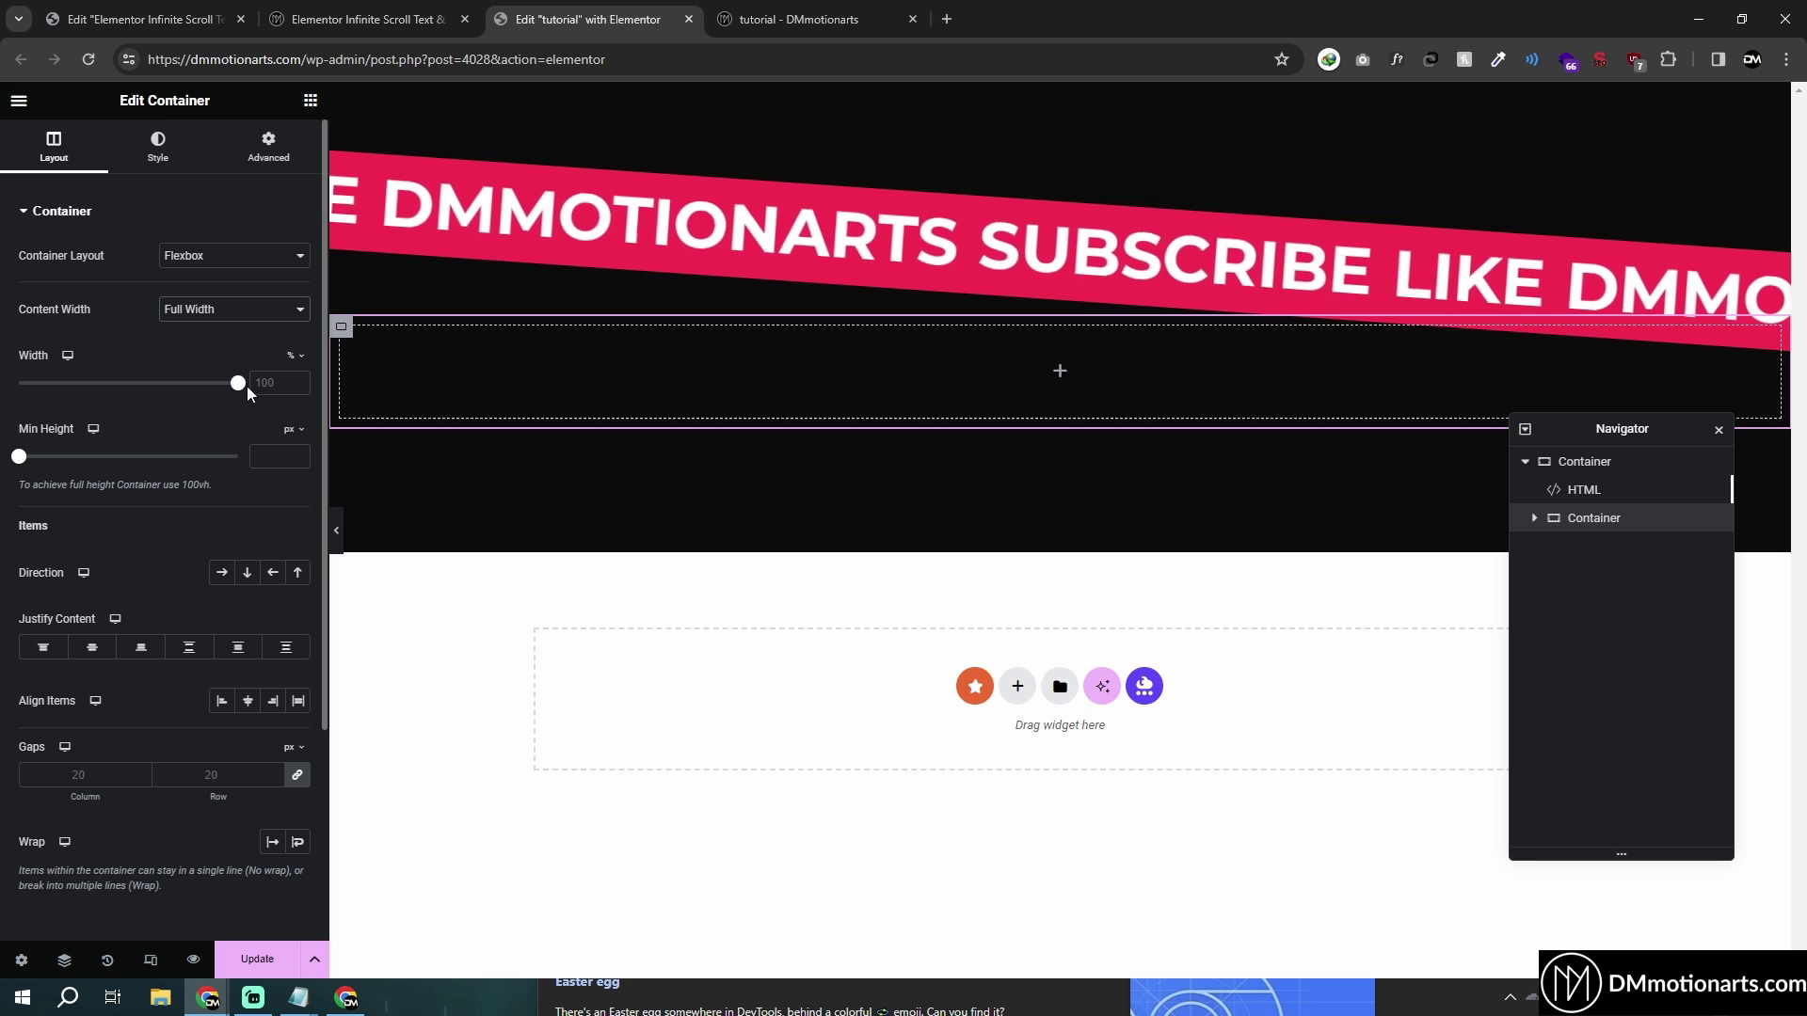
{"action": "left_click_drag", "start_coordinate": [217, 395], "coordinate": [94, 393]}
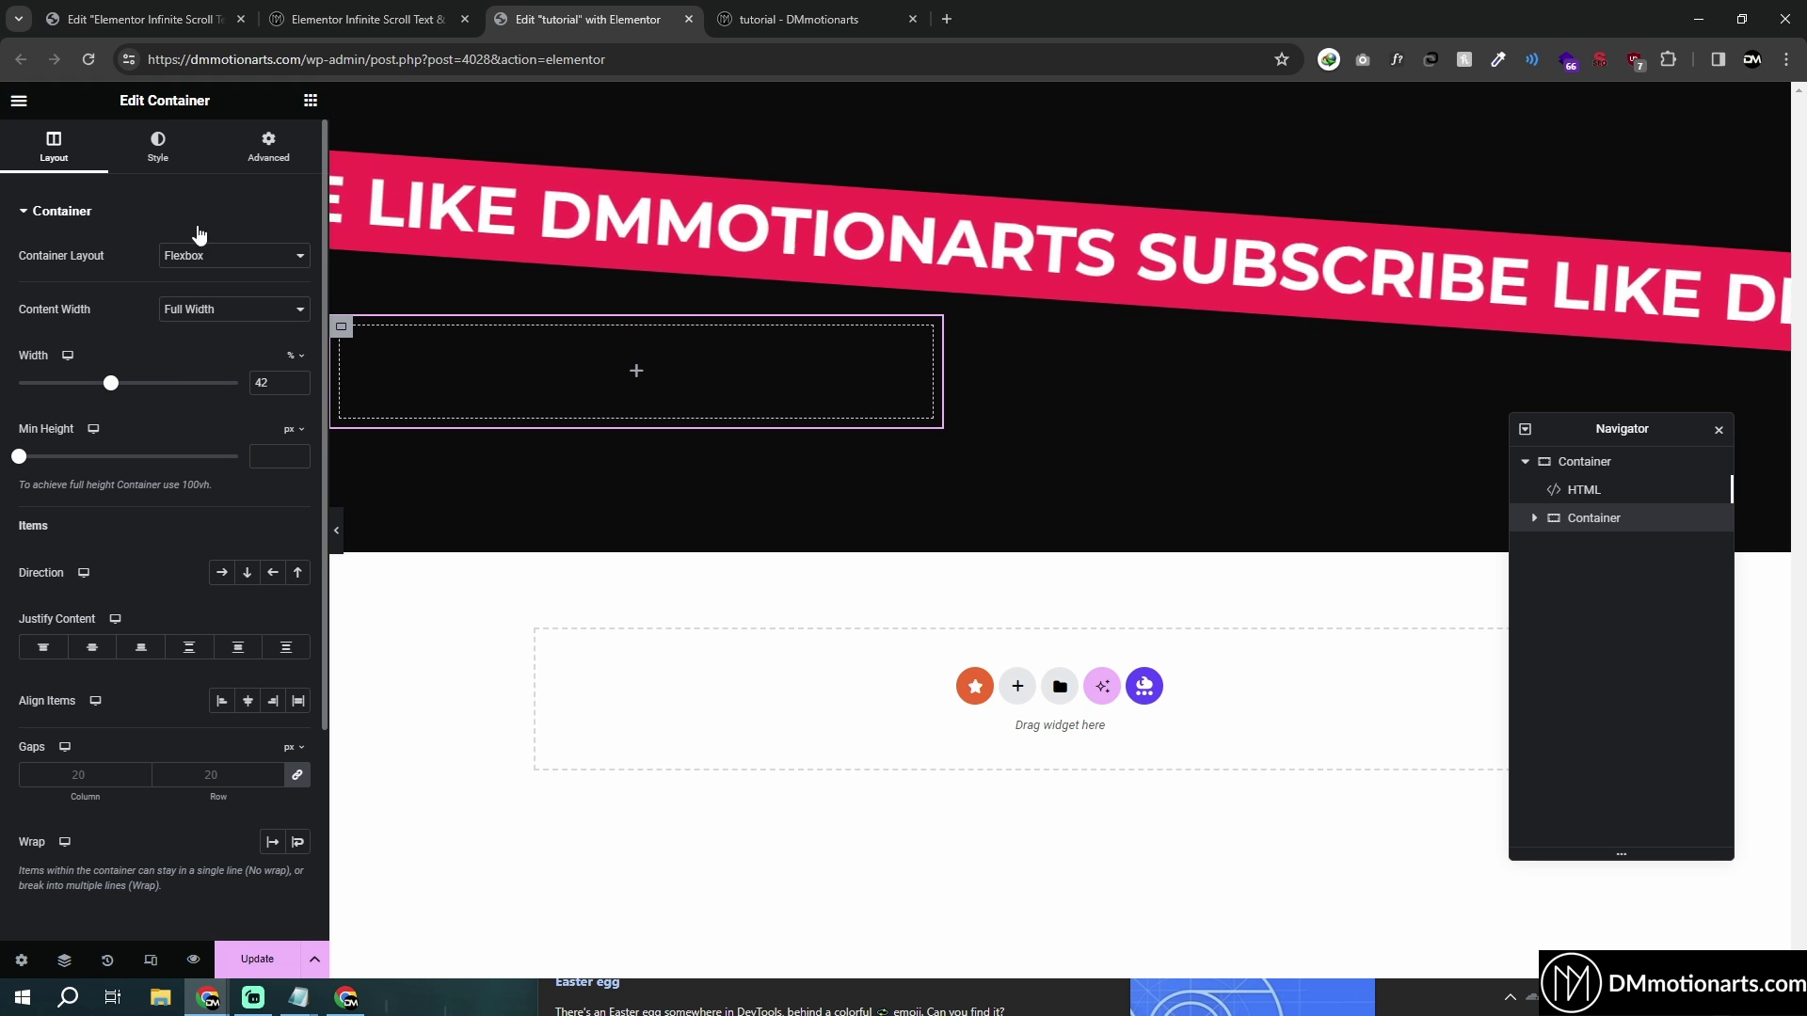
Step: Add a Heading widget to the nested container and colour its text red
{"action": "left_click", "coordinate": [311, 100]}
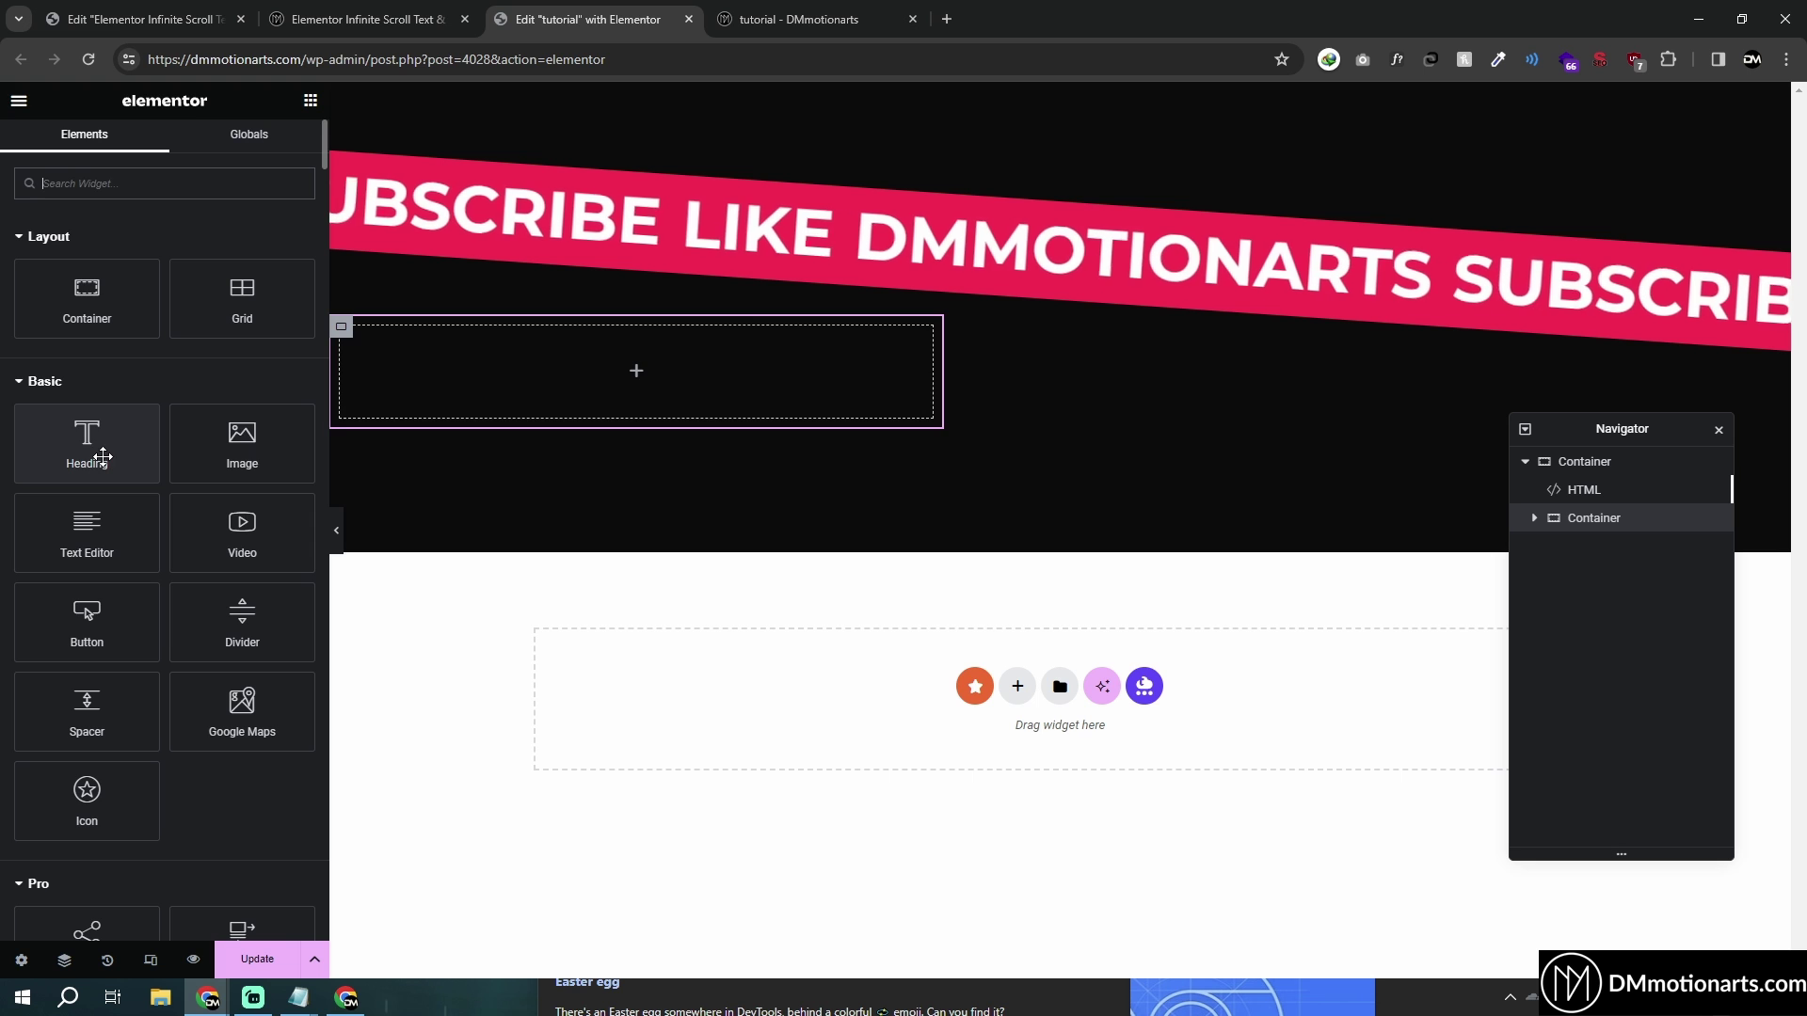
{"action": "left_click_drag", "start_coordinate": [102, 457], "coordinate": [743, 401]}
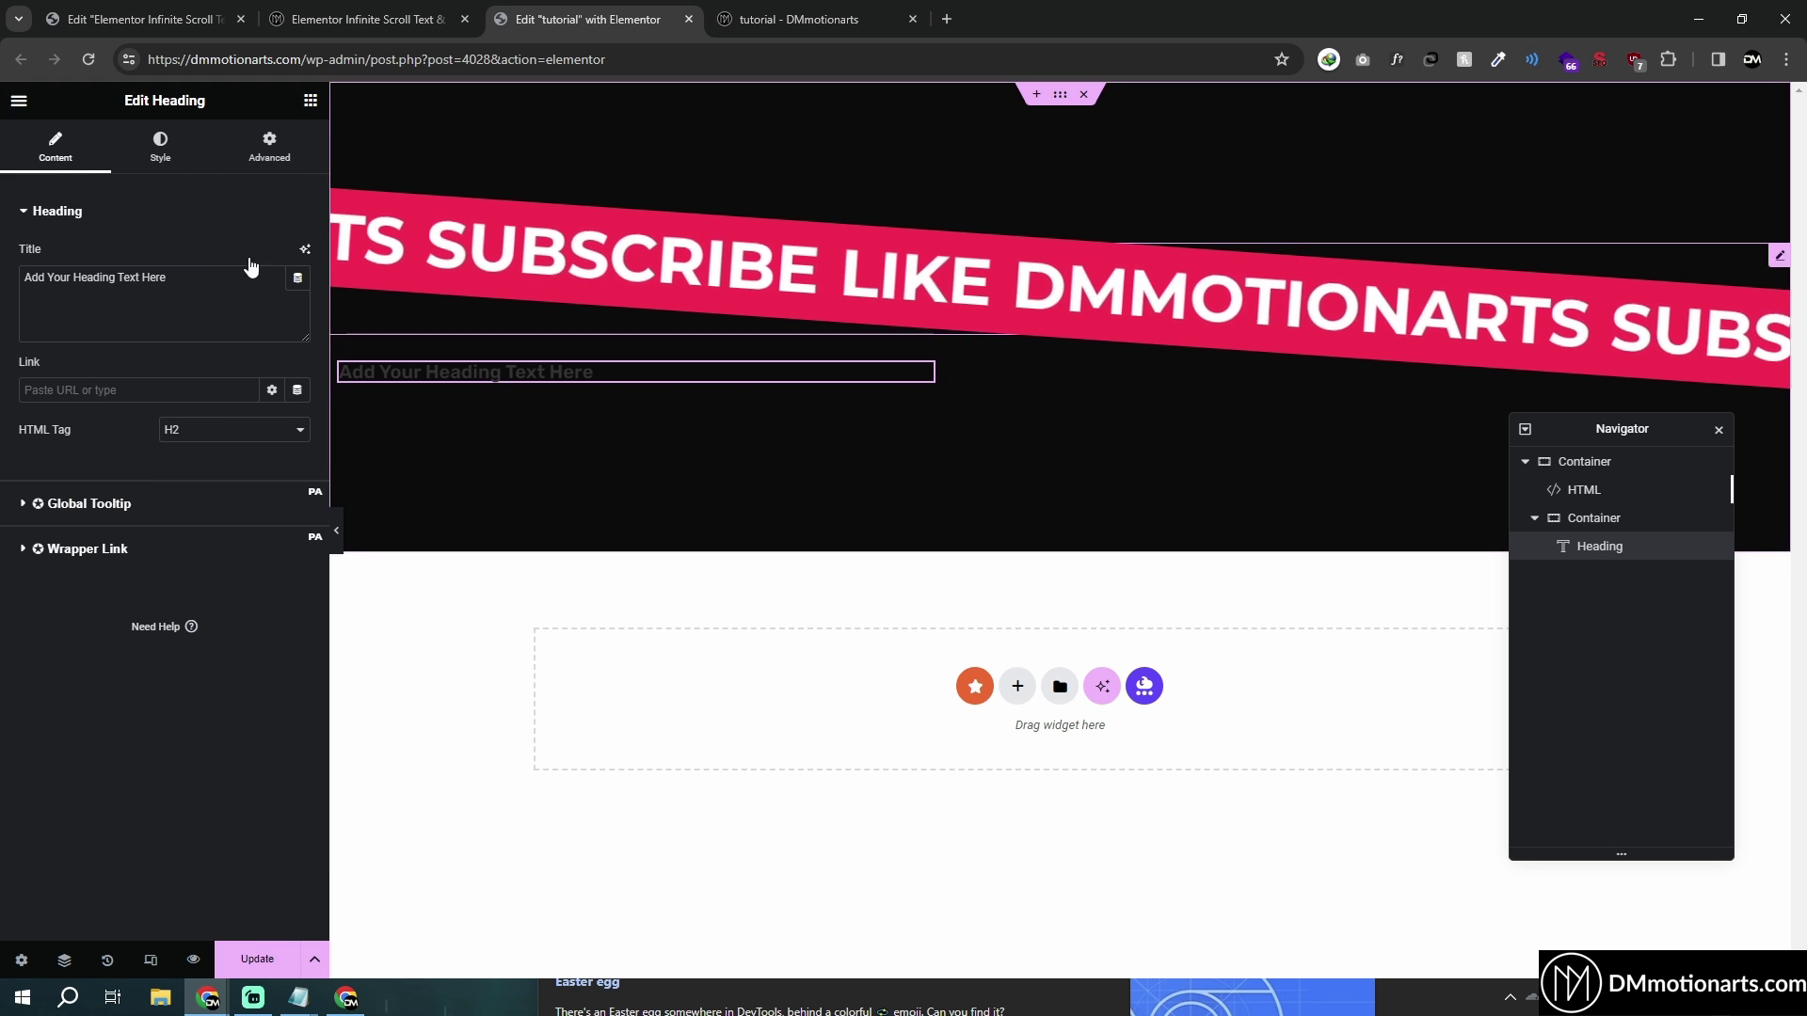
{"action": "left_click", "coordinate": [160, 146]}
{"action": "left_click", "coordinate": [299, 295]}
{"action": "left_click", "coordinate": [275, 447]}
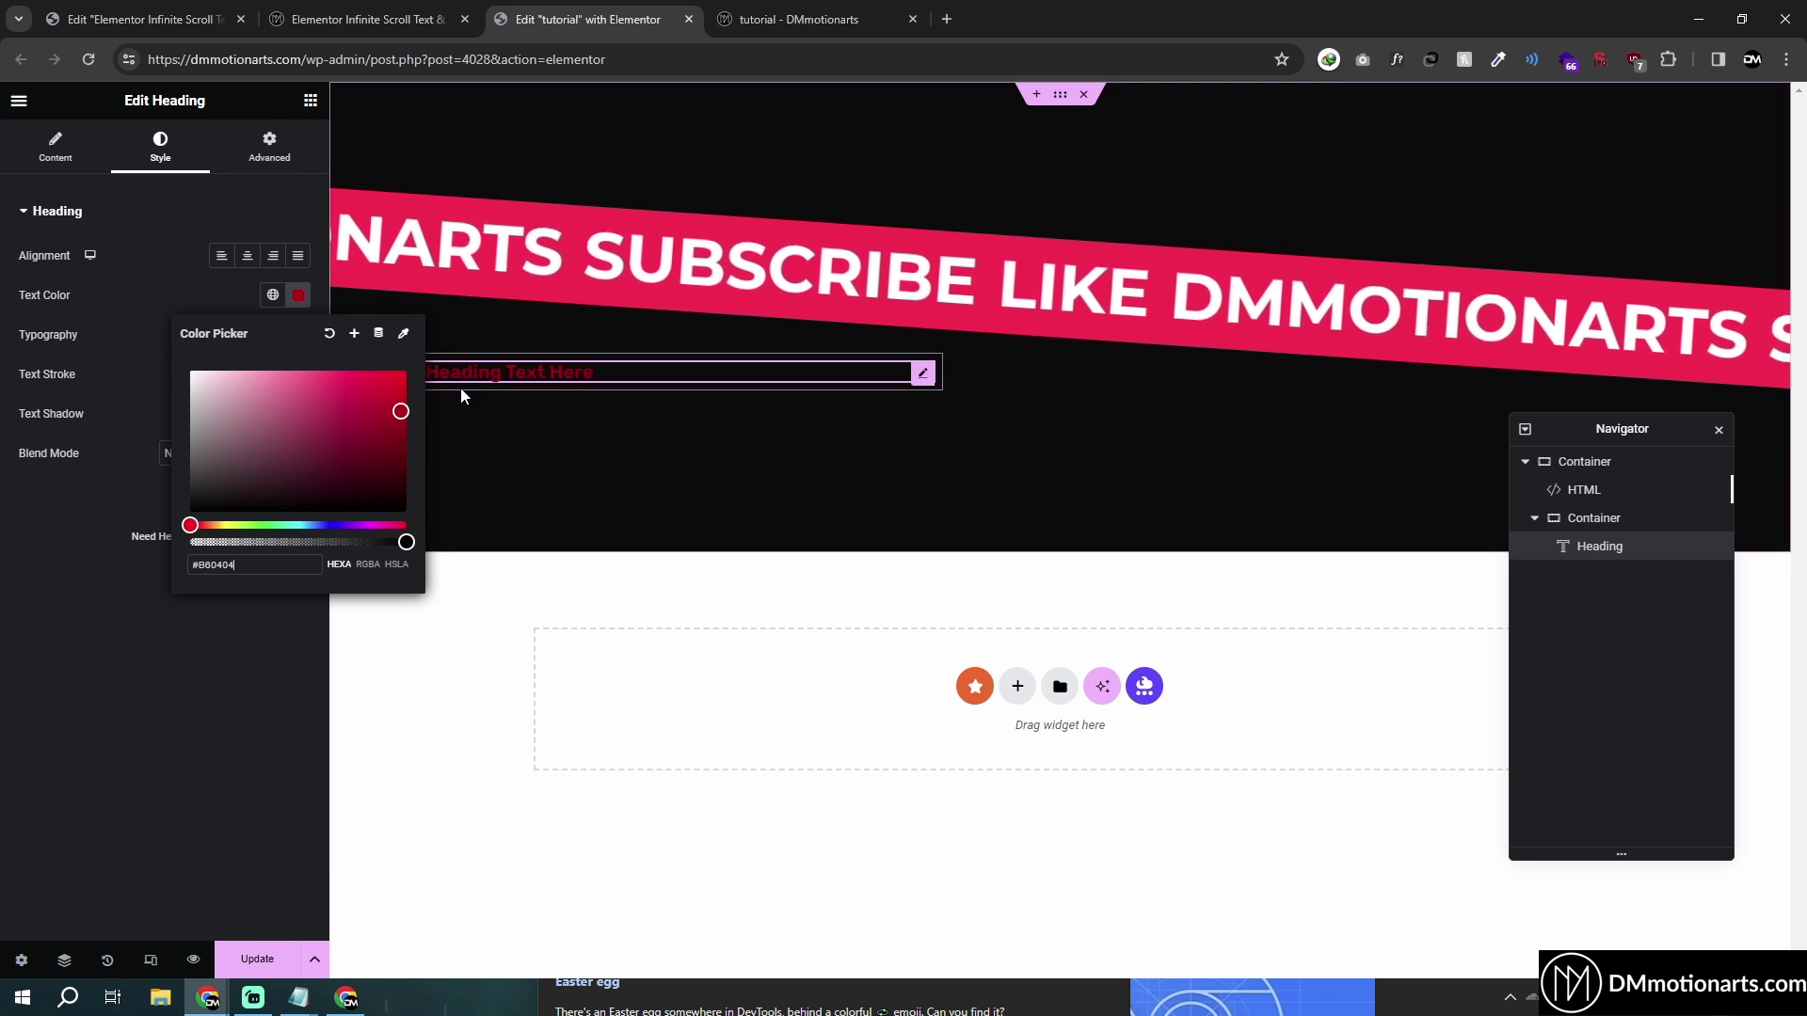
{"action": "left_click", "coordinate": [223, 511]}
{"action": "left_click", "coordinate": [298, 295]}
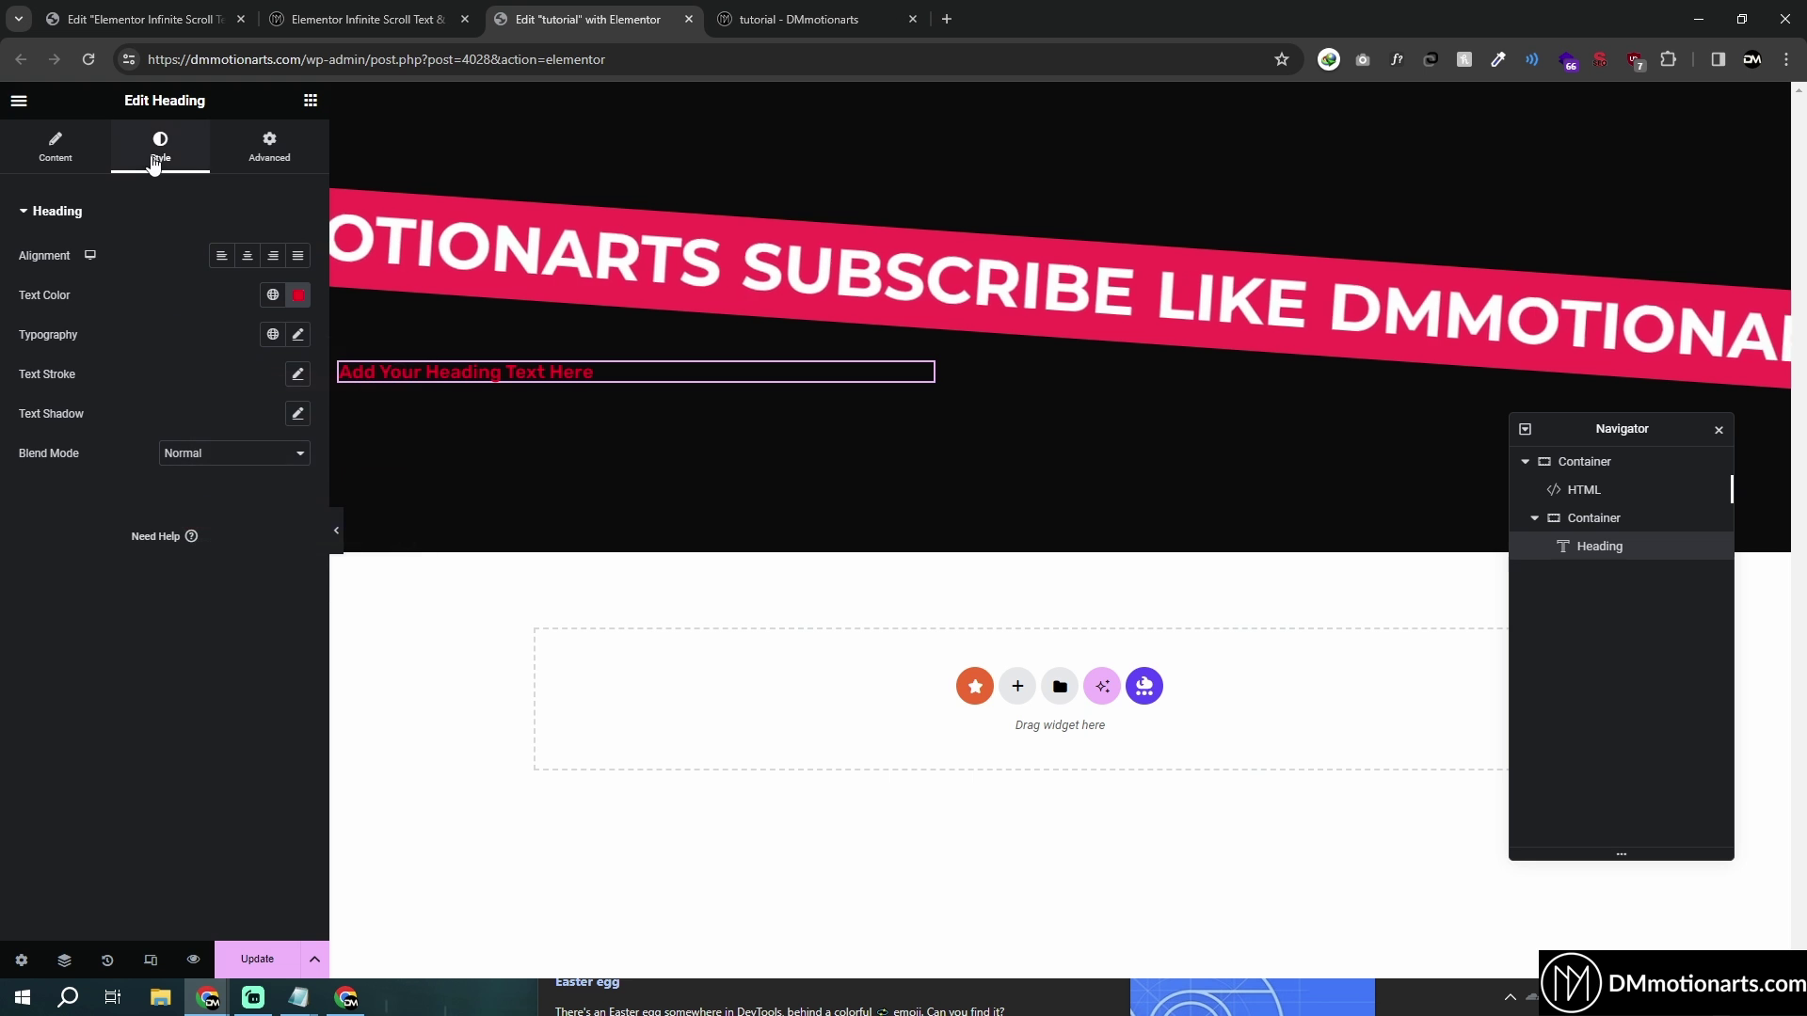
Step: Enlarge the heading's font size to about 45 px
{"action": "left_click", "coordinate": [298, 334]}
{"action": "left_click_drag", "start_coordinate": [60, 488], "coordinate": [77, 489]}
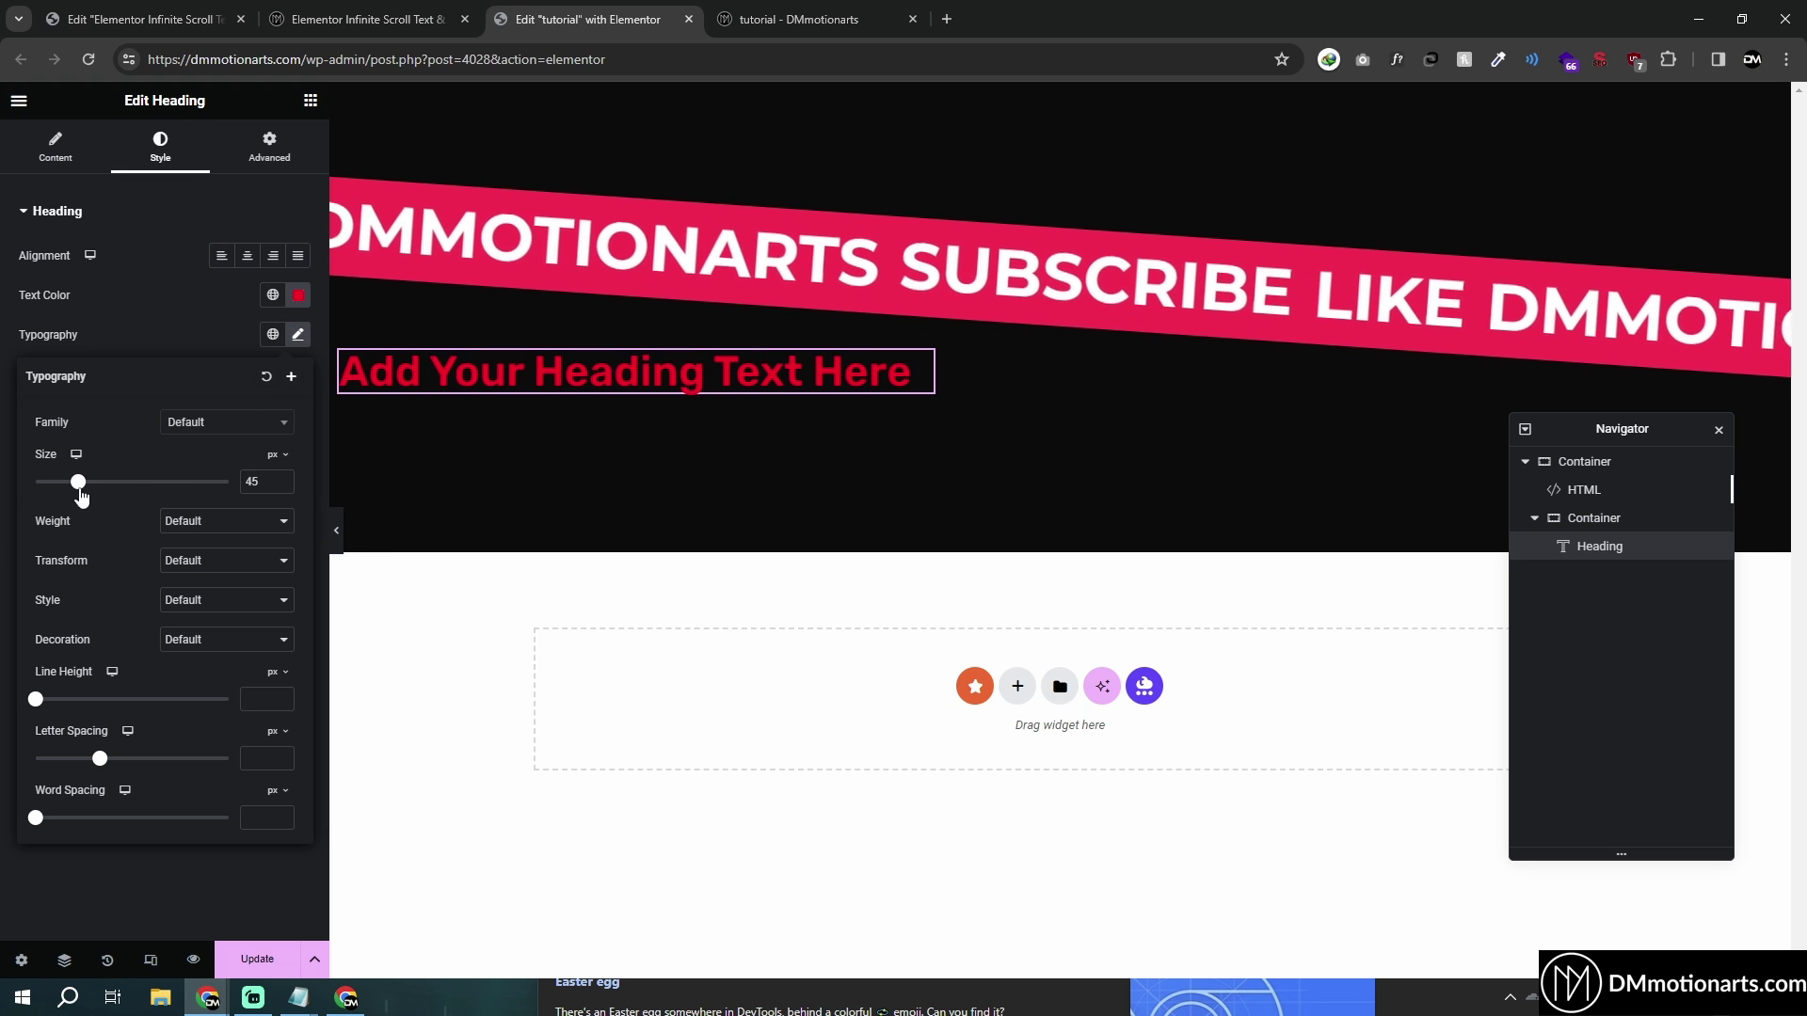
{"action": "left_click", "coordinate": [41, 489]}
Step: Set the nested container's overflow to Hidden
{"action": "left_click", "coordinate": [341, 355]}
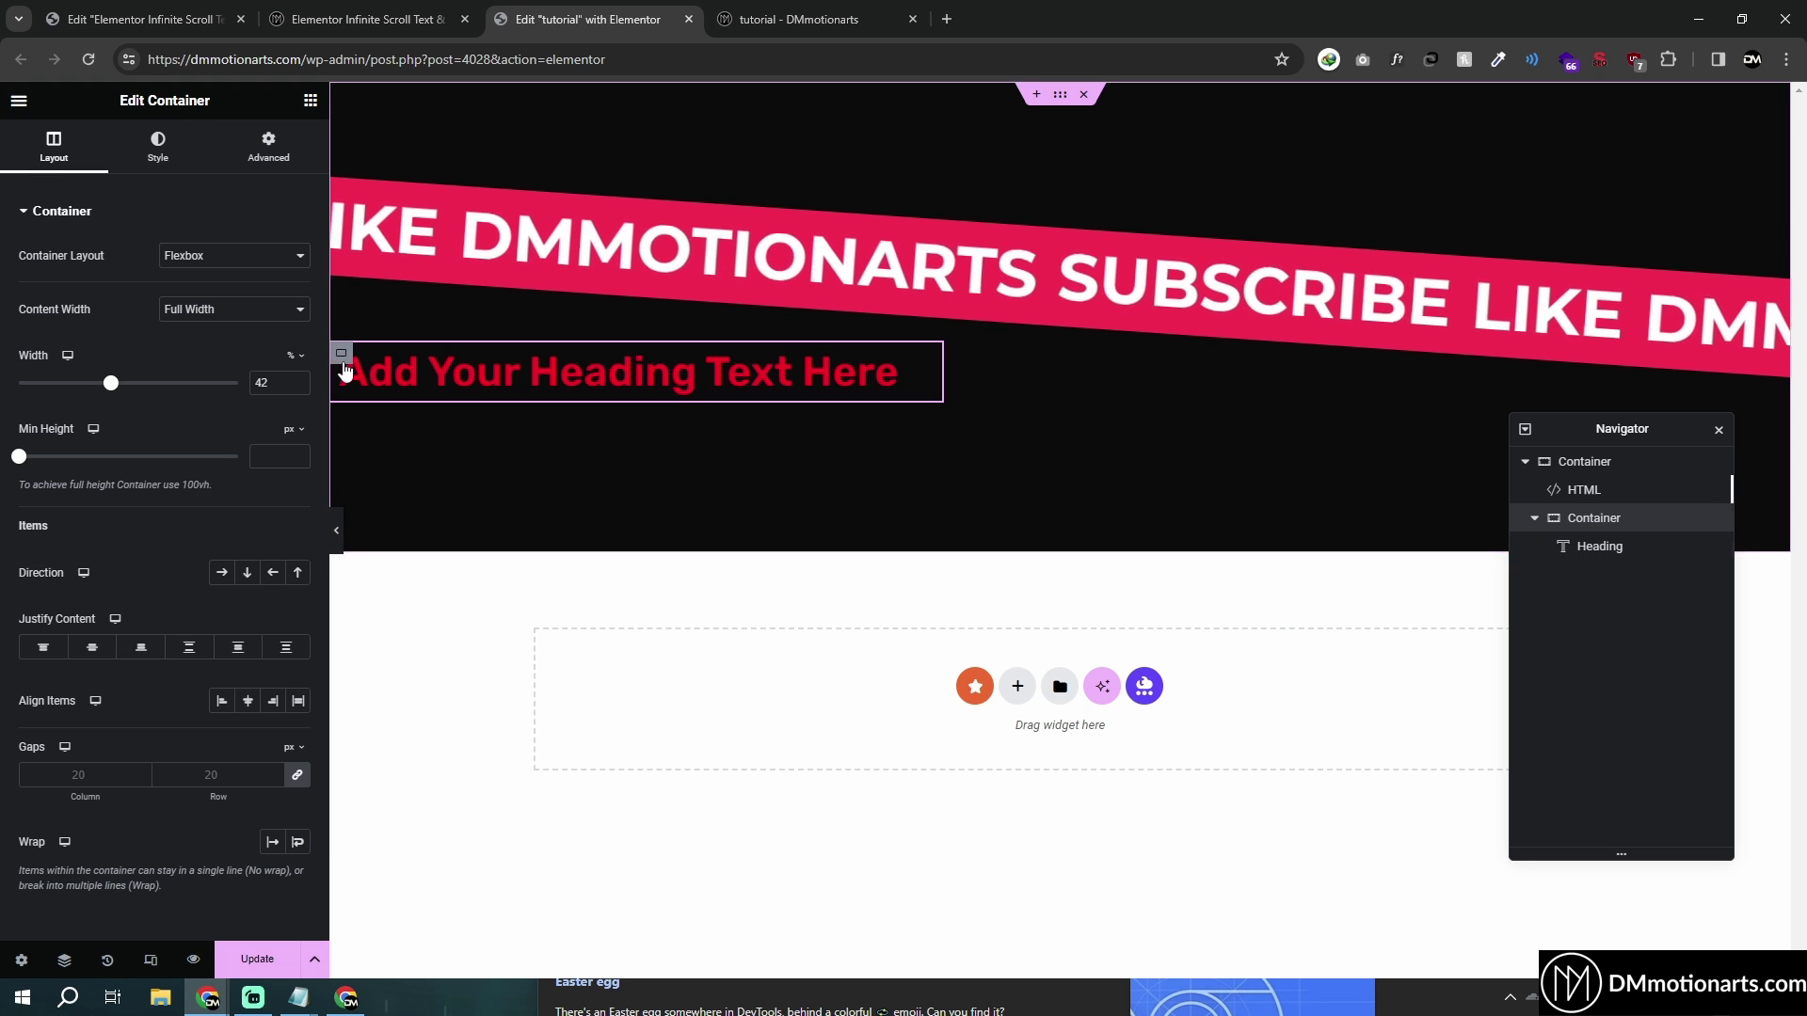
{"action": "scroll", "coordinate": [82, 628], "scroll_direction": "down", "scroll_amount": 3}
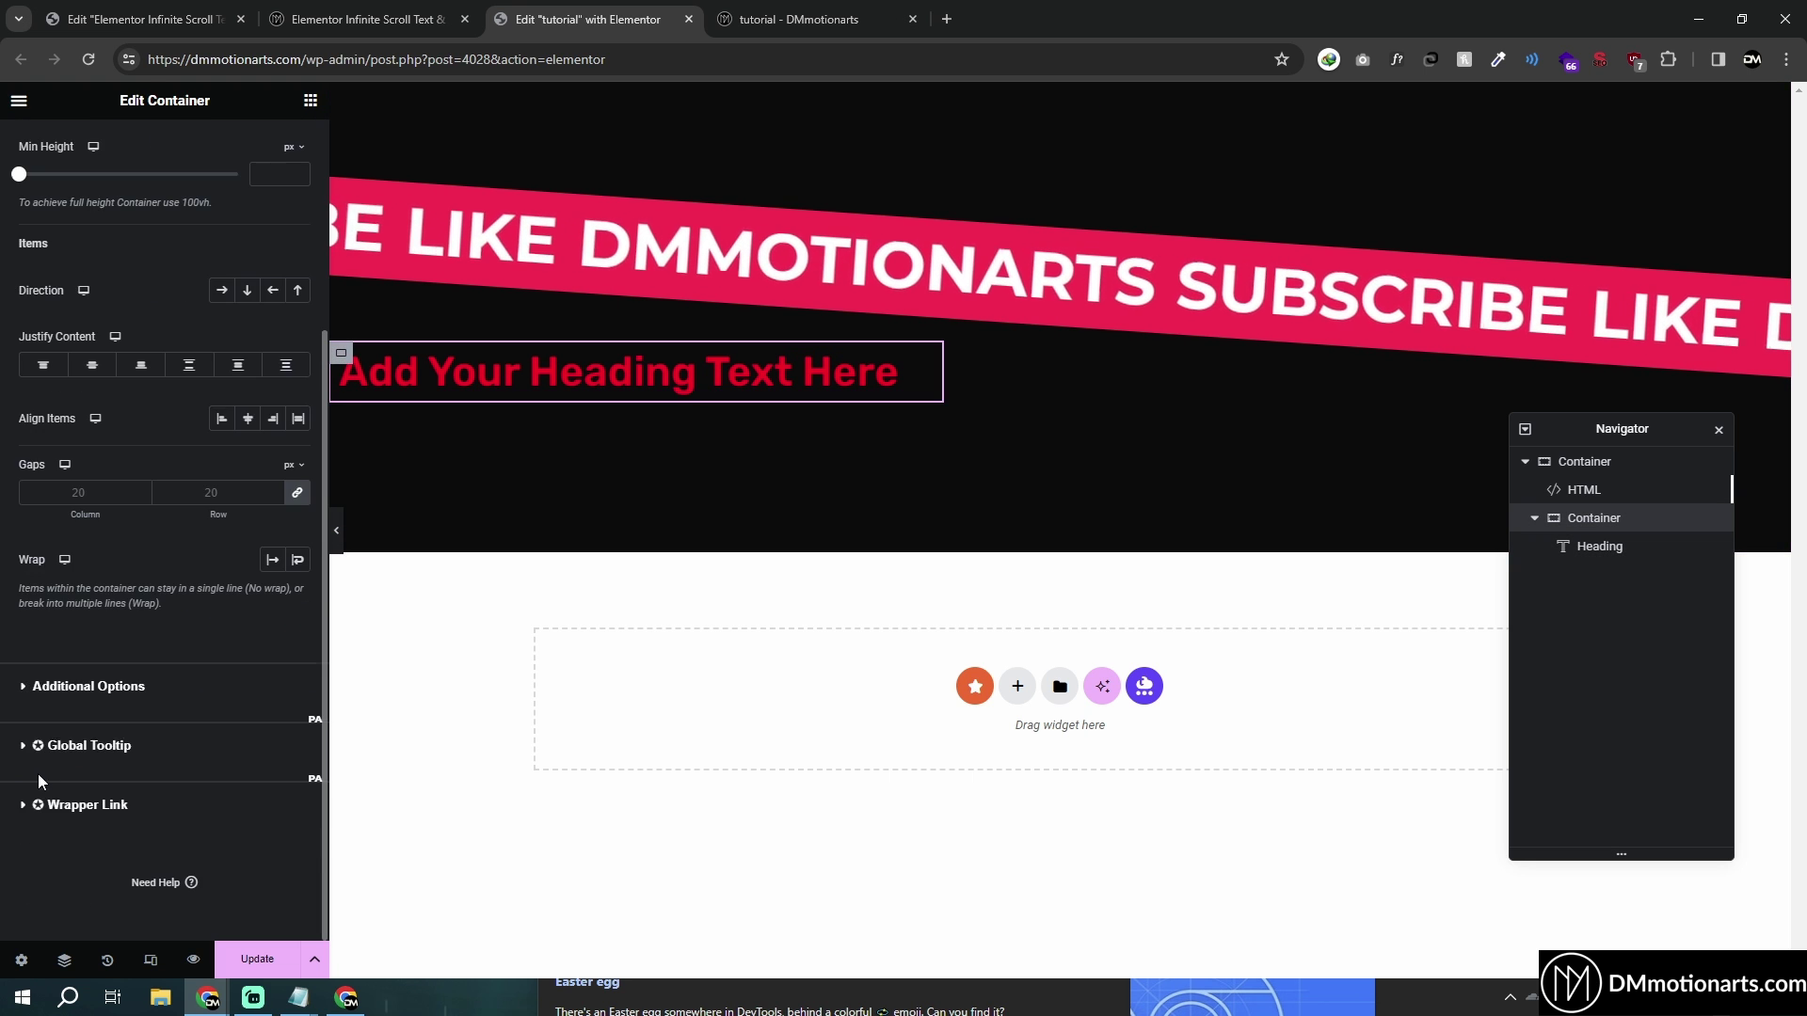
{"action": "left_click", "coordinate": [19, 687]}
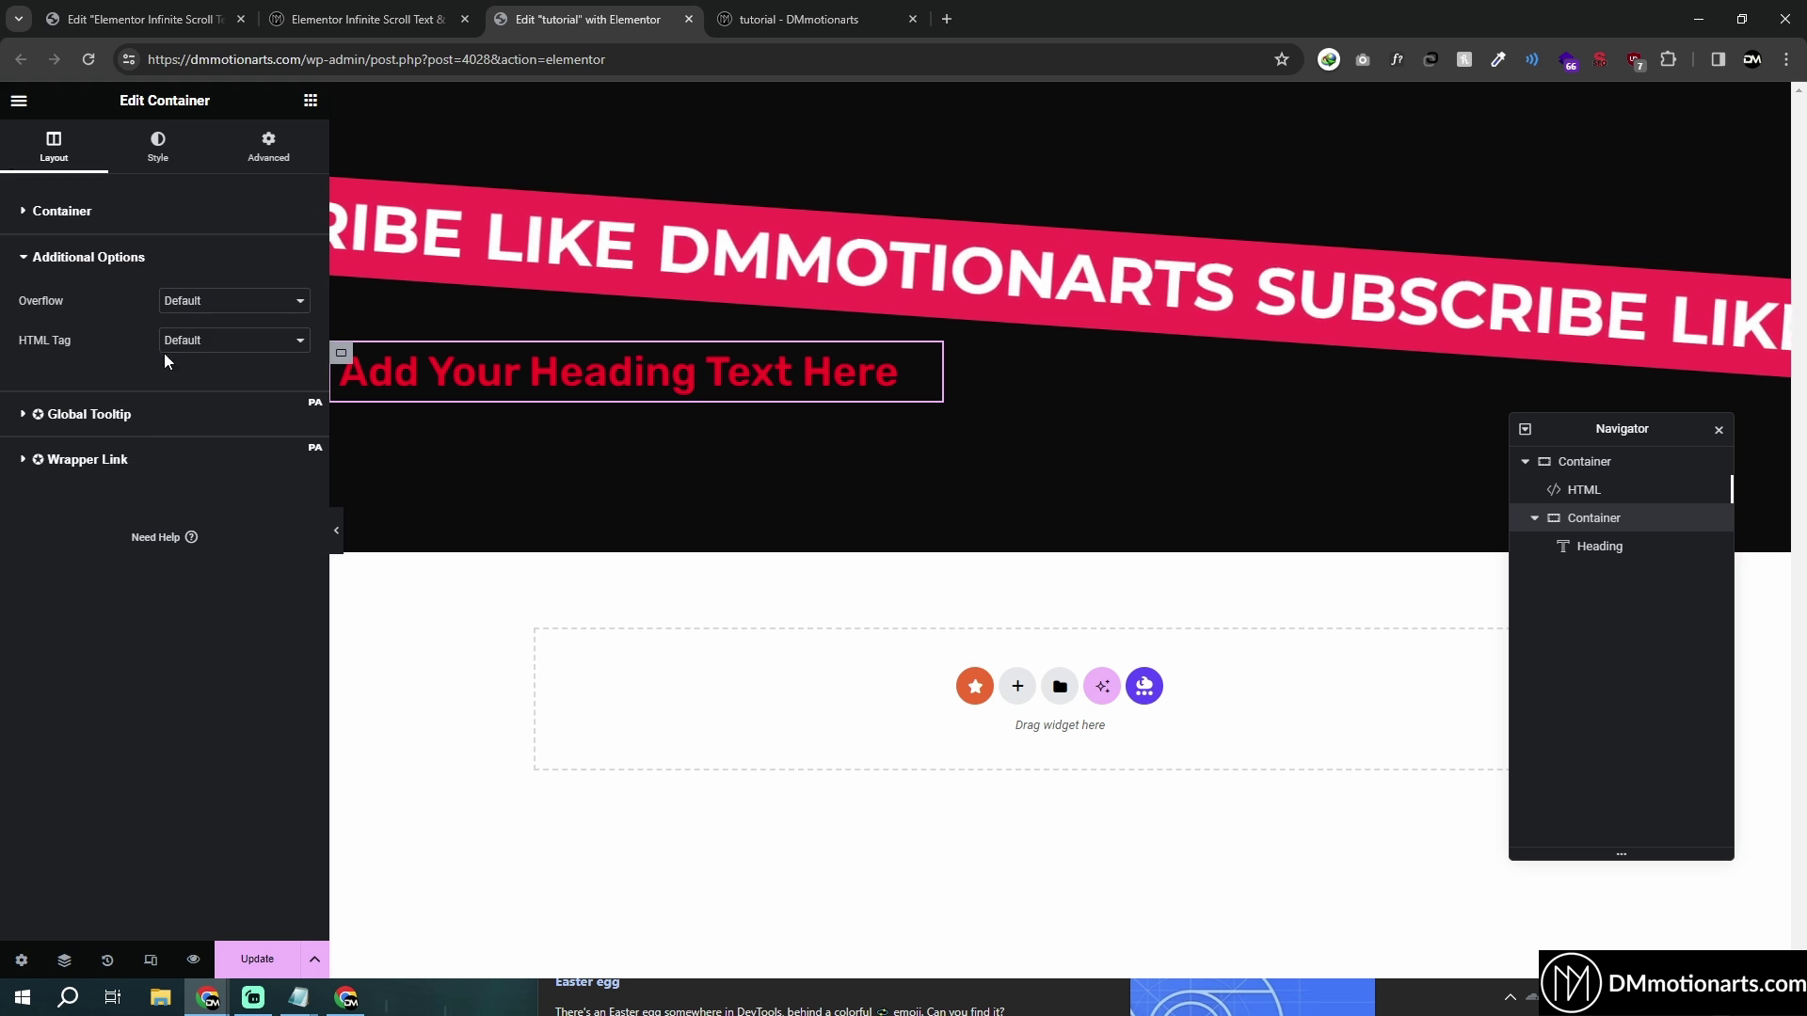
Step: Try a linked margin of 50 px on all sides of the heading
{"action": "left_click", "coordinate": [499, 368]}
{"action": "left_click", "coordinate": [269, 147]}
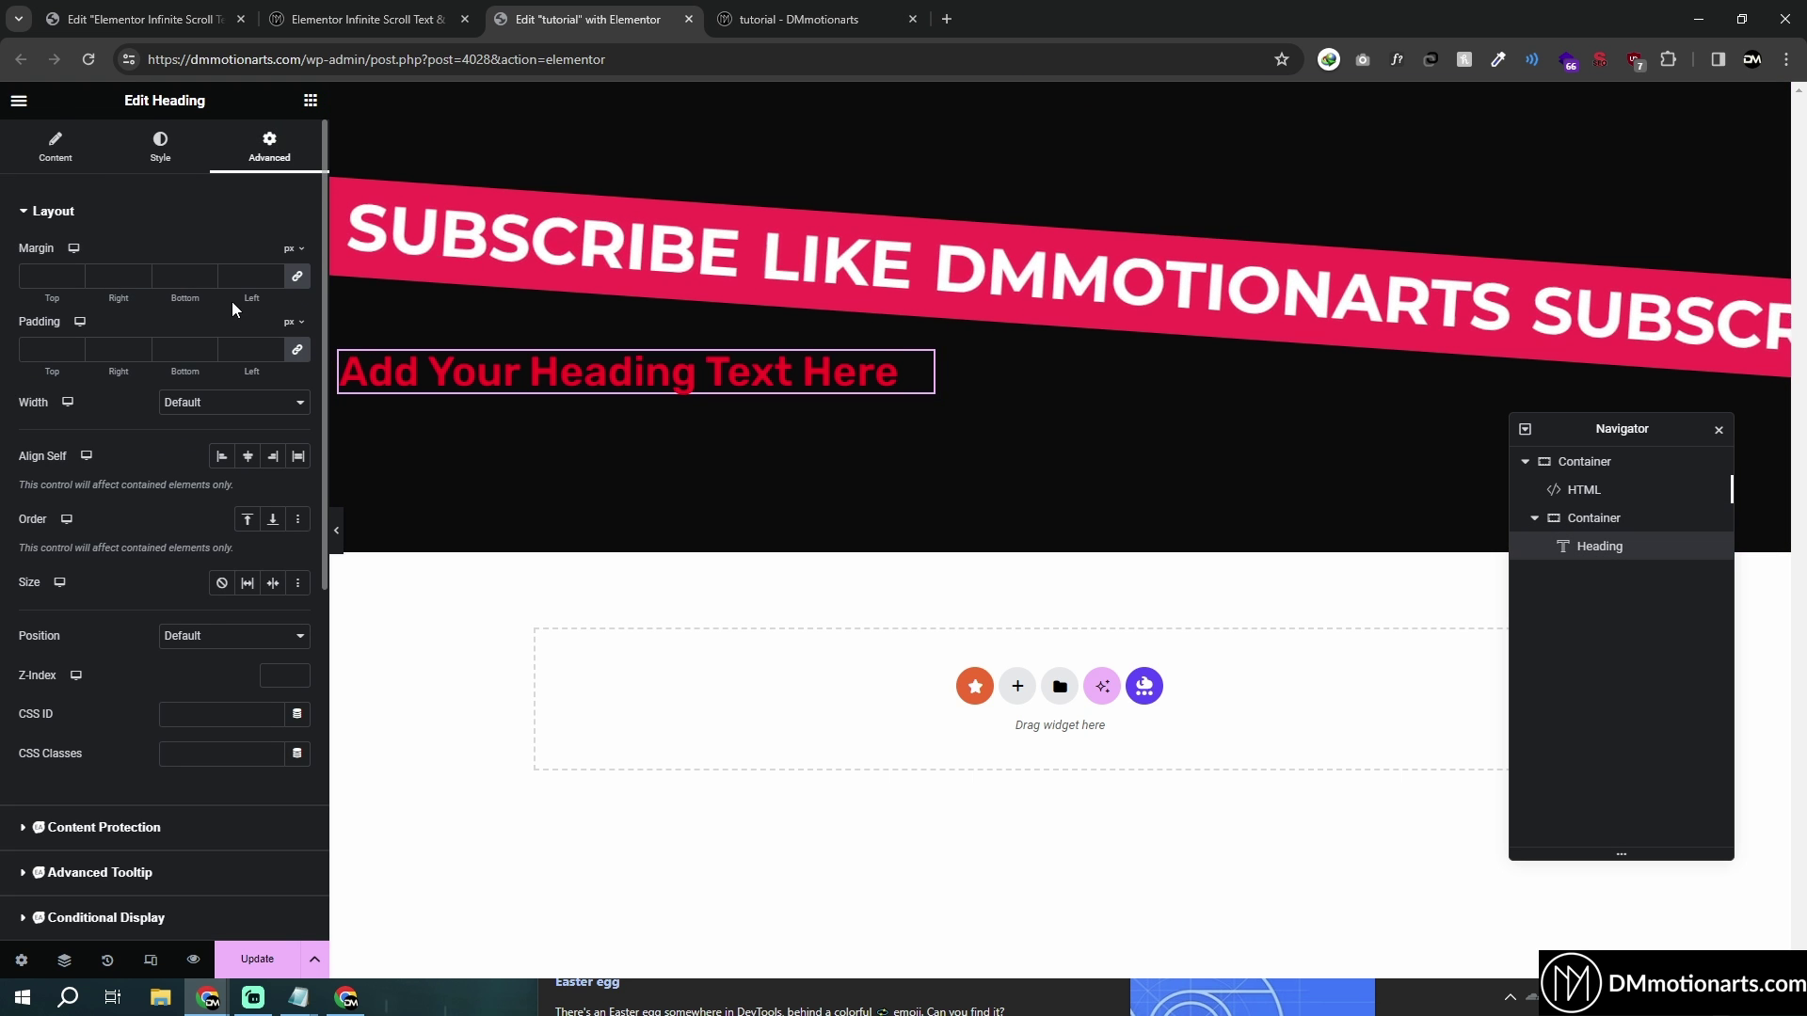
{"action": "left_click", "coordinate": [250, 276]}
{"action": "type", "text": "50"}
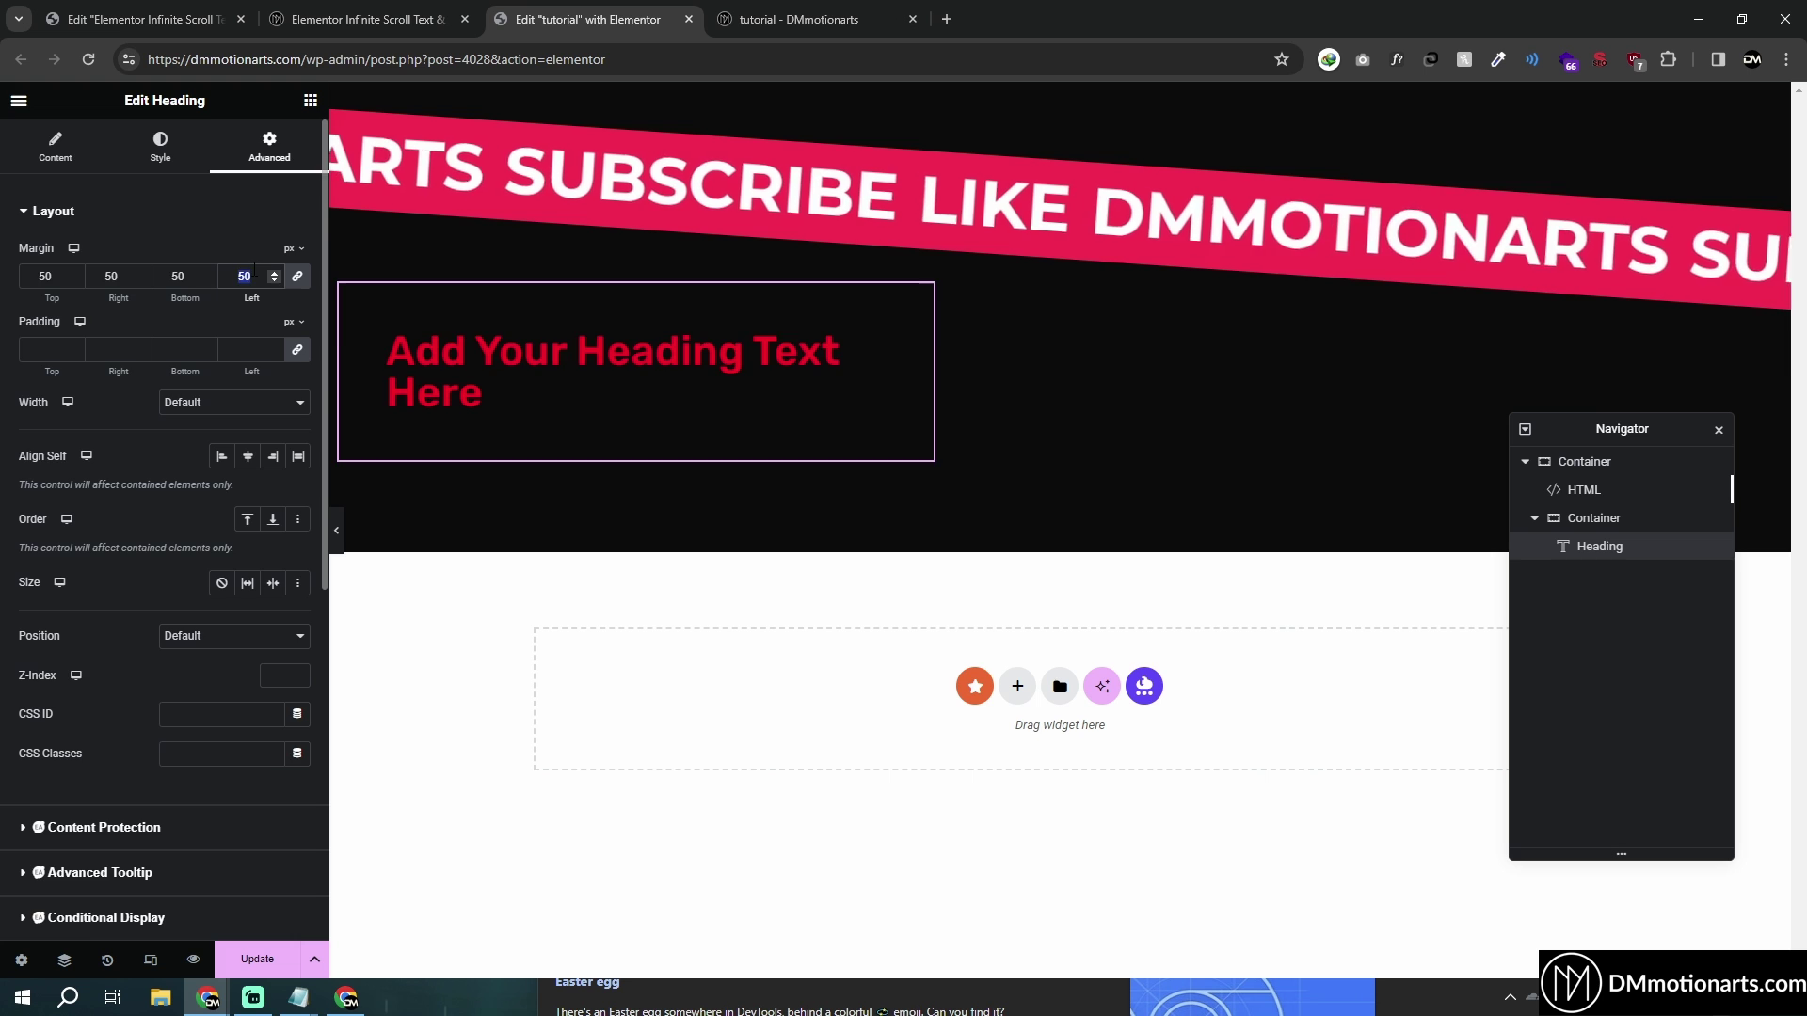
Step: Offset the heading horizontally until its text crosses the nested container's right edge
{"action": "scroll", "coordinate": [151, 593], "scroll_direction": "down", "scroll_amount": 5}
{"action": "scroll", "coordinate": [172, 463], "scroll_direction": "down", "scroll_amount": 4}
{"action": "left_click", "coordinate": [63, 291]}
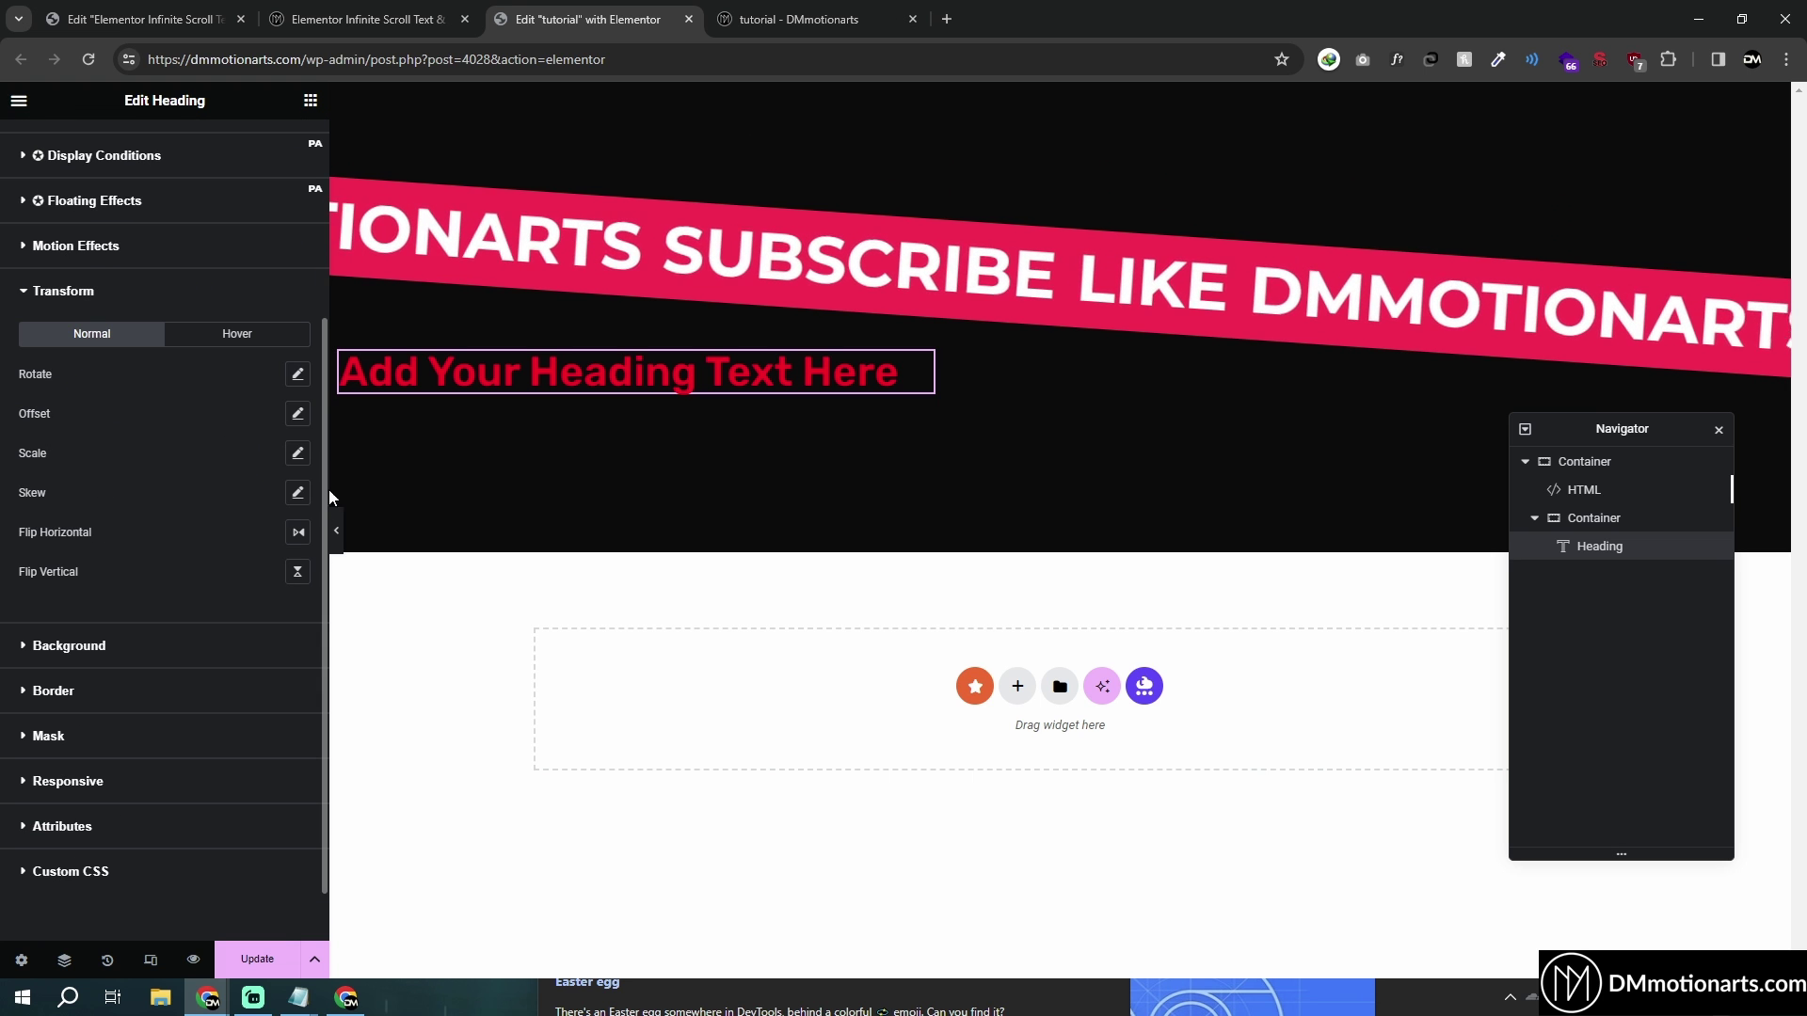
{"action": "left_click", "coordinate": [297, 413]}
{"action": "left_click_drag", "start_coordinate": [132, 486], "coordinate": [169, 497]}
Step: Delete the nested container together with its heading and update the page
{"action": "left_click", "coordinate": [337, 351]}
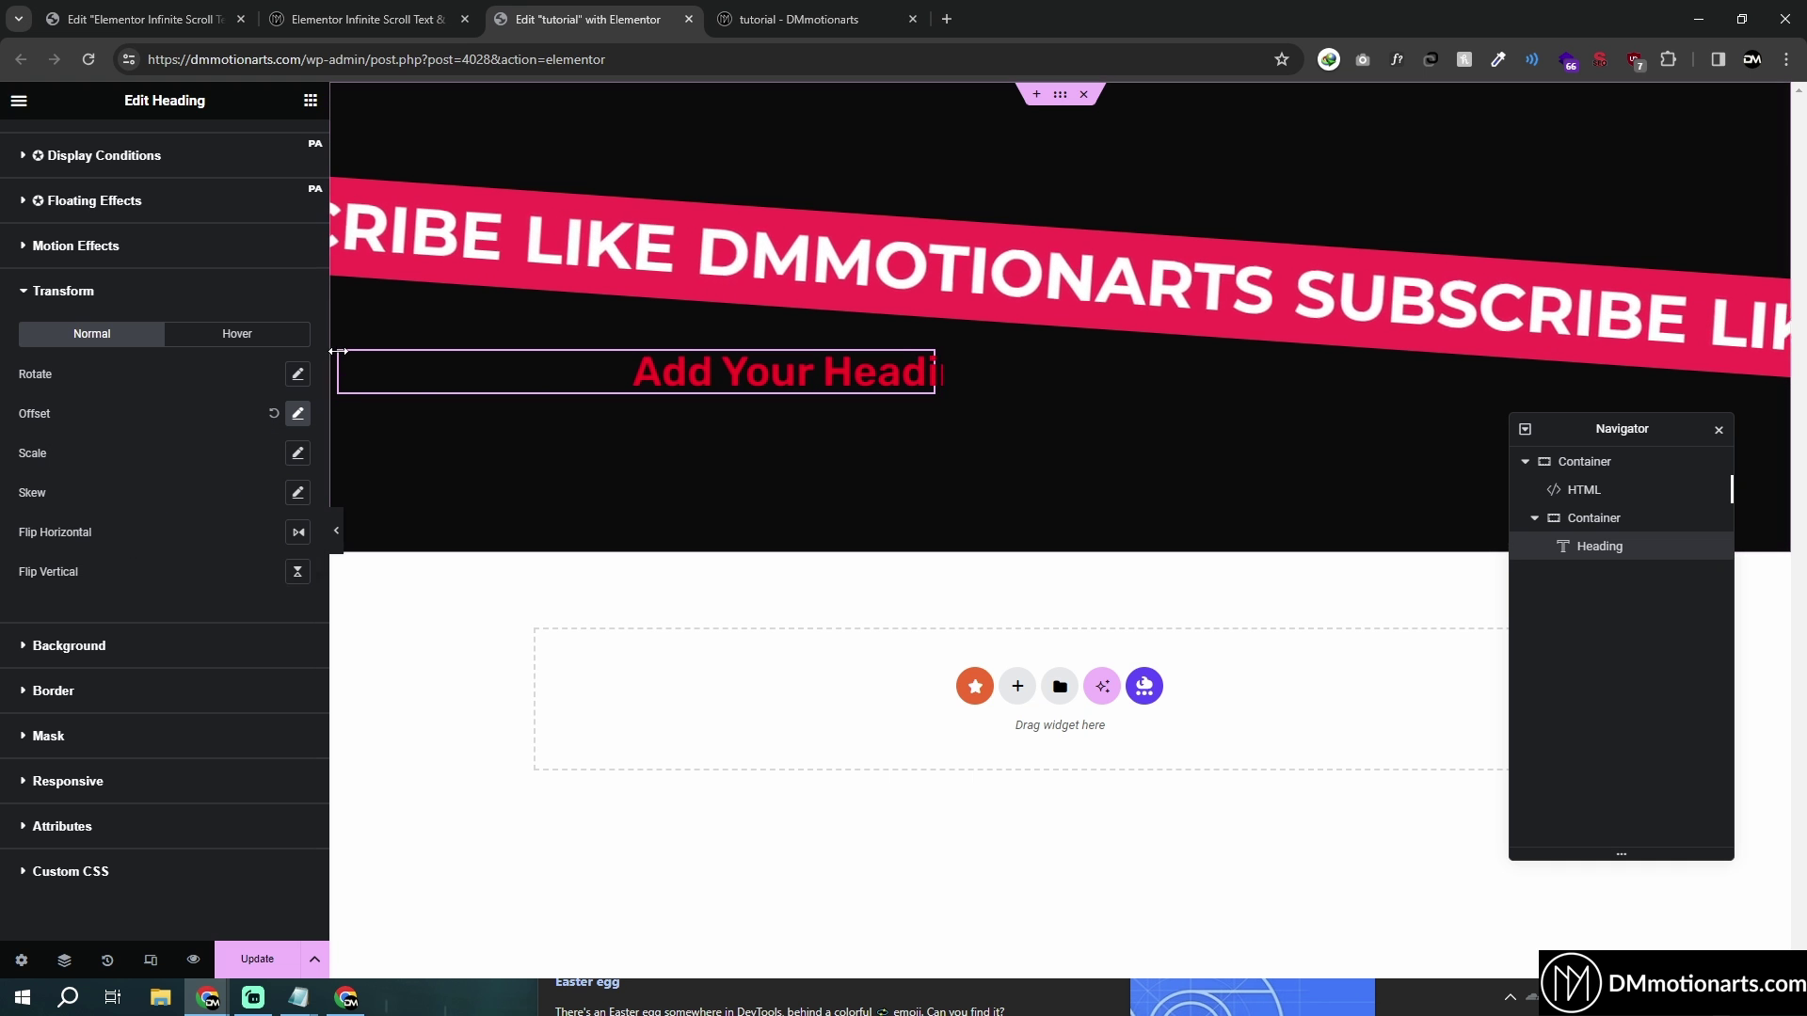
{"action": "key", "text": "Delete"}
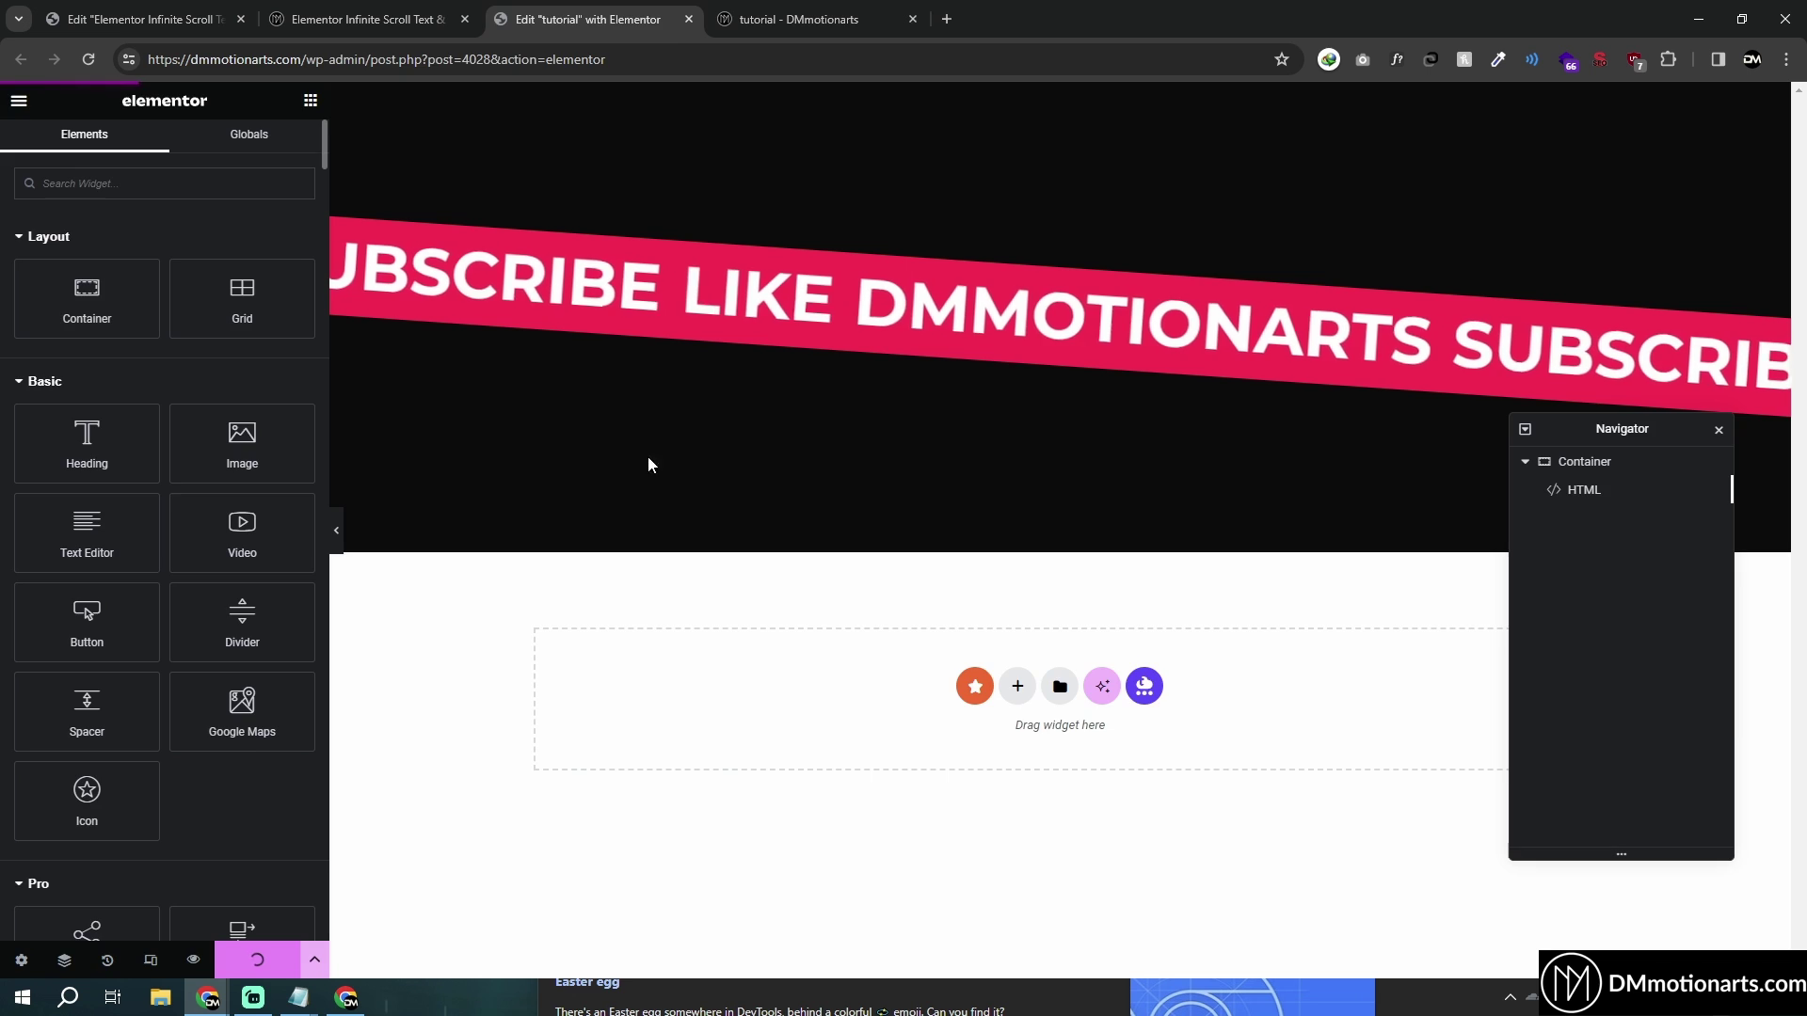
Step: Reload the live page in responsive mode to check the marquee with the parent container's overflow hidden
{"action": "left_click", "coordinate": [799, 19]}
{"action": "left_click", "coordinate": [367, 18]}
{"action": "left_click", "coordinate": [588, 18]}
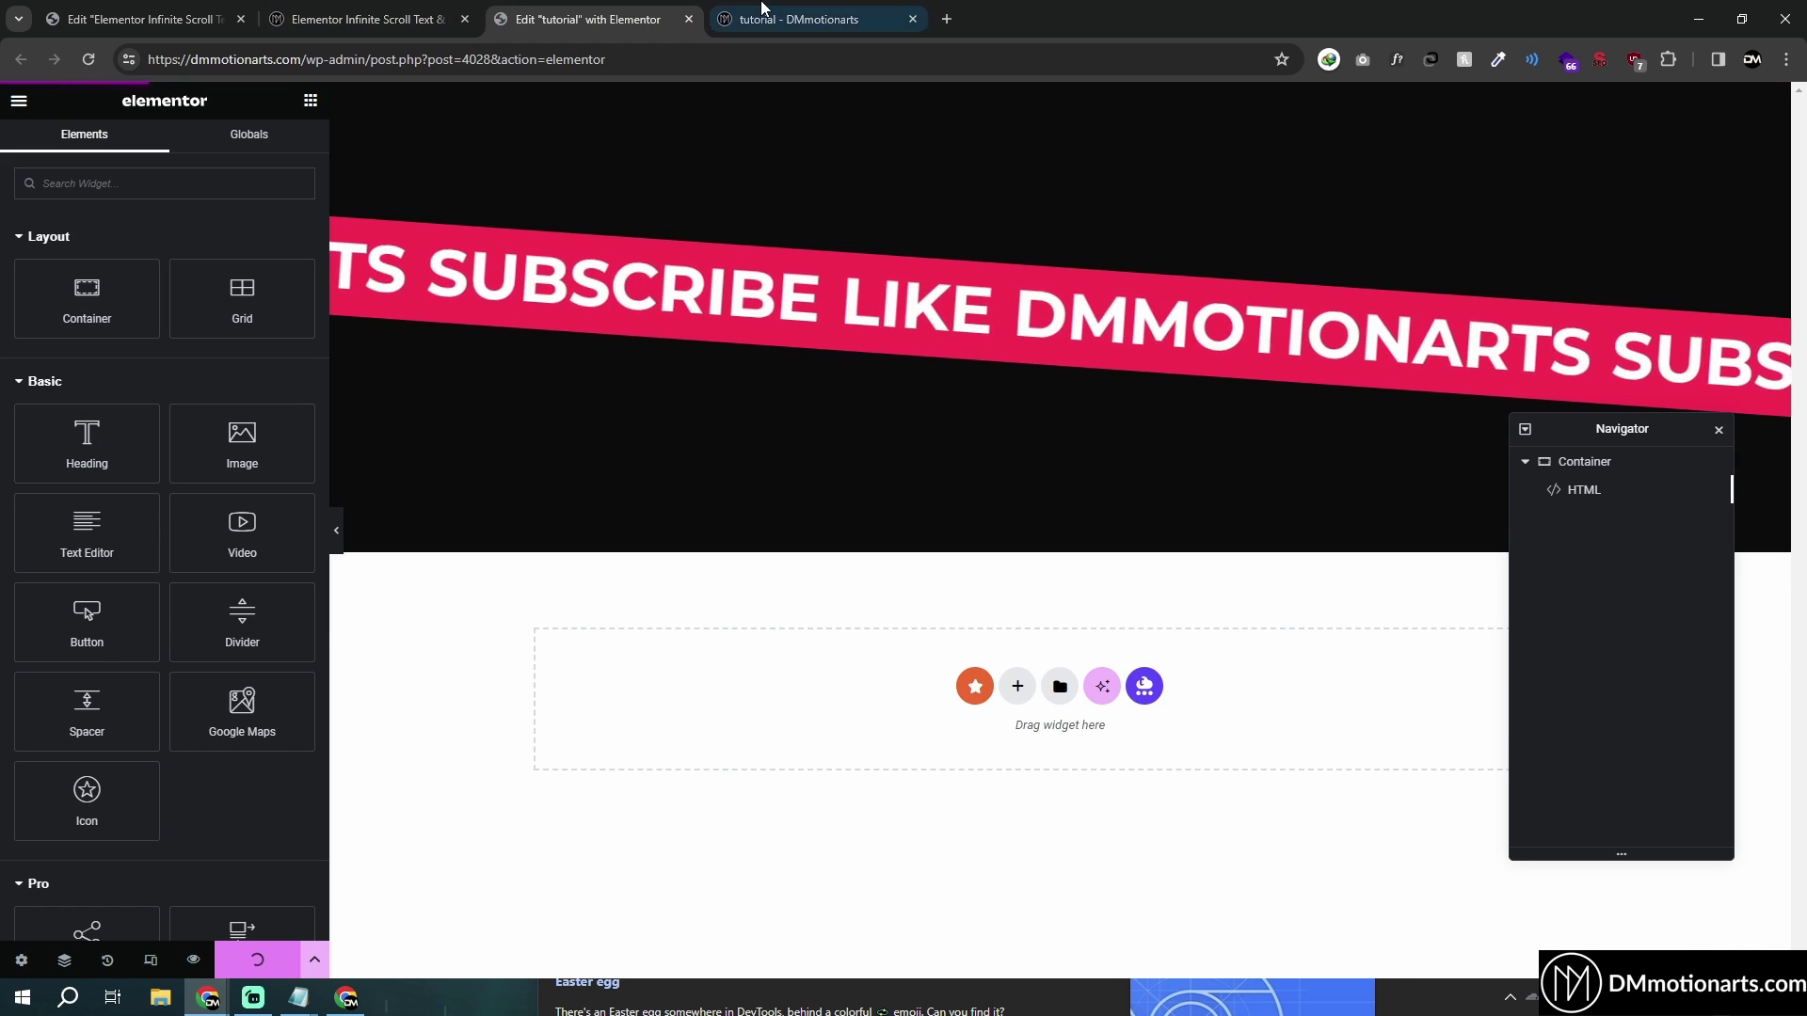
{"action": "left_click", "coordinate": [799, 19]}
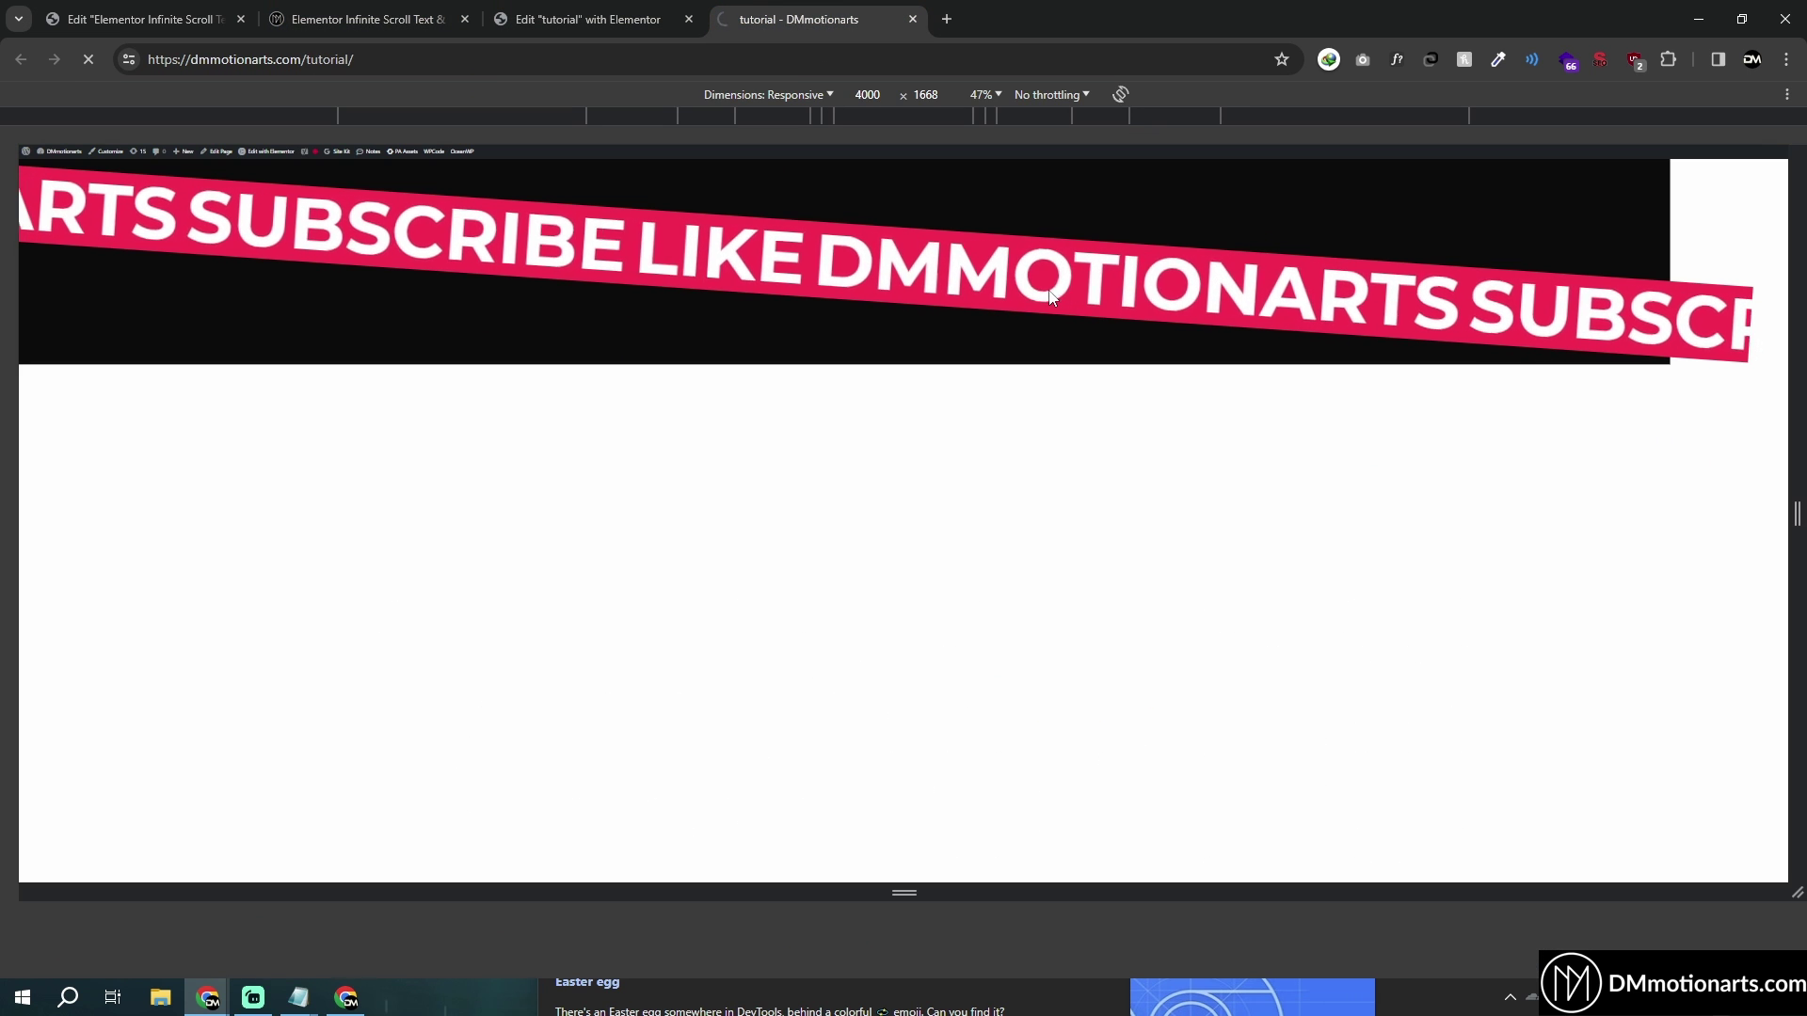
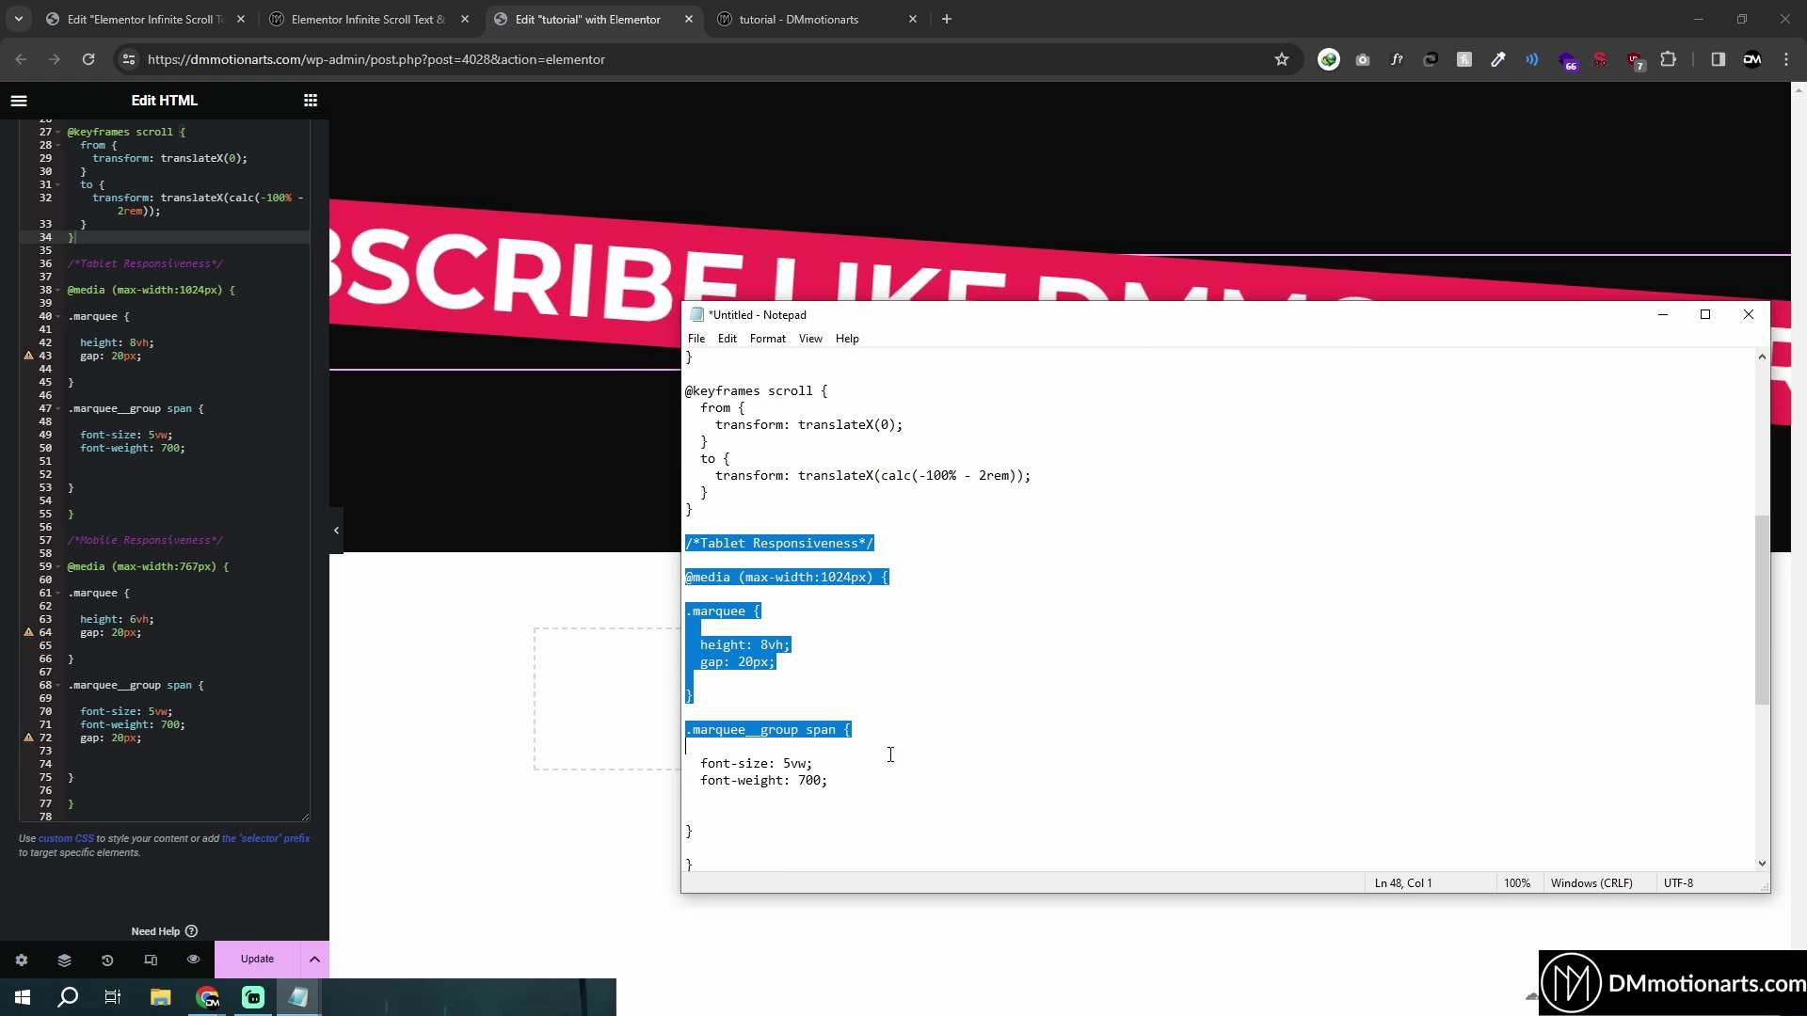
Step: Return from Notepad to the tablet media rules in the HTML widget's custom CSS
{"action": "left_click", "coordinate": [234, 491]}
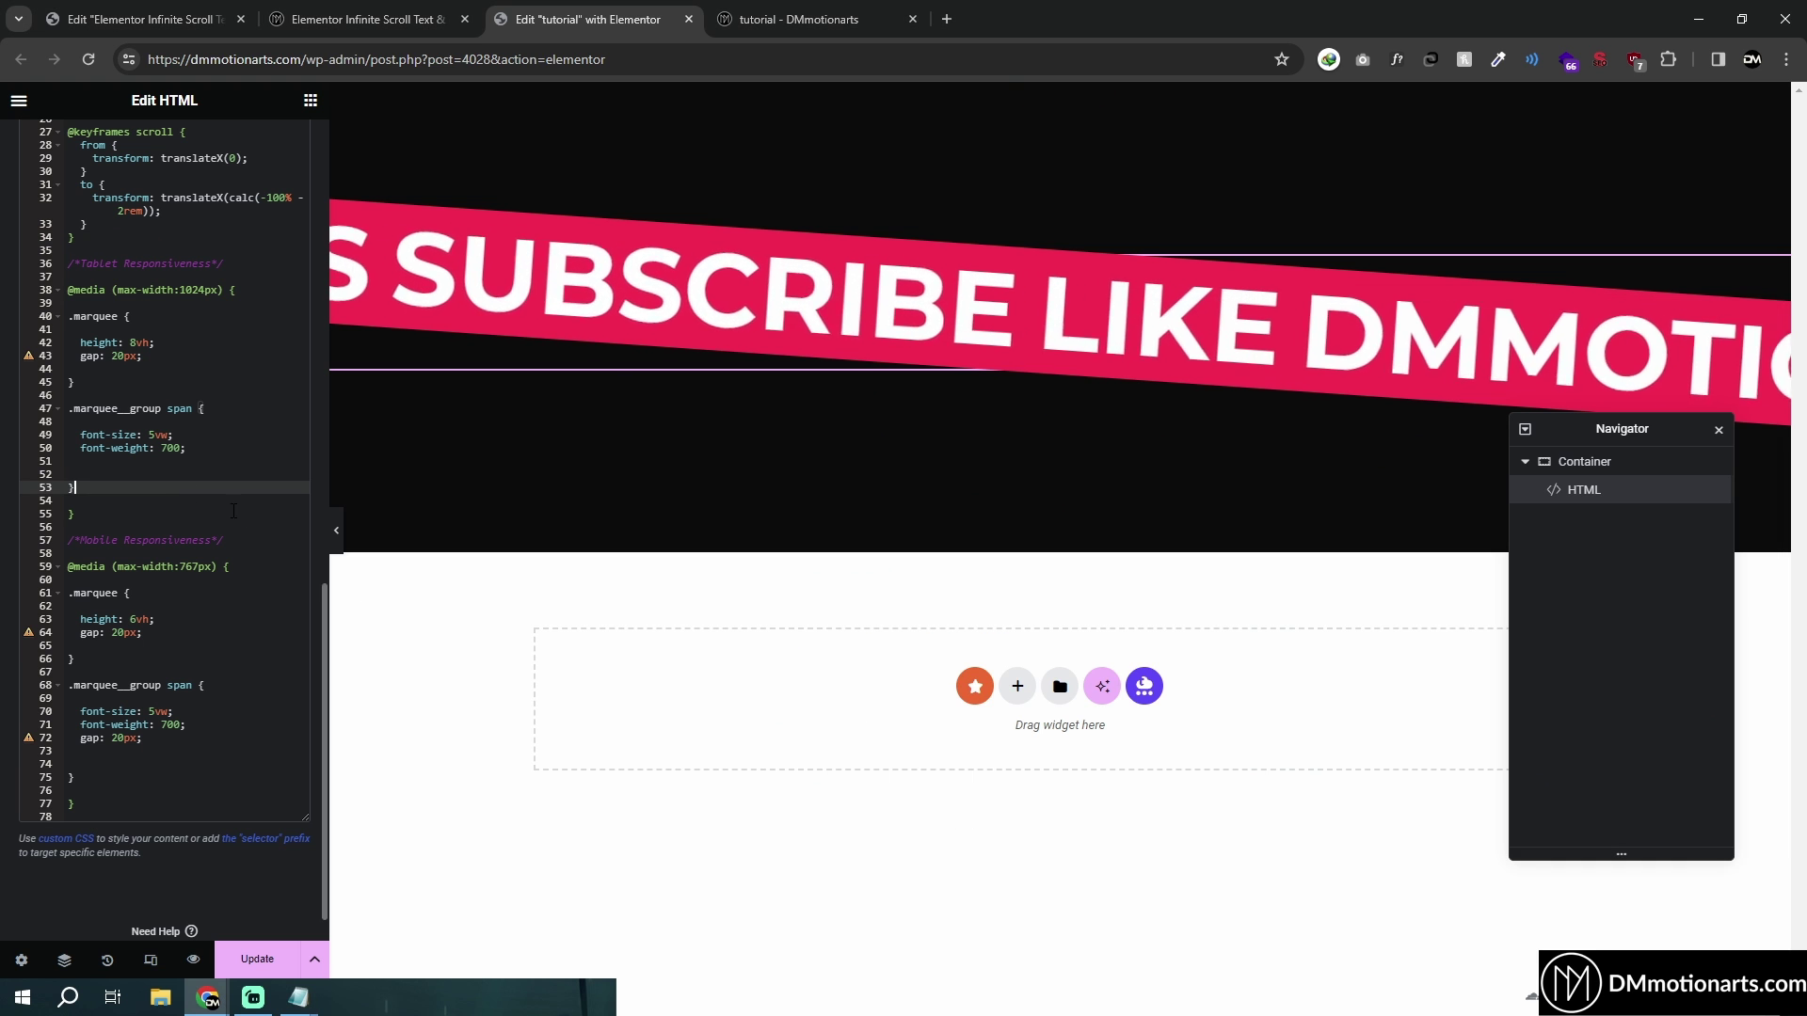
Step: Add gap: 20px; to the tablet .marquee__group span rule in Notepad, and return to that rule in the widget's custom CSS
{"action": "left_click", "coordinate": [298, 997]}
{"action": "scroll", "coordinate": [833, 612], "scroll_direction": "down", "scroll_amount": 2}
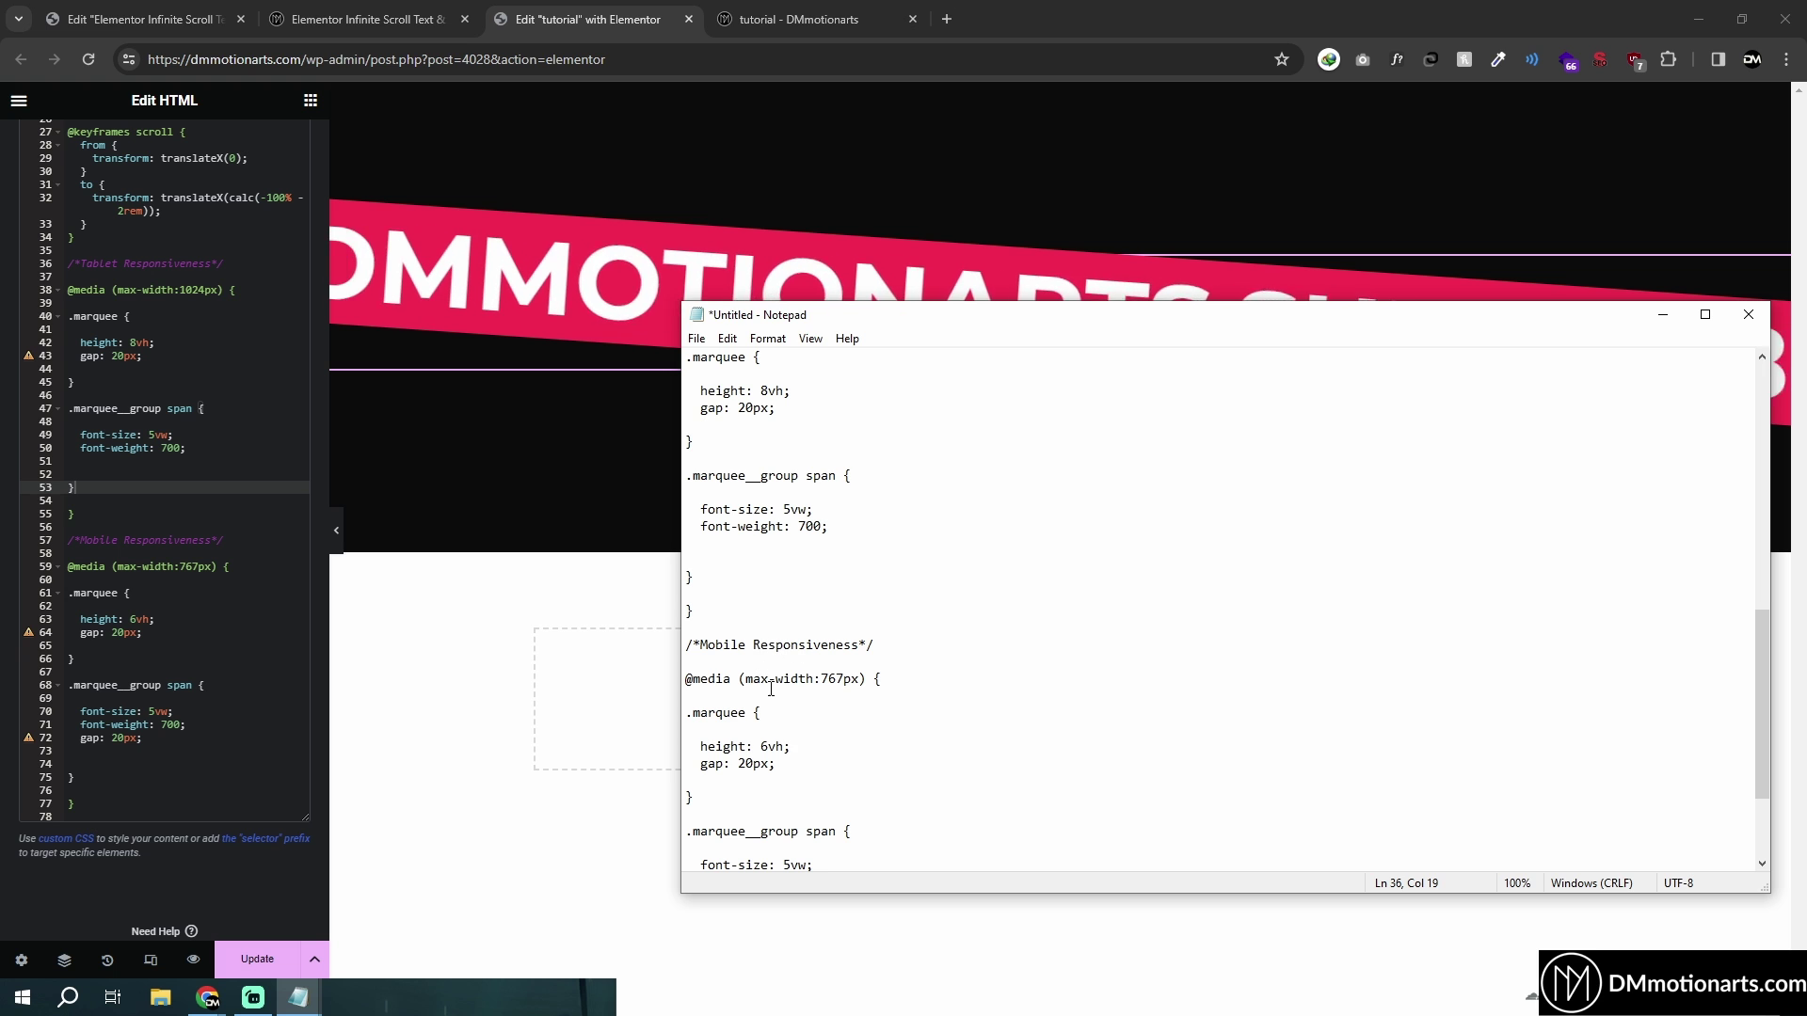
{"action": "scroll", "coordinate": [794, 852], "scroll_direction": "down", "scroll_amount": 2}
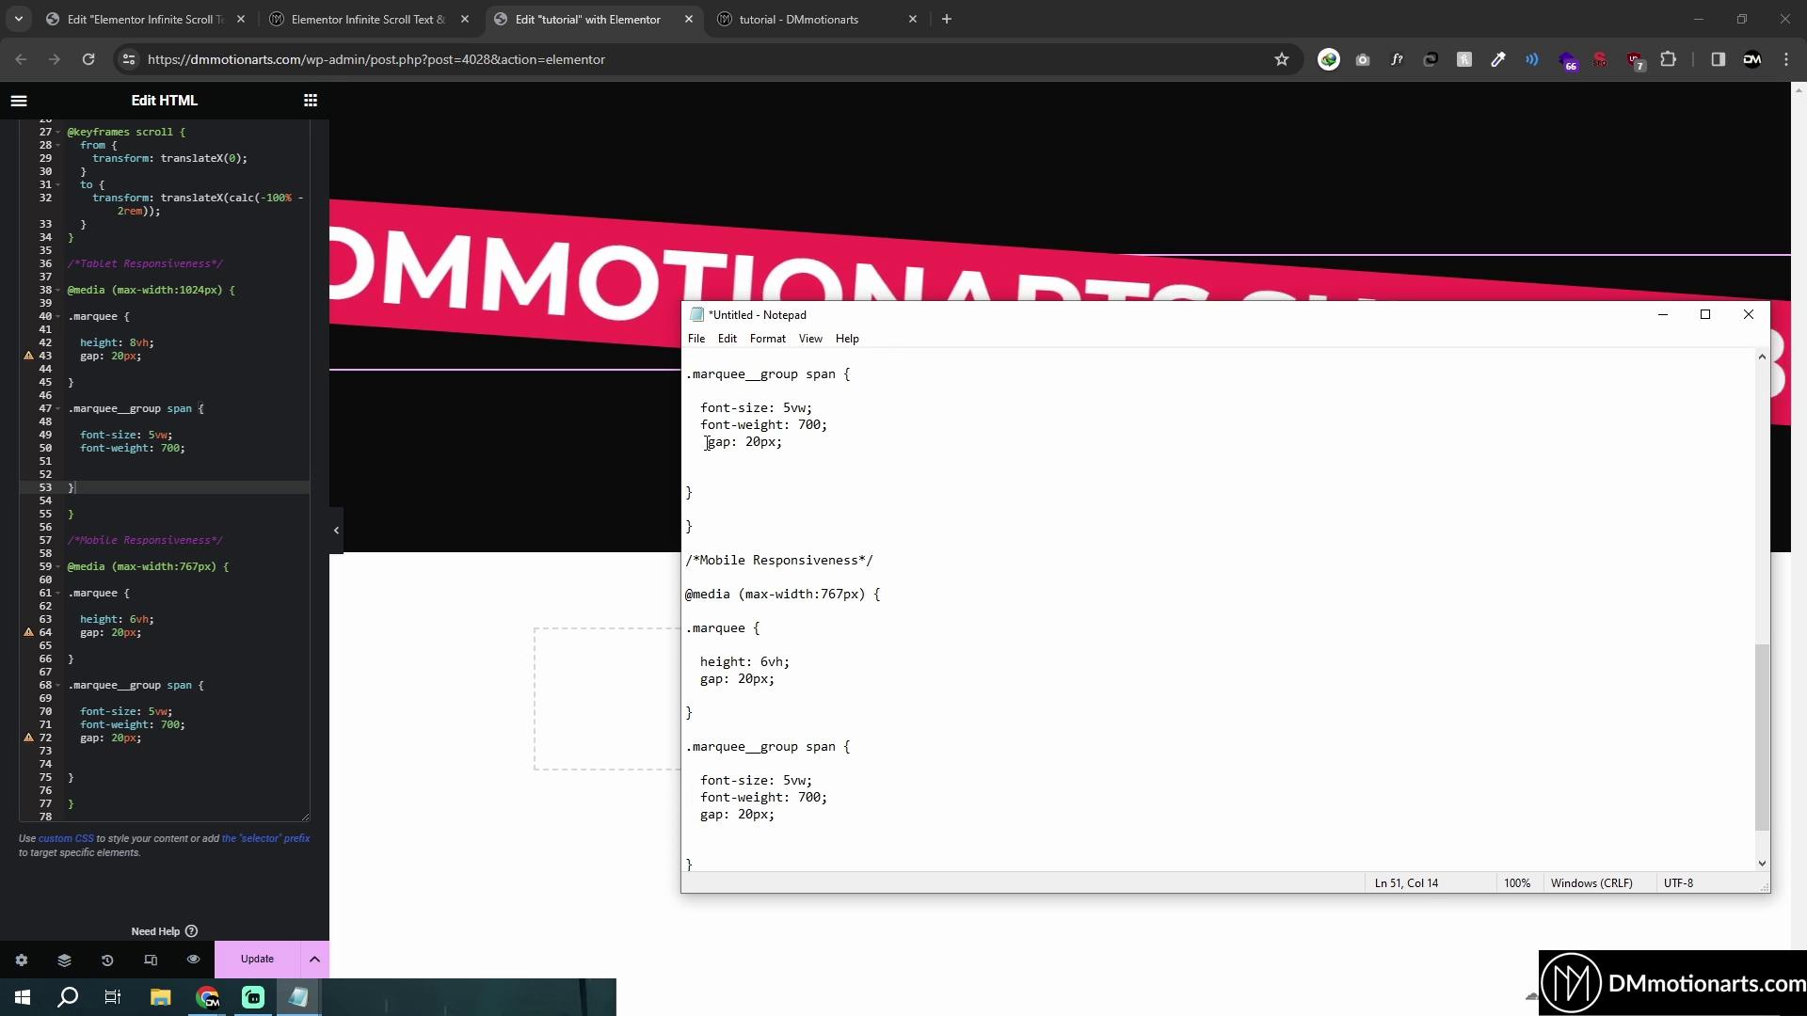
{"action": "left_click", "coordinate": [107, 459]}
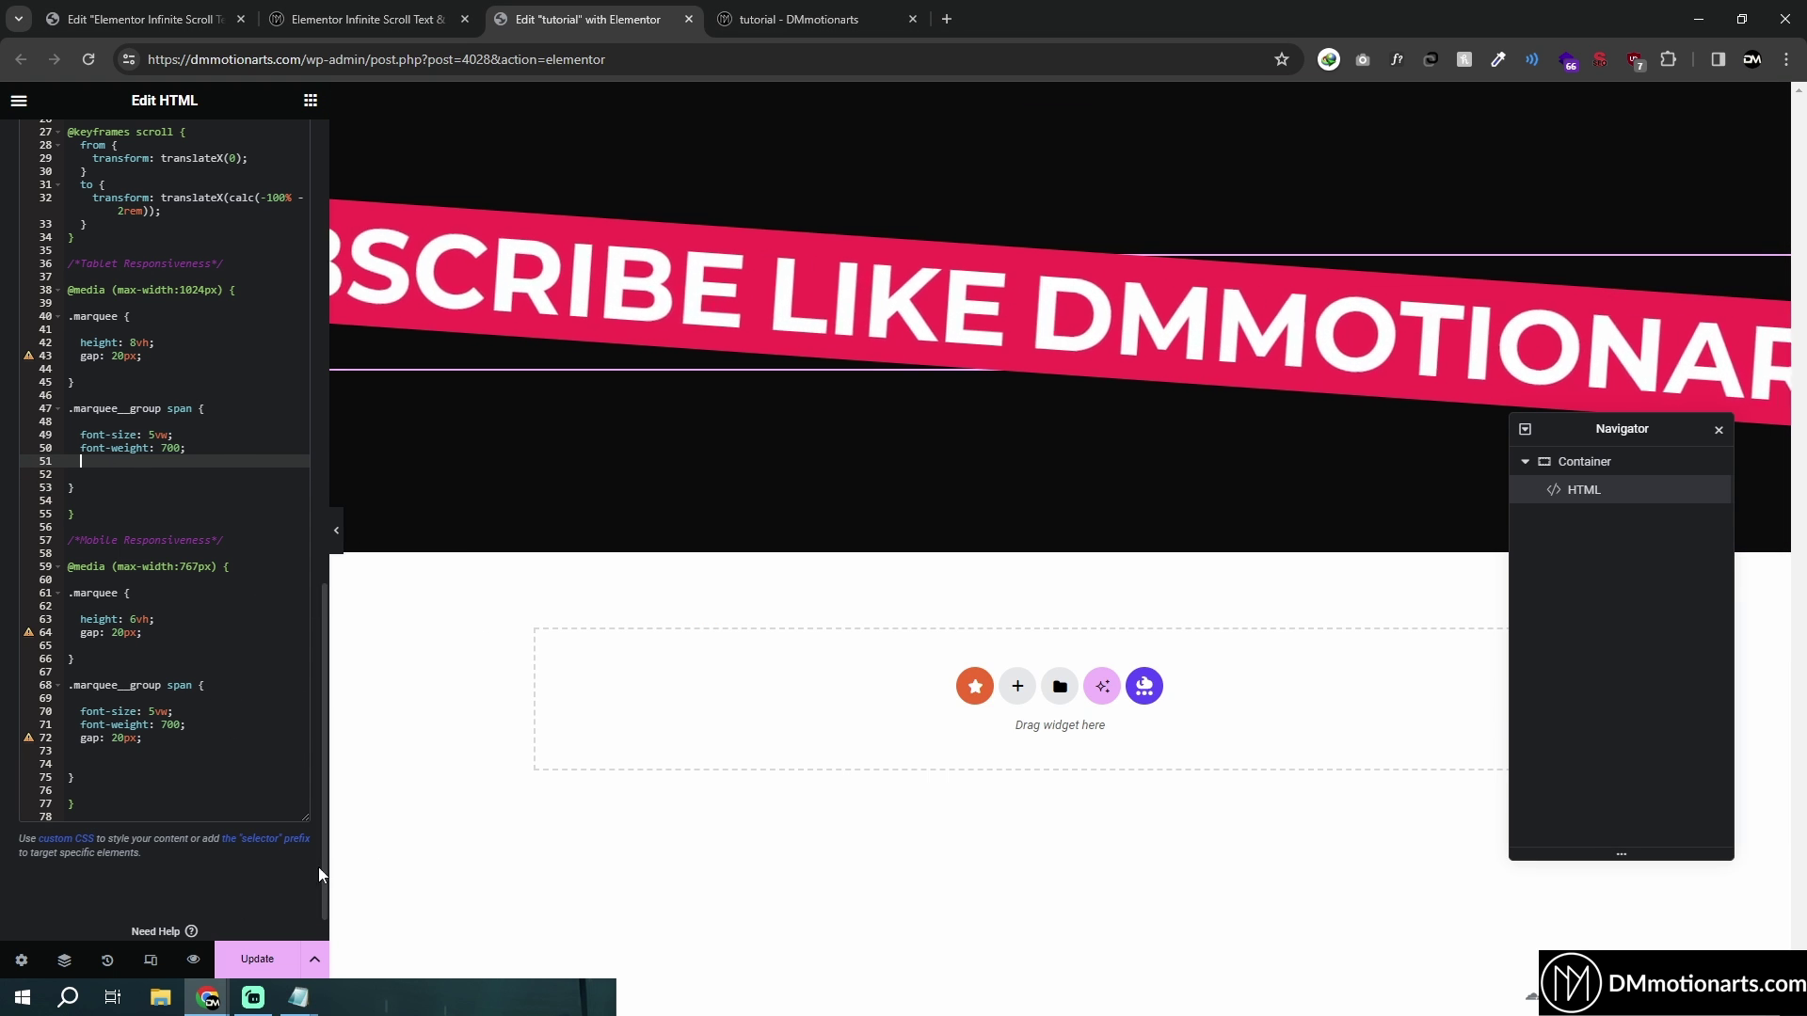
Step: Switch the editor preview to tablet size and set the mobile .marquee height to 100px in the custom CSS
{"action": "left_click", "coordinate": [151, 960]}
{"action": "left_click", "coordinate": [988, 99]}
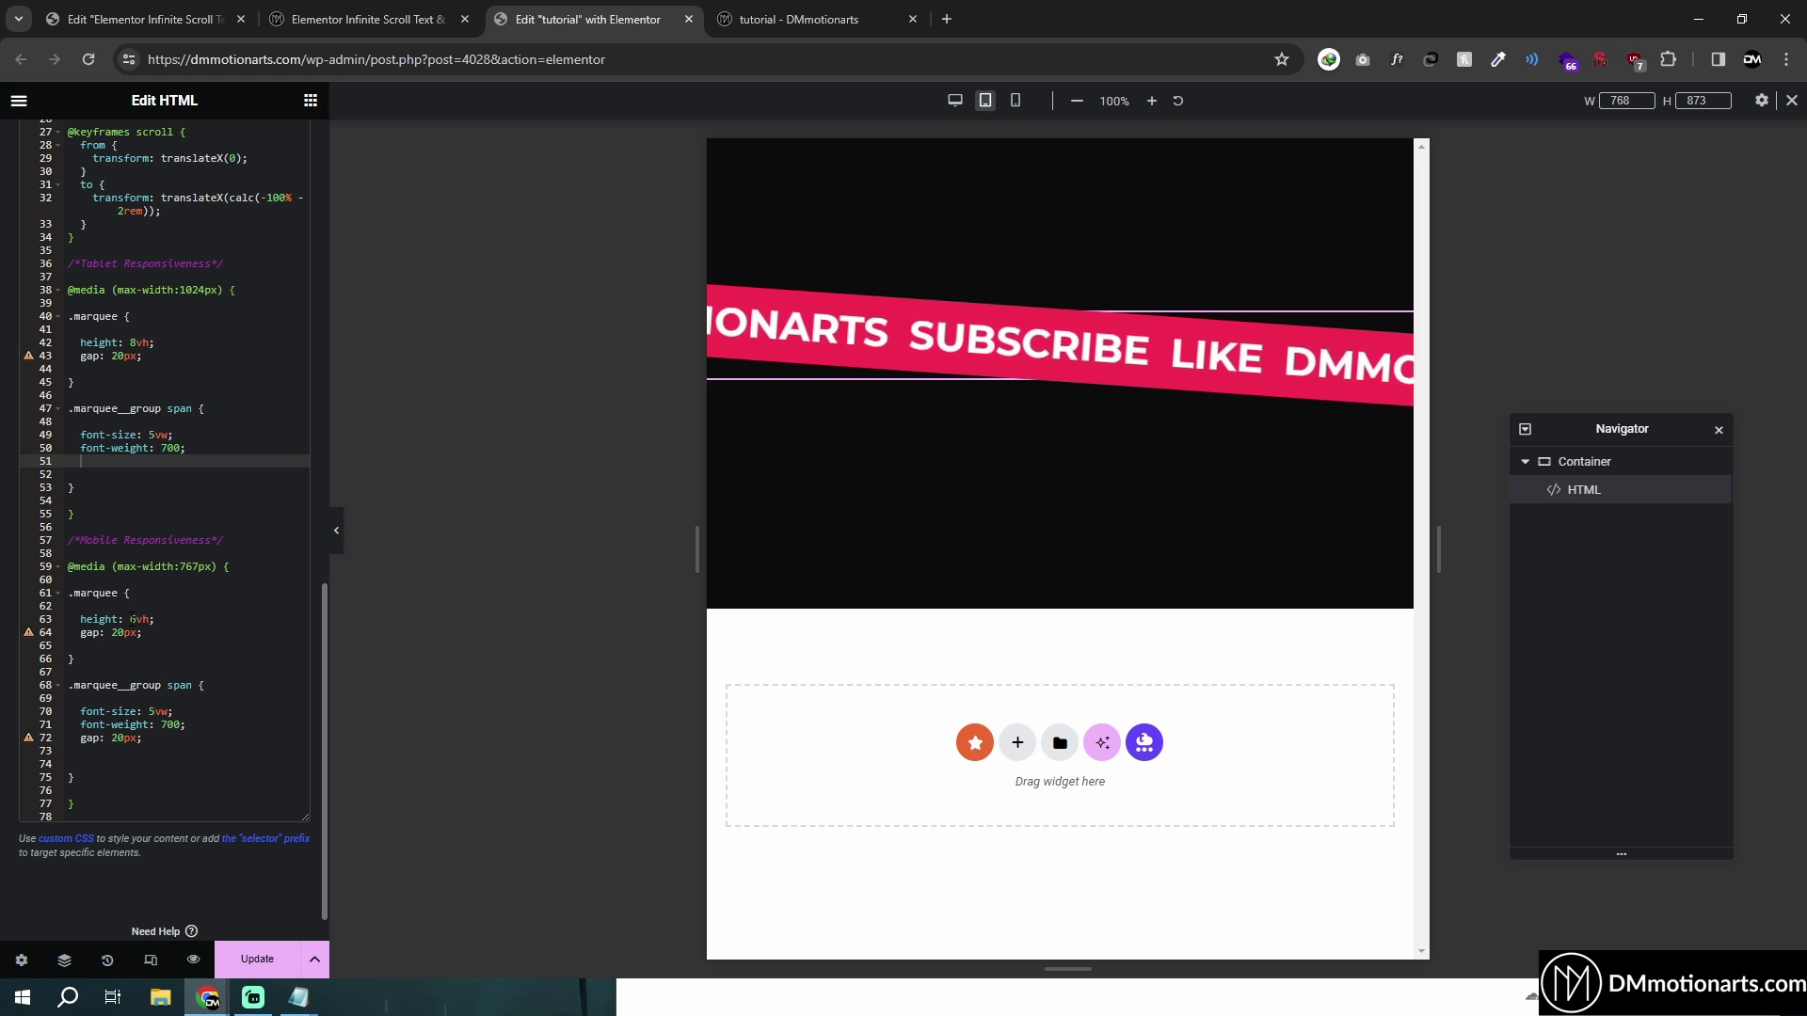
{"action": "type", "text": "100"}
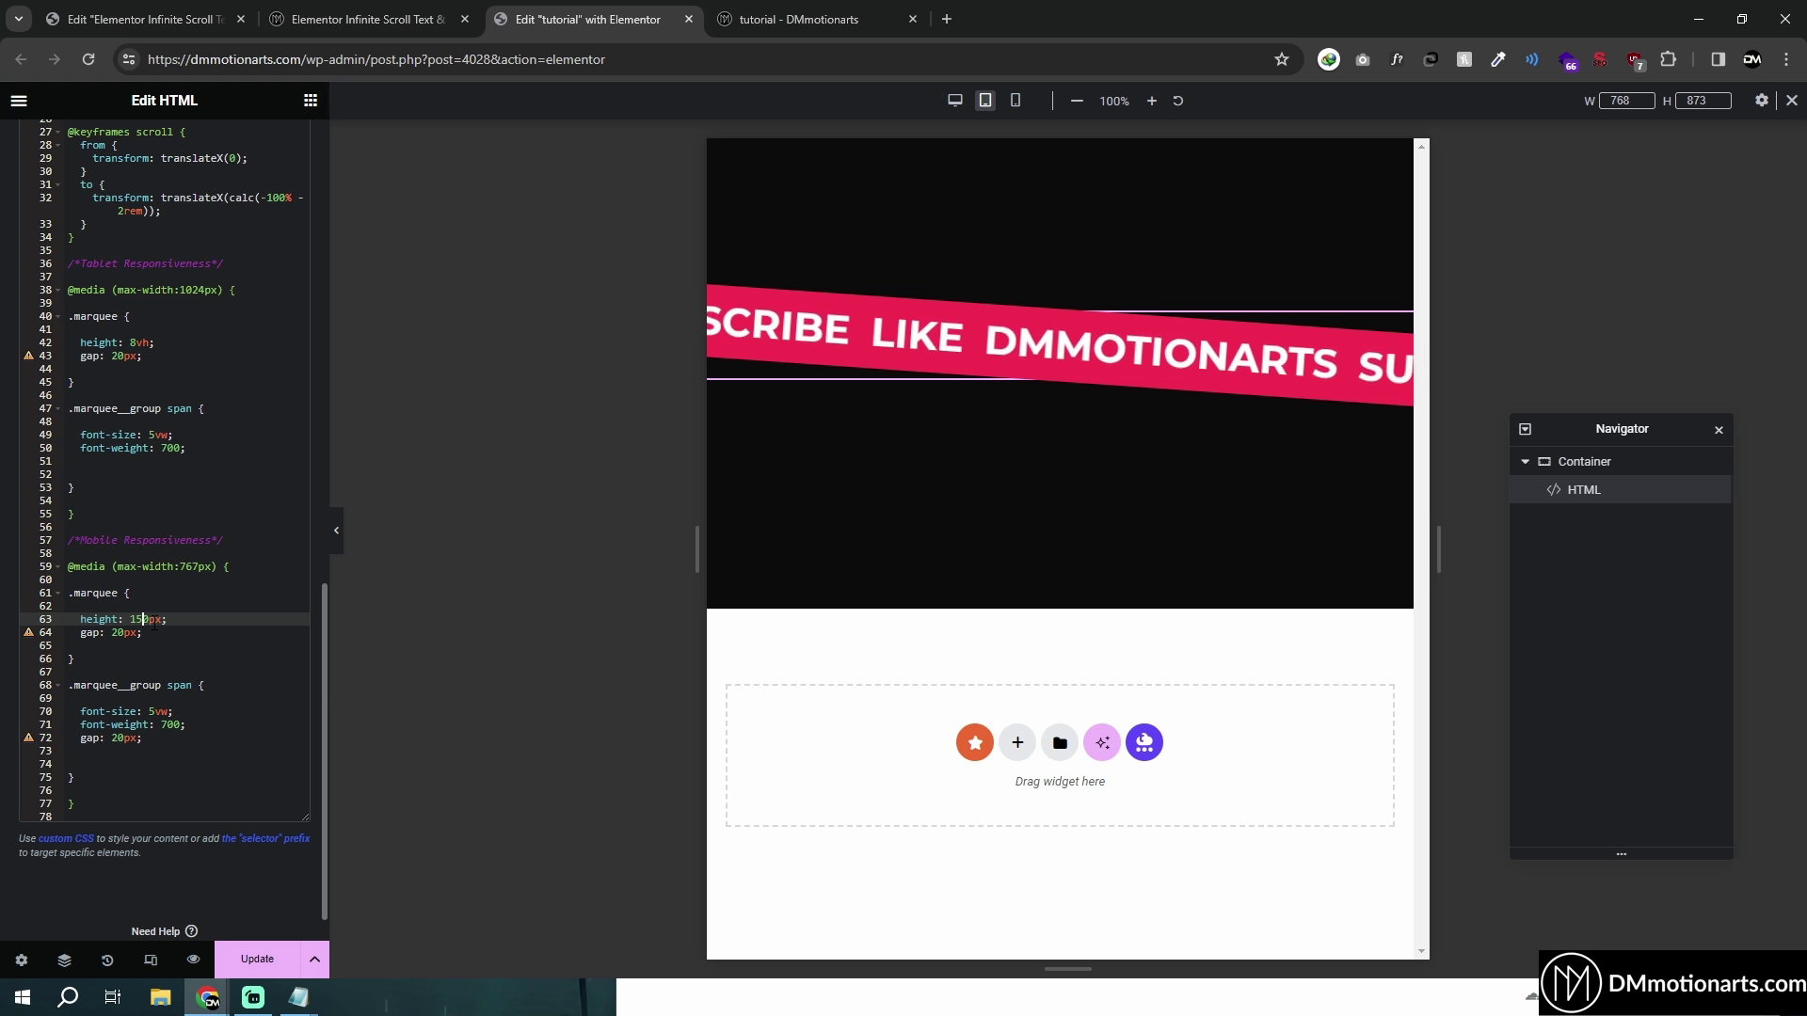
{"action": "left_click", "coordinate": [156, 421]}
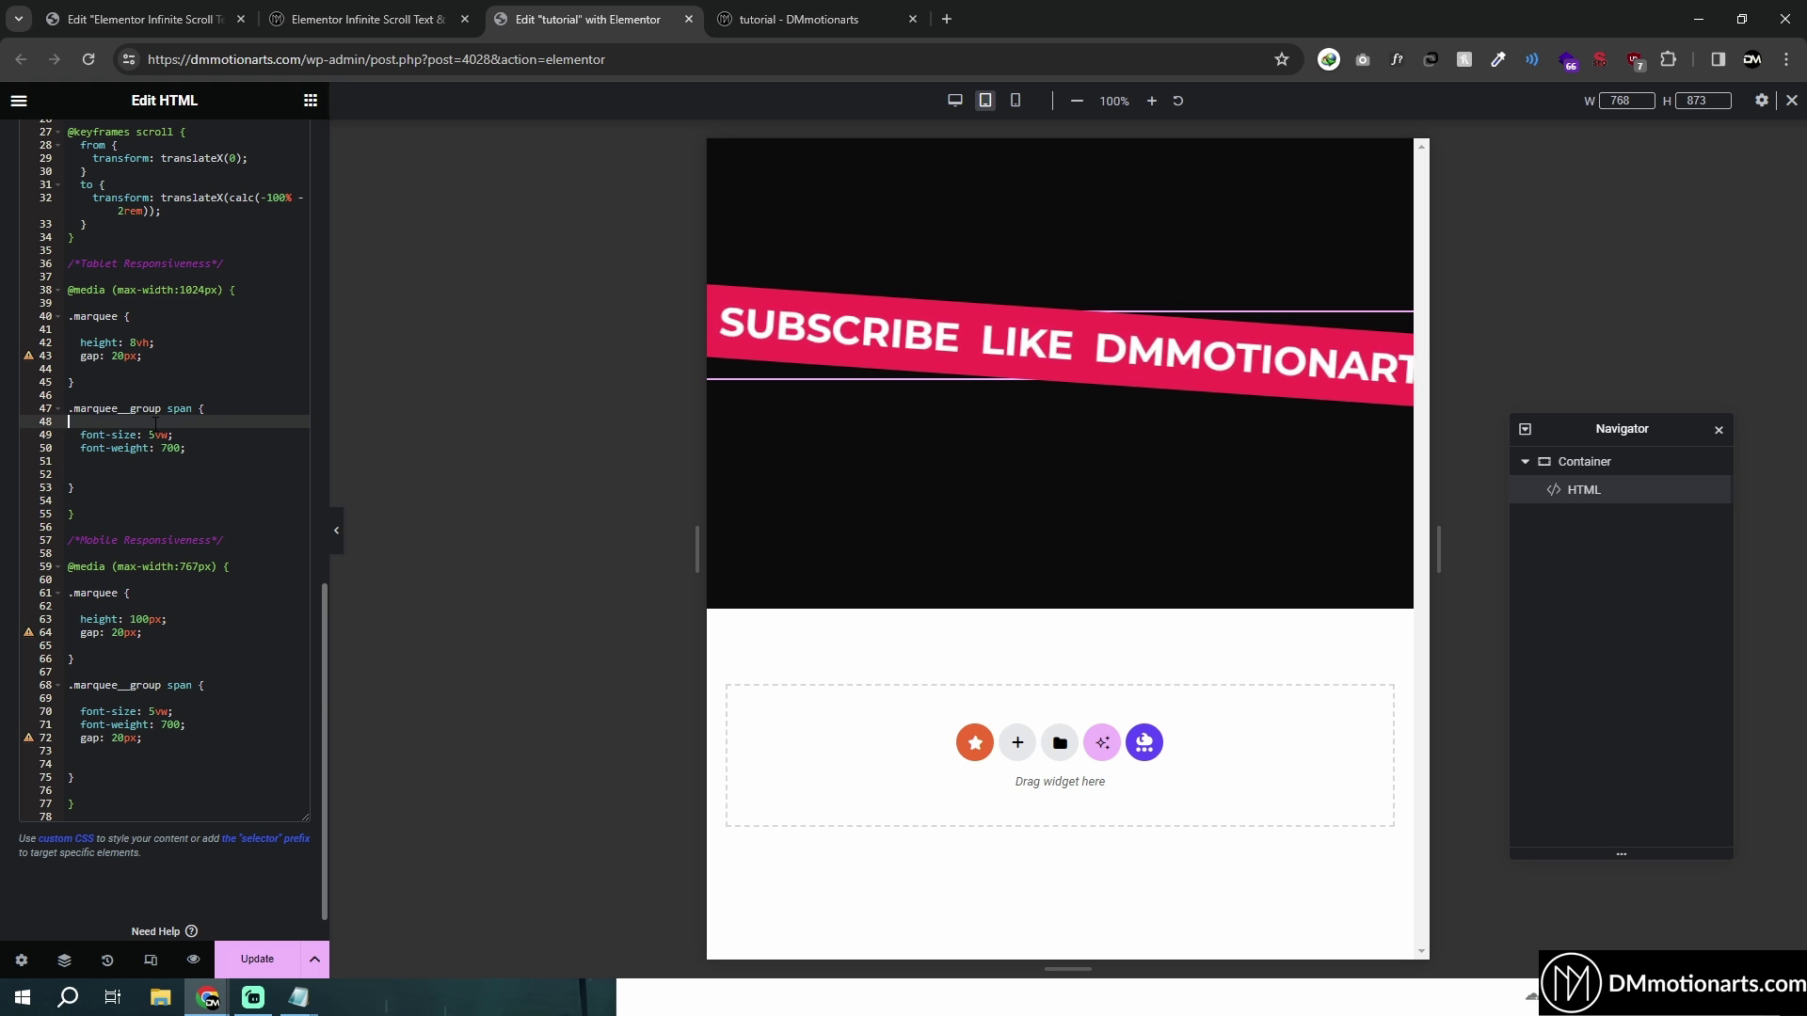
Step: Set the height of .marquee in the tablet media rules to 80px
{"action": "left_click", "coordinate": [131, 343]}
{"action": "key", "text": "Delete"}
{"action": "key", "text": "Delete"}
{"action": "type", "text": "100"}
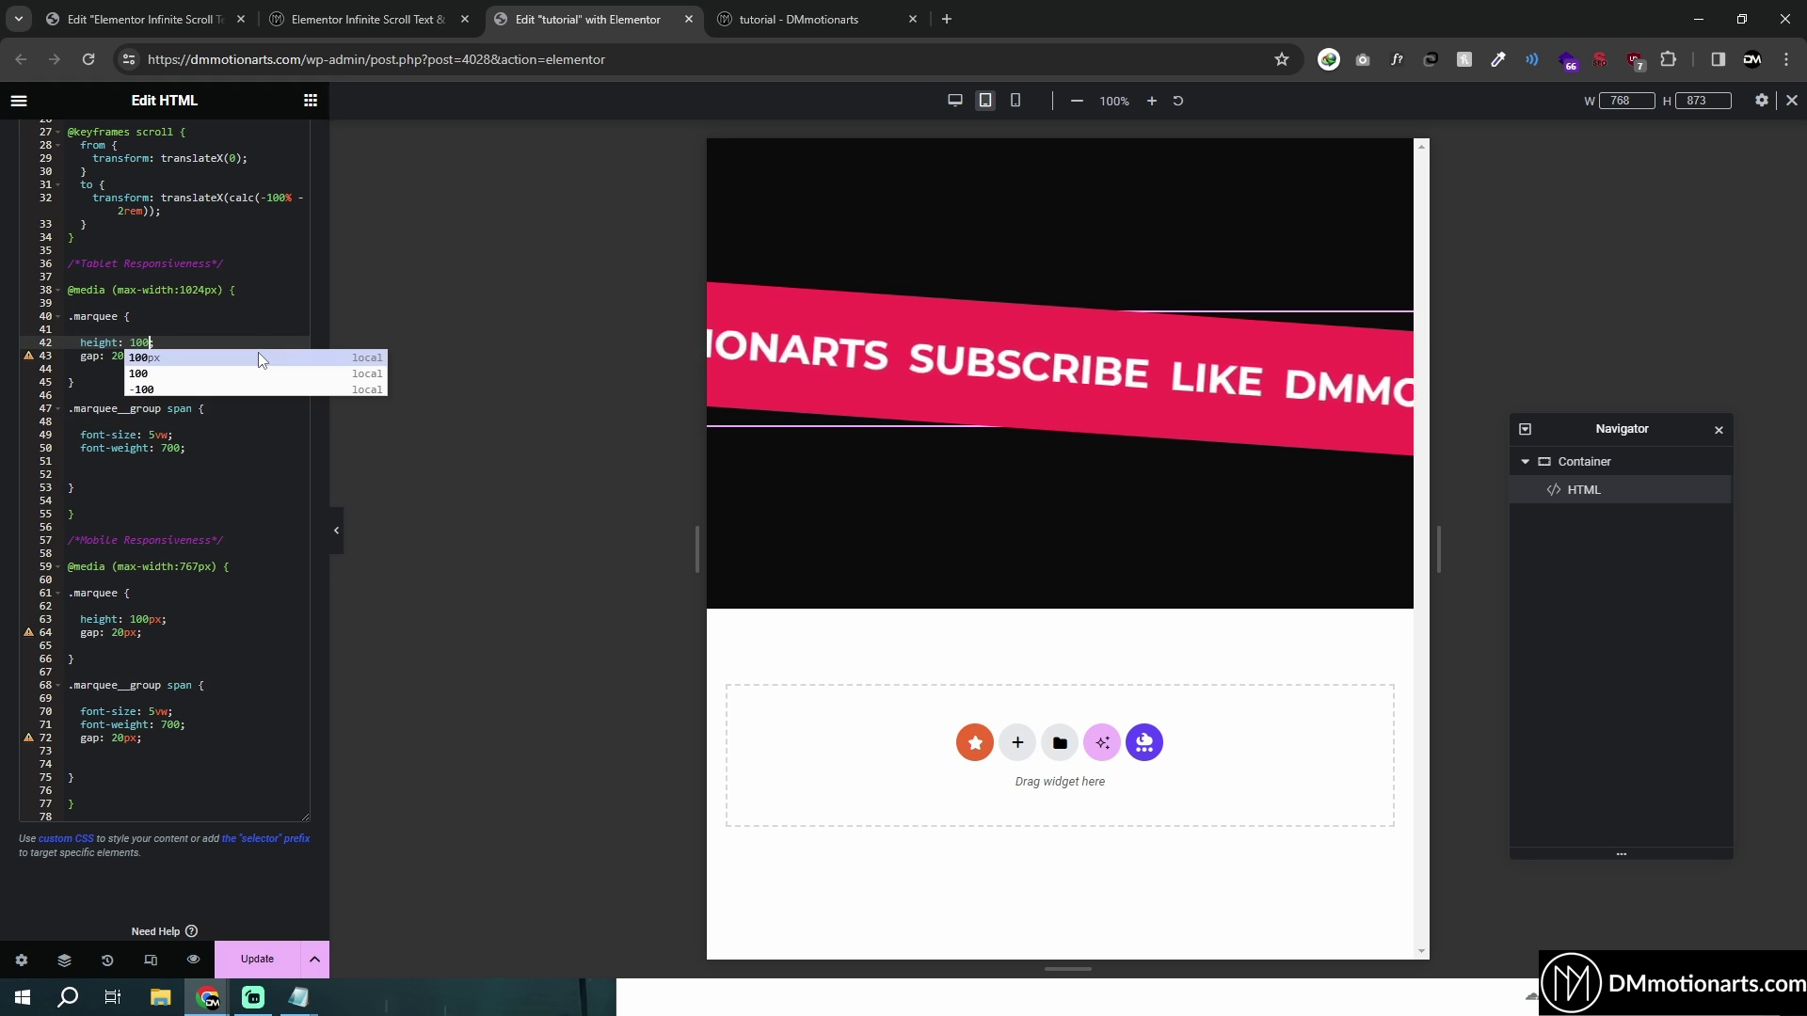
{"action": "key", "text": "Return"}
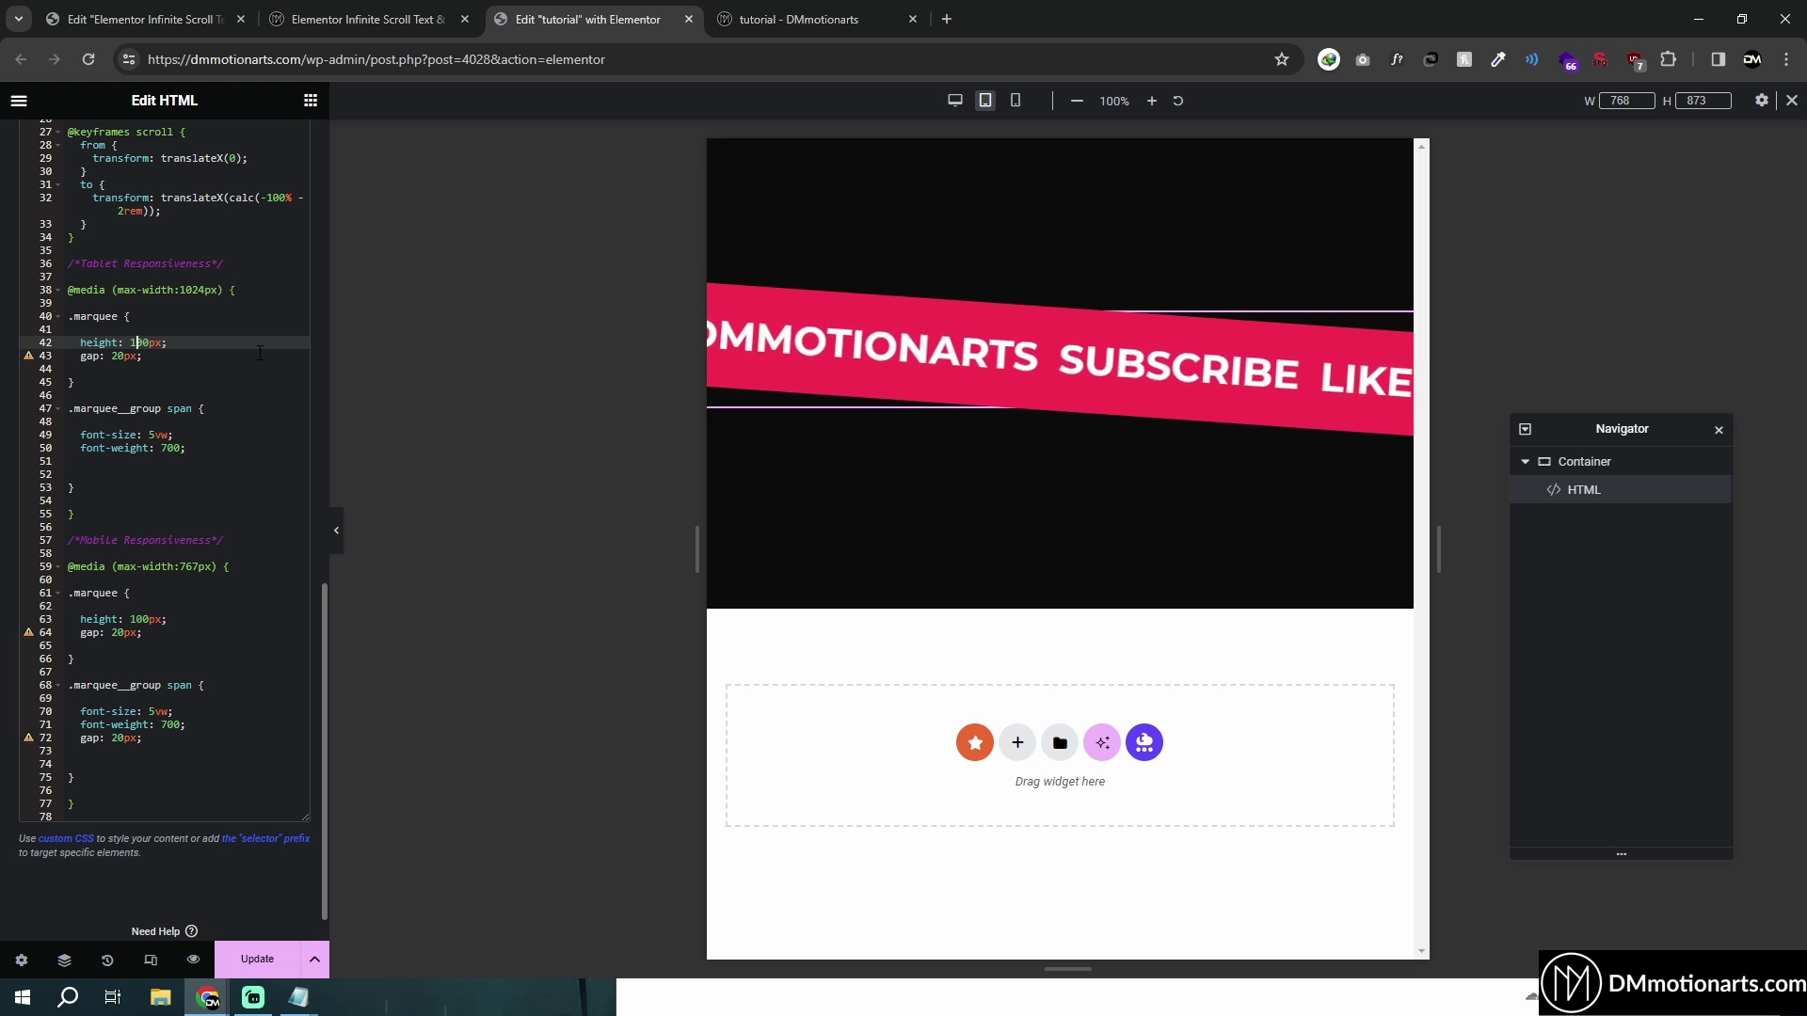
{"action": "key", "text": "BackSpace"}
{"action": "key", "text": "Delete"}
{"action": "type", "text": "8"}
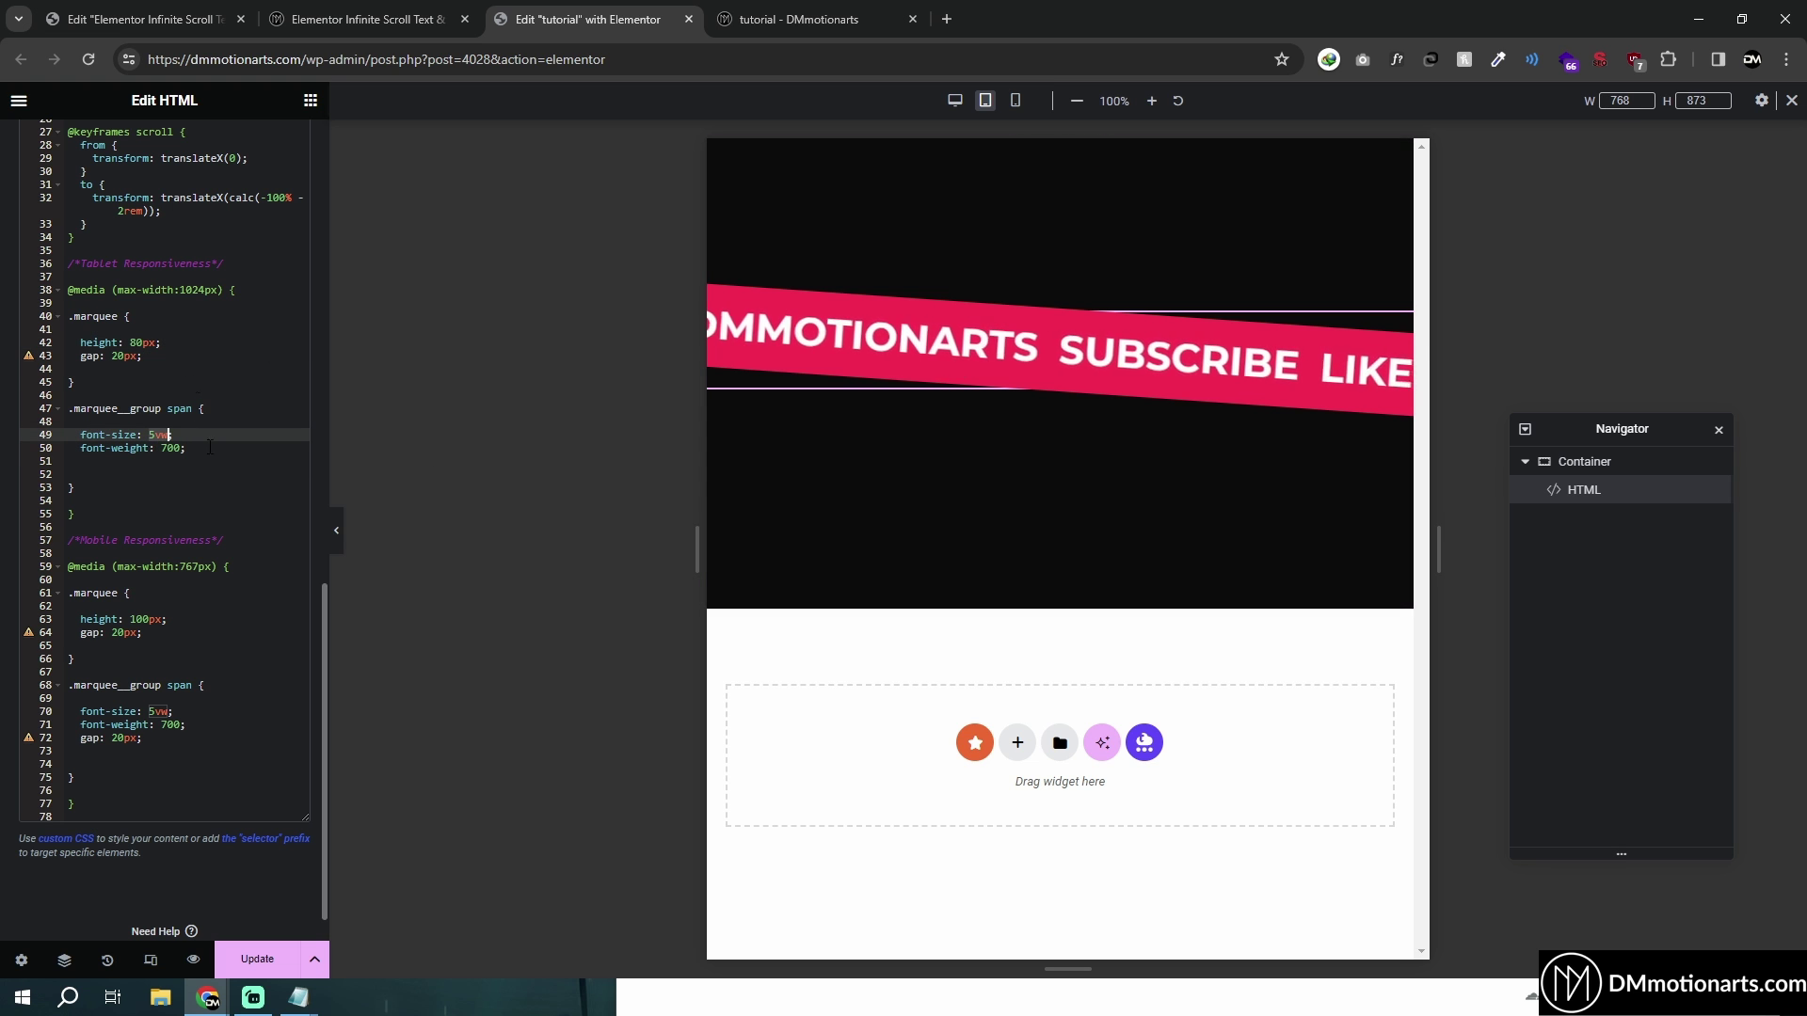
Step: Return the editor preview to desktop size and open the marquee widget's HTML code
{"action": "scroll", "coordinate": [321, 840], "scroll_direction": "up", "scroll_amount": 15}
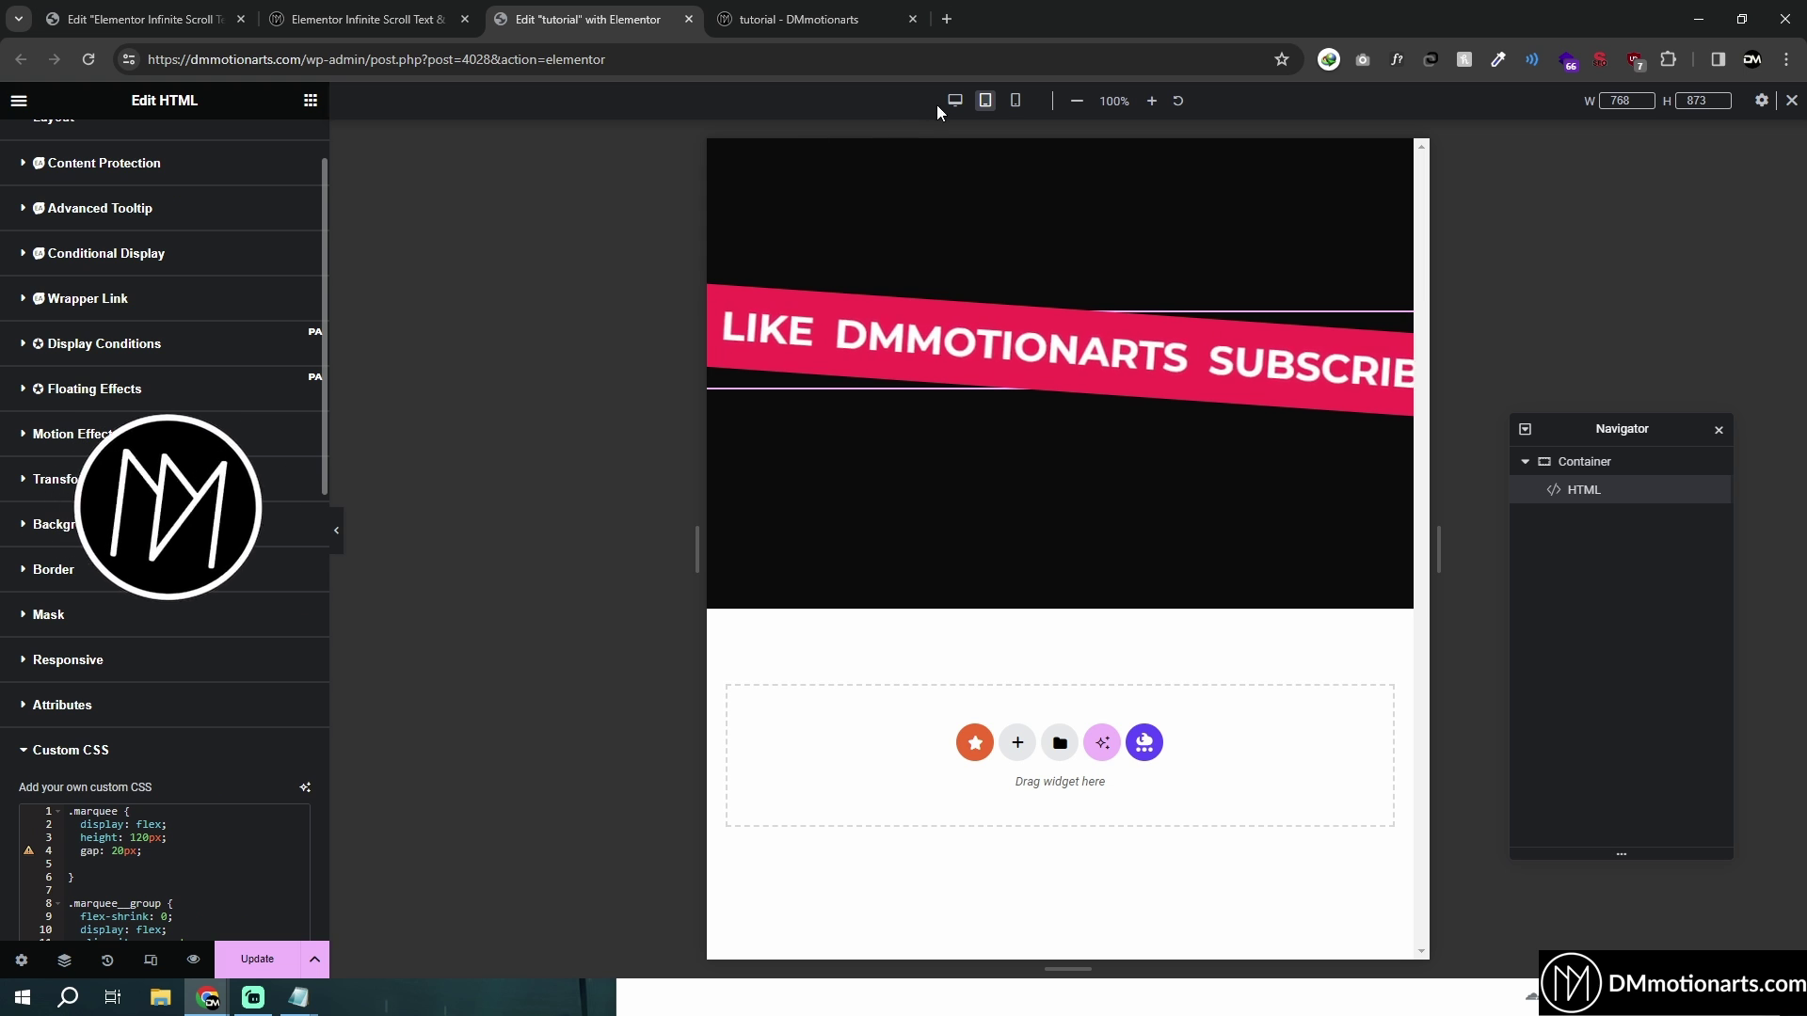
{"action": "left_click", "coordinate": [955, 101]}
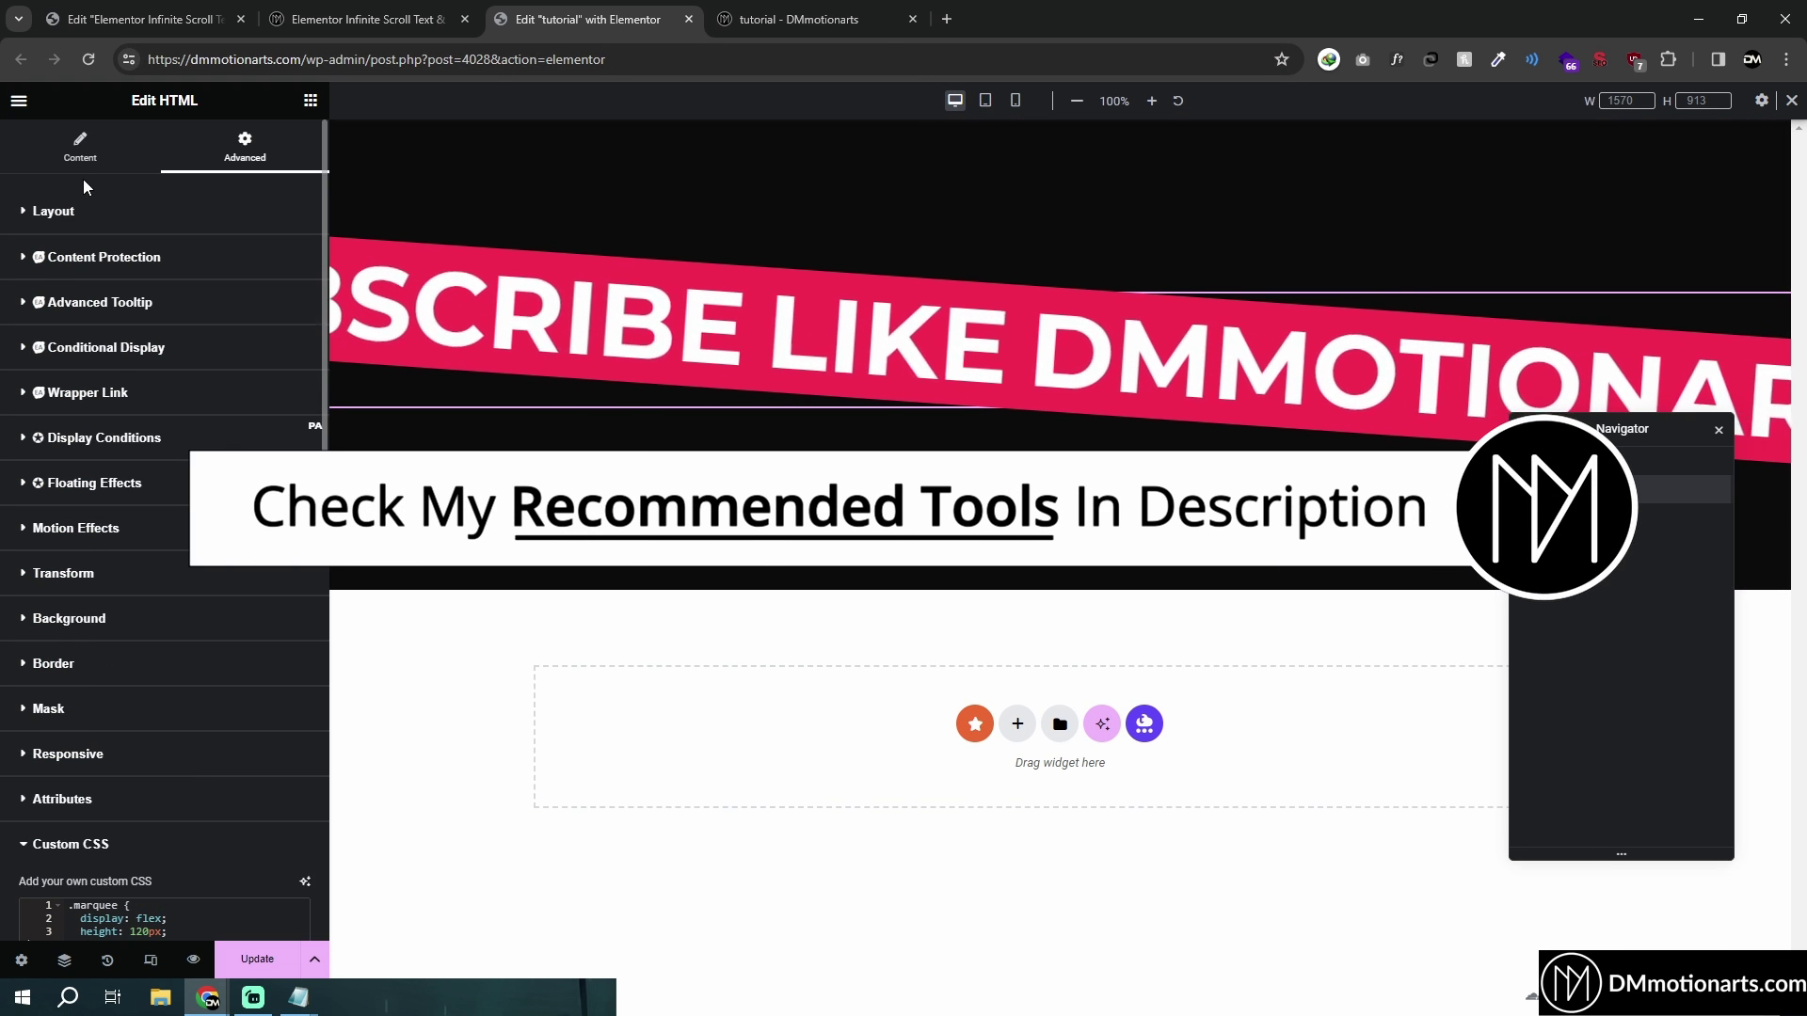
{"action": "left_click", "coordinate": [838, 335]}
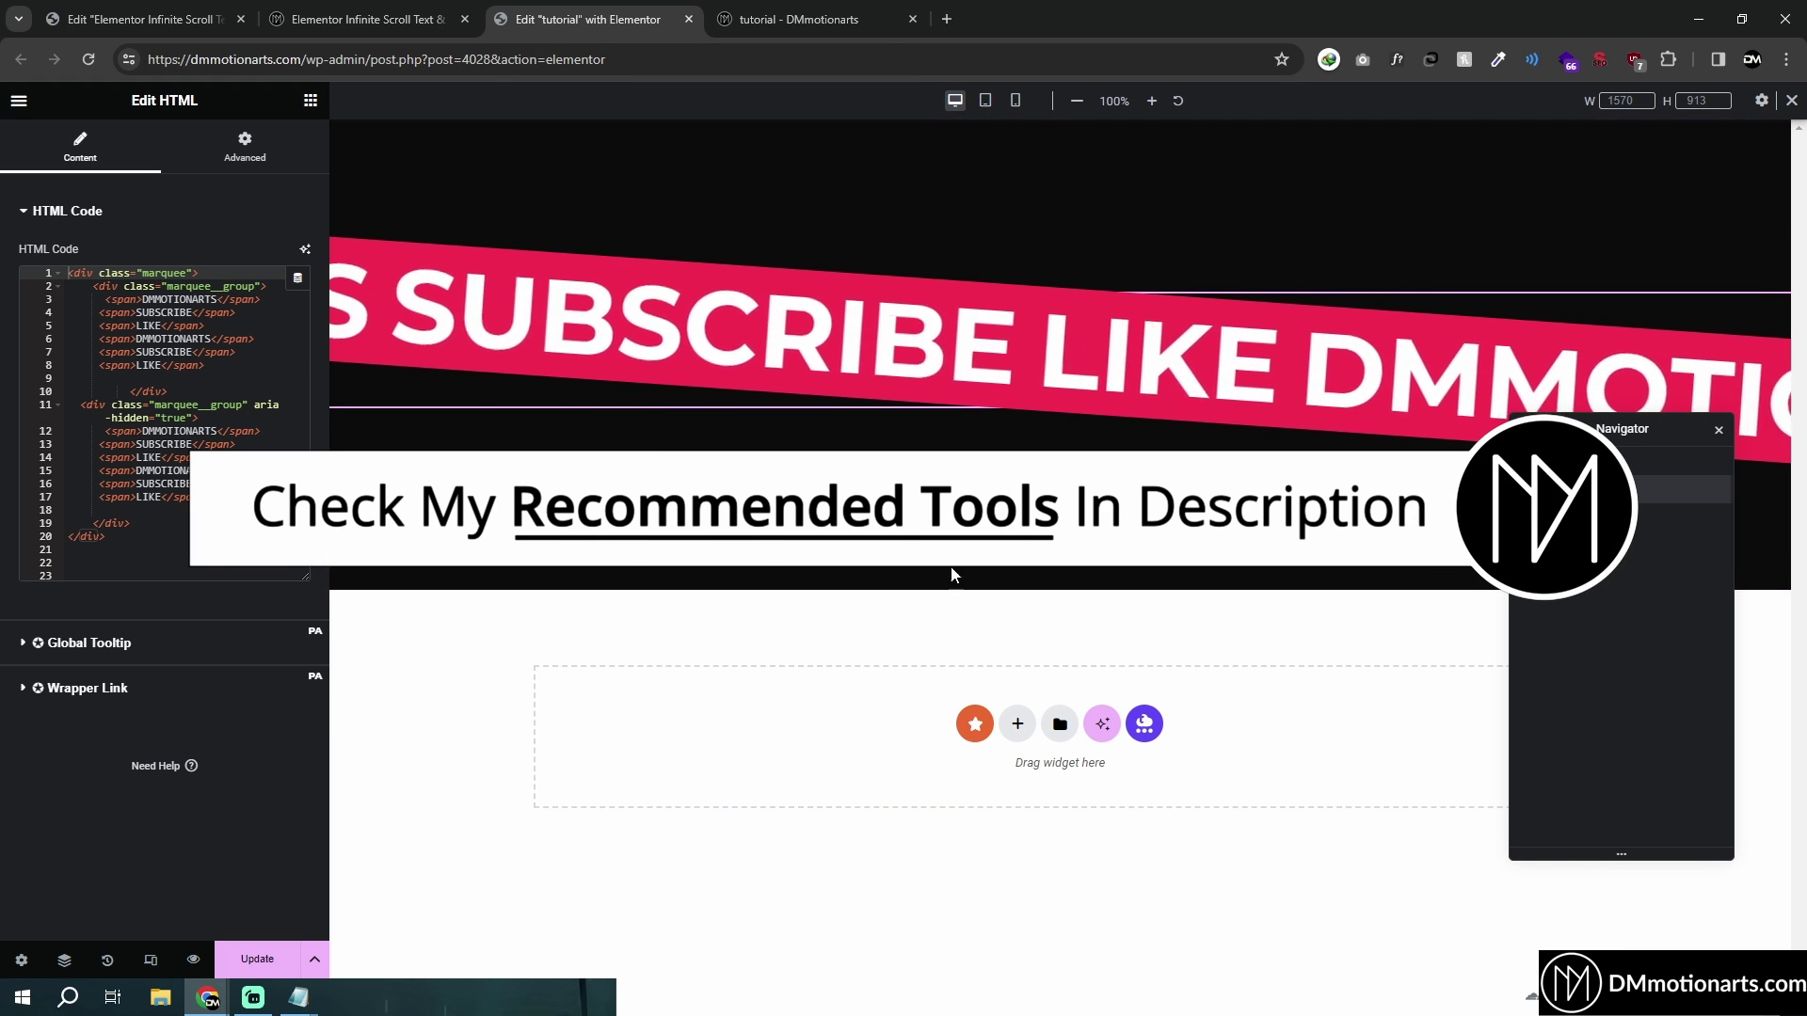
Step: Examine the image carousel settings on the finished example page, and return to the tutorial page's editor
{"action": "left_click", "coordinate": [198, 19]}
{"action": "left_click", "coordinate": [951, 595]}
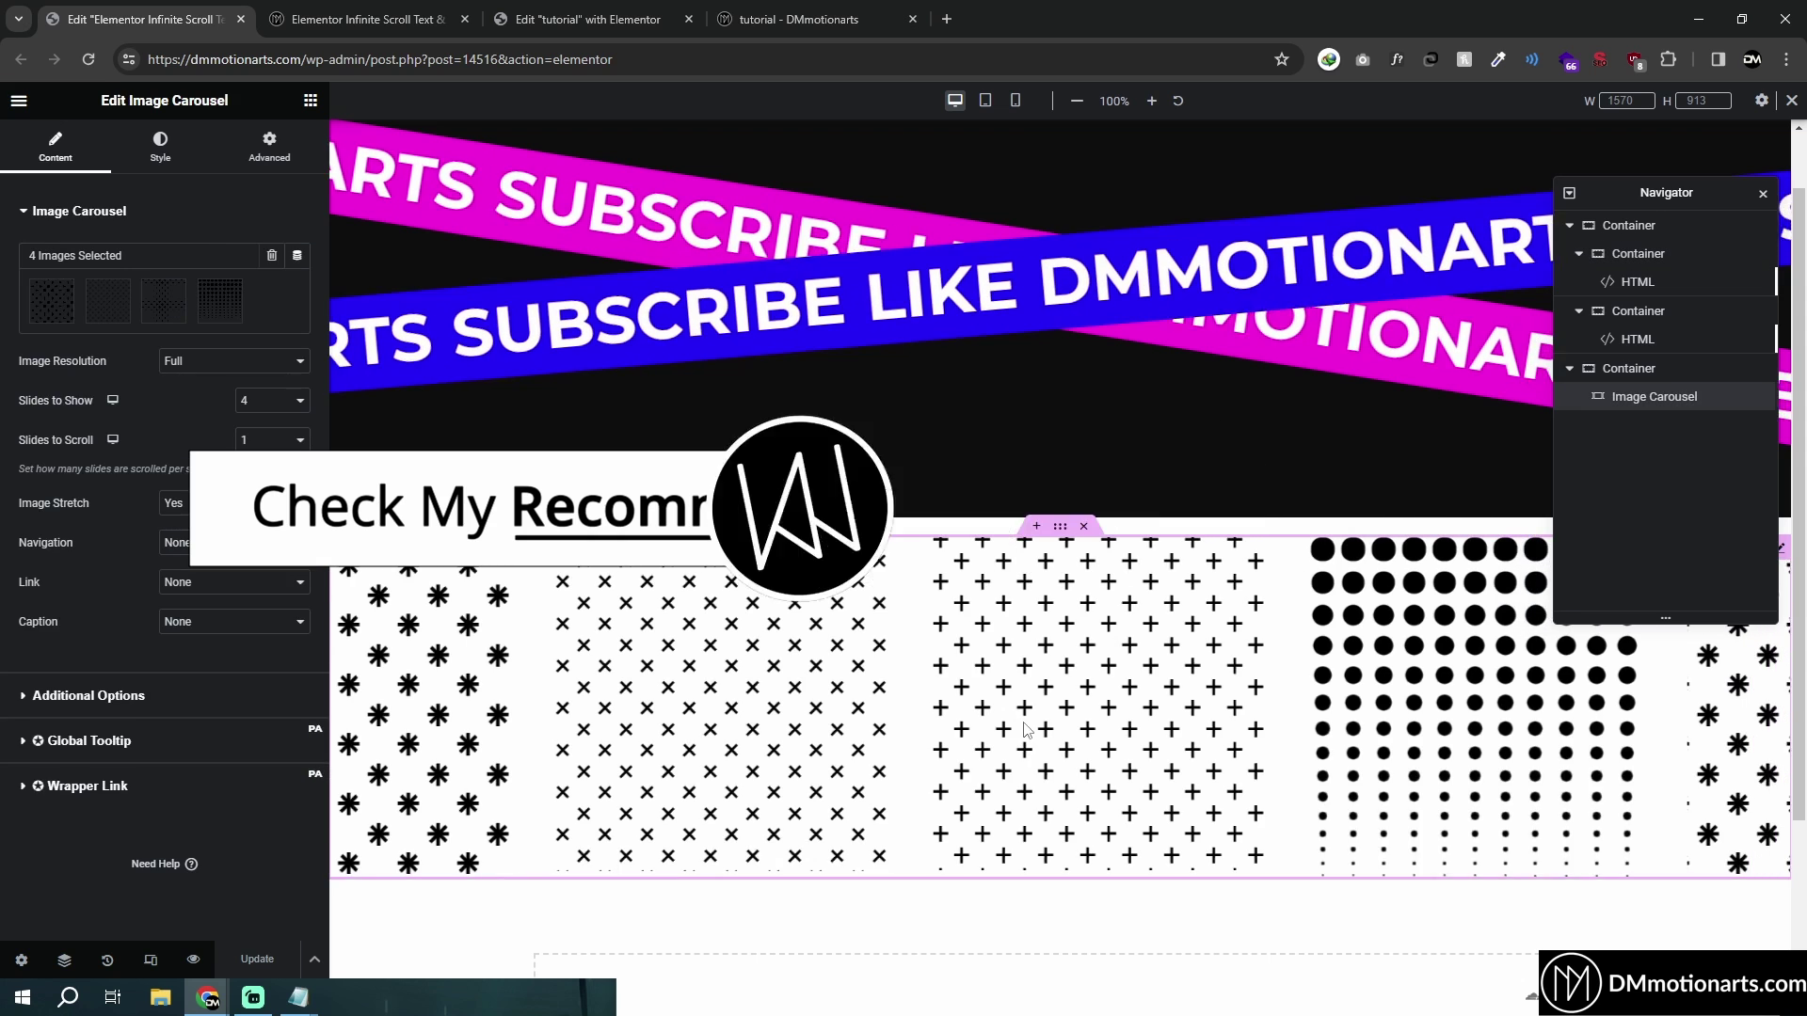
{"action": "left_click", "coordinate": [368, 19]}
{"action": "left_click", "coordinate": [565, 12]}
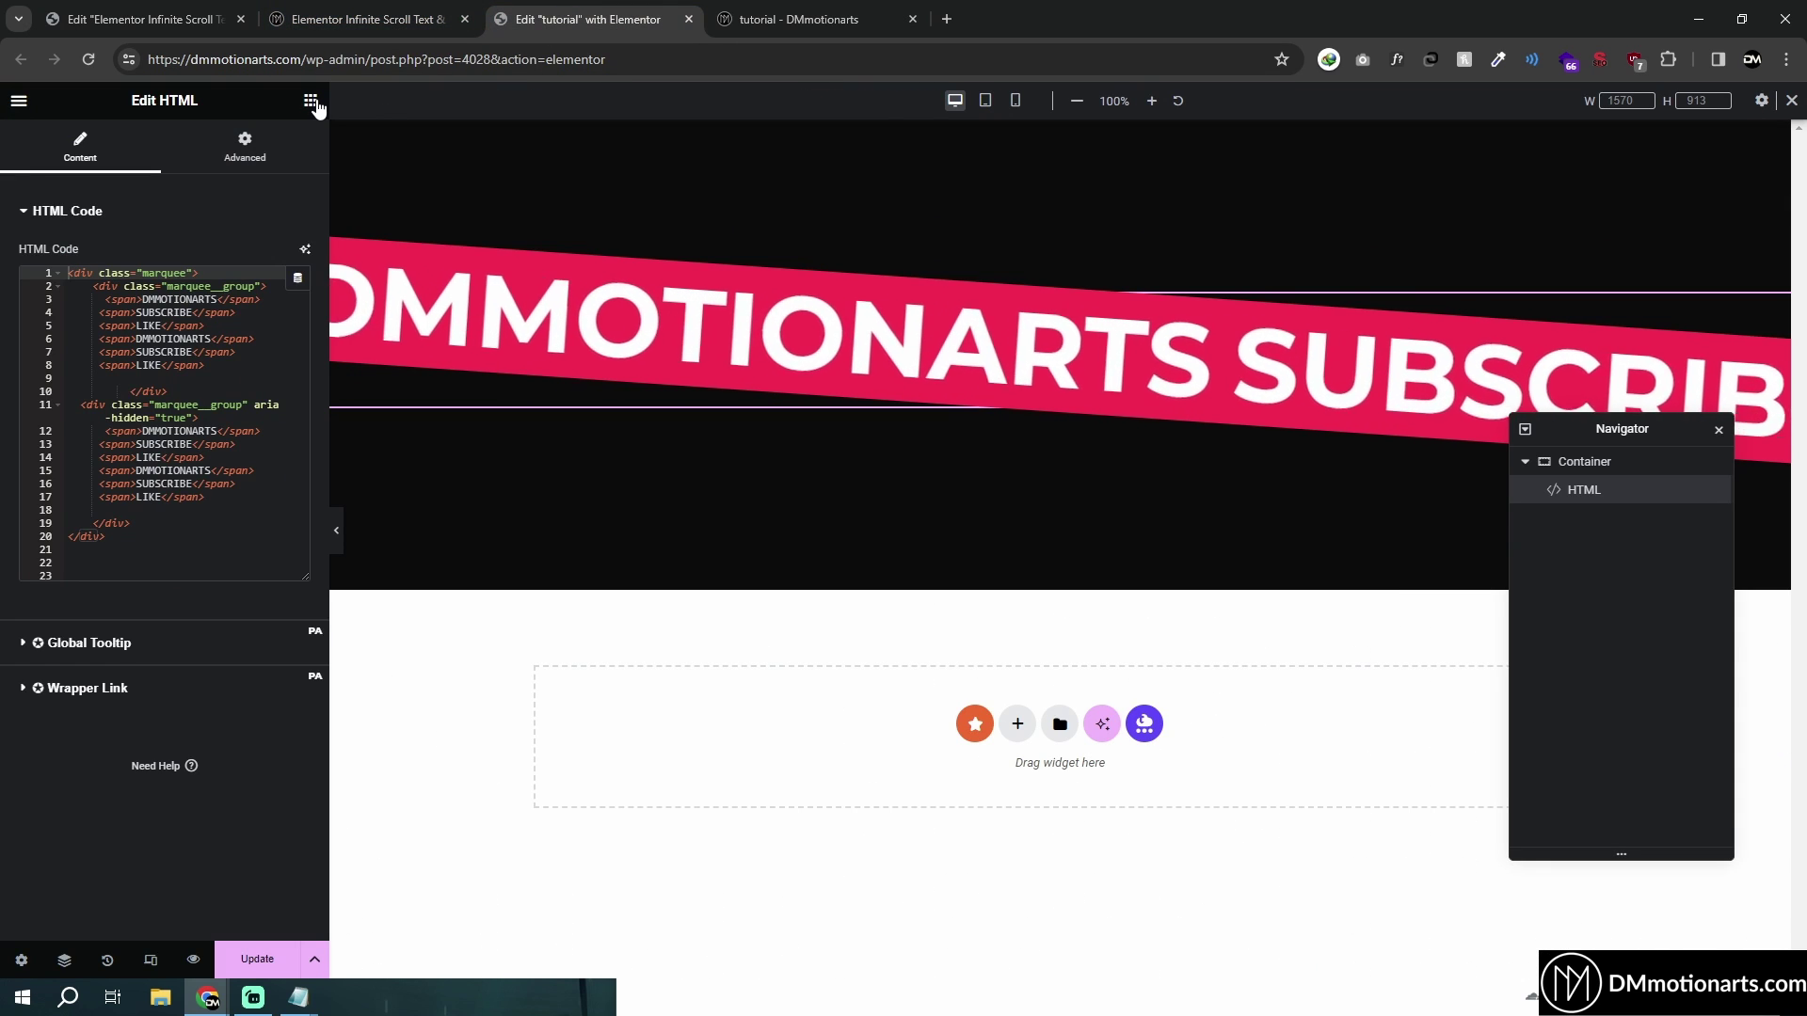
Step: Find the Image Carousel widget and place it in a new container below the marquee section
{"action": "key", "text": "Escape"}
{"action": "type", "text": "car"}
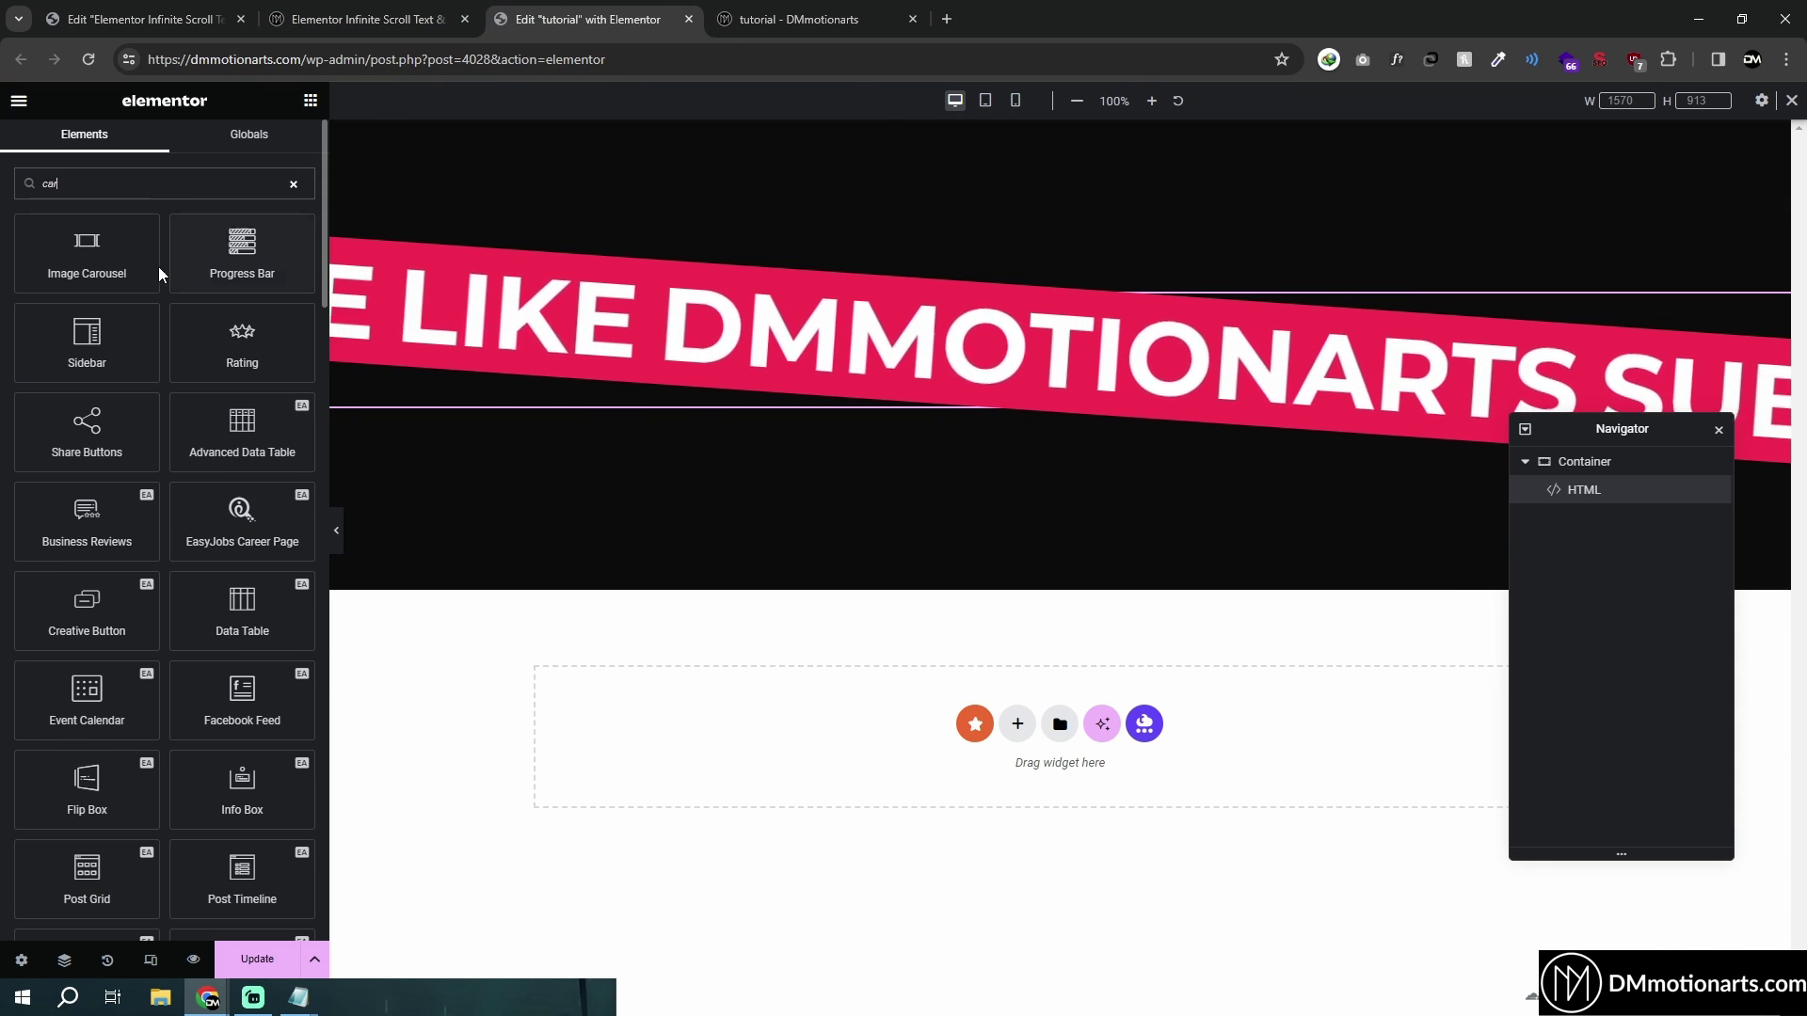
{"action": "left_click_drag", "start_coordinate": [949, 720], "coordinate": [889, 699]}
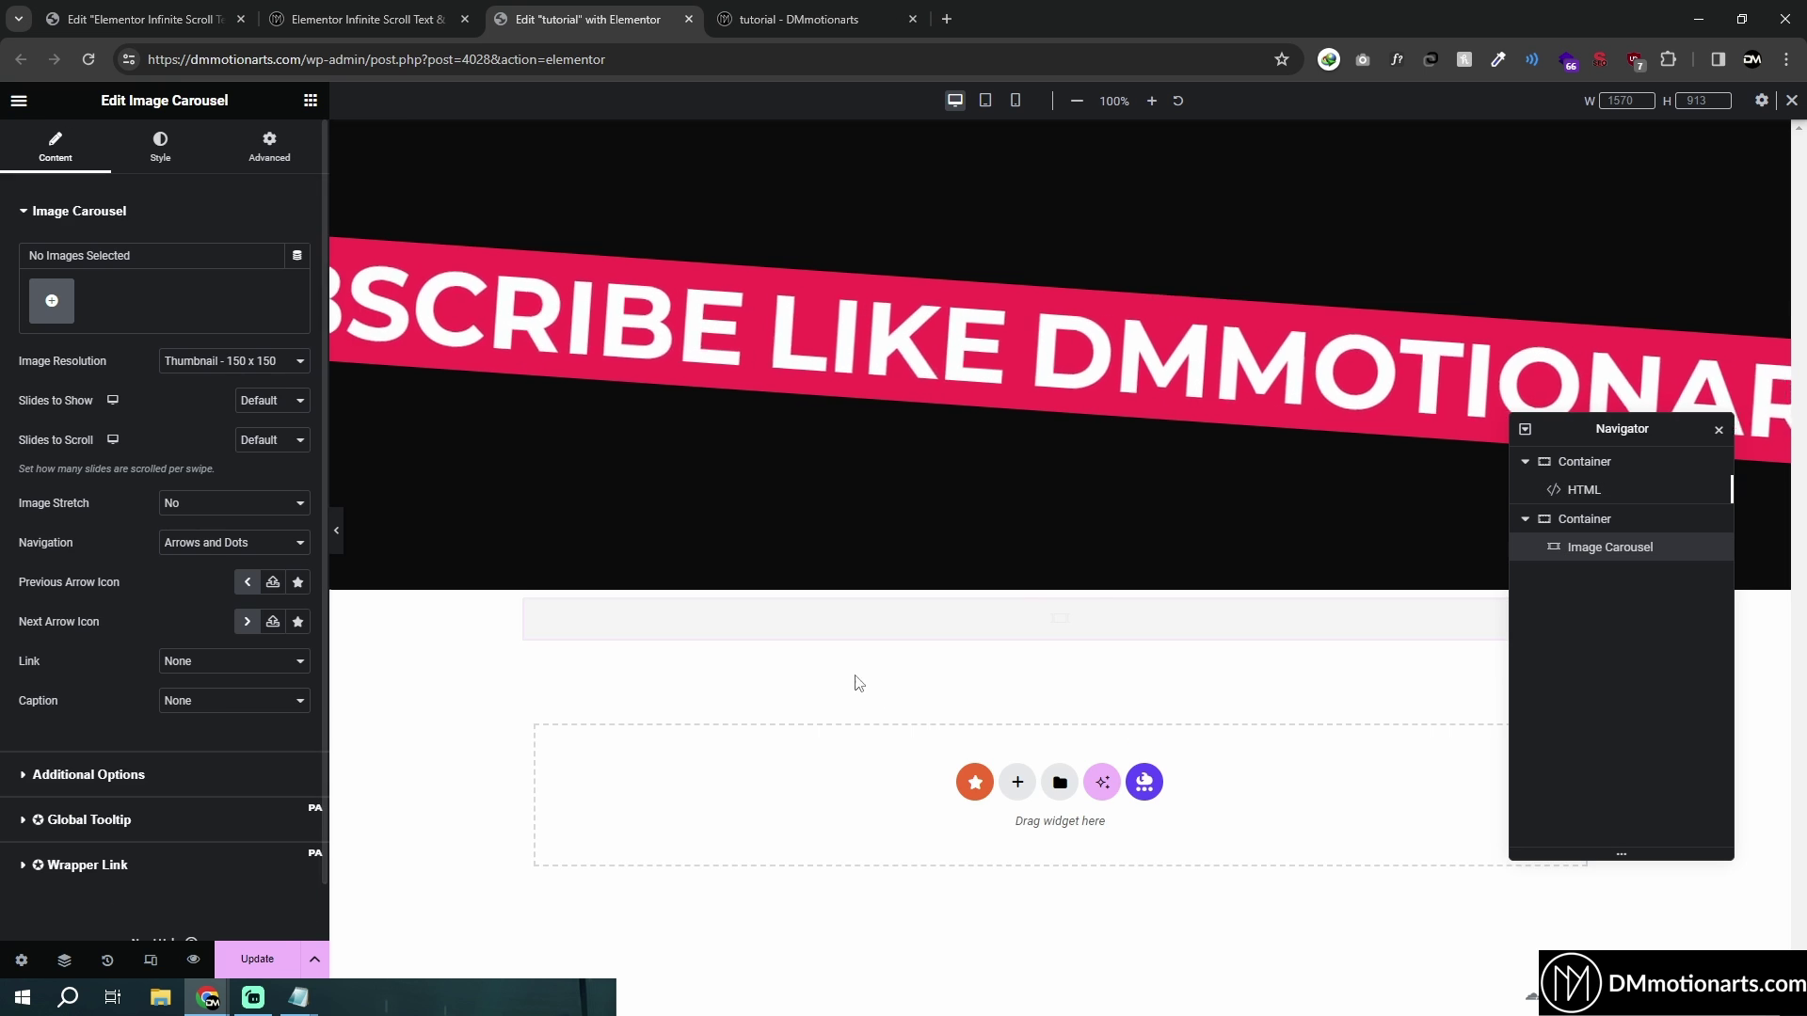
Step: Make the carousel's container full width and give it a top margin of 20 px
{"action": "left_click", "coordinate": [1061, 582]}
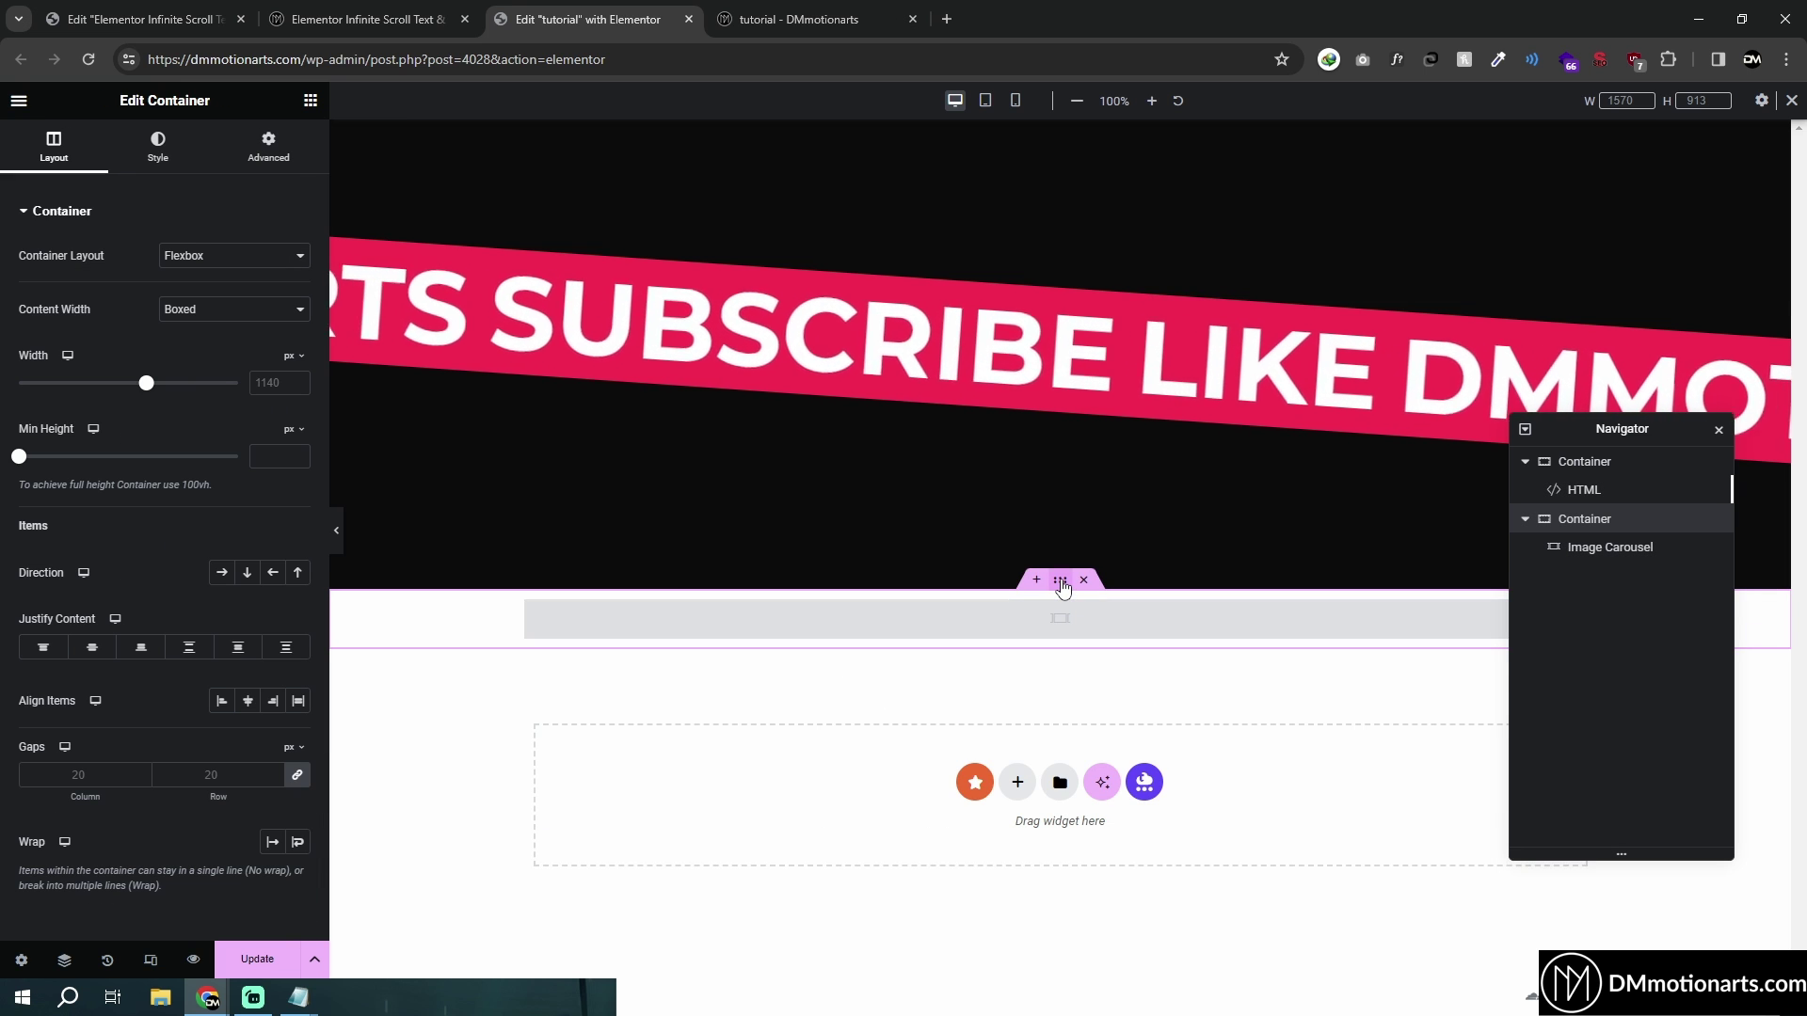
{"action": "left_click", "coordinate": [229, 353]}
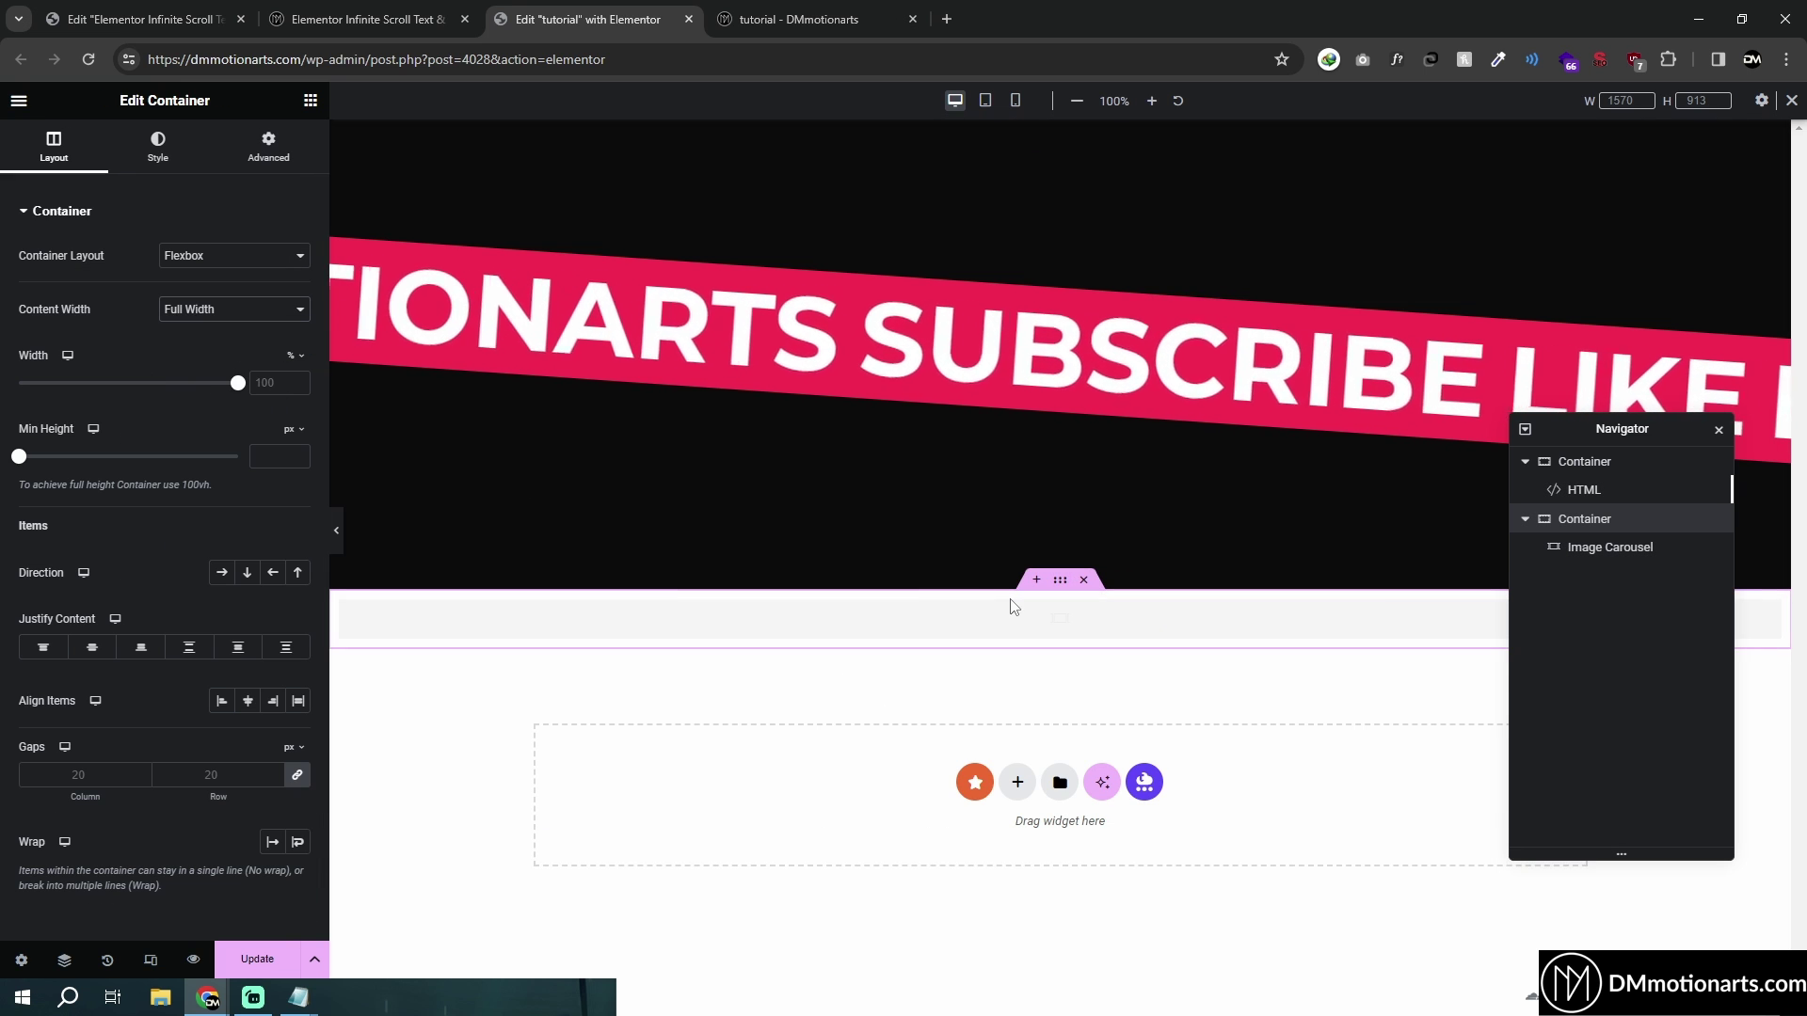
{"action": "left_click", "coordinate": [273, 148]}
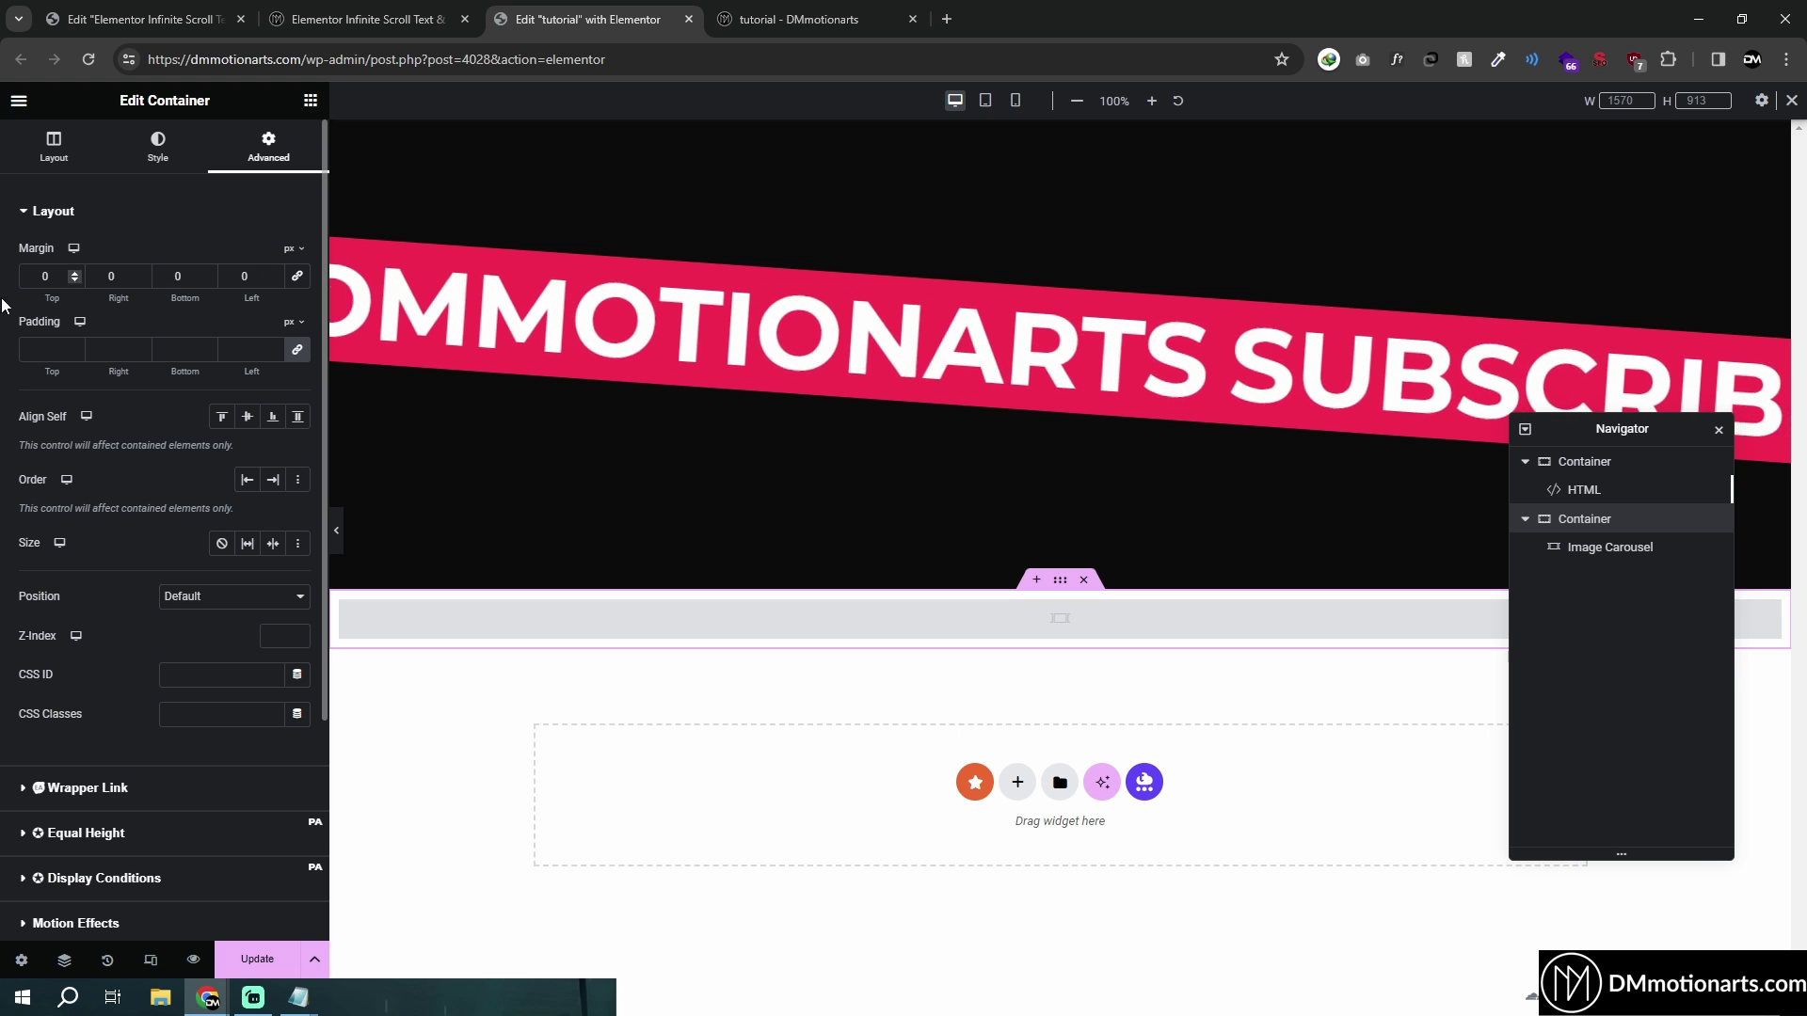
{"action": "type", "text": "20"}
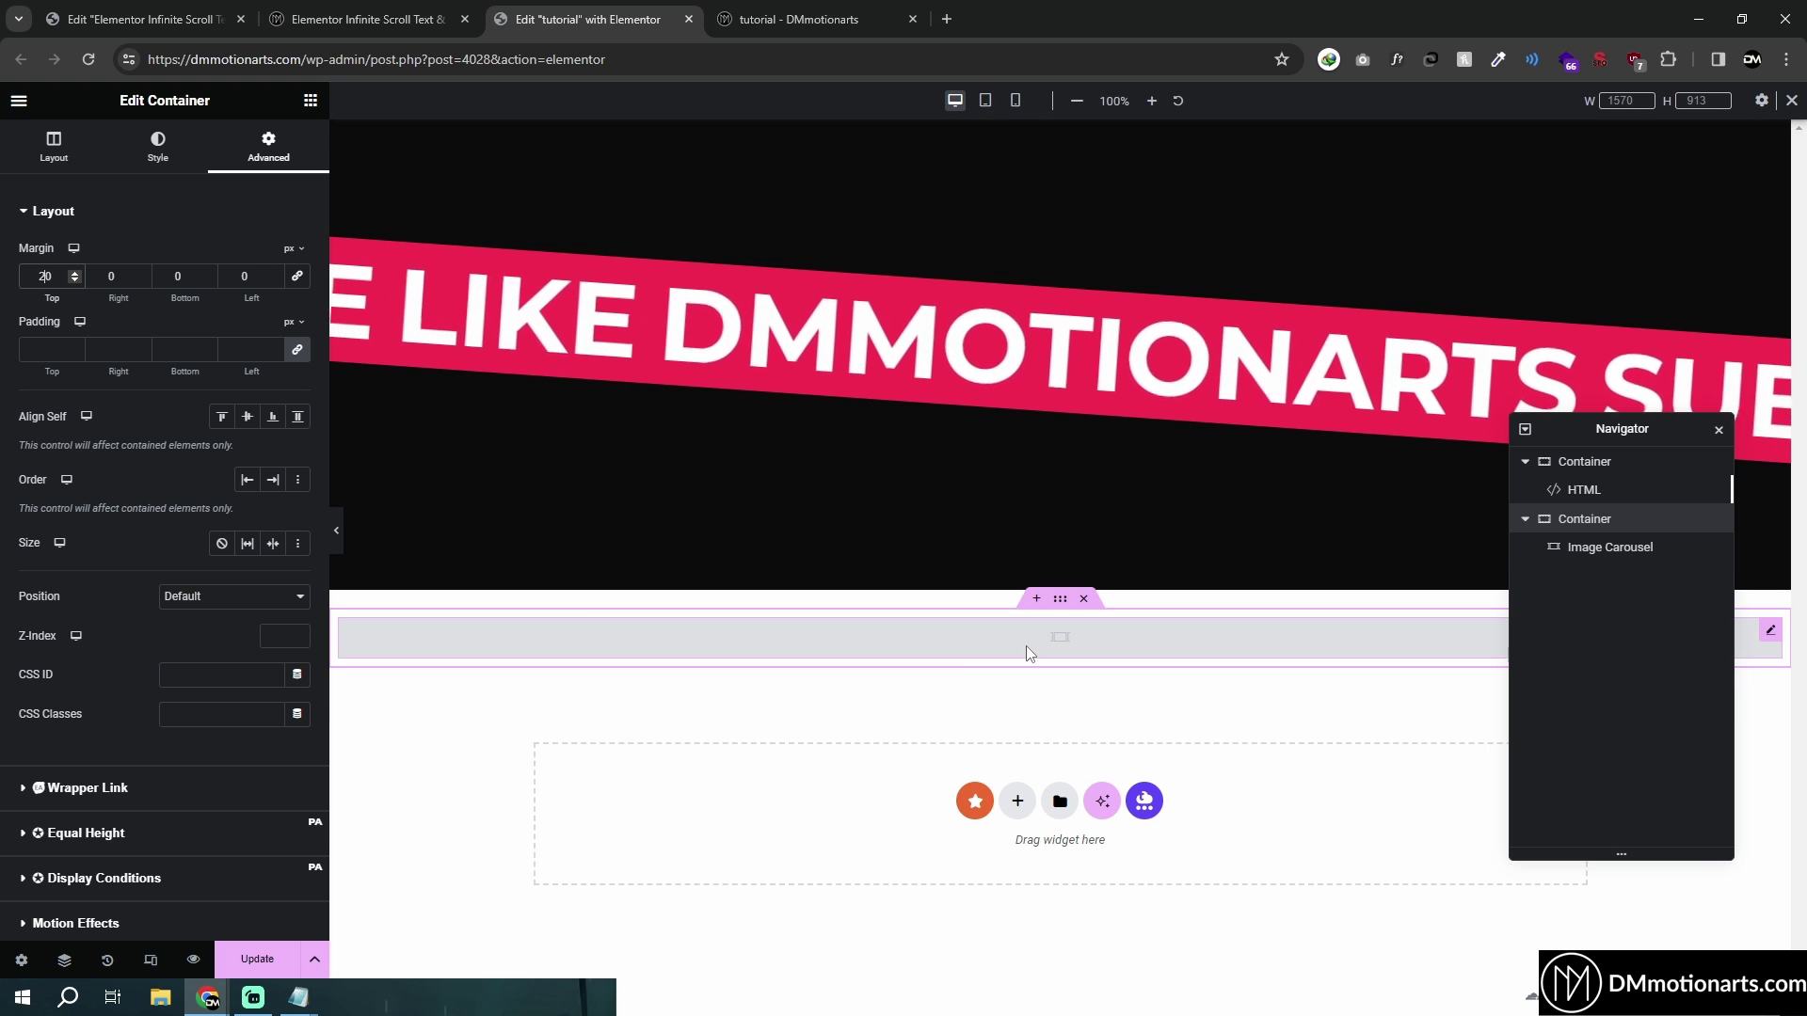
Step: Fill the image carousel with a gallery of six black pattern images from the media library, starting with the halftone dots
{"action": "left_click", "coordinate": [976, 640]}
{"action": "left_click", "coordinate": [170, 376]}
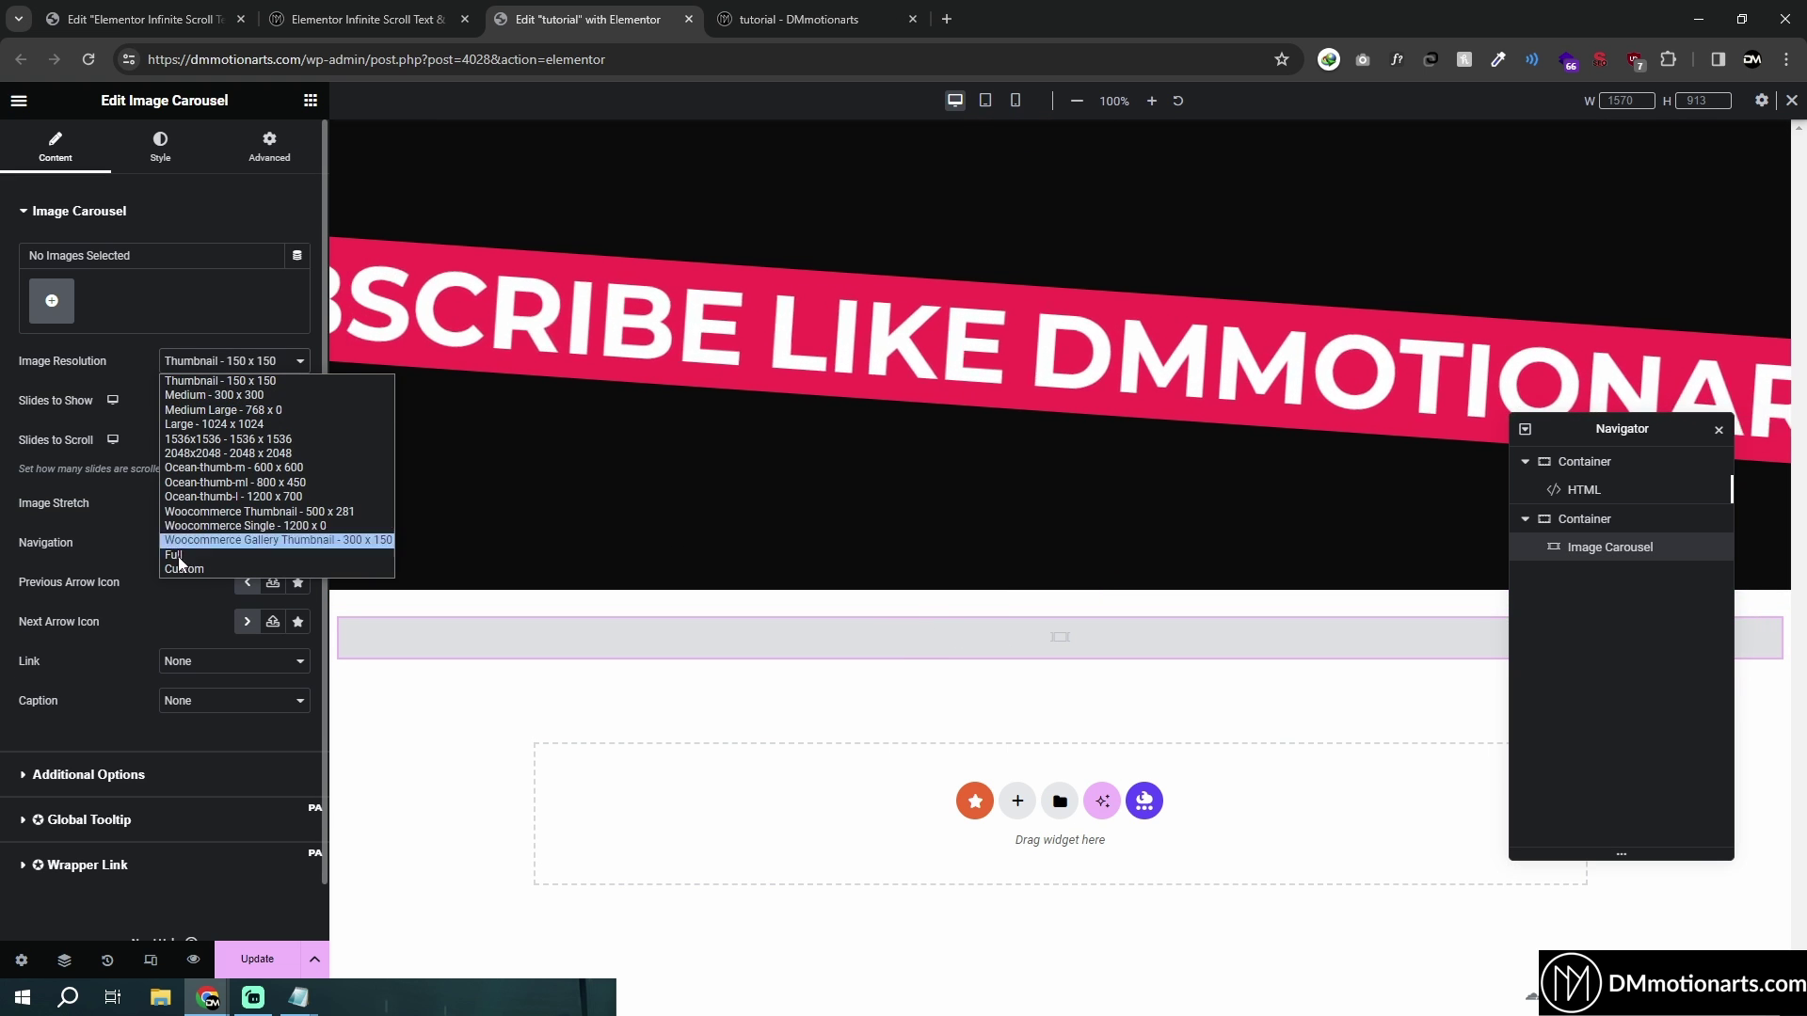
{"action": "left_click", "coordinate": [150, 509]}
{"action": "left_click", "coordinate": [51, 303]}
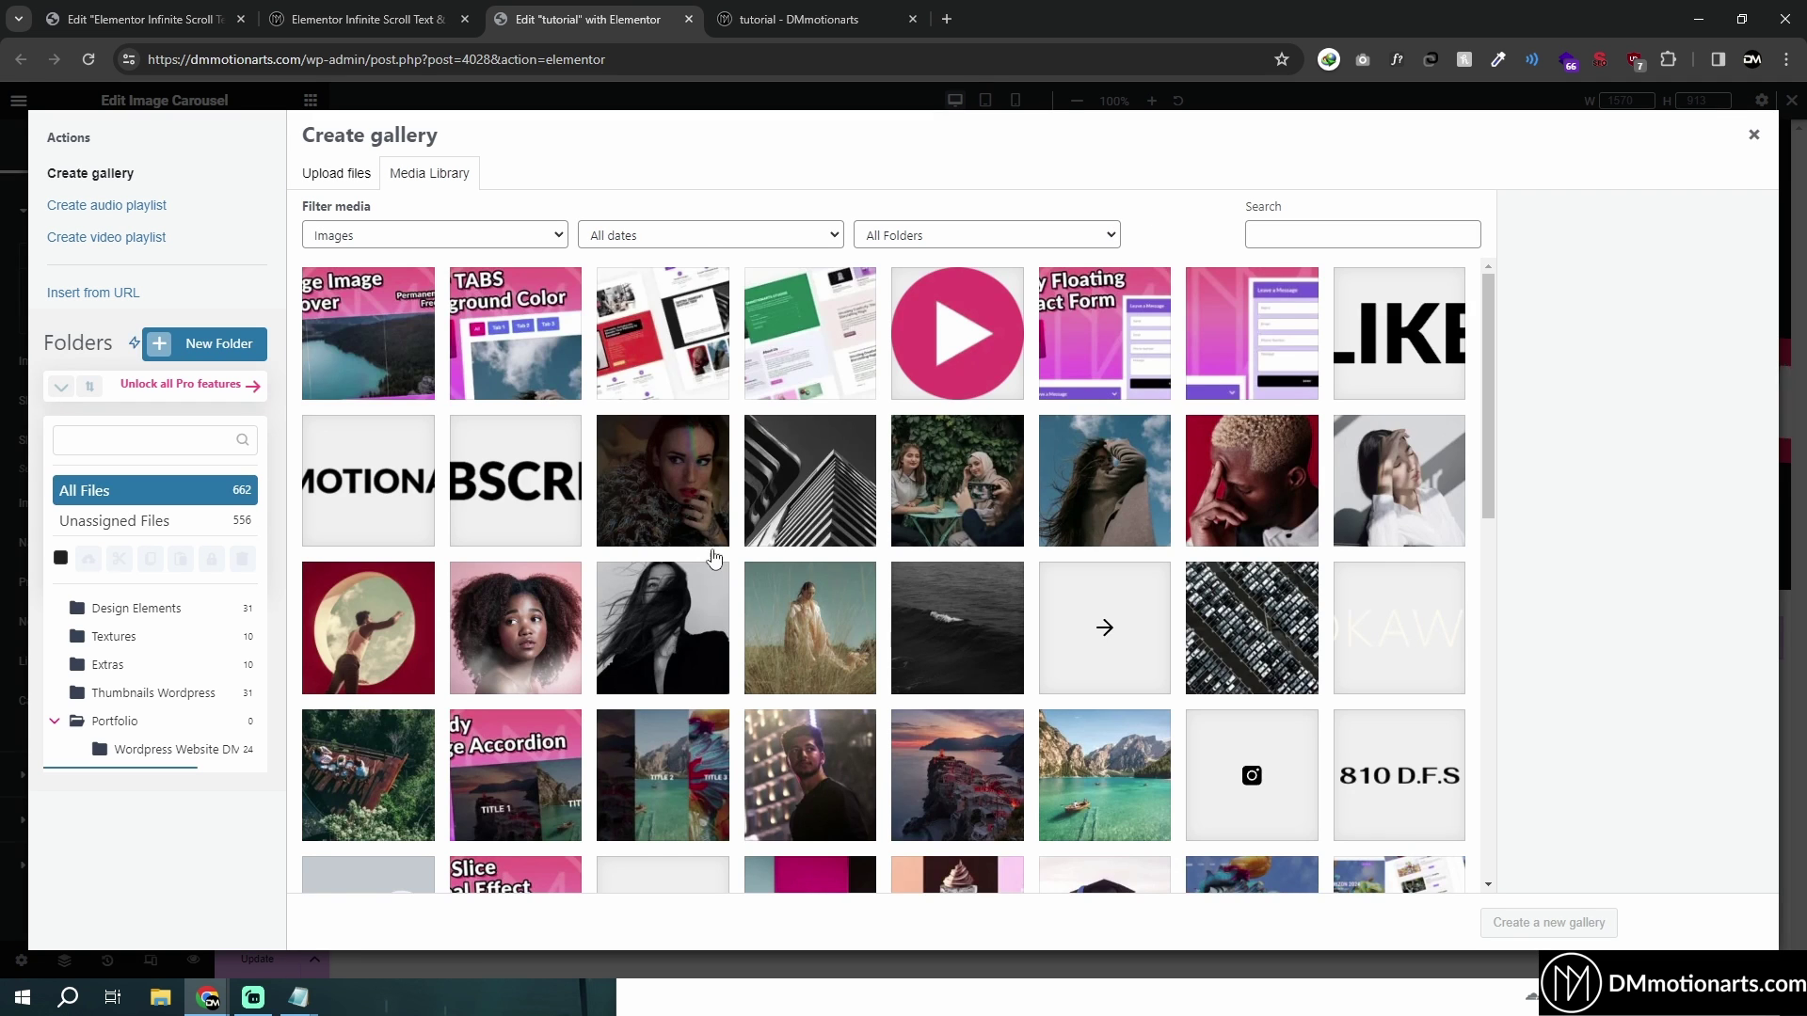
{"action": "scroll", "coordinate": [706, 541], "scroll_direction": "down", "scroll_amount": 10}
{"action": "scroll", "coordinate": [659, 536], "scroll_direction": "up", "scroll_amount": 1}
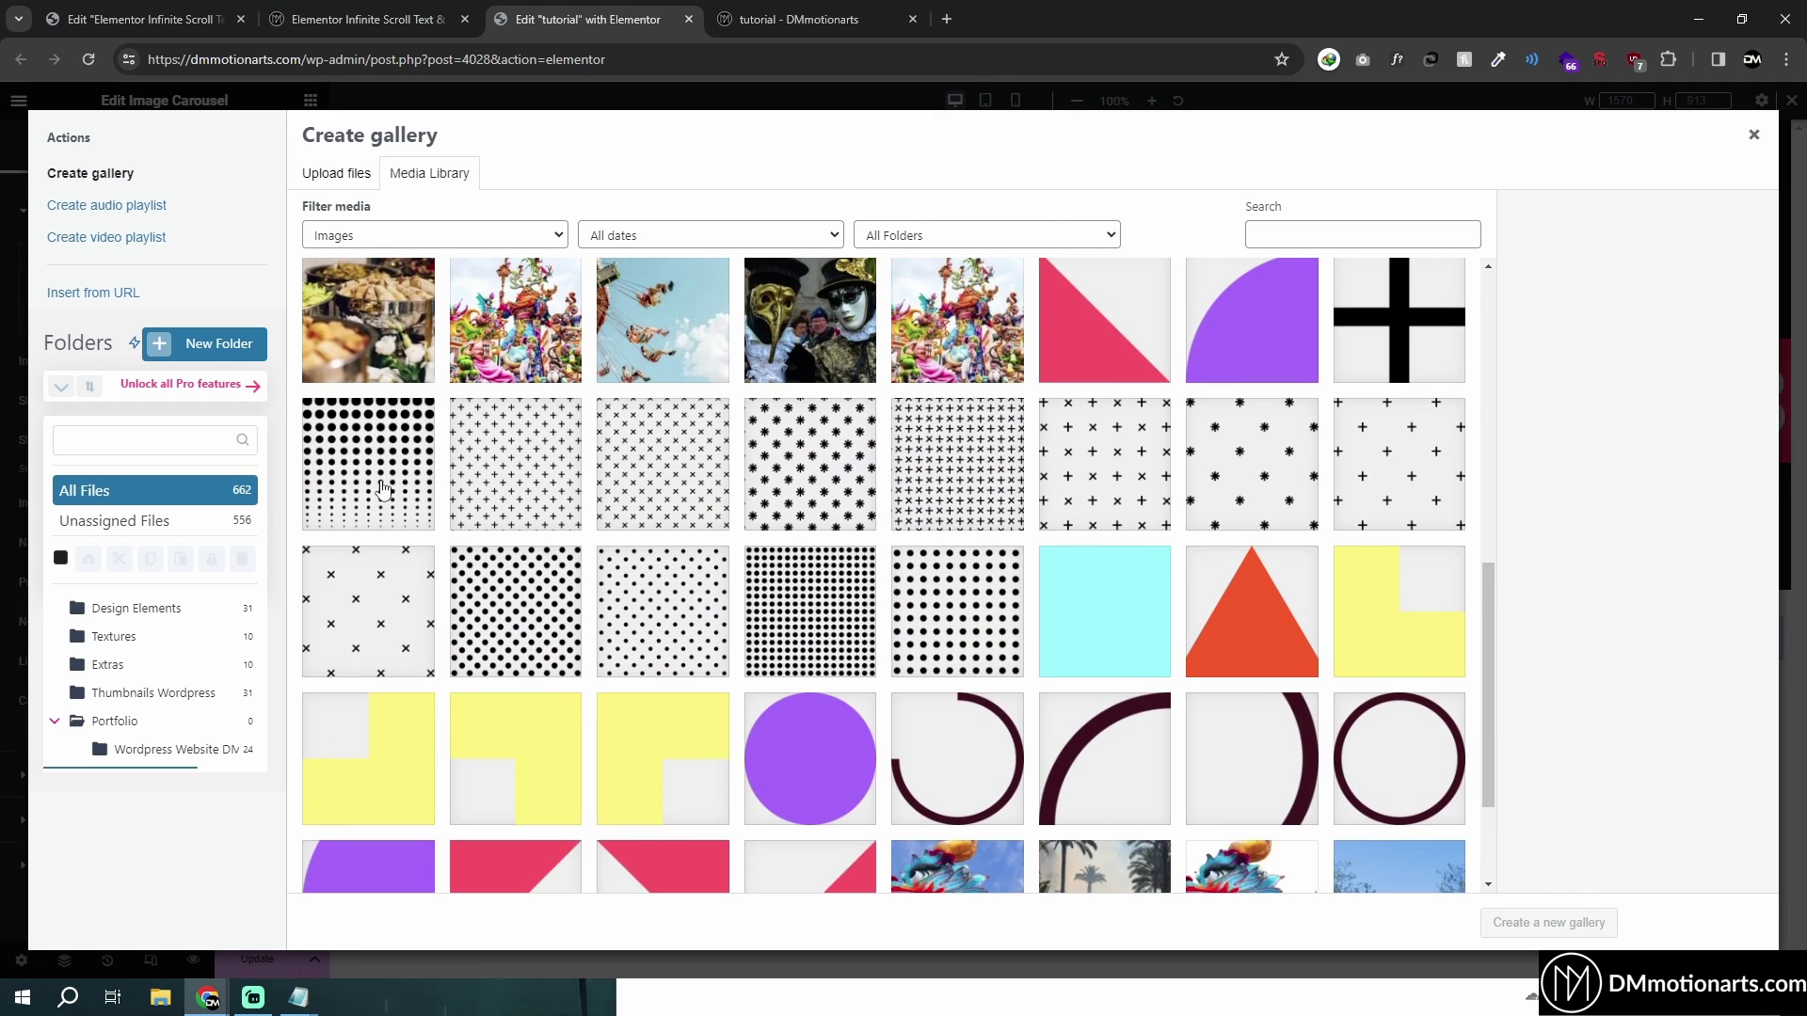
{"action": "left_click", "coordinate": [386, 489]}
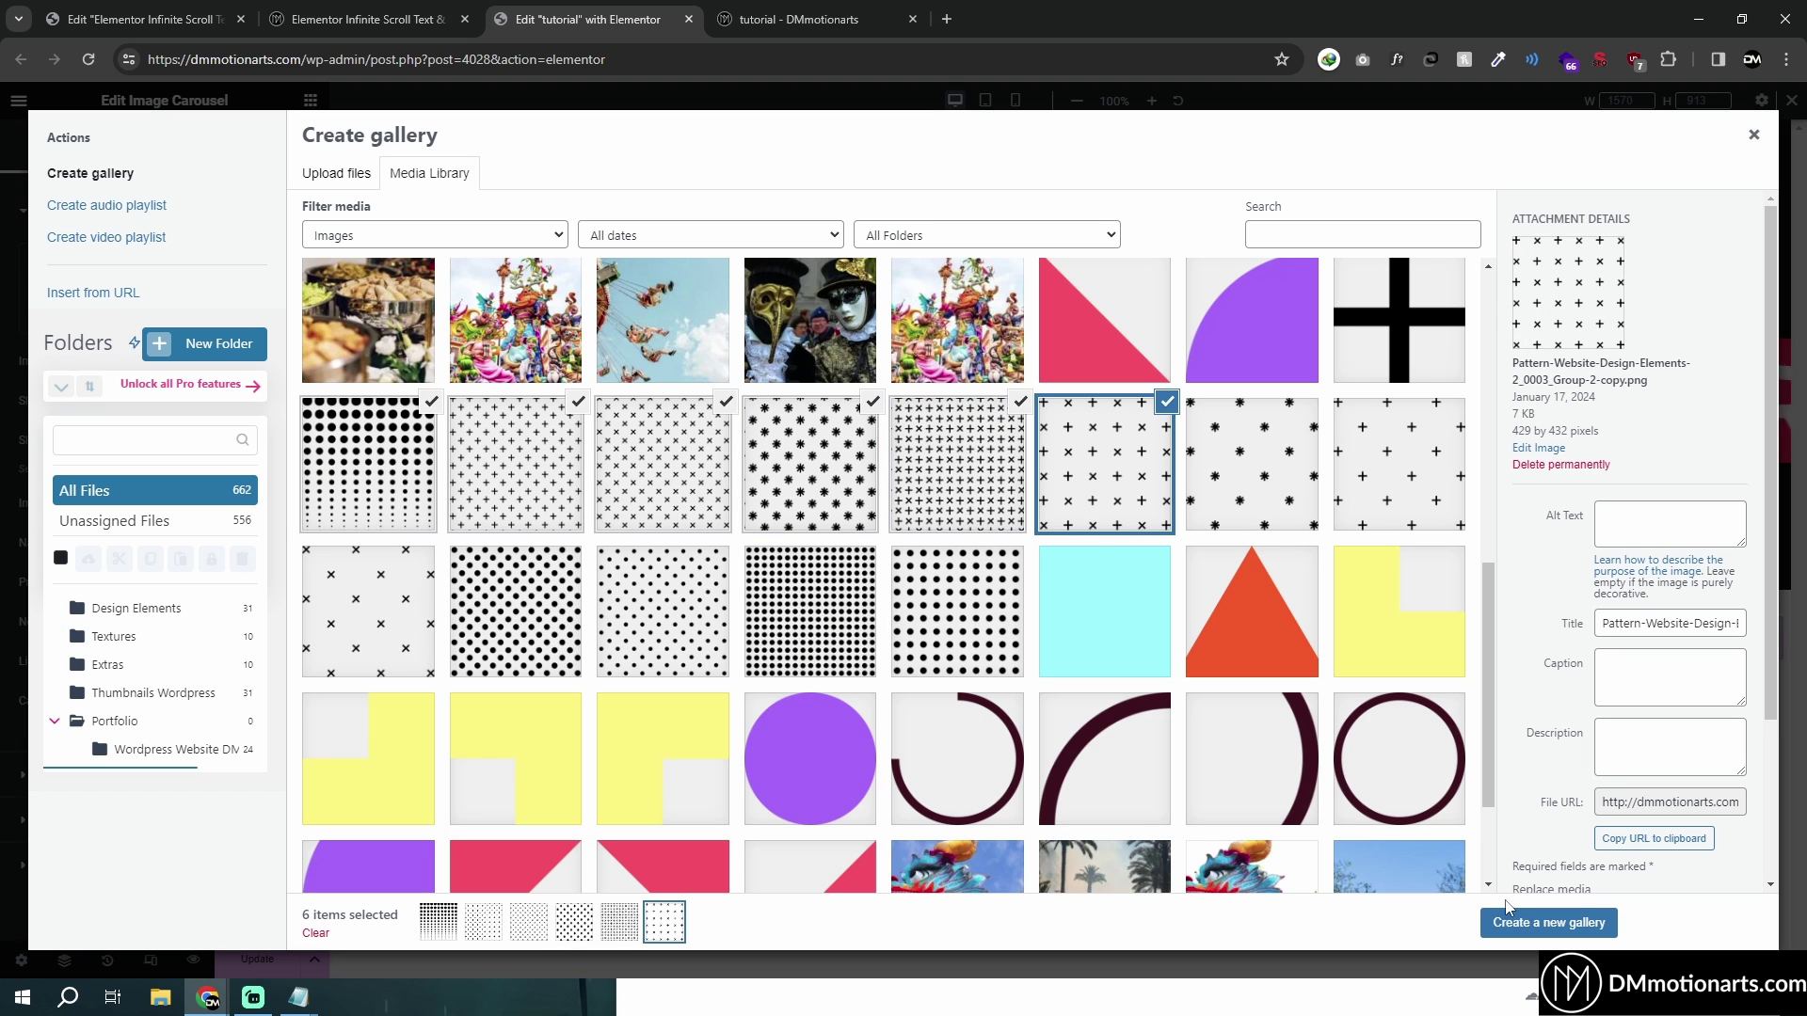
{"action": "left_click", "coordinate": [1552, 926]}
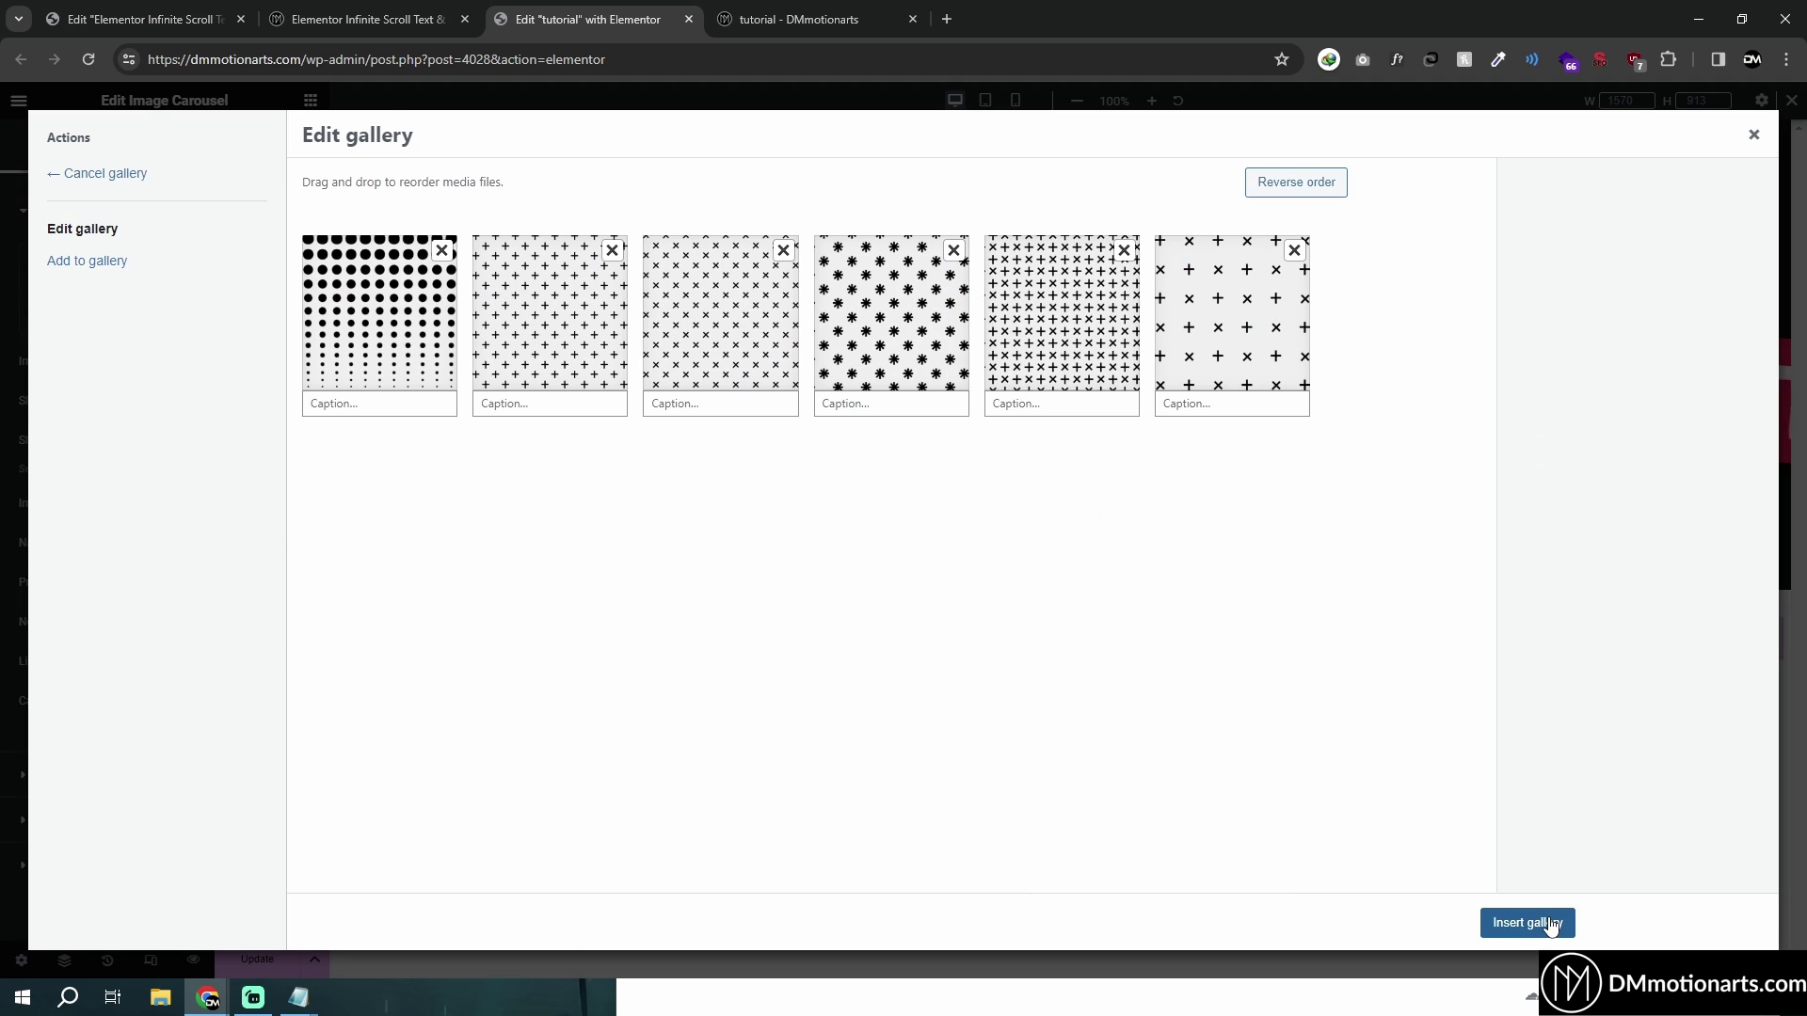
{"action": "left_click", "coordinate": [1544, 932]}
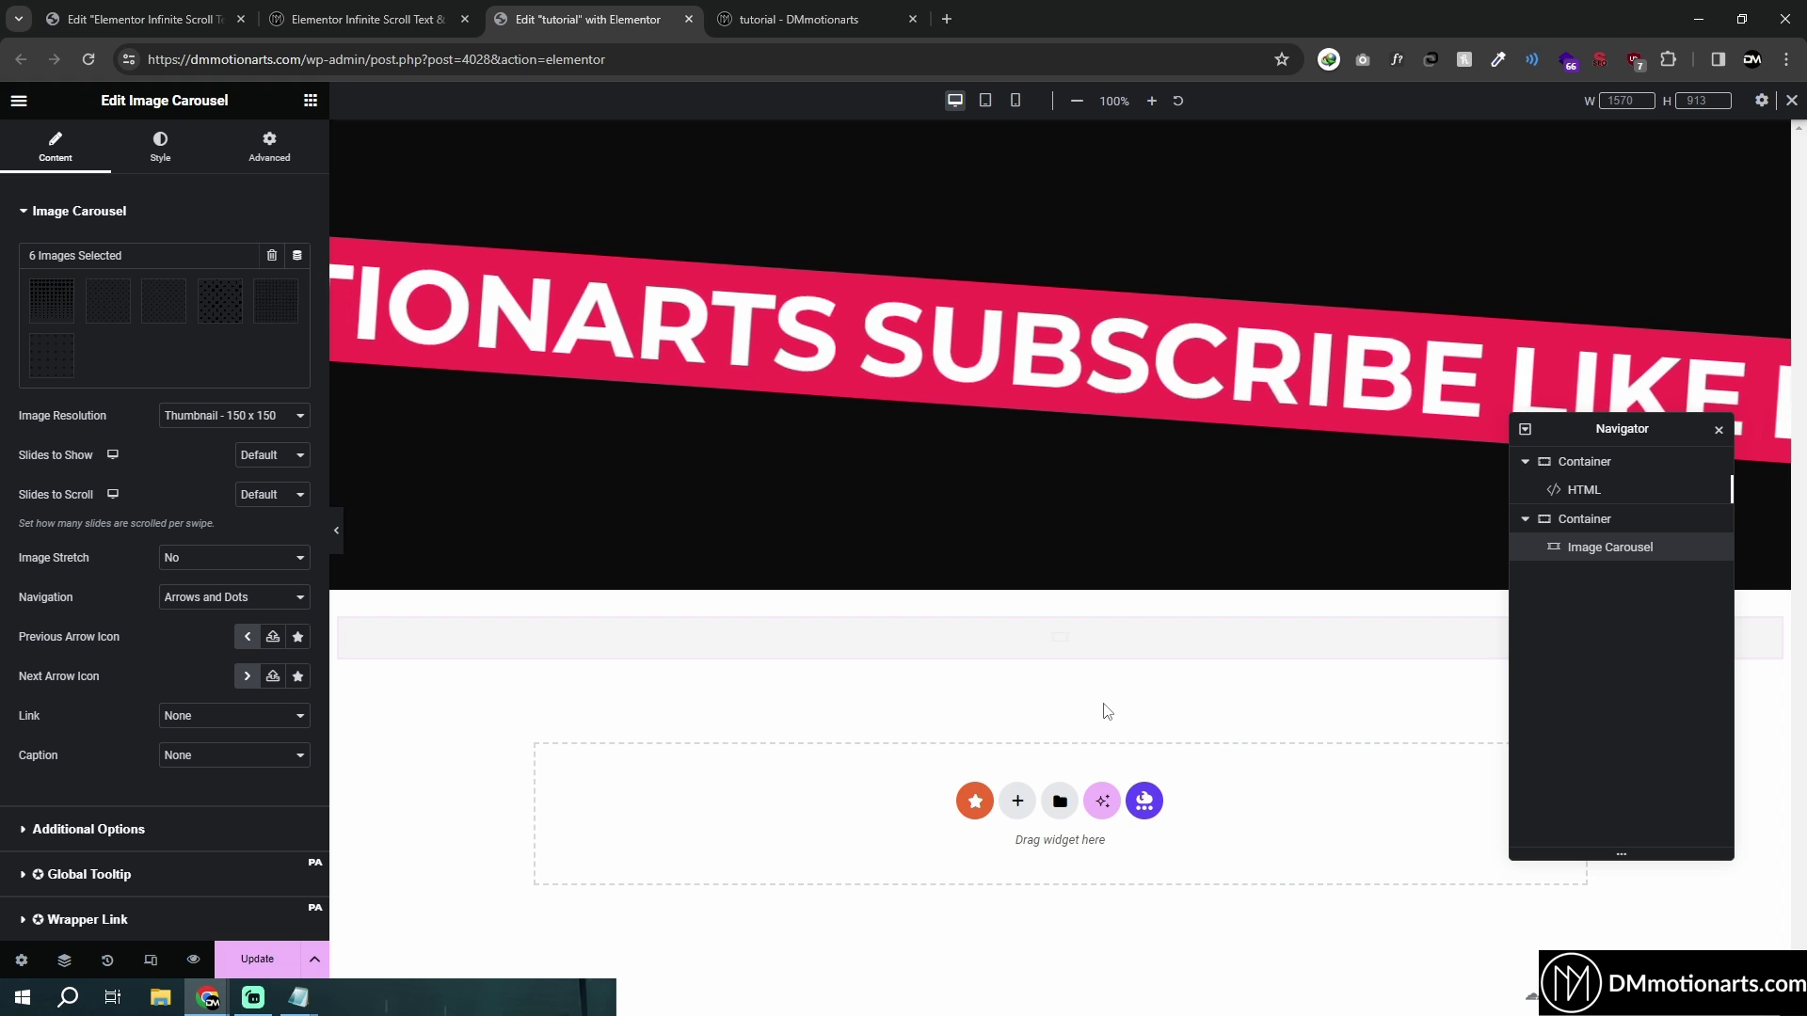
Step: Set the carousel's image resolution to Full and its navigation to None
{"action": "left_click", "coordinate": [242, 415]}
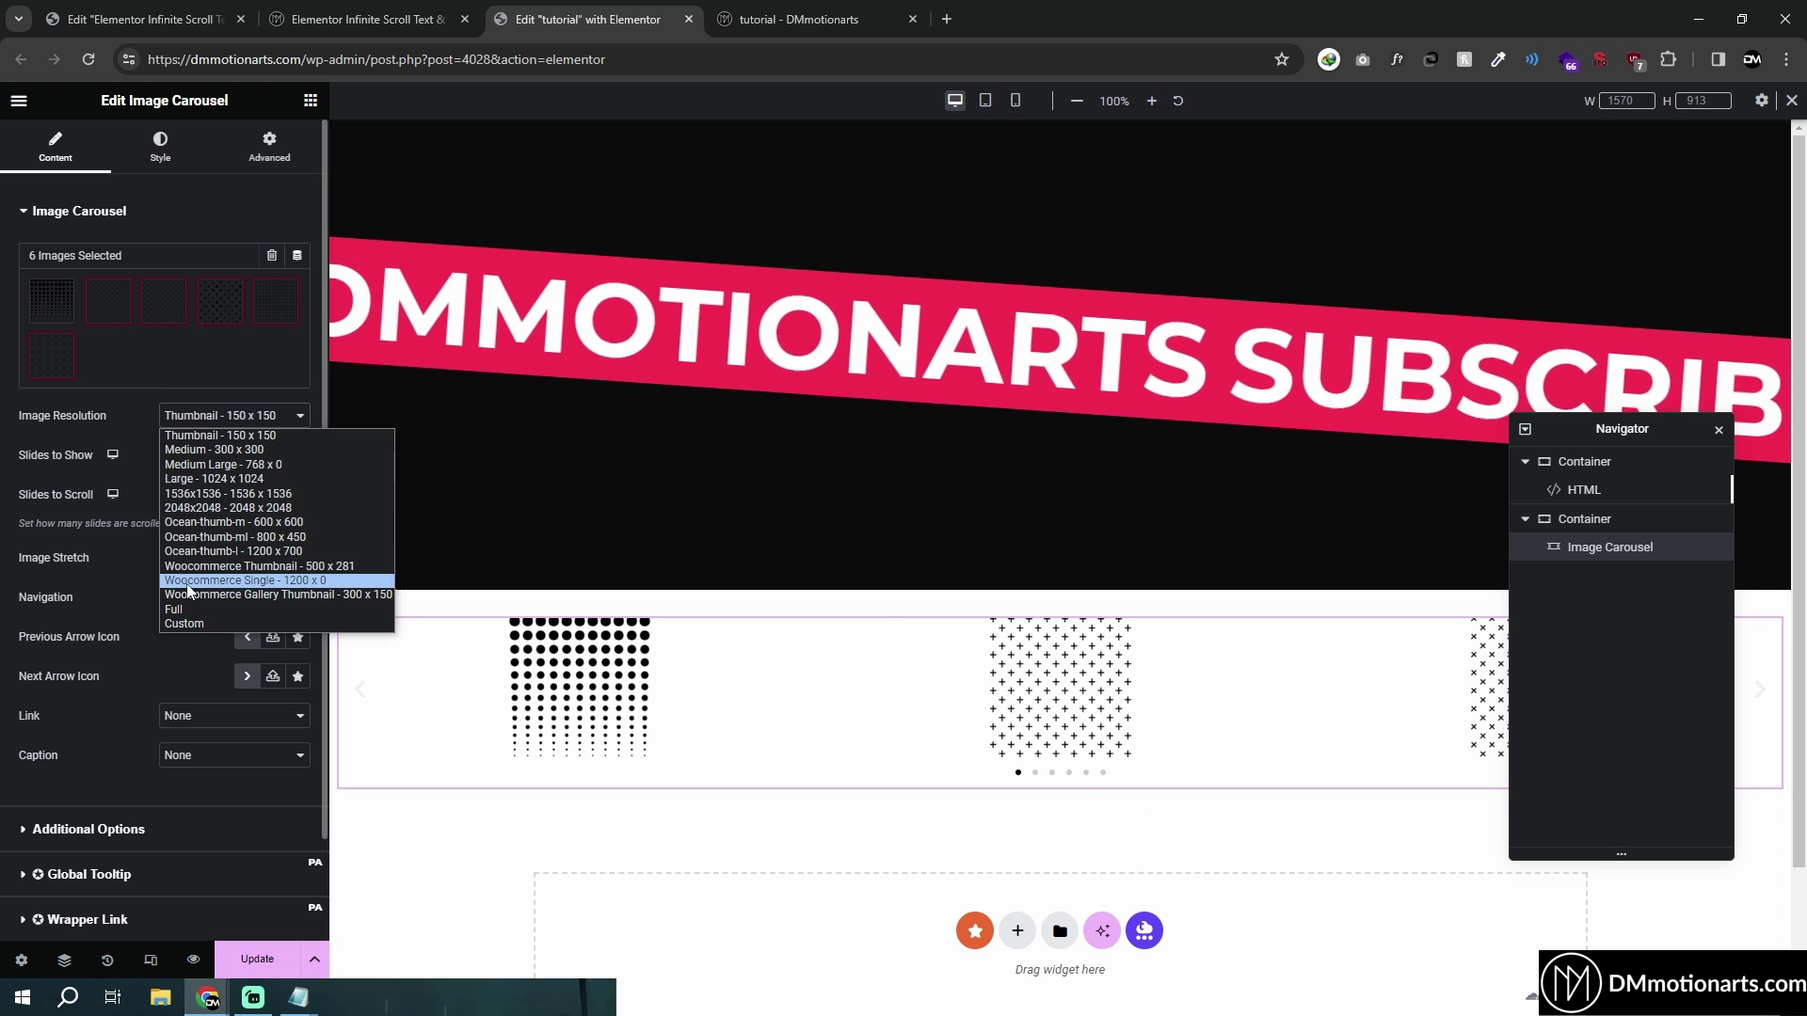
{"action": "left_click", "coordinate": [175, 609]}
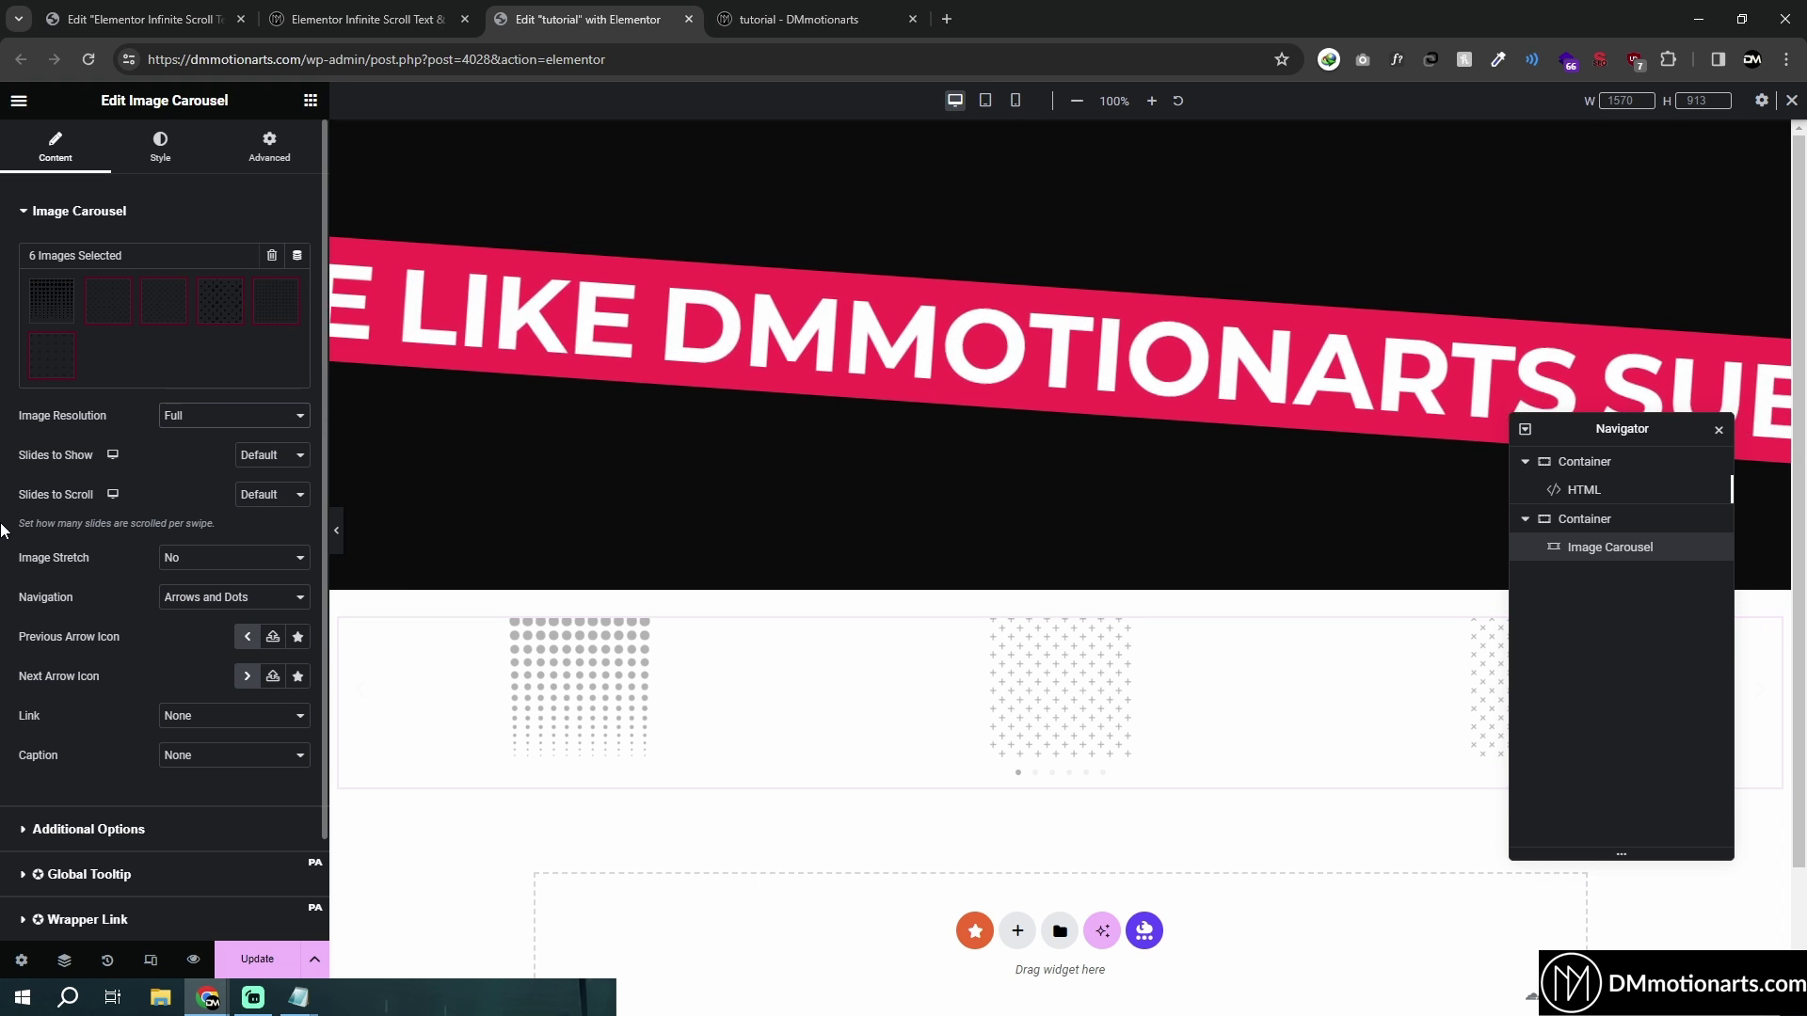
{"action": "left_click", "coordinate": [180, 419]}
{"action": "left_click", "coordinate": [180, 419]}
{"action": "scroll", "coordinate": [563, 613], "scroll_direction": "down", "scroll_amount": 3}
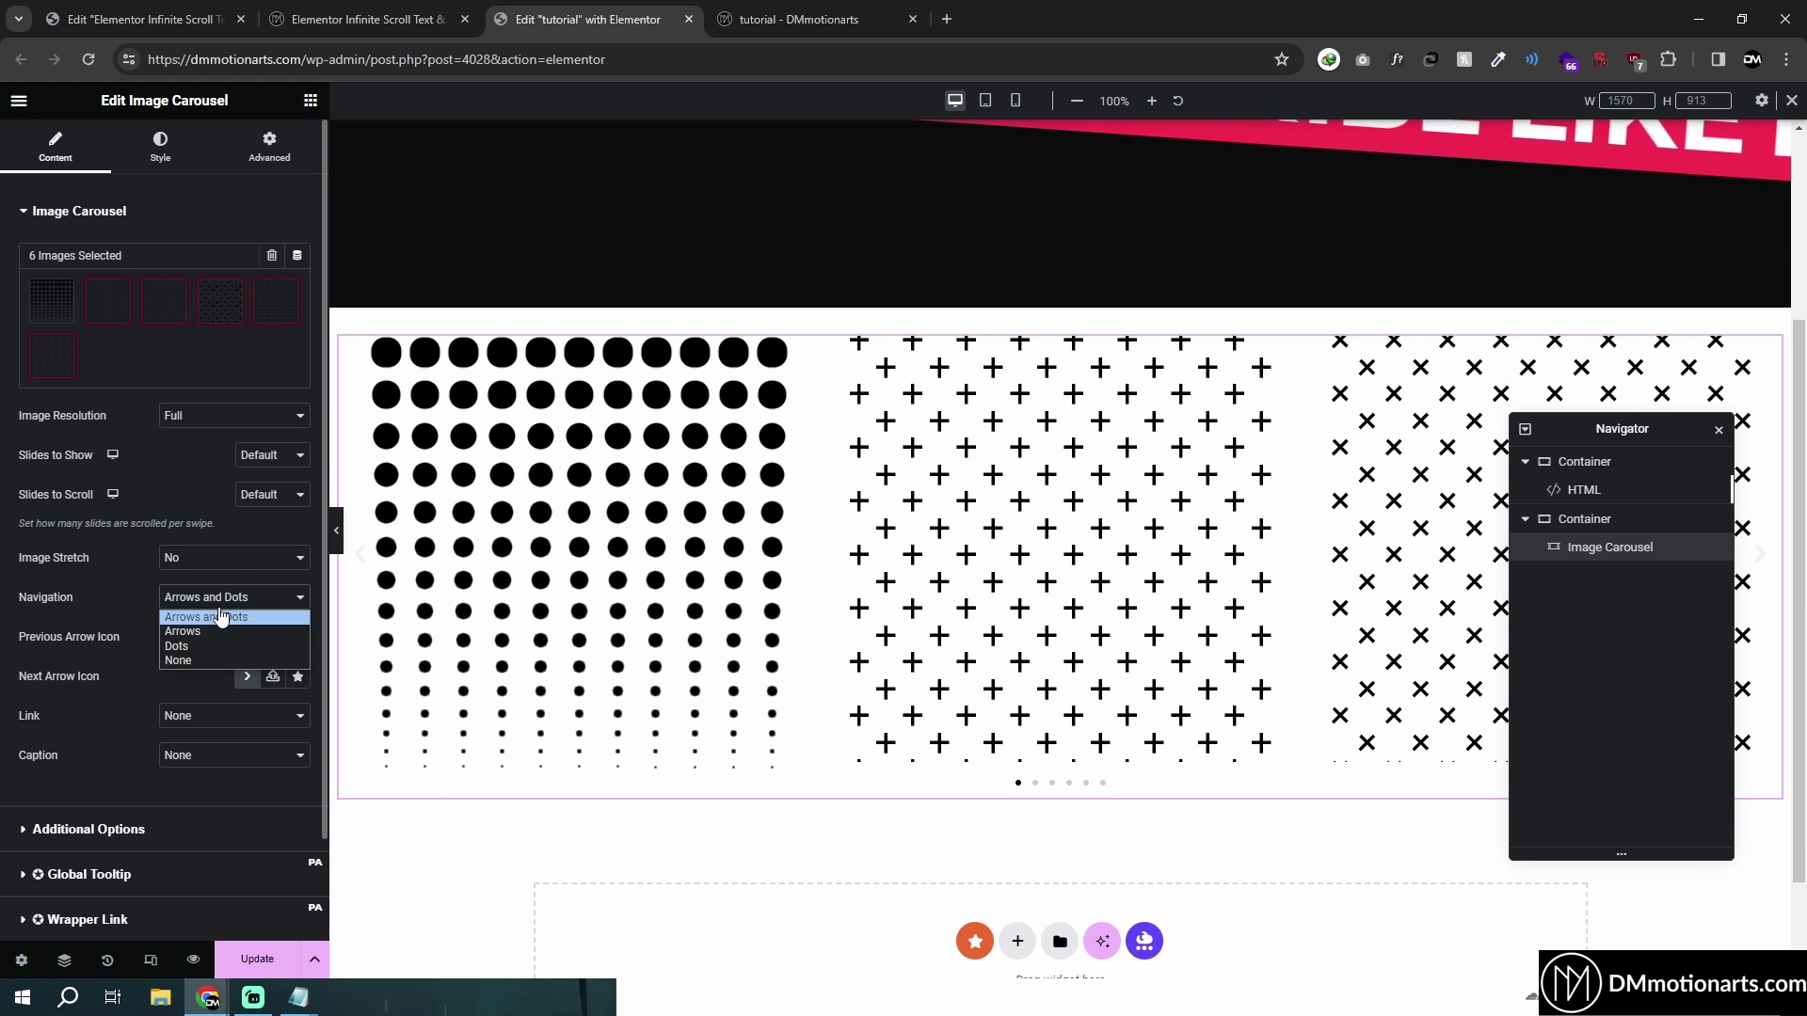
{"action": "left_click", "coordinate": [179, 660]}
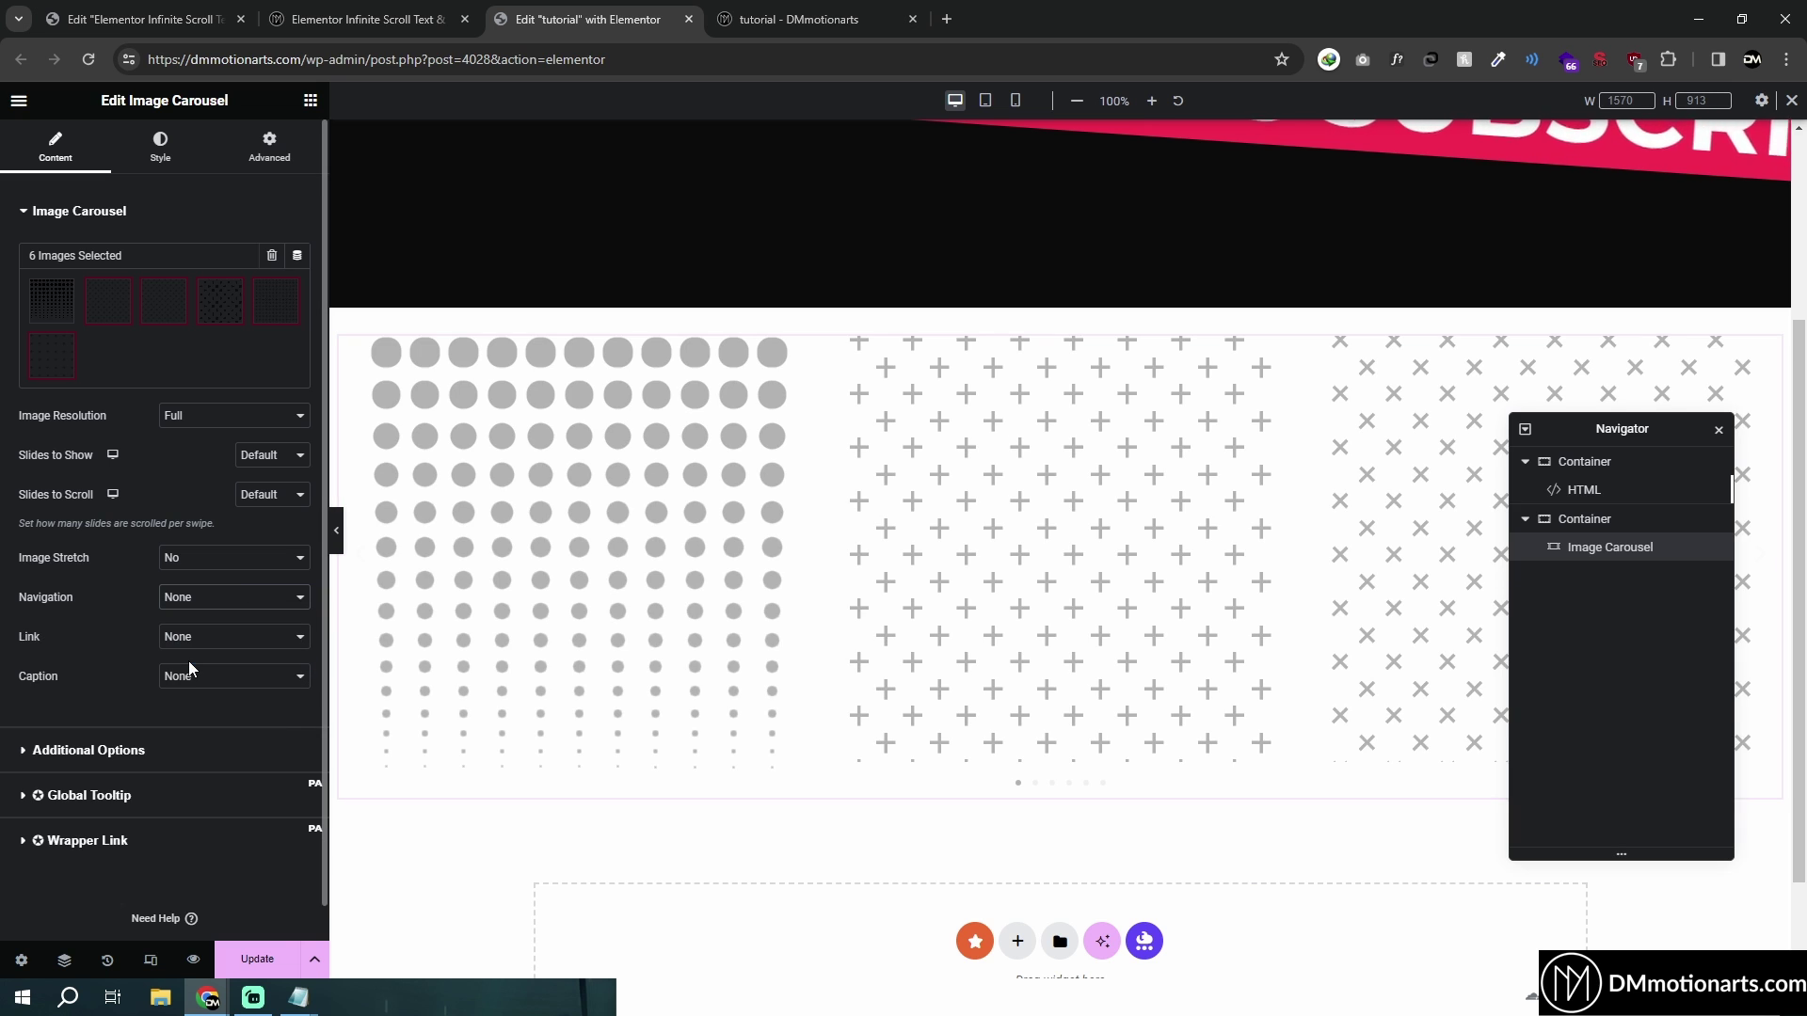
Step: Turn off the carousel's pause on hover and interaction, set autoplay speed 0 and animation speed 5000, and save the page
{"action": "left_click", "coordinate": [42, 750]}
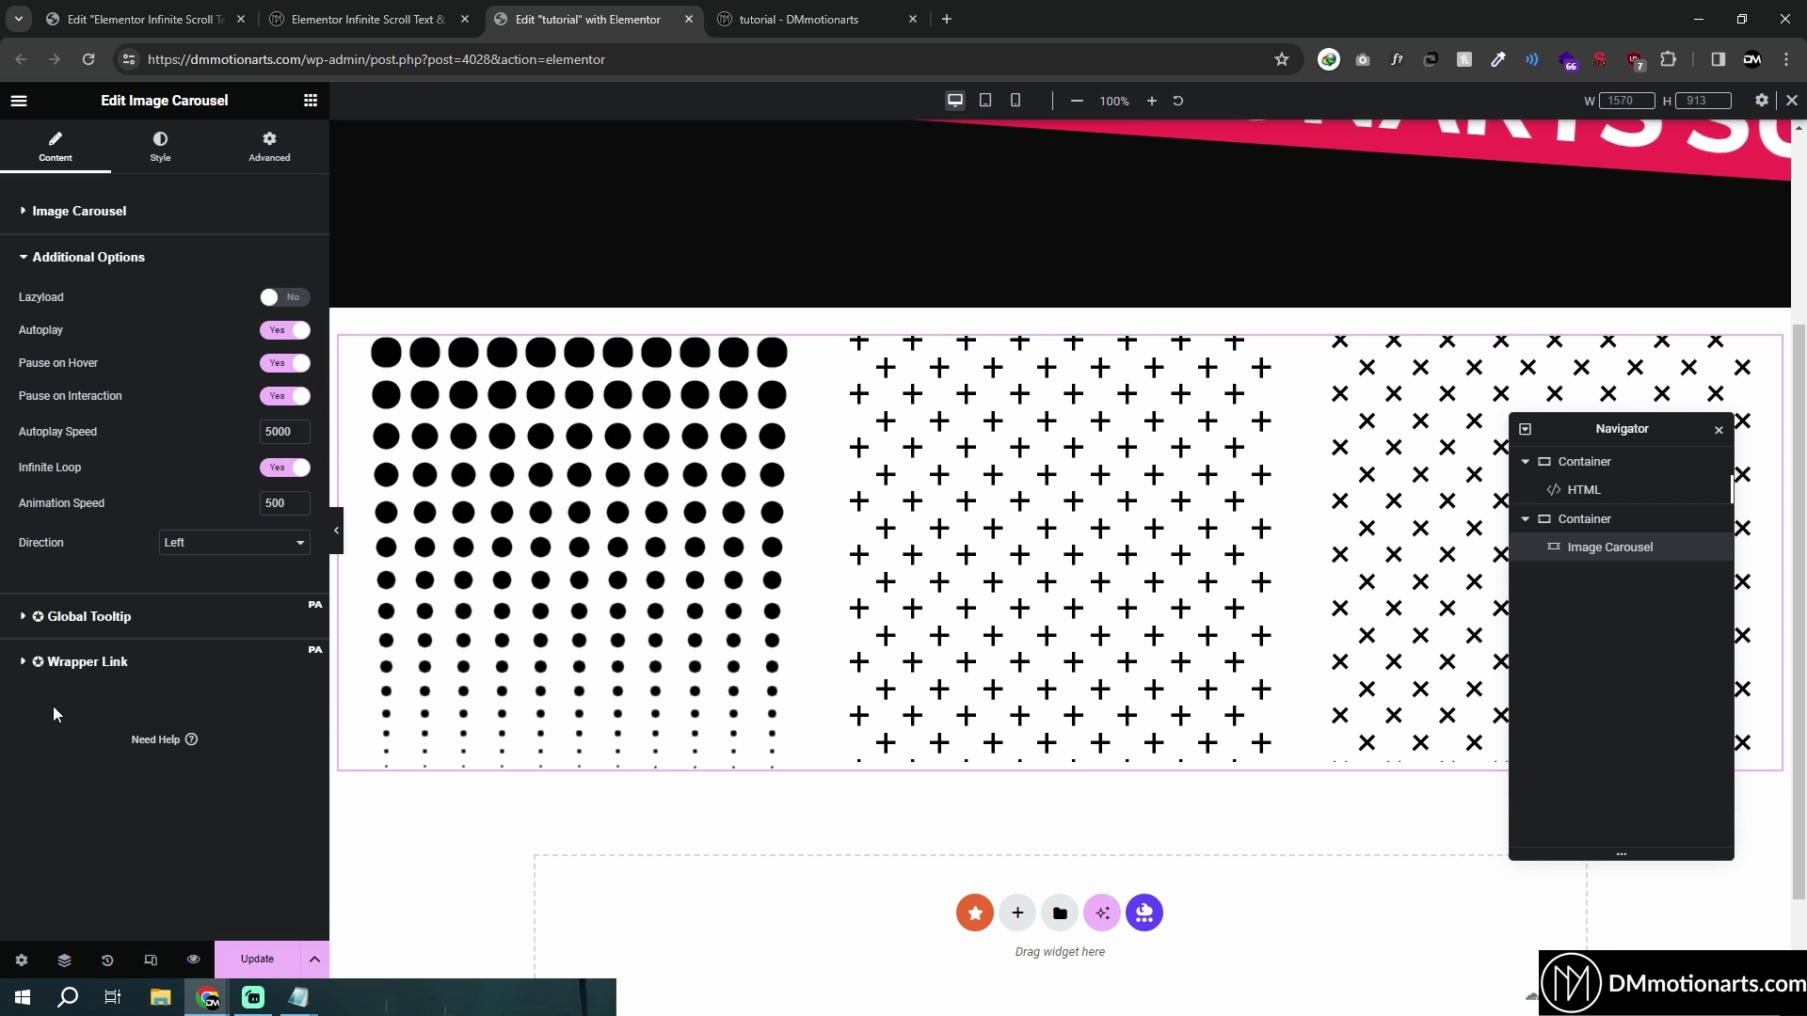
{"action": "left_click", "coordinate": [285, 396]}
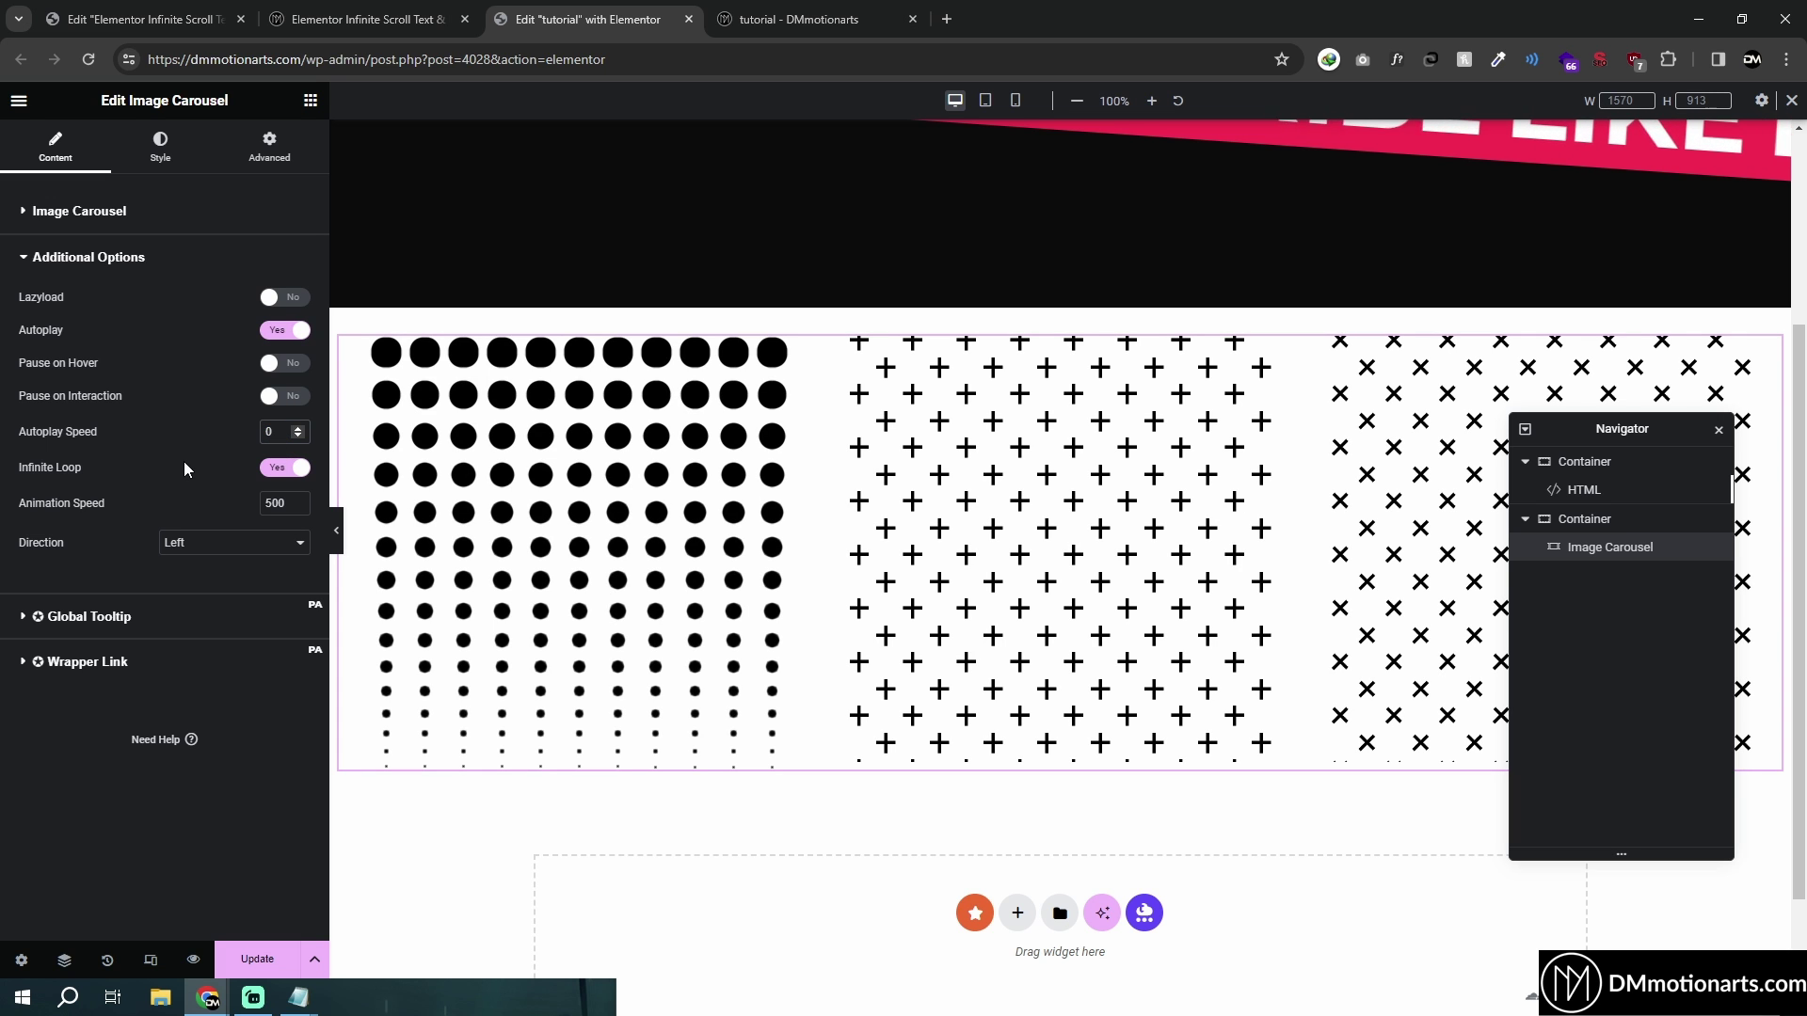
{"action": "left_click", "coordinate": [294, 507]}
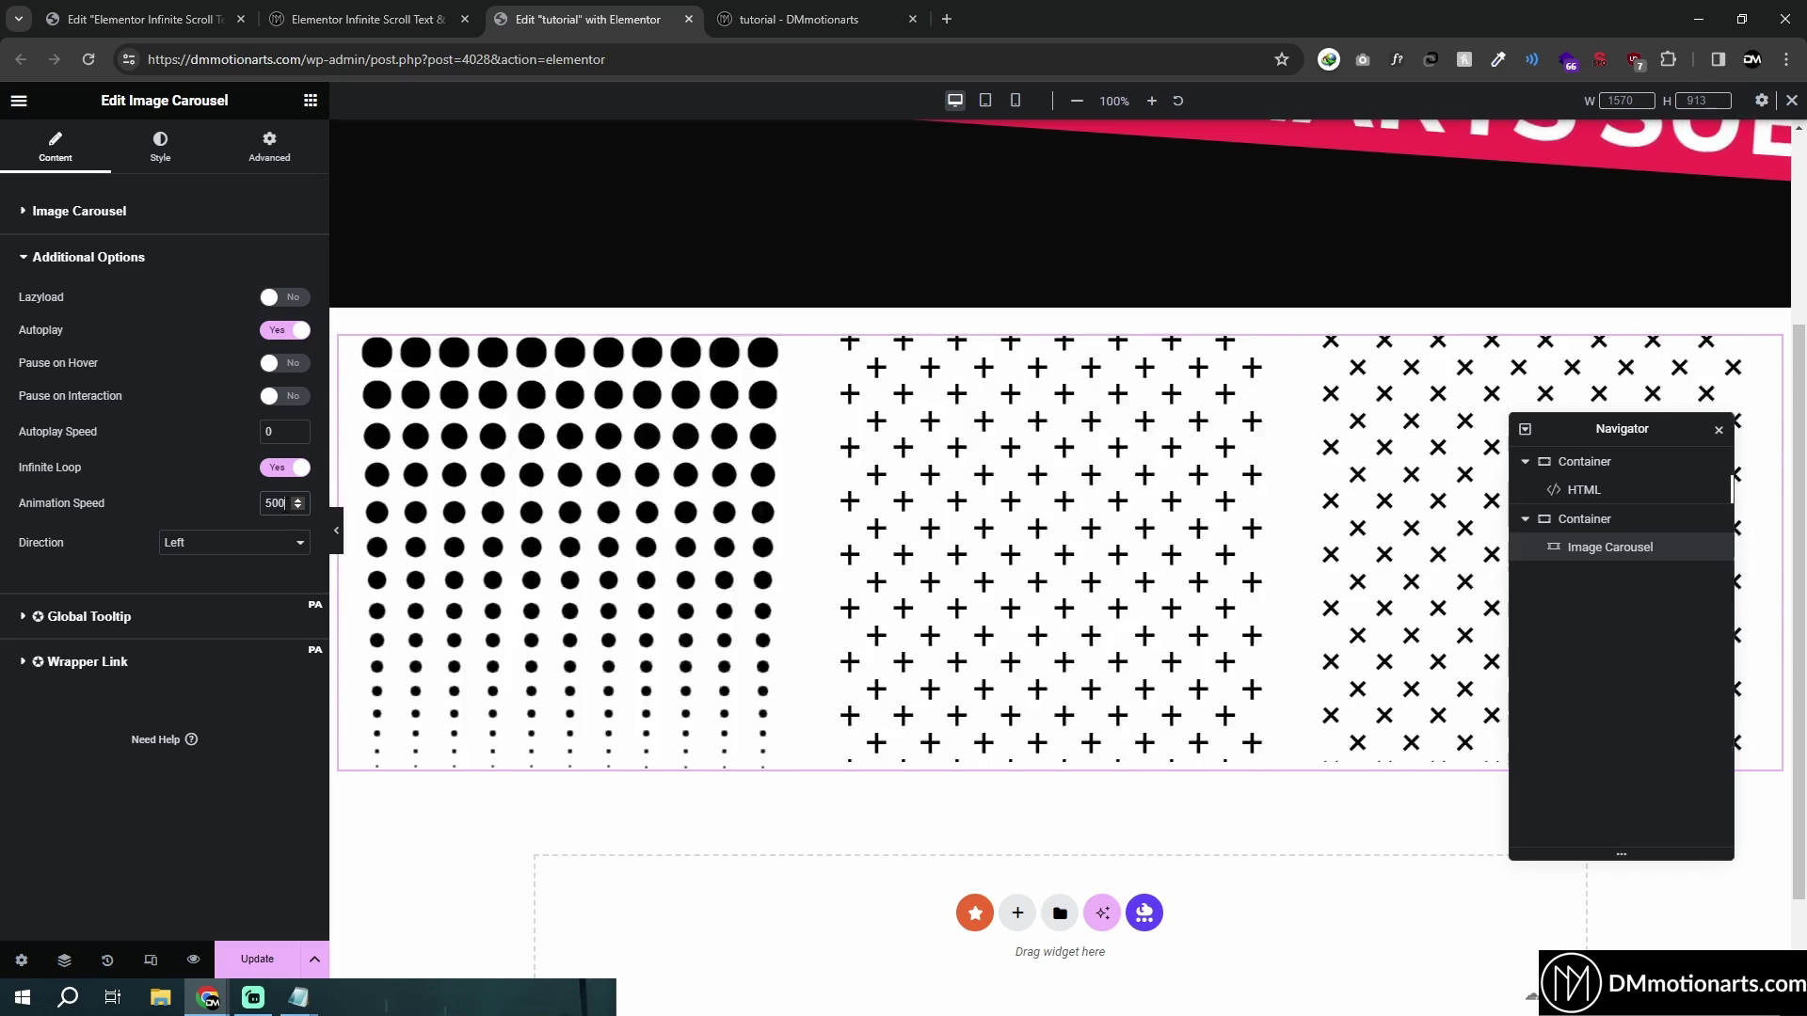
{"action": "type", "text": "0"}
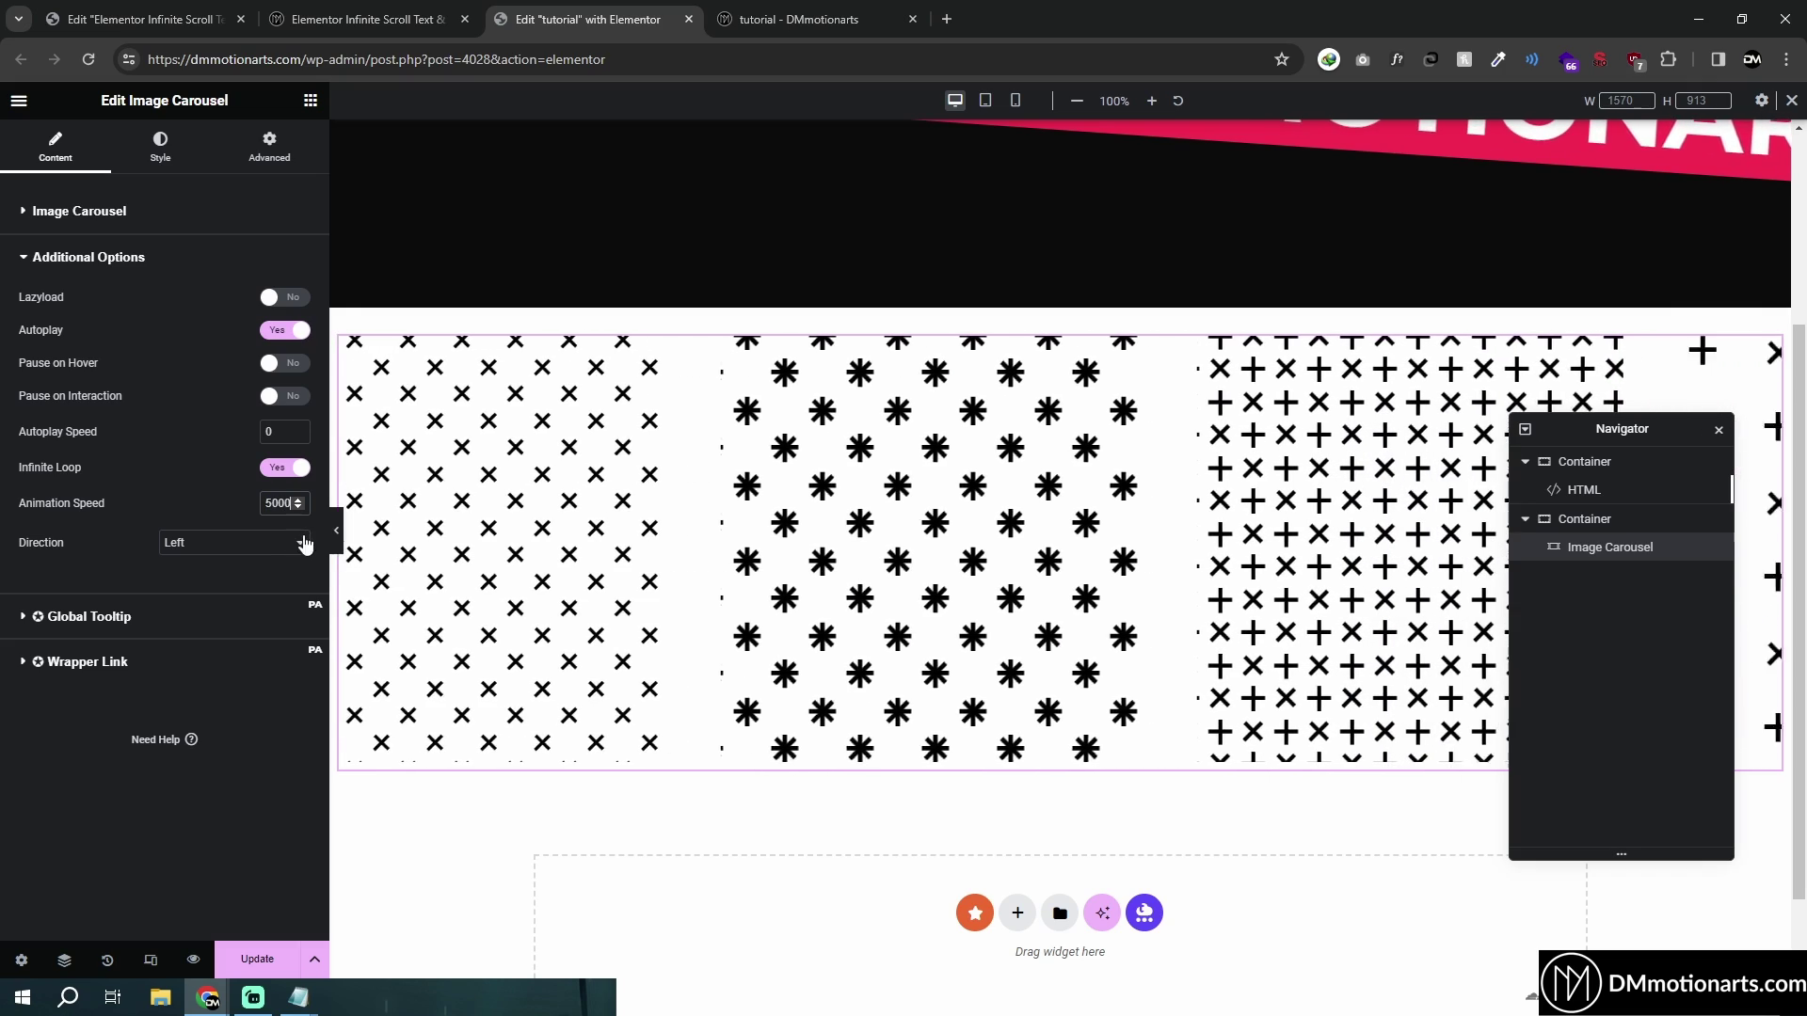
{"action": "key", "text": "ctrl+s"}
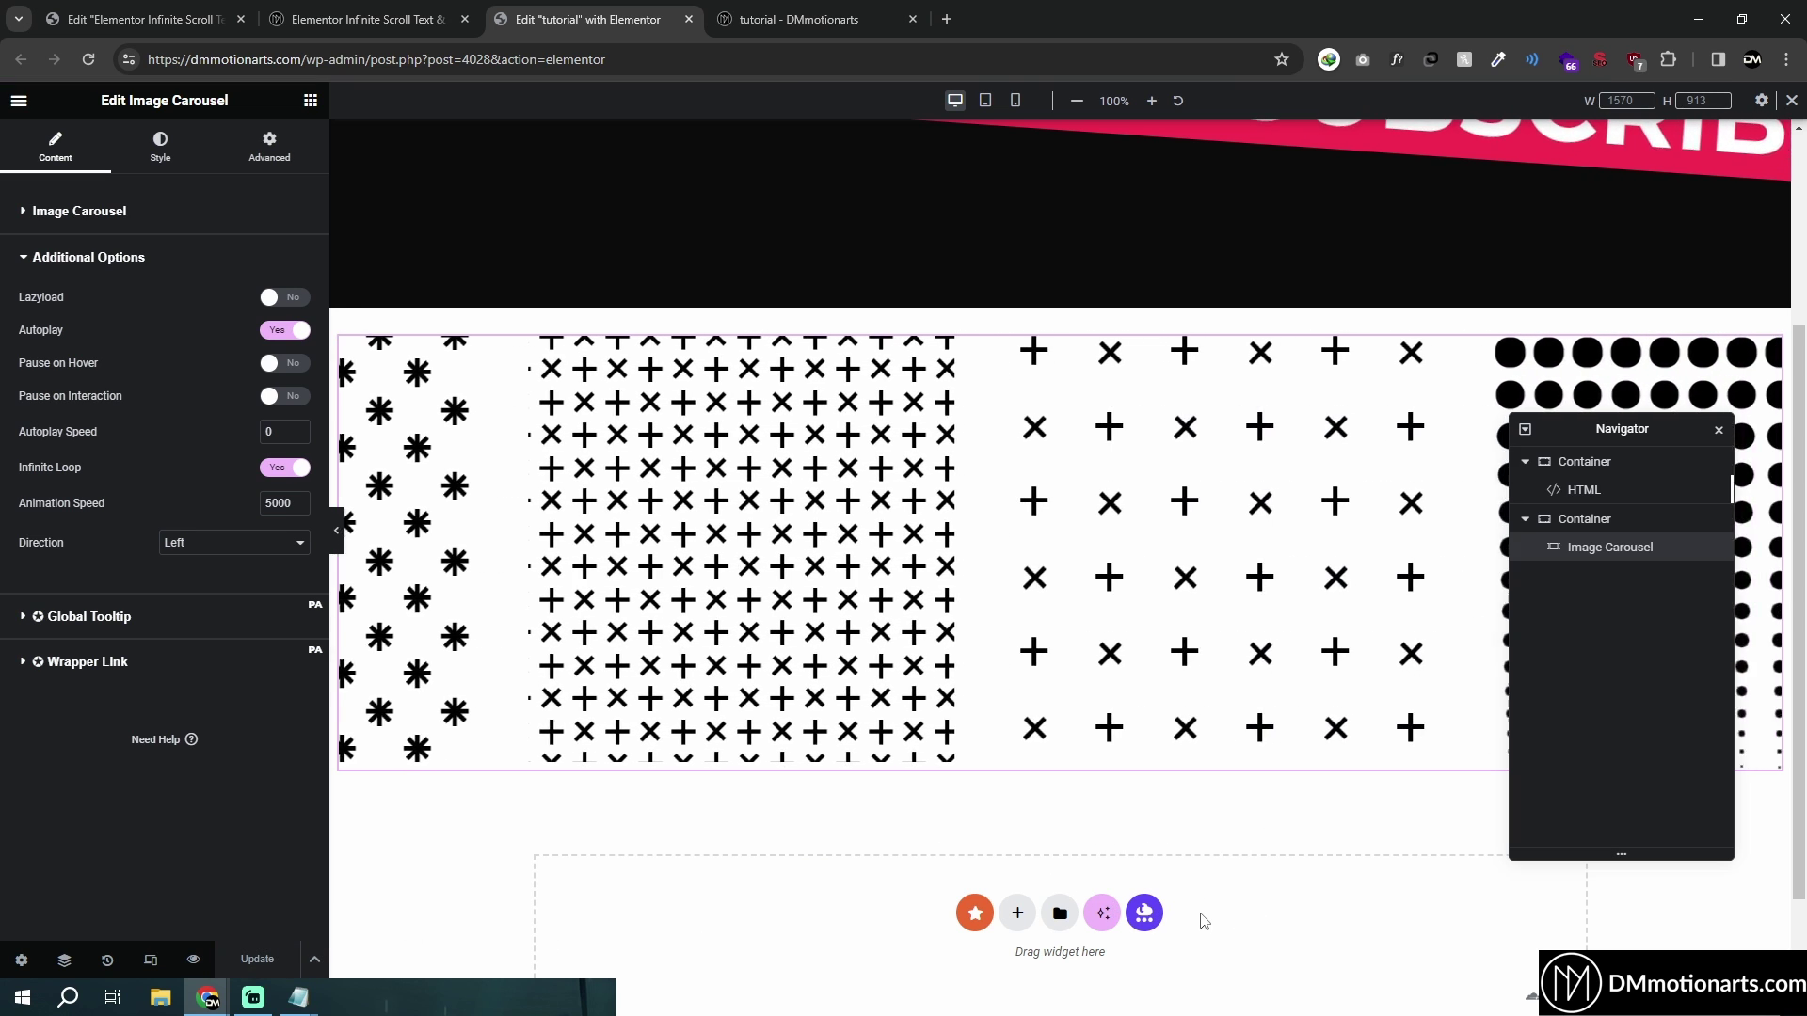
Step: Reload the live tutorial page to check the carousel's continuous scrolling, and return to the page editor
{"action": "left_click", "coordinate": [752, 19]}
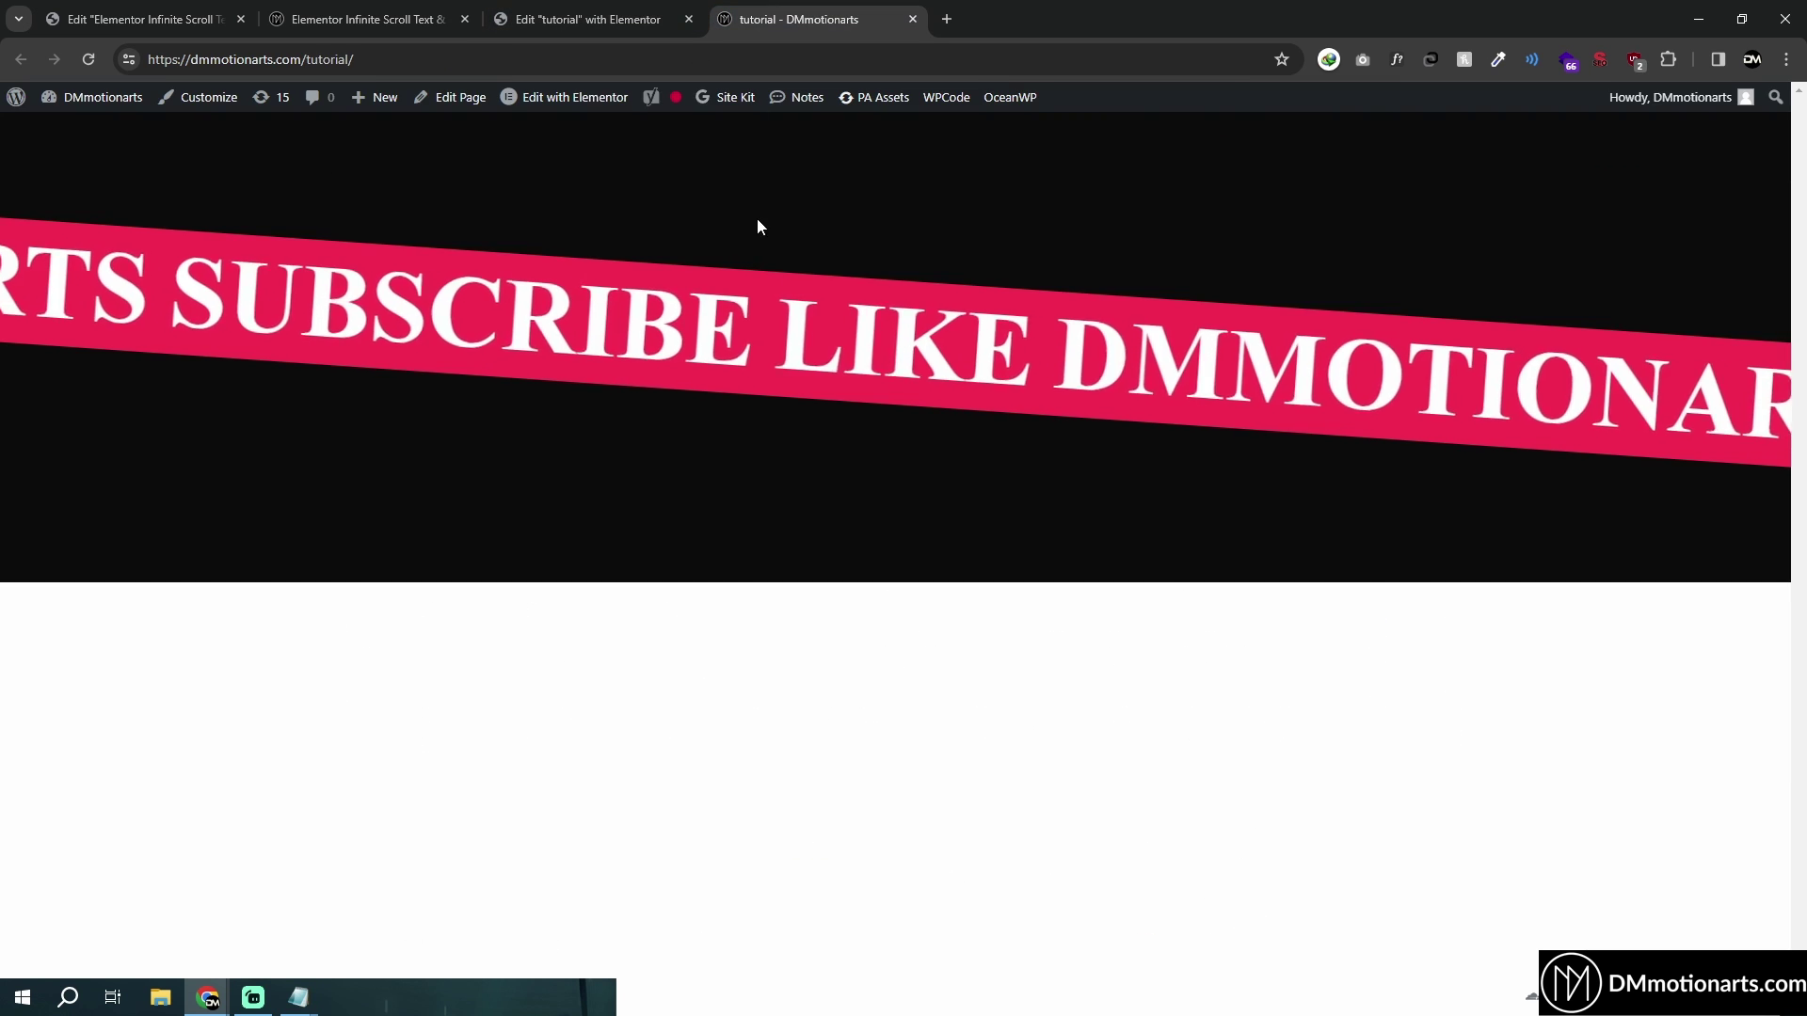
{"action": "key", "text": "F5"}
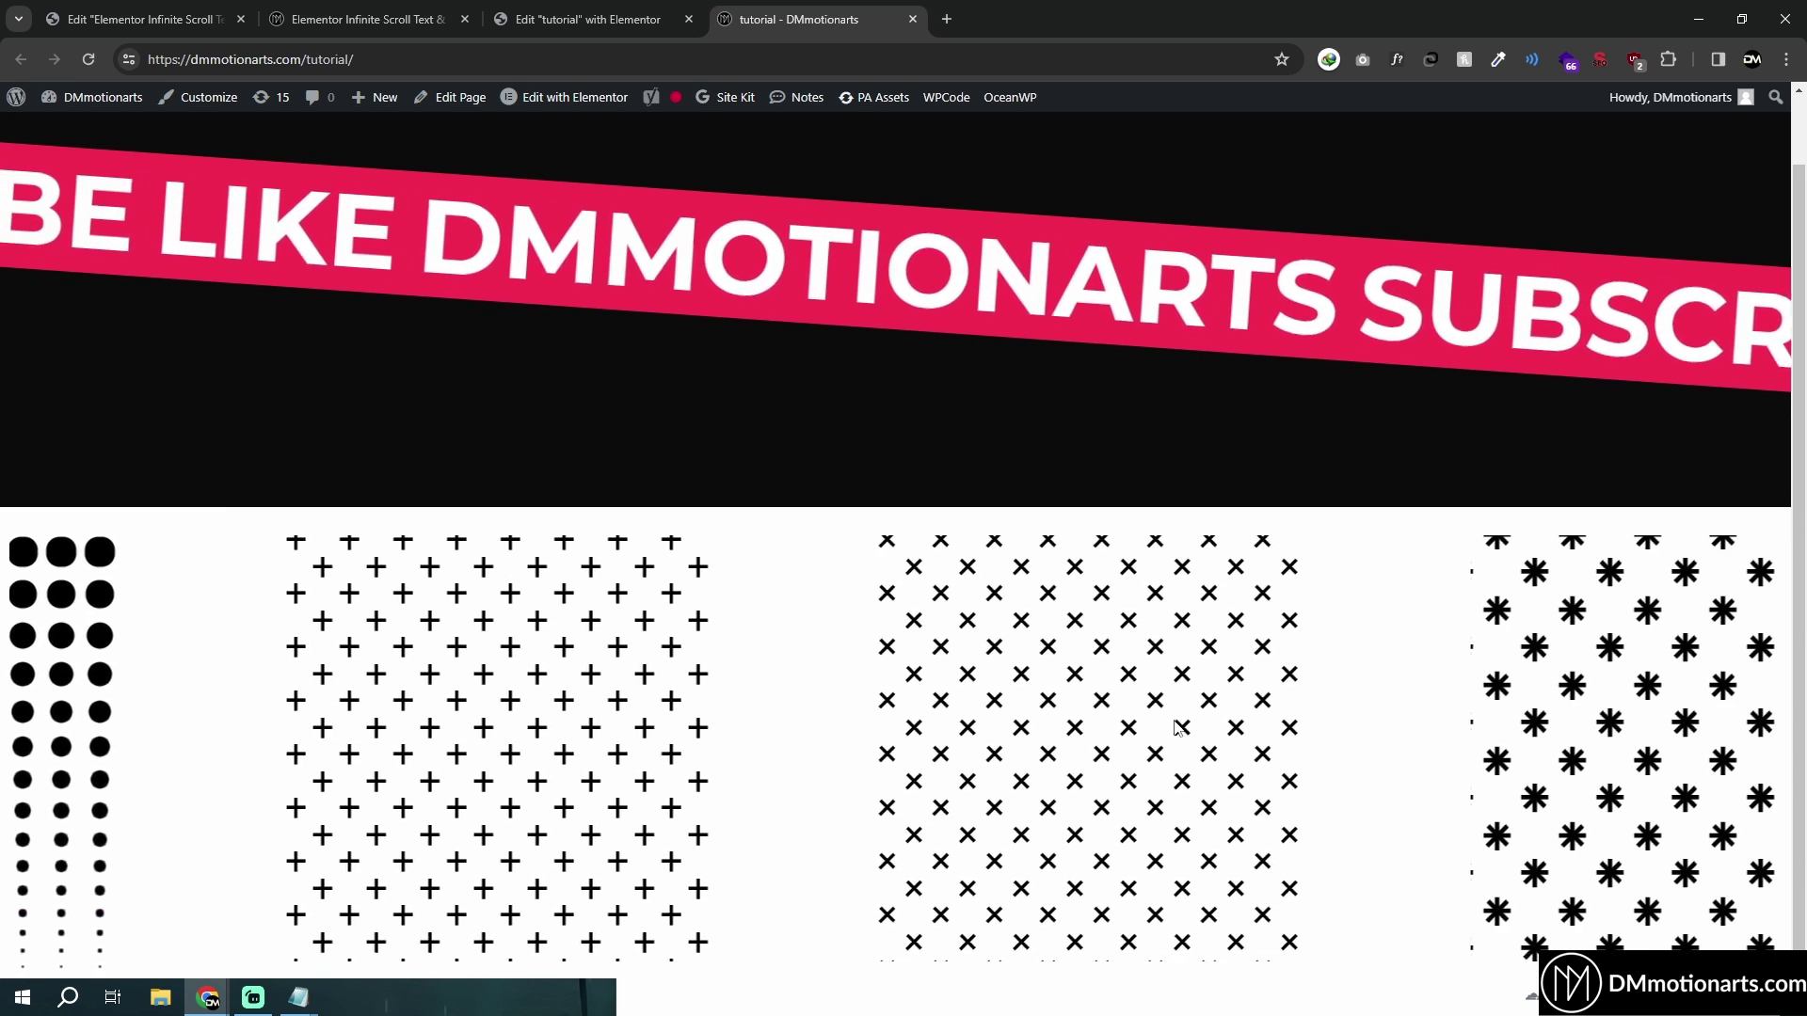
{"action": "key", "text": "ctrl+shift+Tab"}
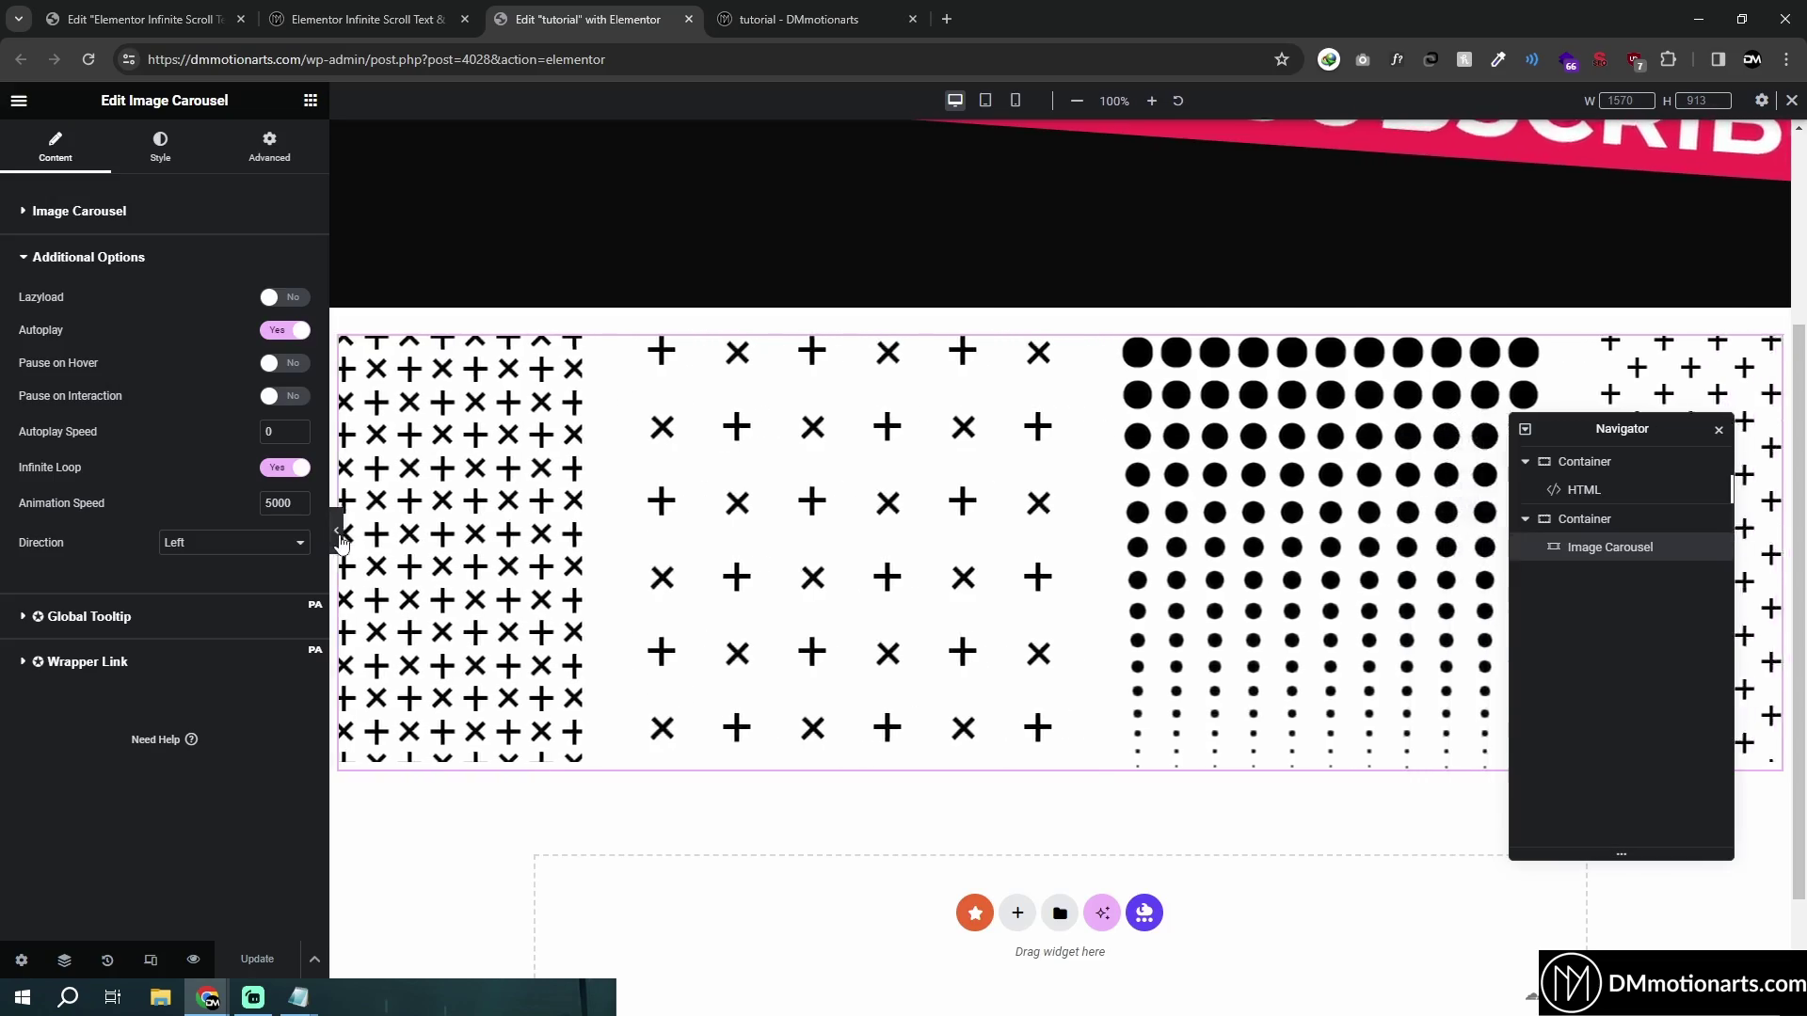
{"action": "left_click", "coordinate": [327, 546]}
{"action": "key", "text": "ctrl+p"}
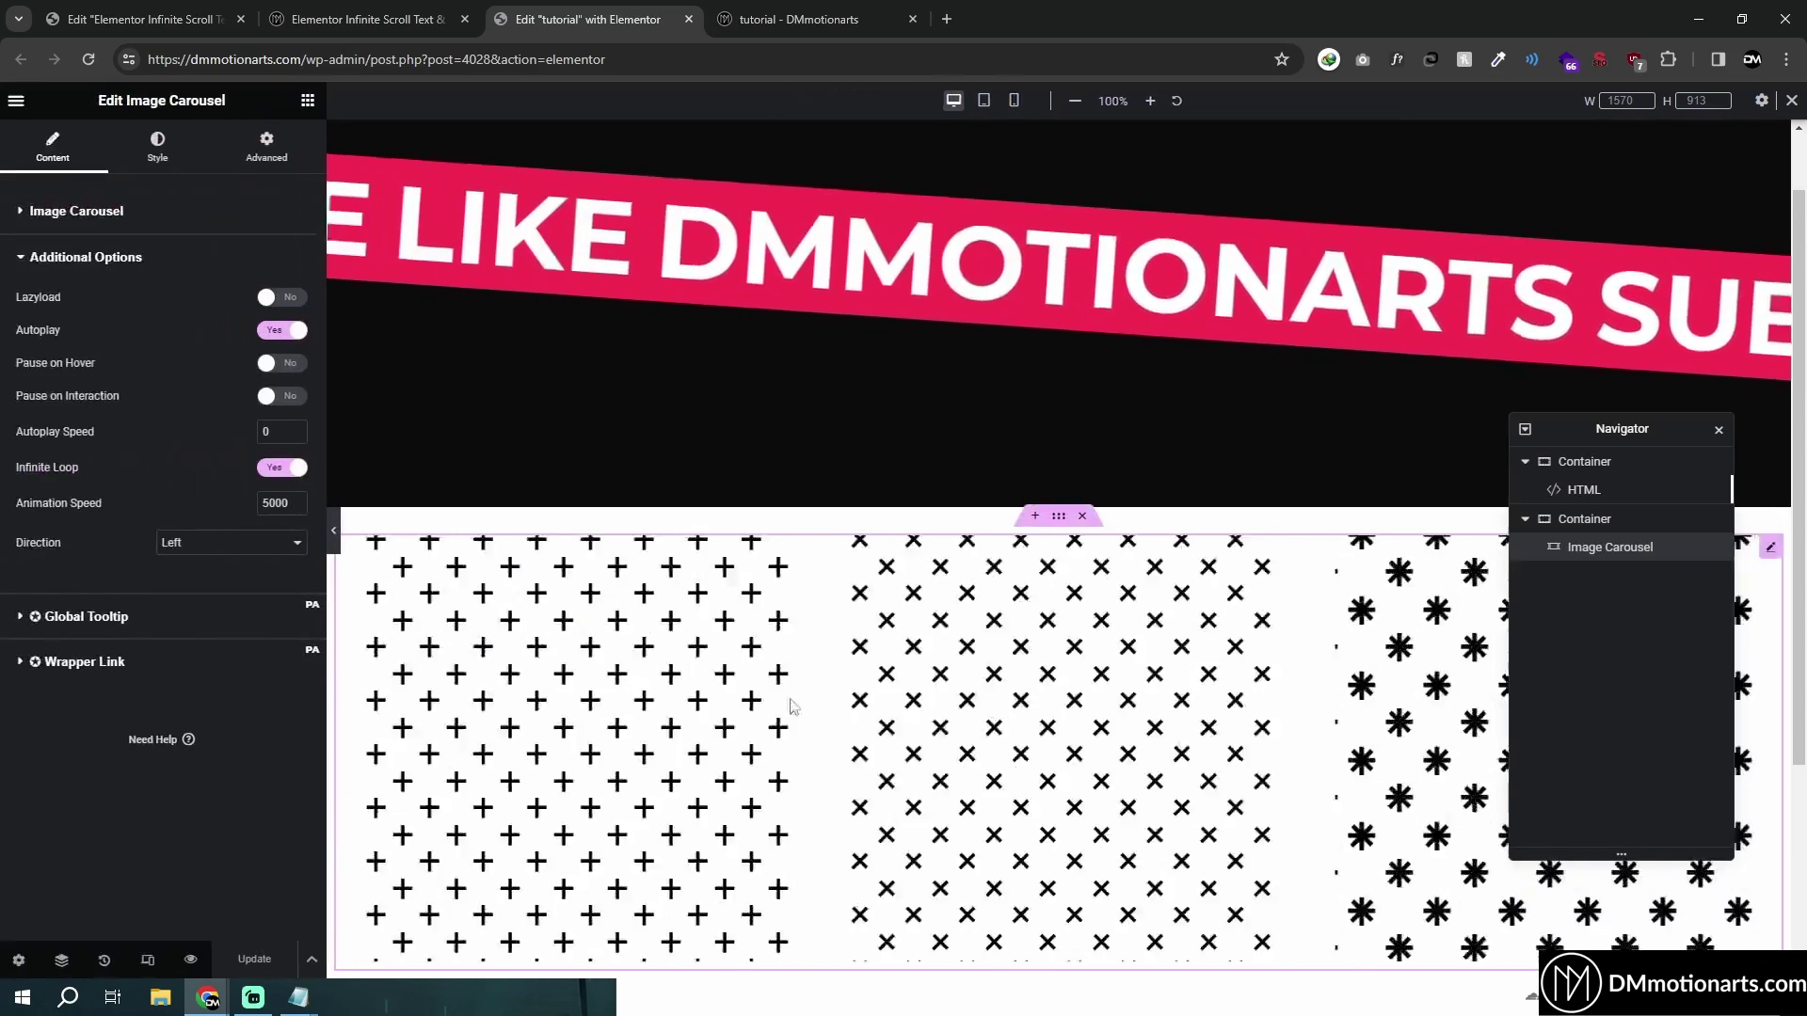
Step: Give the carousel's container a classic background in light mint green and preview it without the editing panel
{"action": "left_click", "coordinate": [1060, 516]}
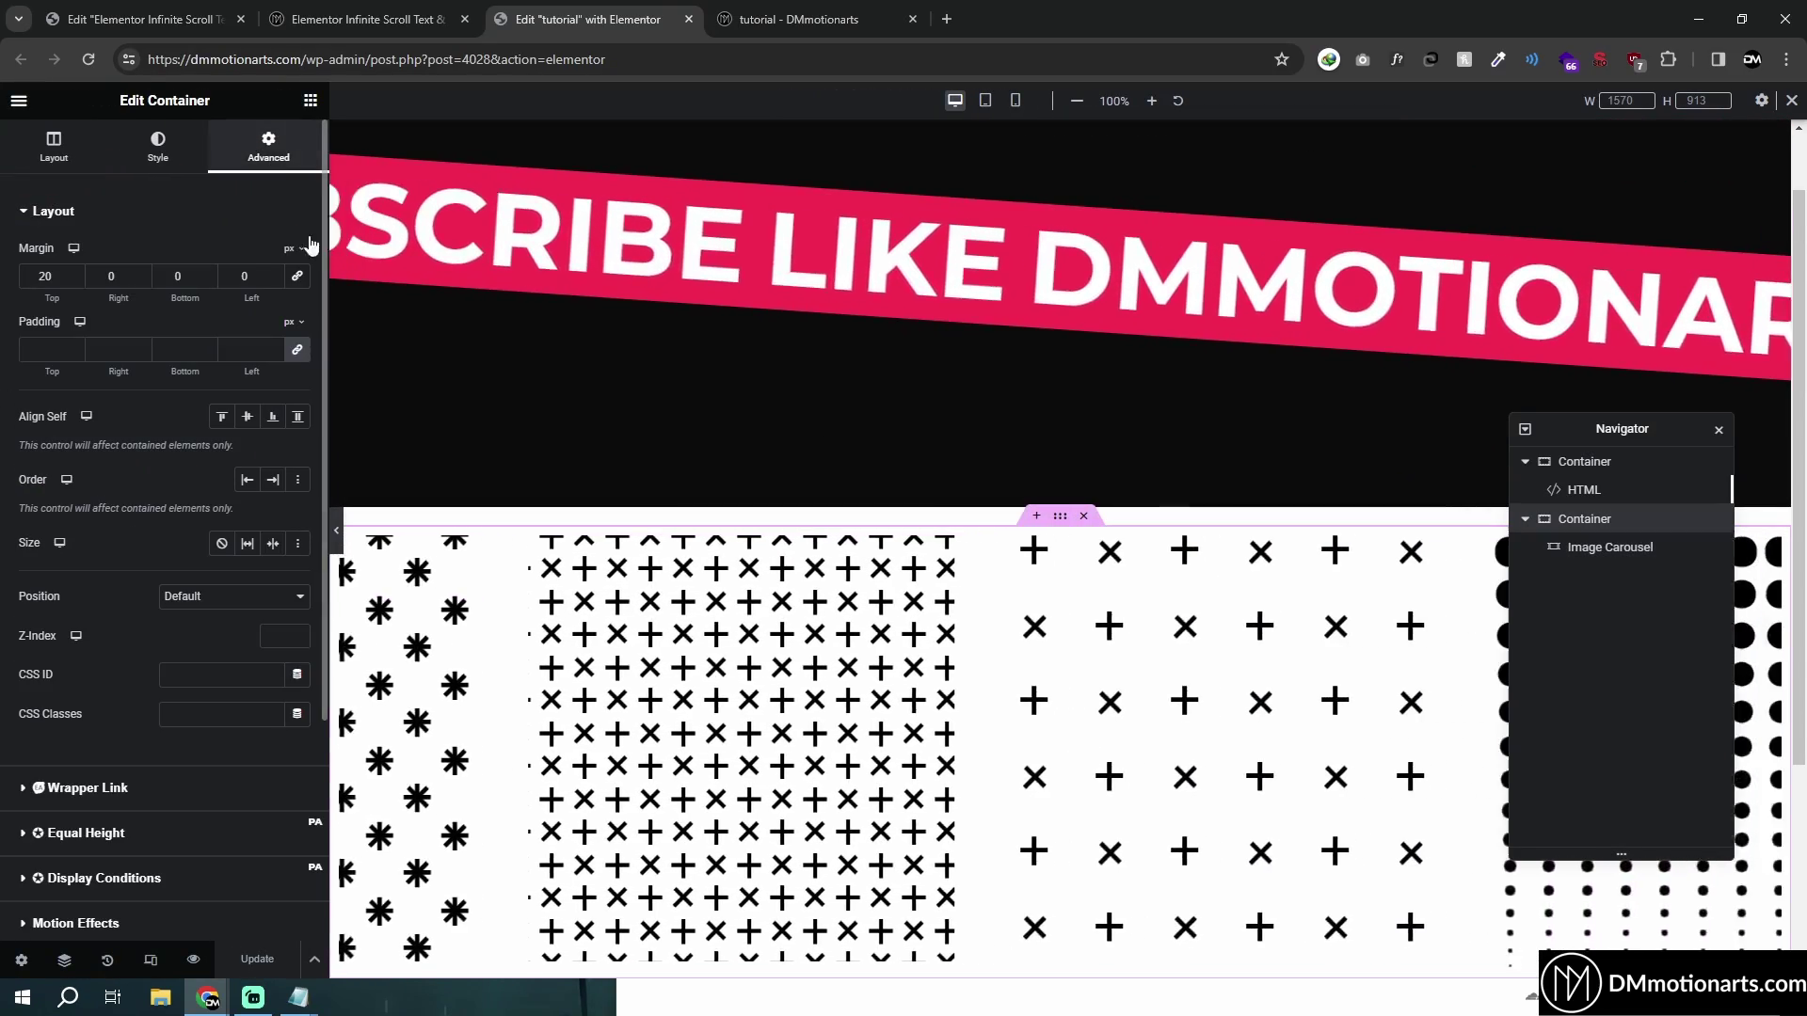
{"action": "left_click", "coordinate": [157, 145]}
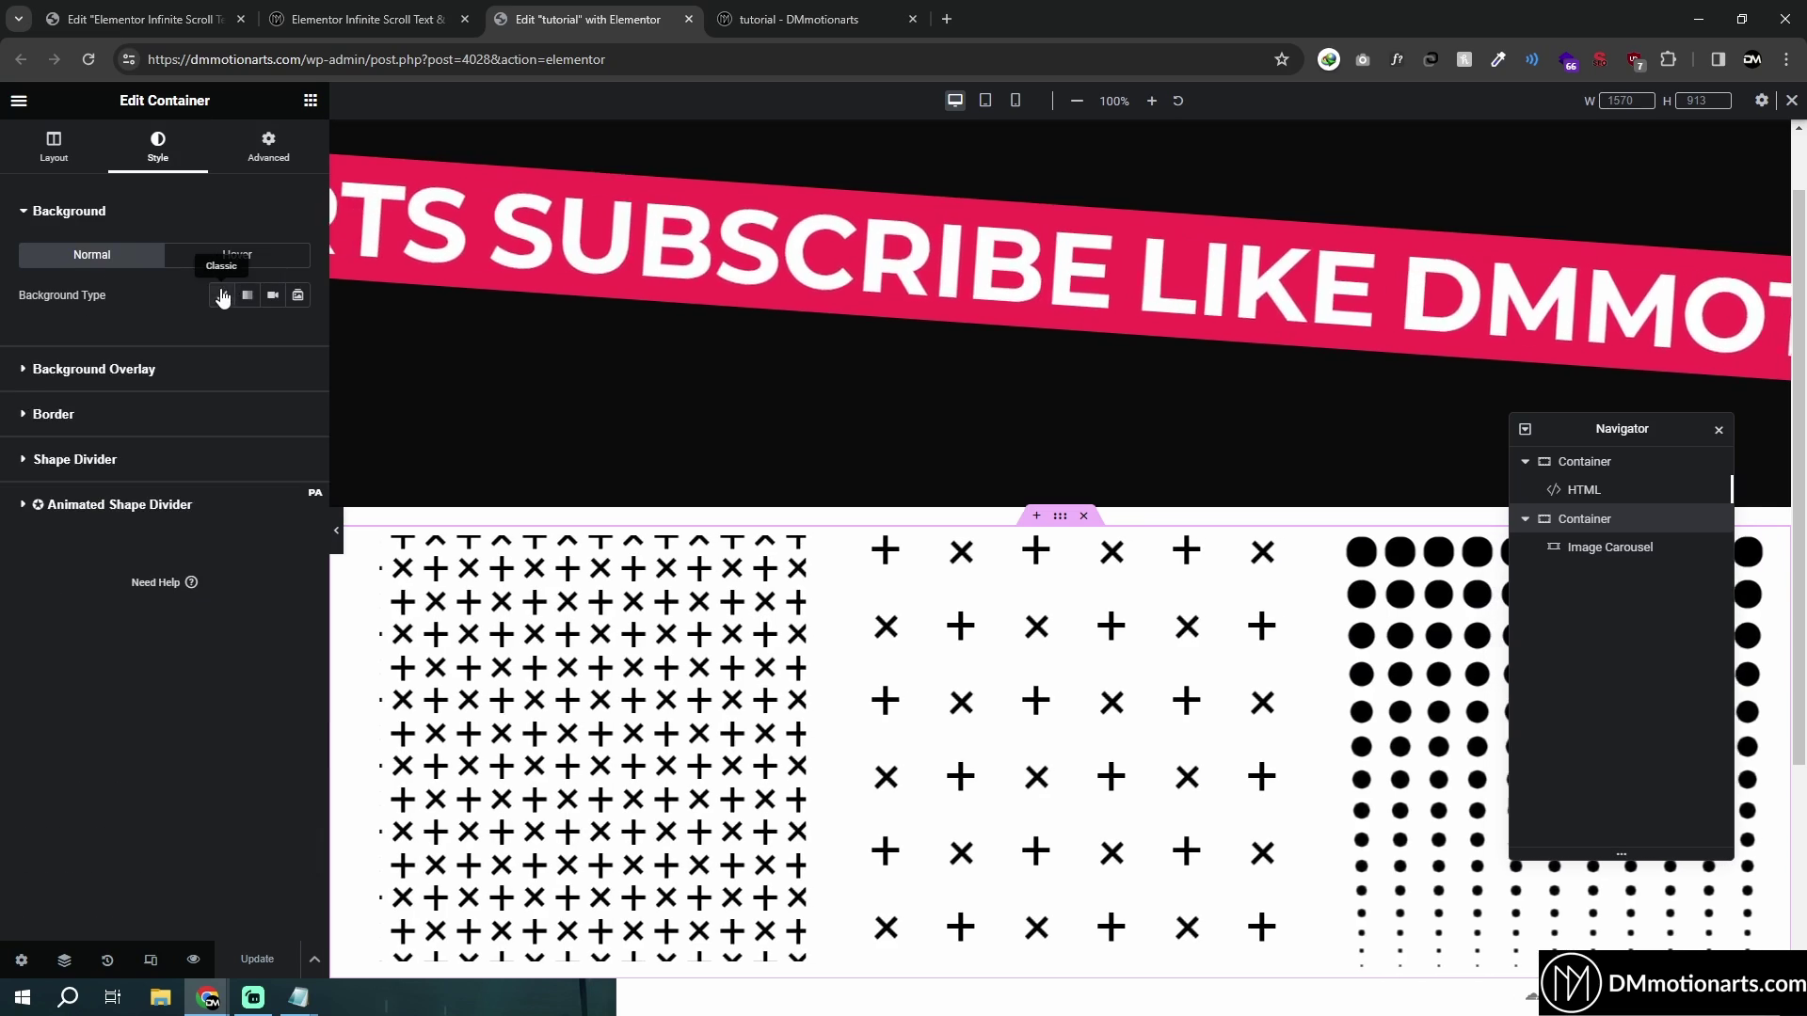
{"action": "left_click", "coordinate": [294, 337]}
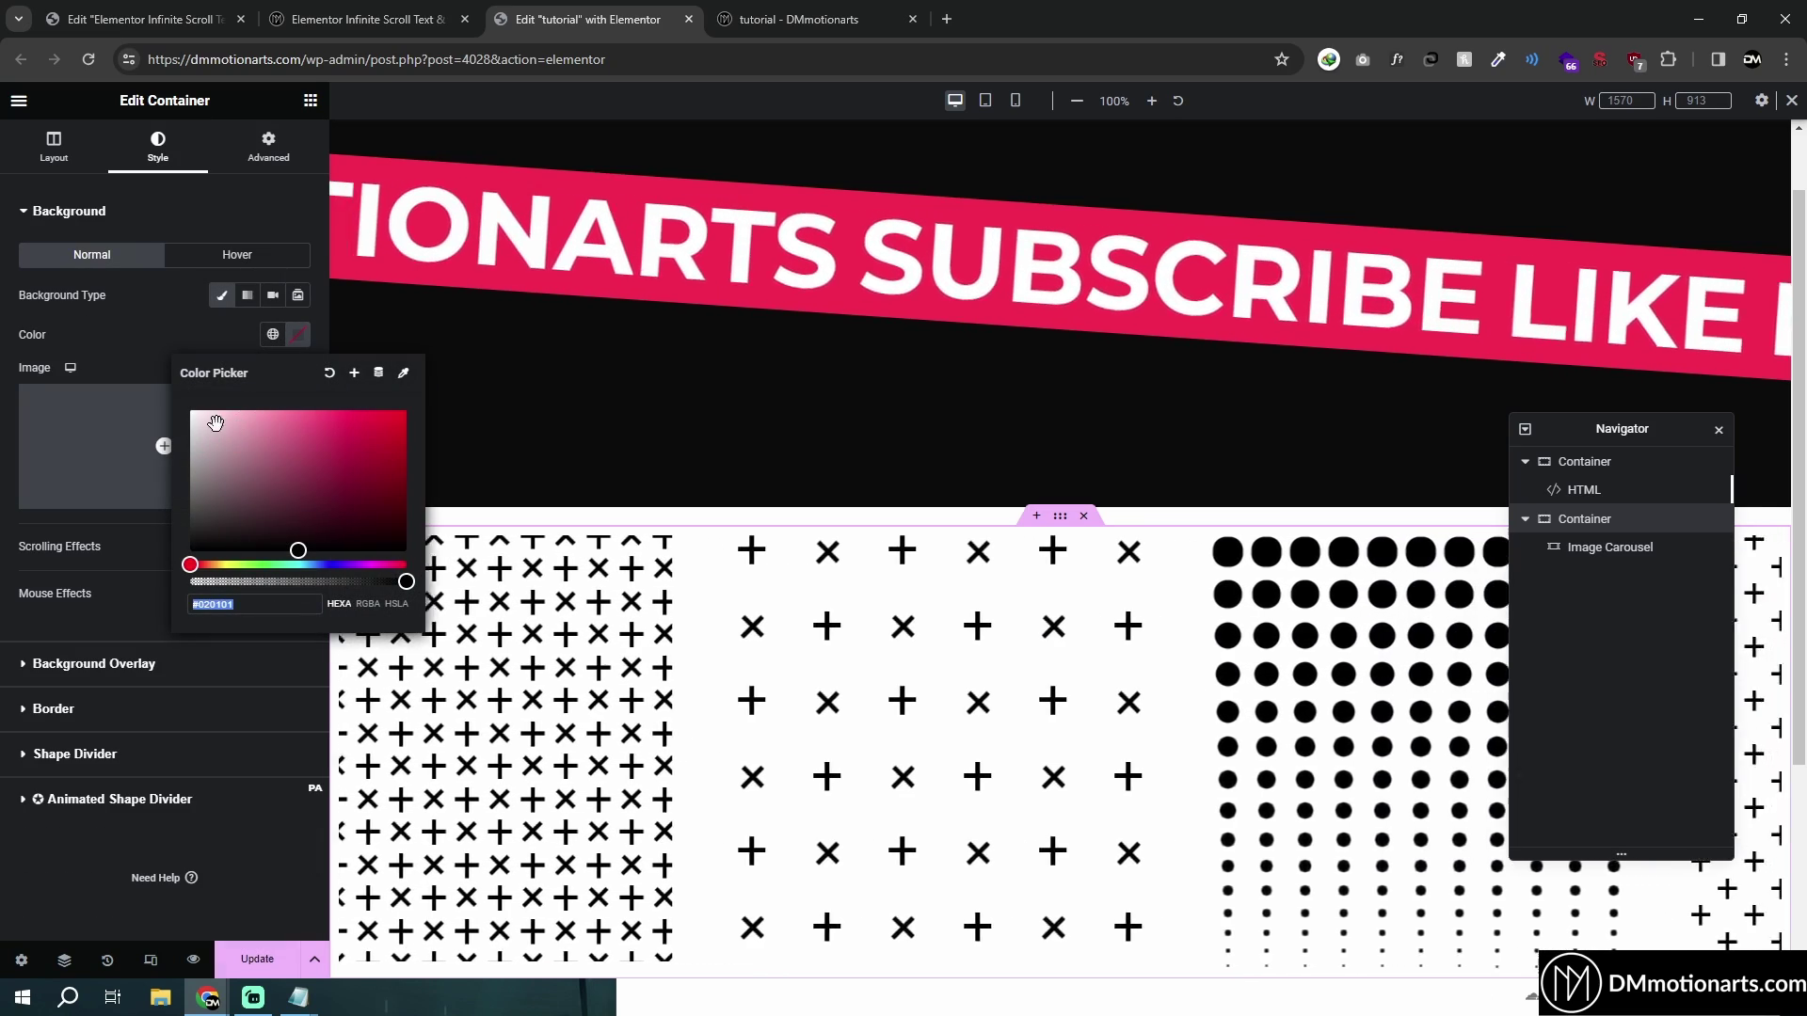
{"action": "left_click", "coordinate": [236, 408]}
{"action": "mouse_move", "coordinate": [238, 410]}
{"action": "left_mouse_down"}
{"action": "mouse_move", "coordinate": [296, 415]}
{"action": "mouse_move", "coordinate": [278, 410]}
{"action": "left_mouse_up"}
{"action": "left_click", "coordinate": [254, 564]}
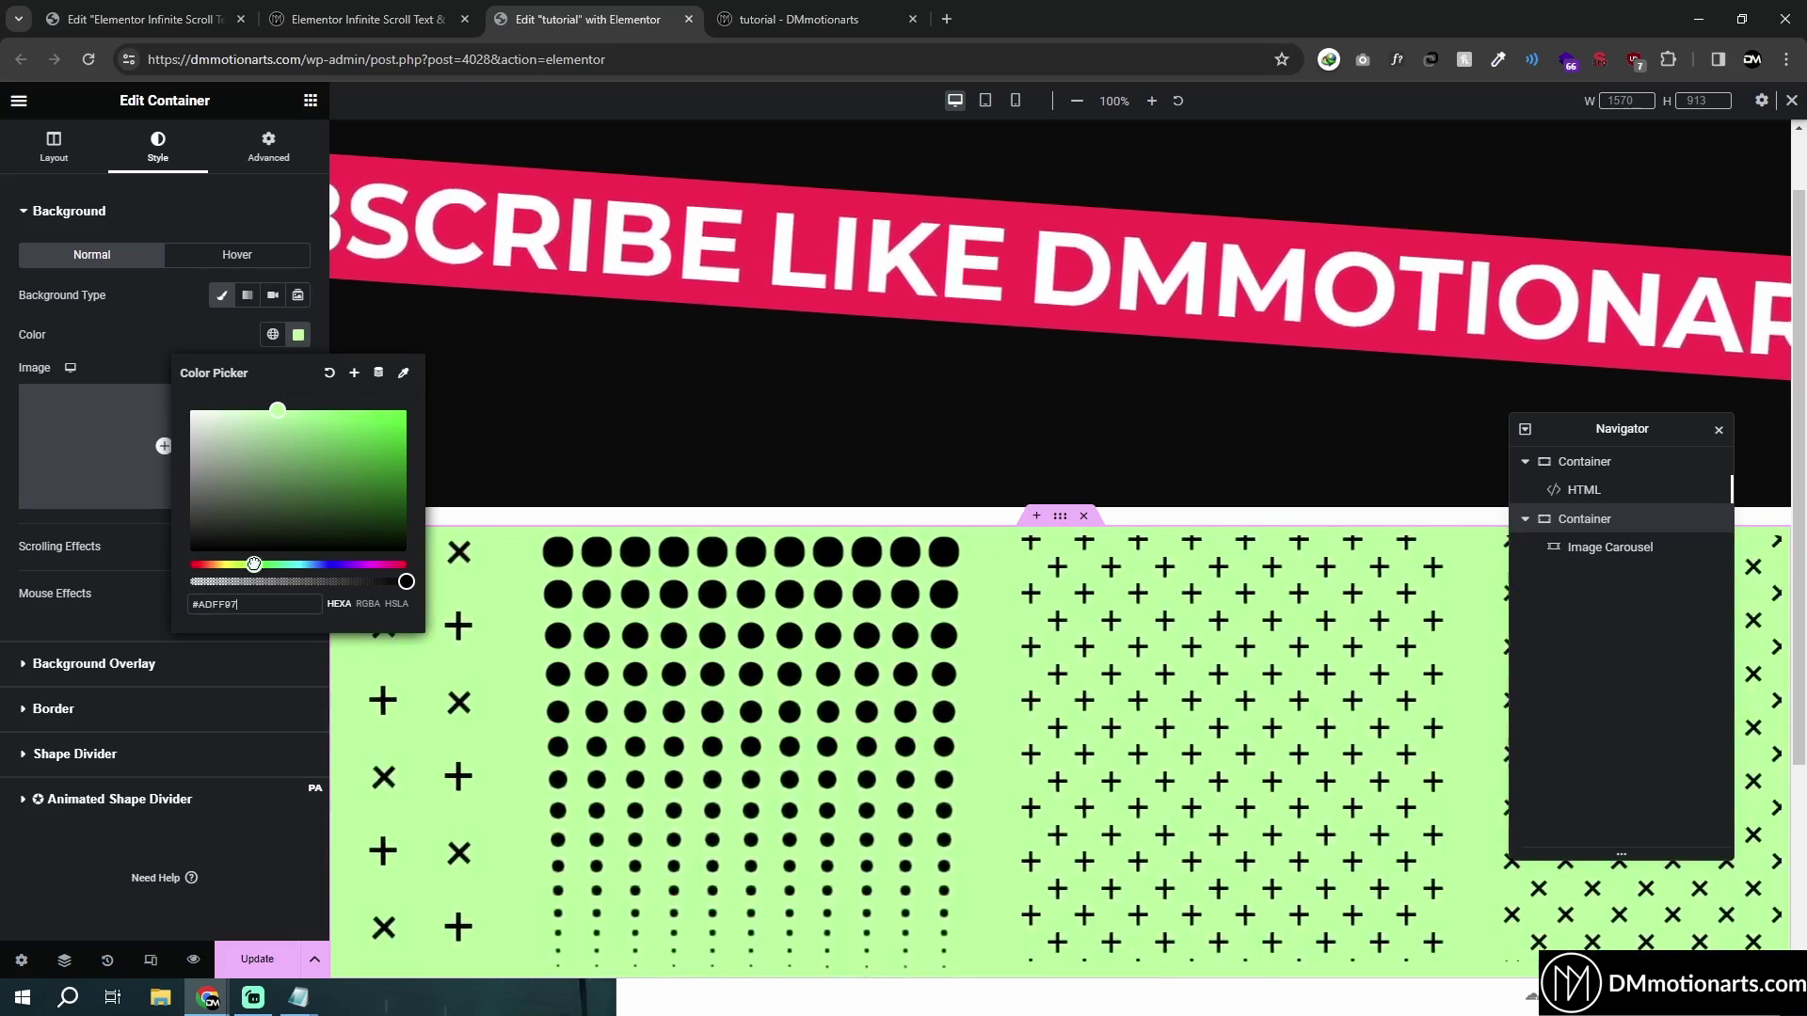
{"action": "left_click_drag", "start_coordinate": [255, 564], "coordinate": [283, 564]}
{"action": "left_click", "coordinate": [638, 515]}
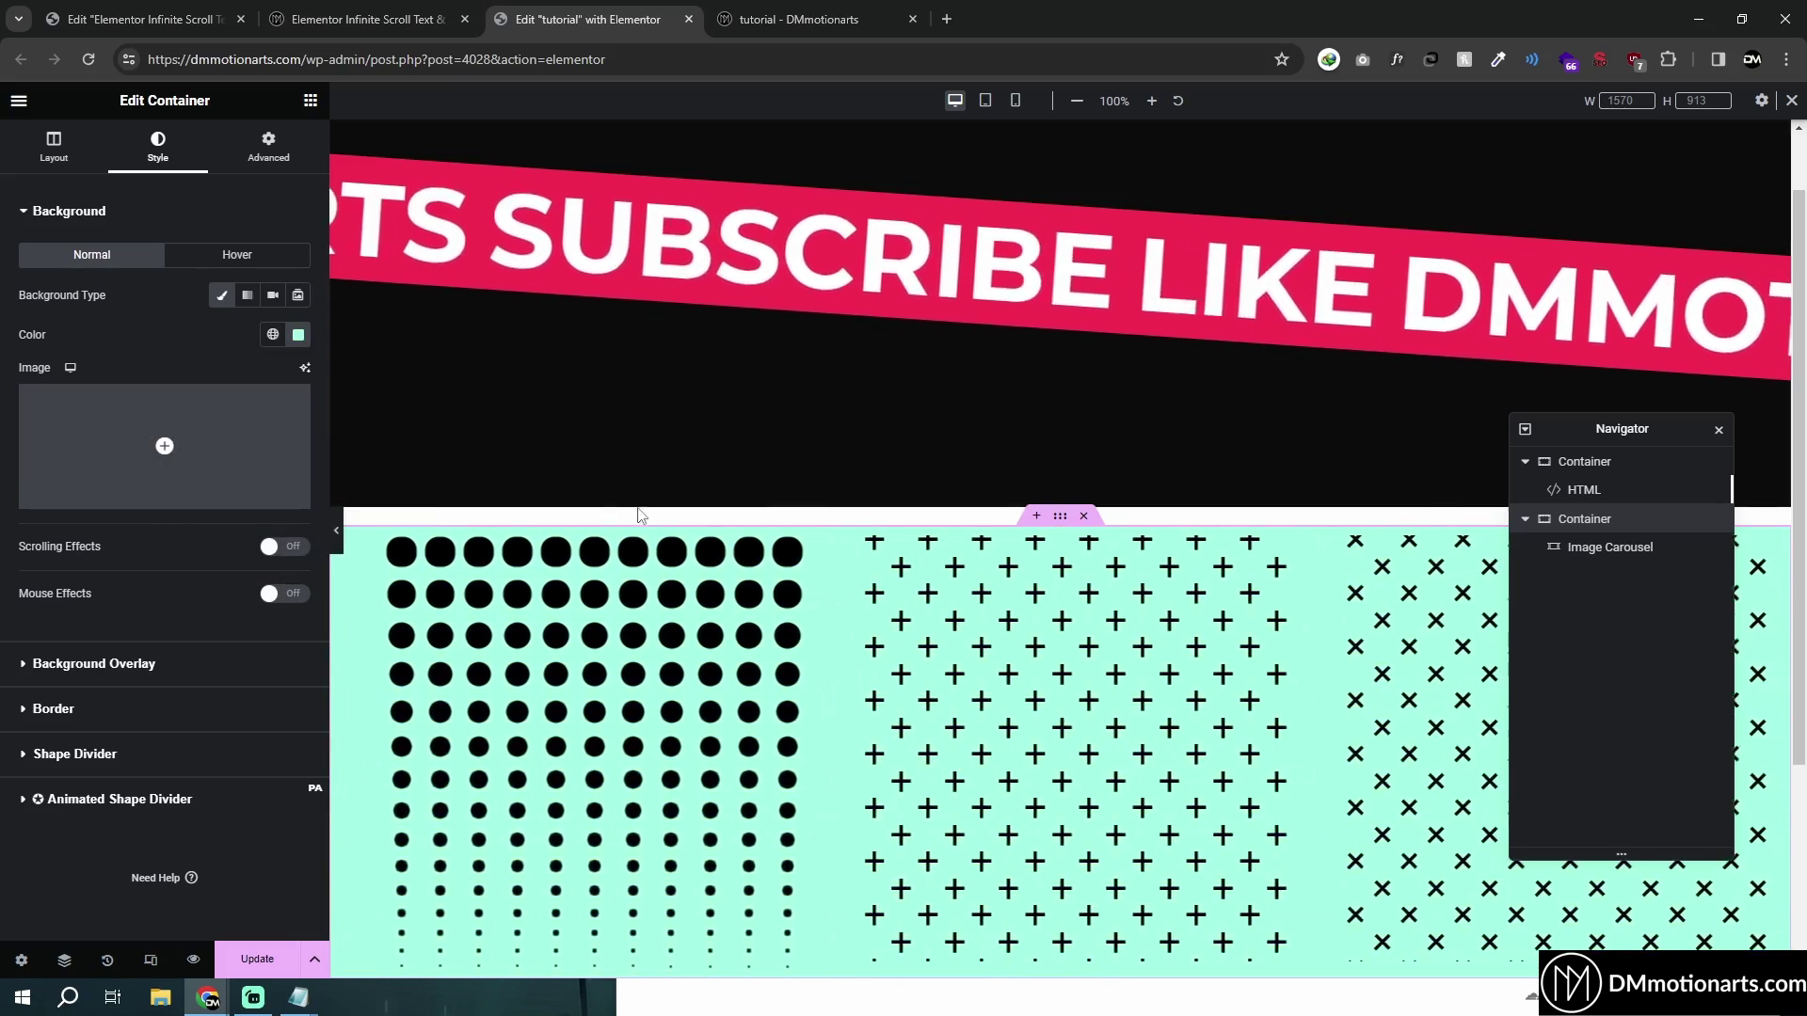
{"action": "left_click", "coordinate": [335, 530]}
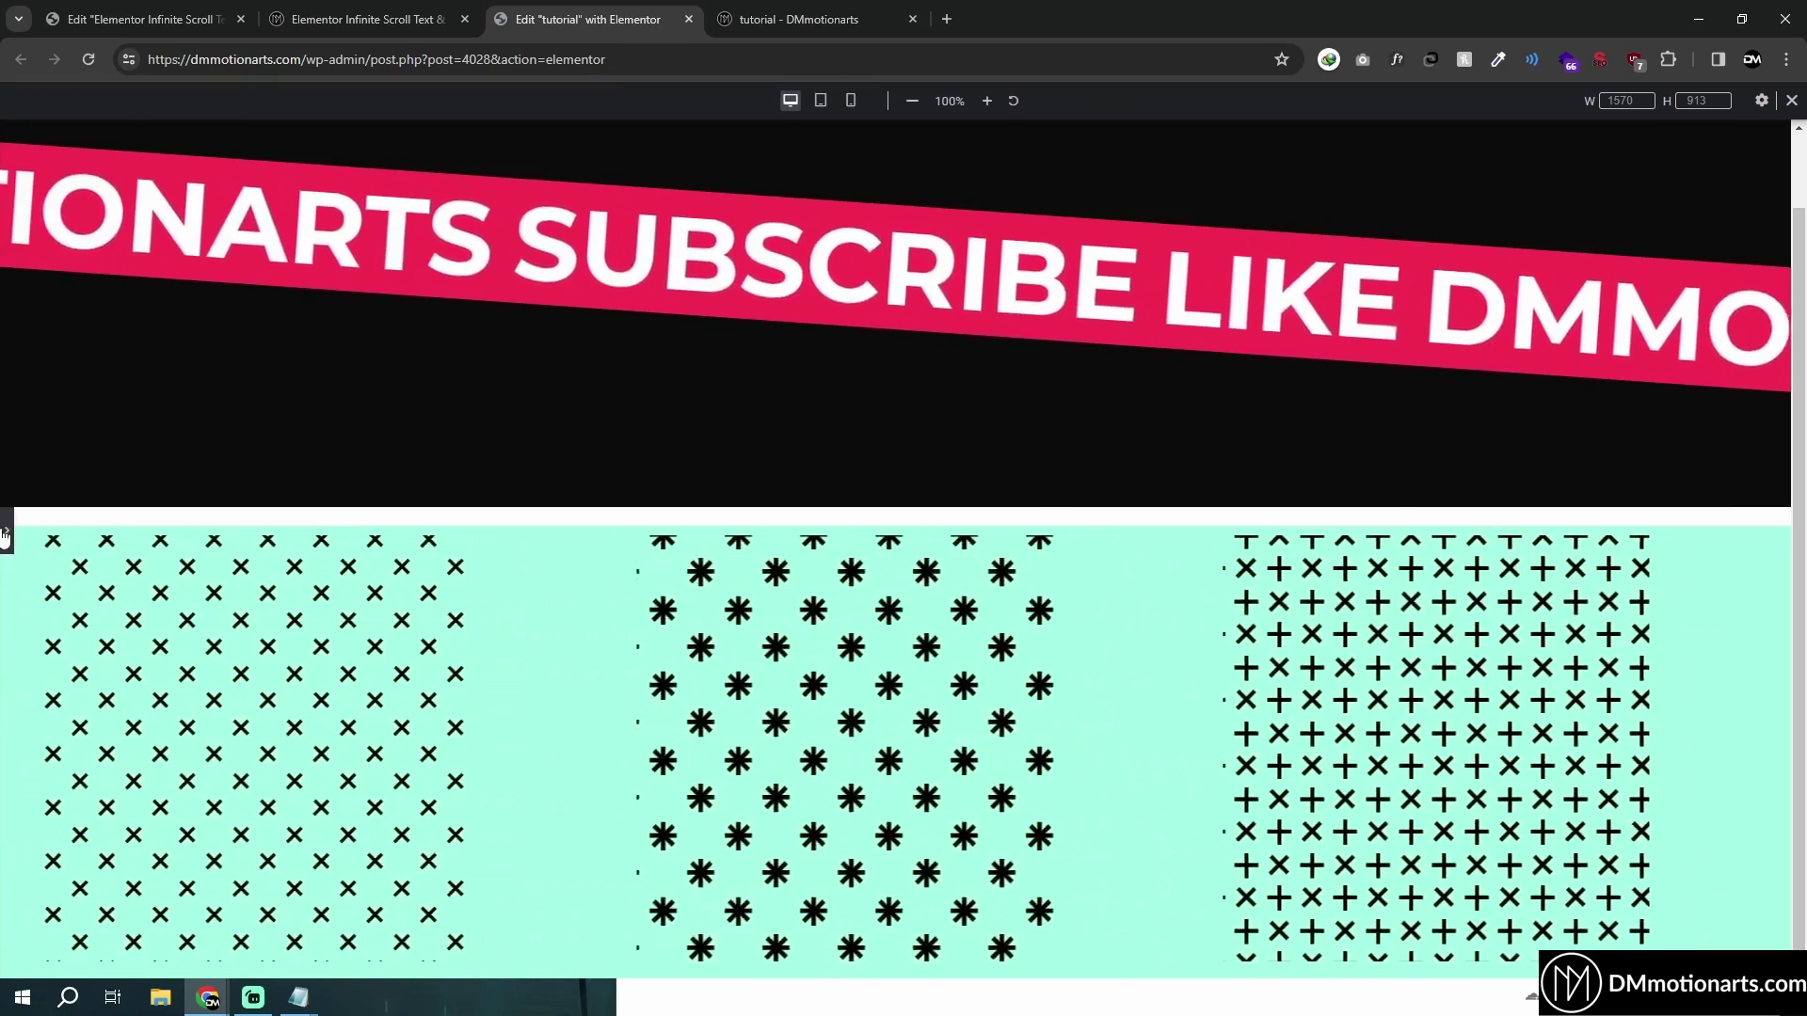
{"action": "left_click", "coordinate": [4, 537]}
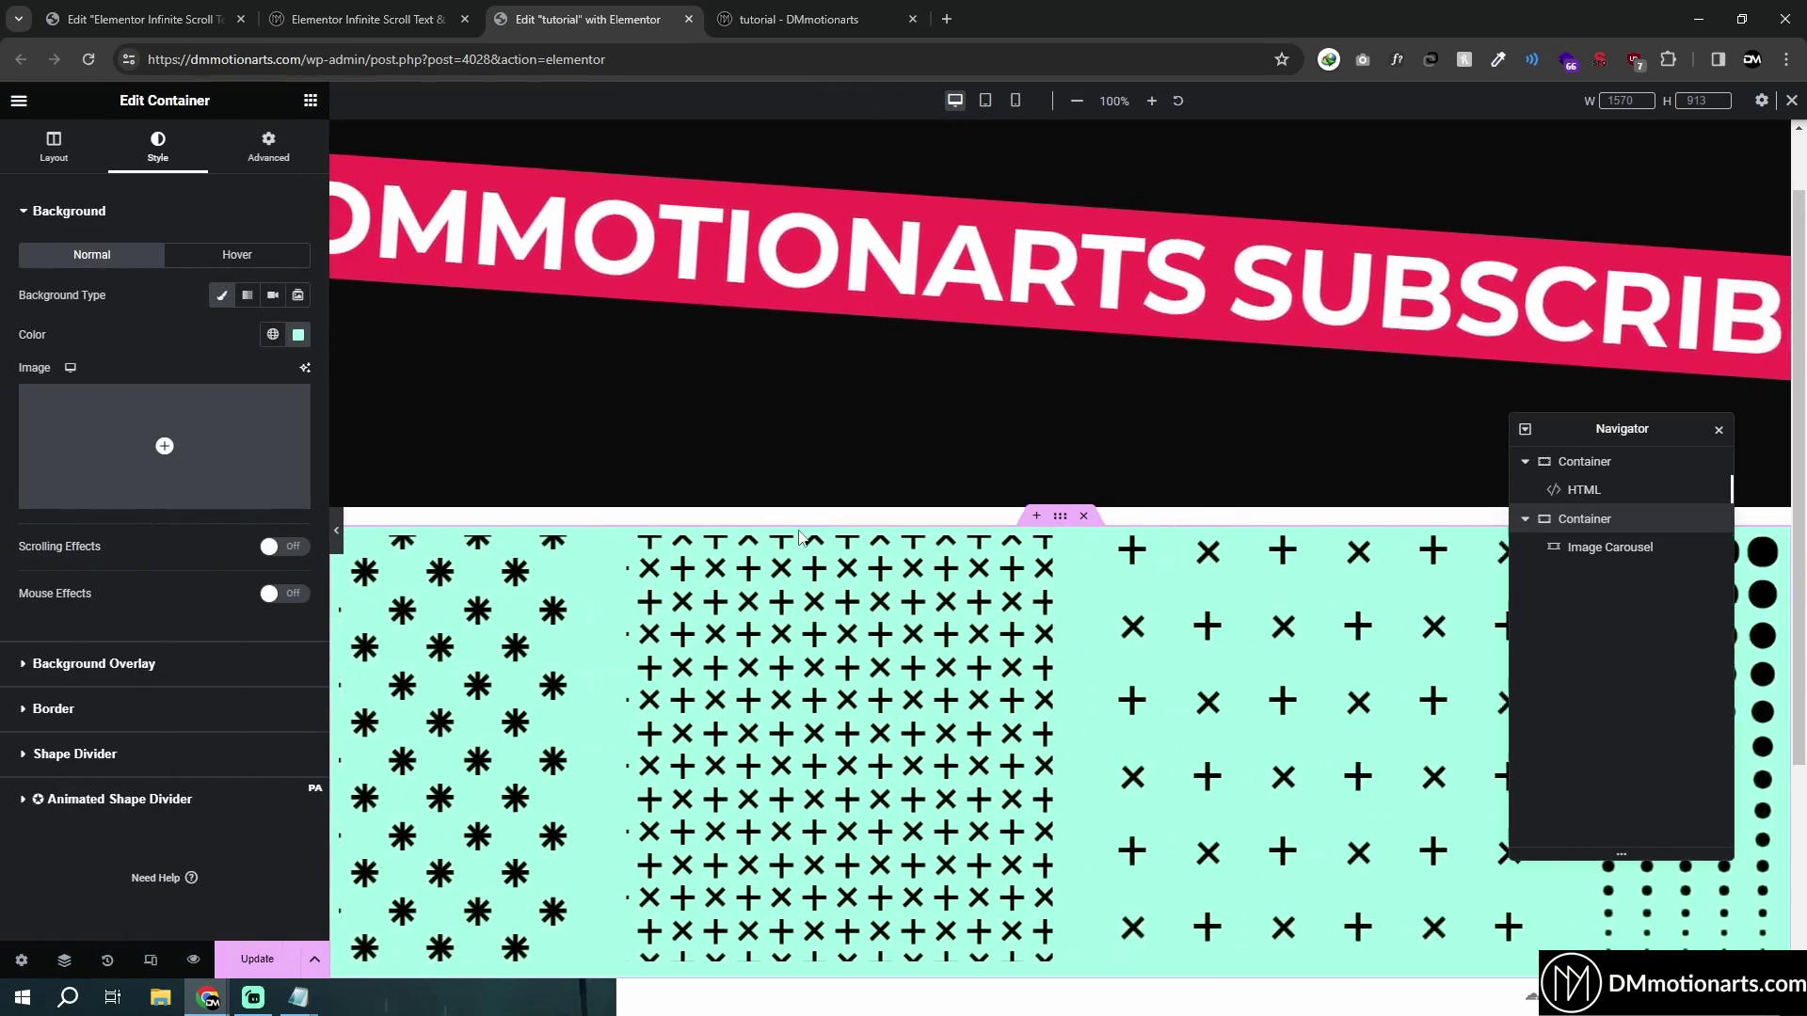
Step: Set the carousel container's padding to 0 px on all sides, save the page and check it on the reloaded live page
{"action": "left_click", "coordinate": [271, 154]}
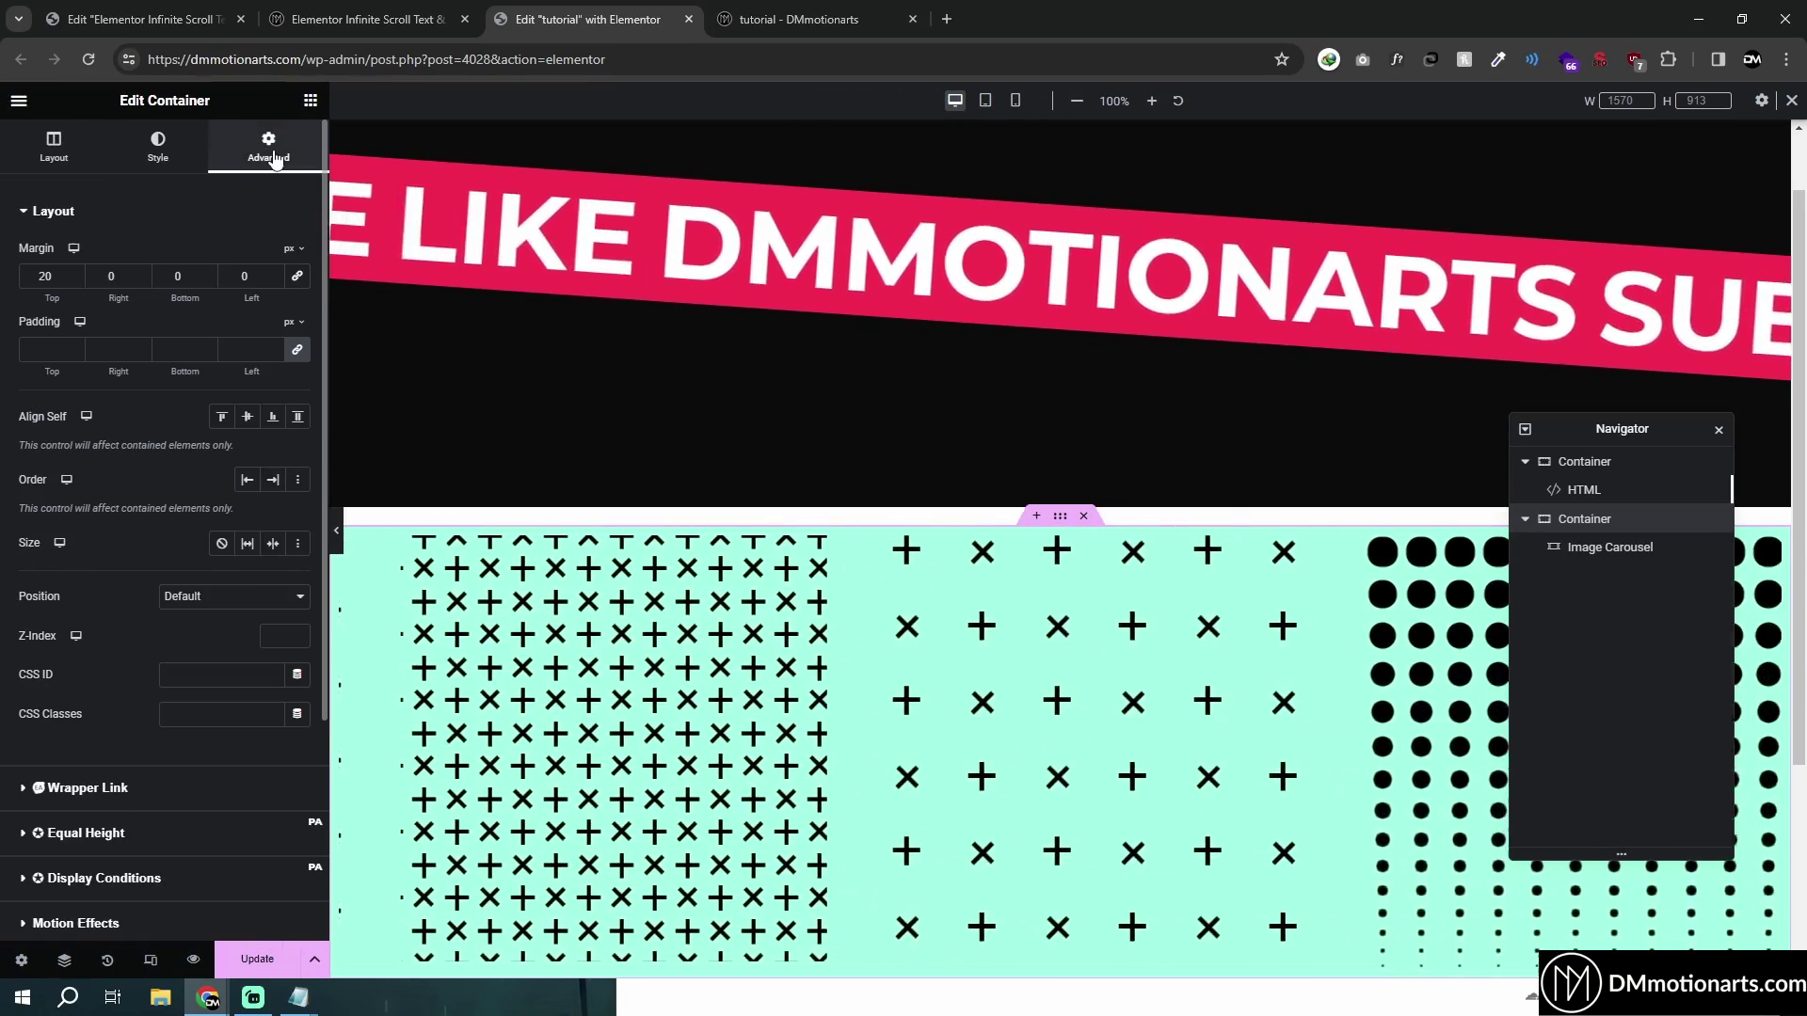
{"action": "left_click", "coordinate": [249, 349]}
{"action": "type", "text": "0"}
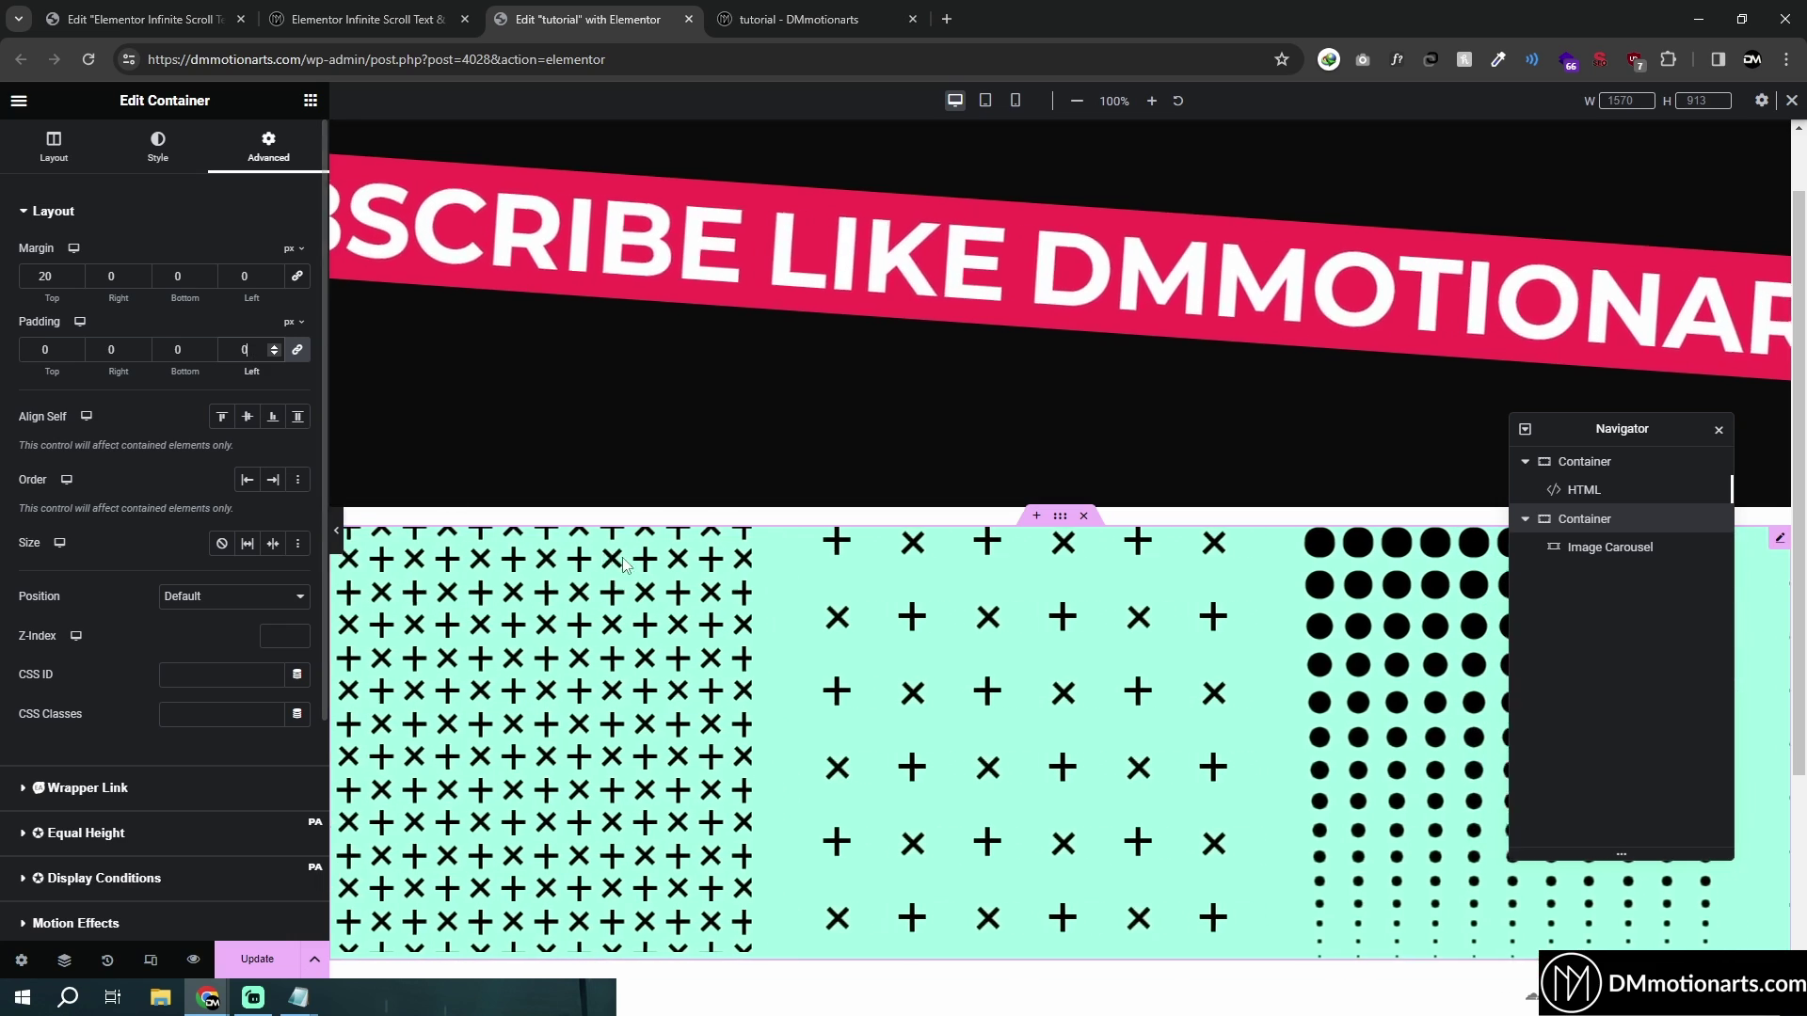
{"action": "left_click", "coordinate": [272, 945]}
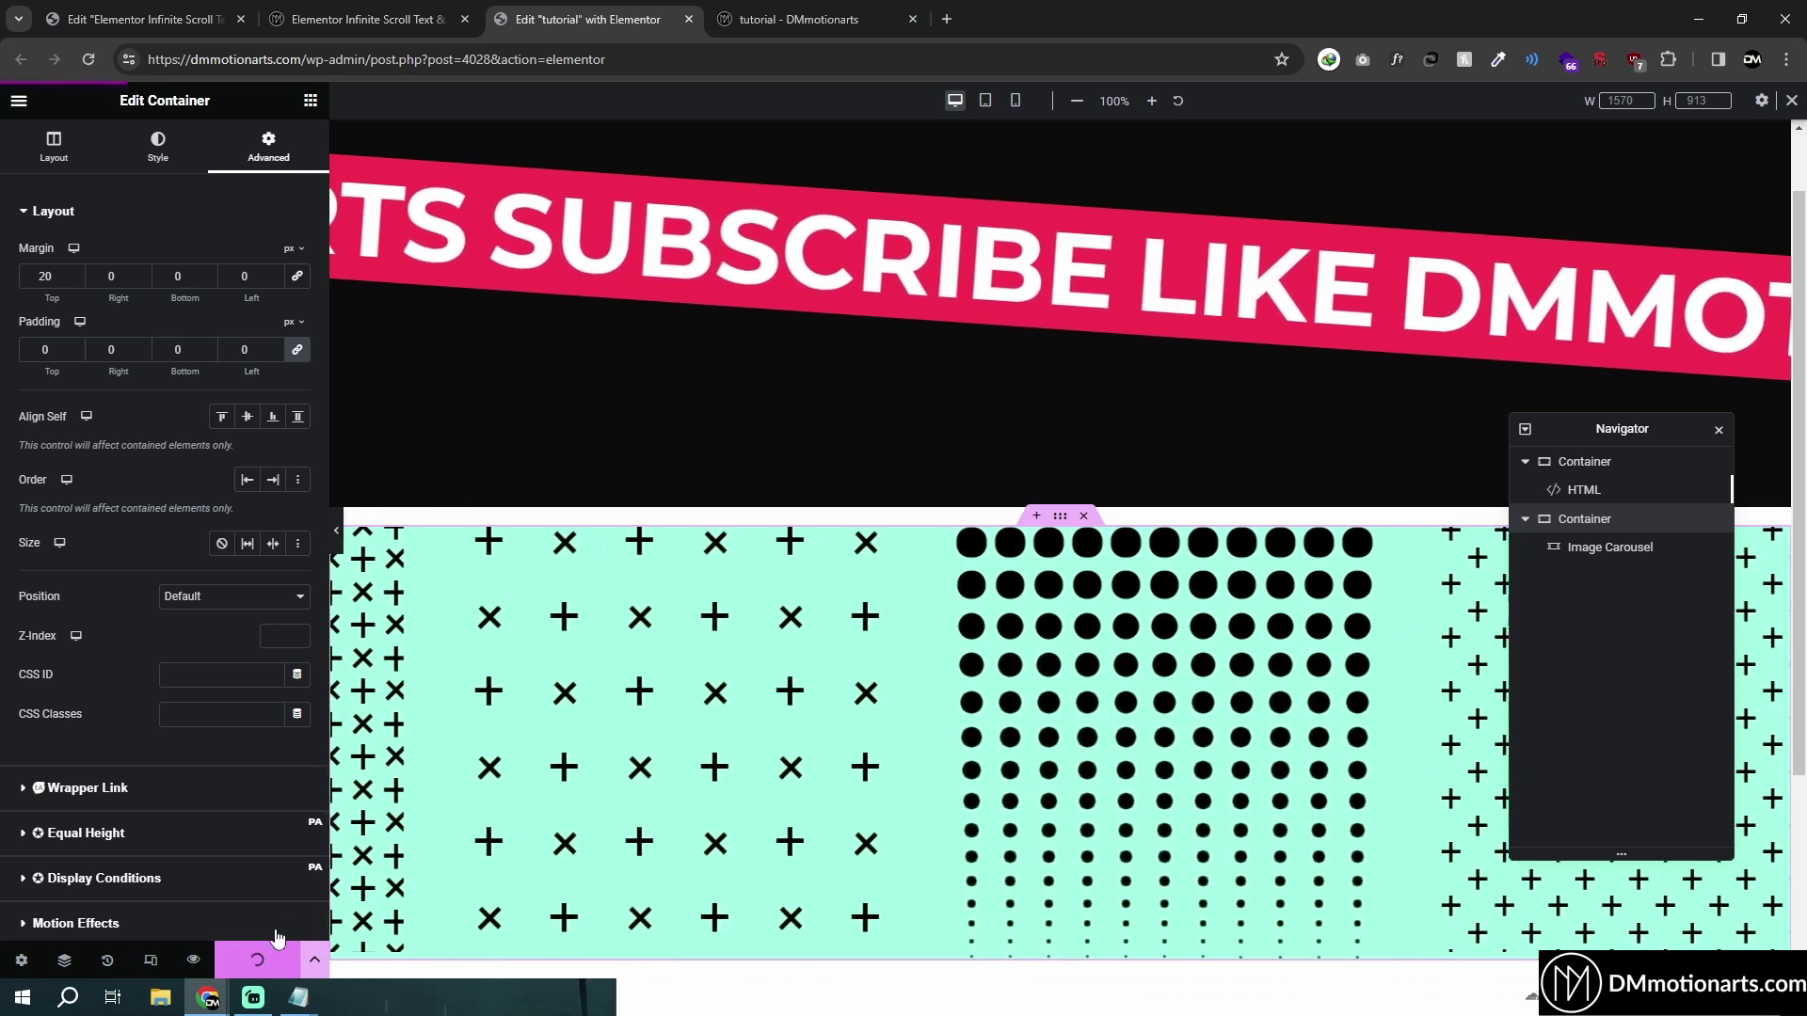
{"action": "scroll", "coordinate": [681, 578], "scroll_direction": "down", "scroll_amount": 3}
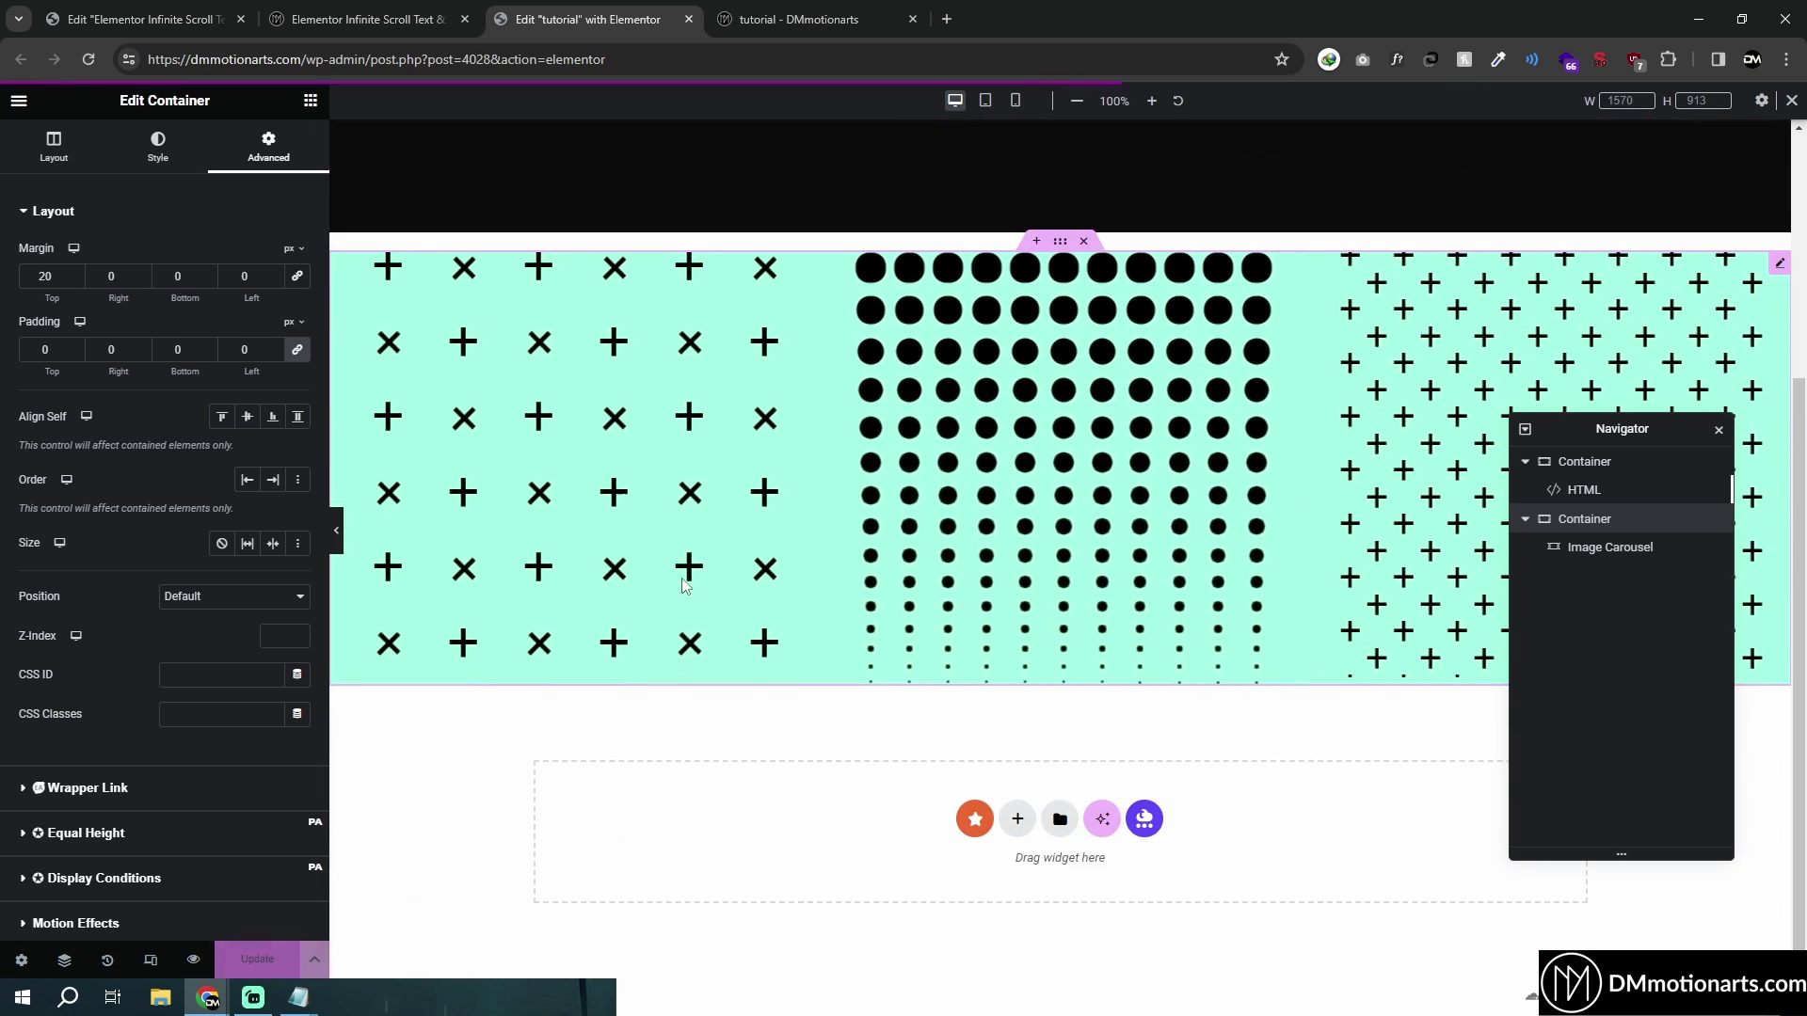
{"action": "key", "text": "ctrl+Tab"}
{"action": "key", "text": "F5"}
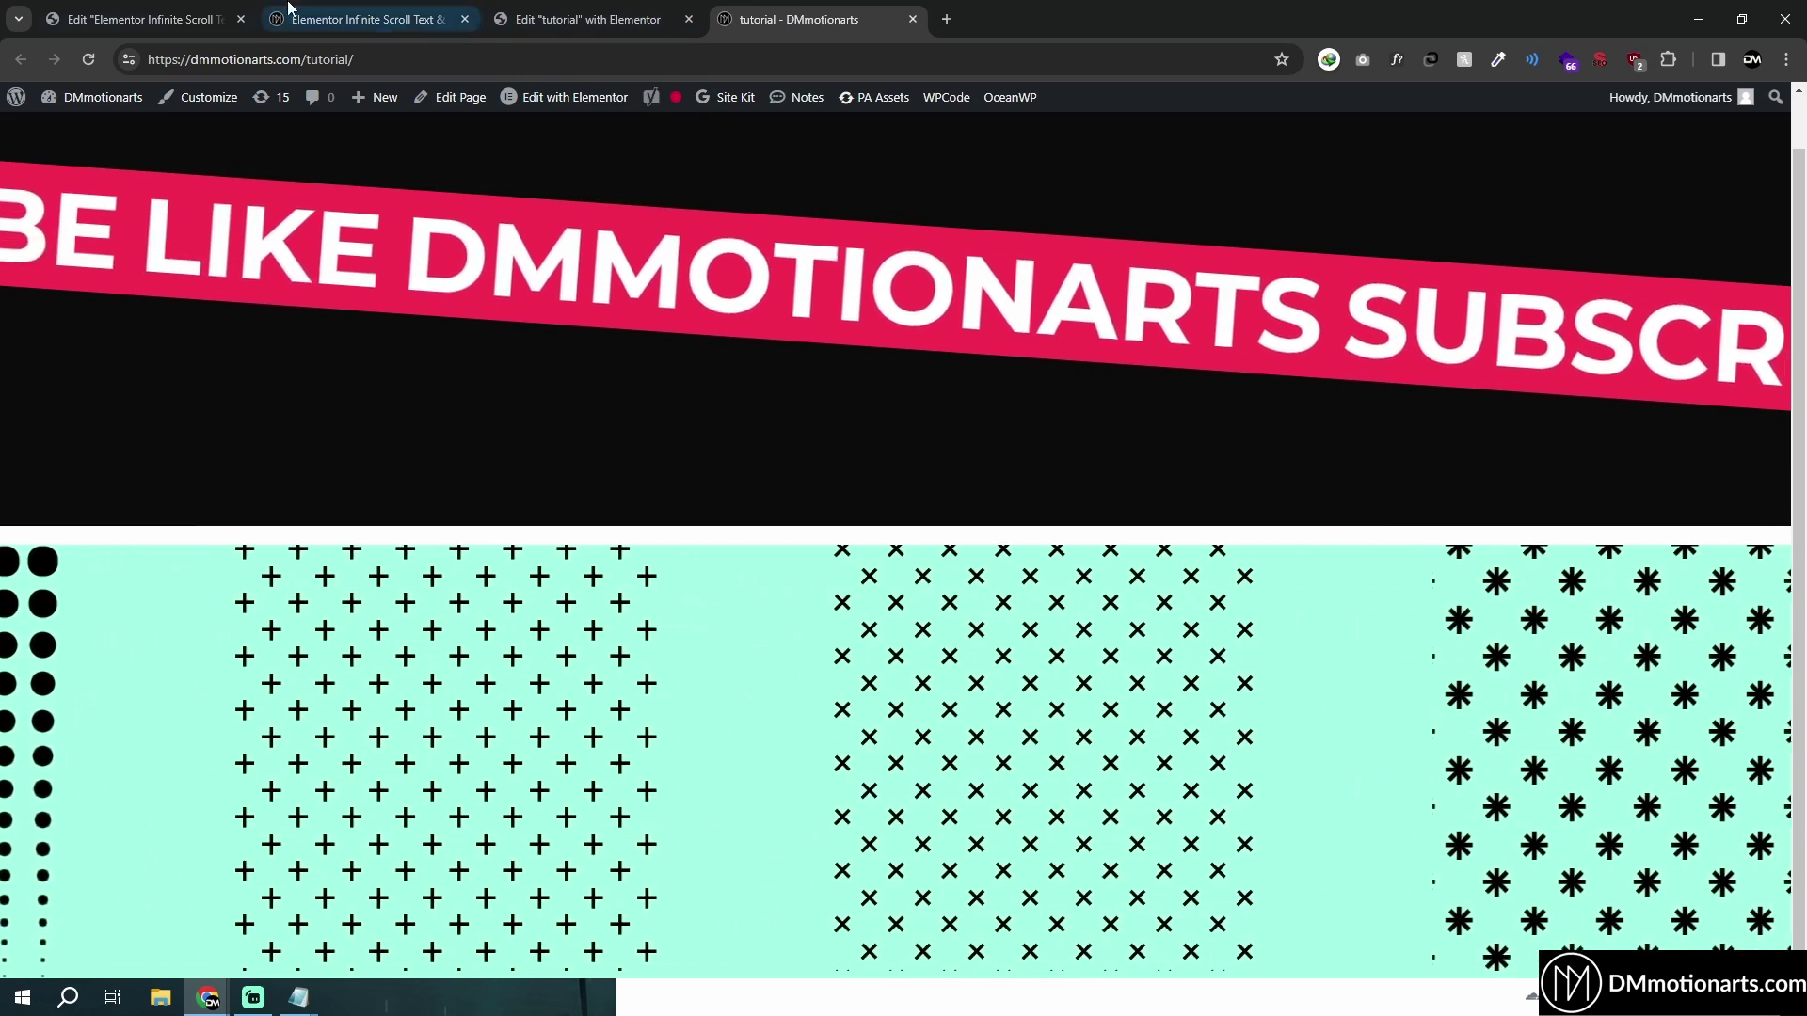
Step: Get the image carousel's custom CSS code from the finished Elementor Infinite Scroll Text page
{"action": "left_click", "coordinate": [141, 19]}
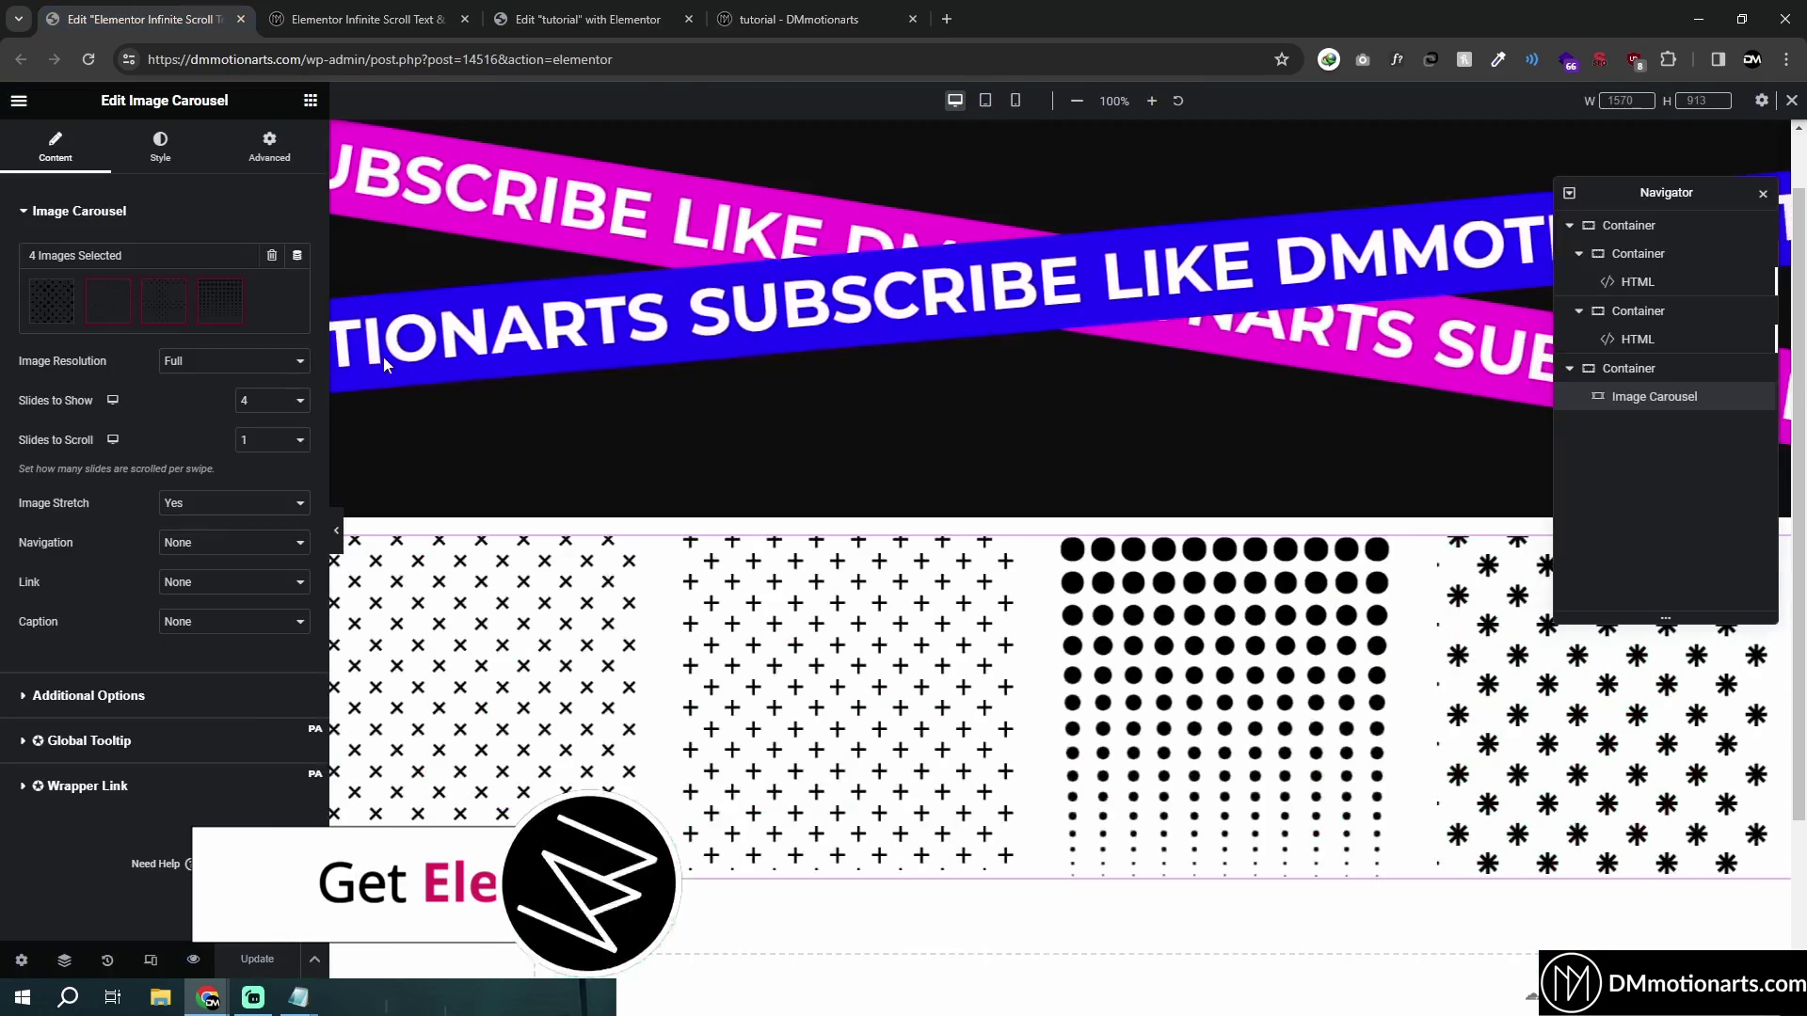
{"action": "left_click", "coordinate": [269, 147]}
{"action": "scroll", "coordinate": [56, 753], "scroll_direction": "down", "scroll_amount": 6}
{"action": "left_click", "coordinate": [71, 804]}
{"action": "left_click", "coordinate": [769, 14]}
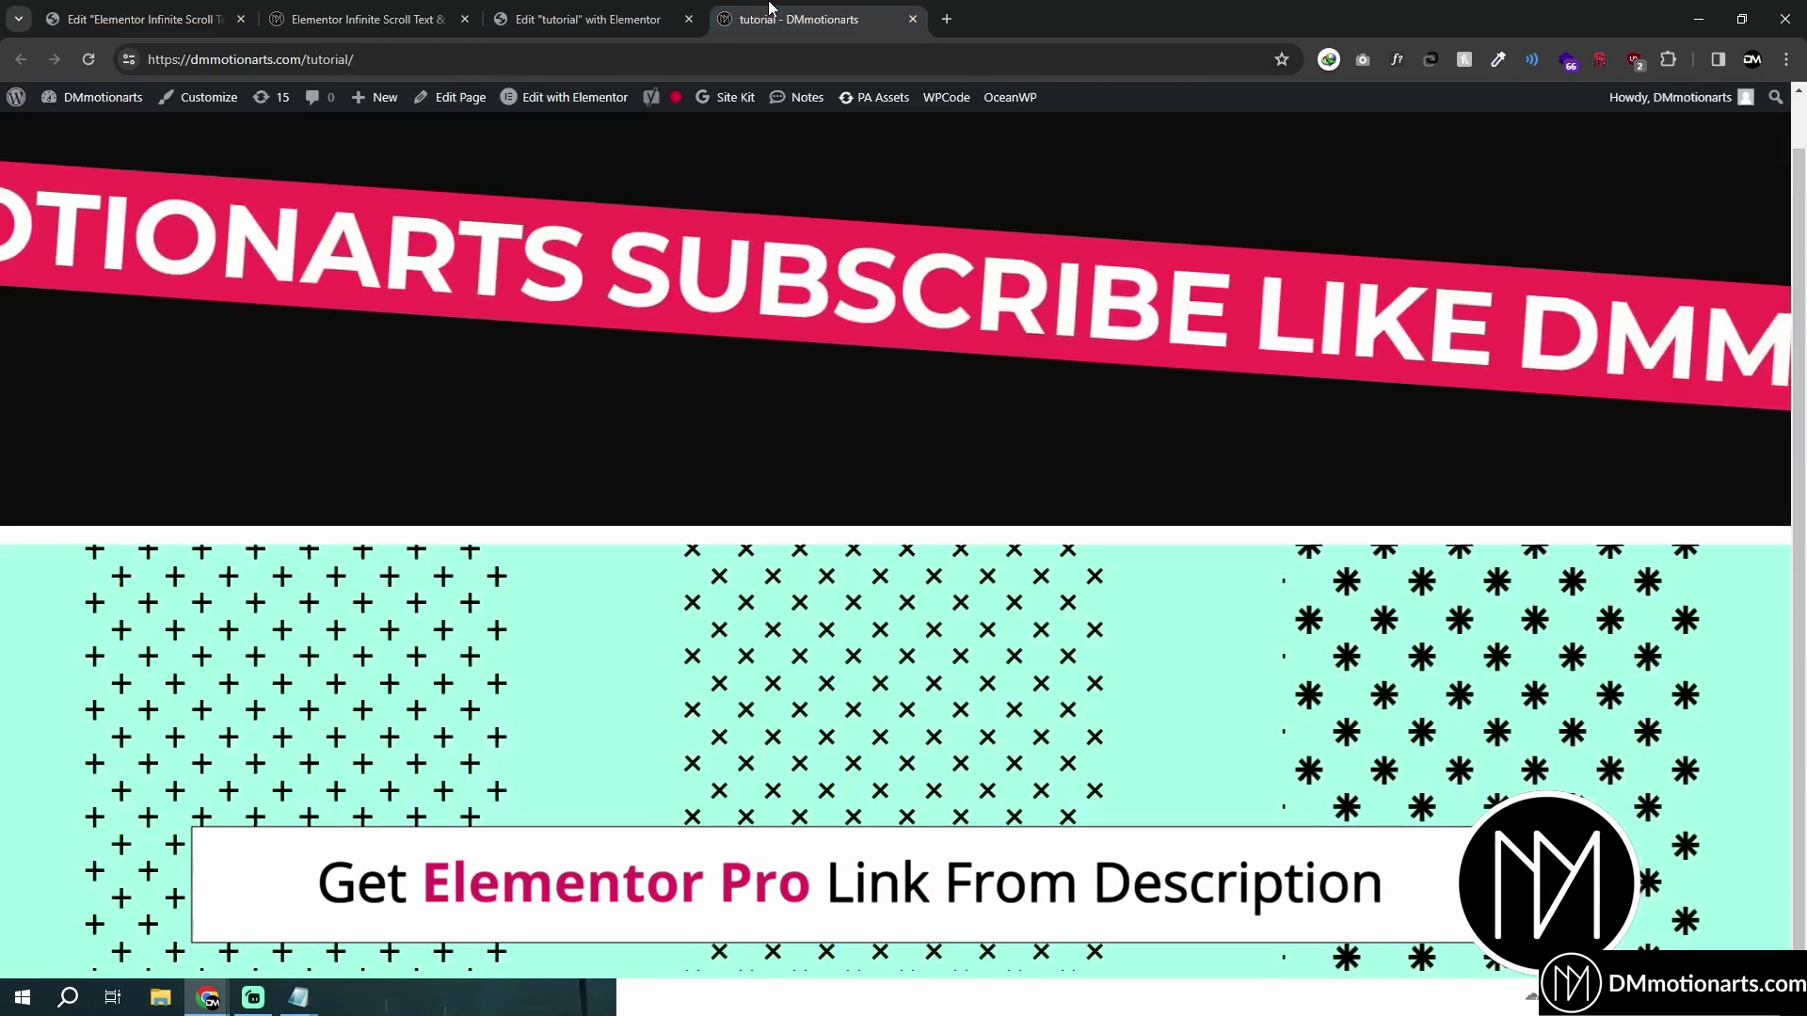
Step: Add custom CSS to the tutorial page's carousel forcing a linear transition-timing-function on selector .swiper-wrapper, including the -webkit- version with !important, and save the page
{"action": "left_click", "coordinate": [588, 19]}
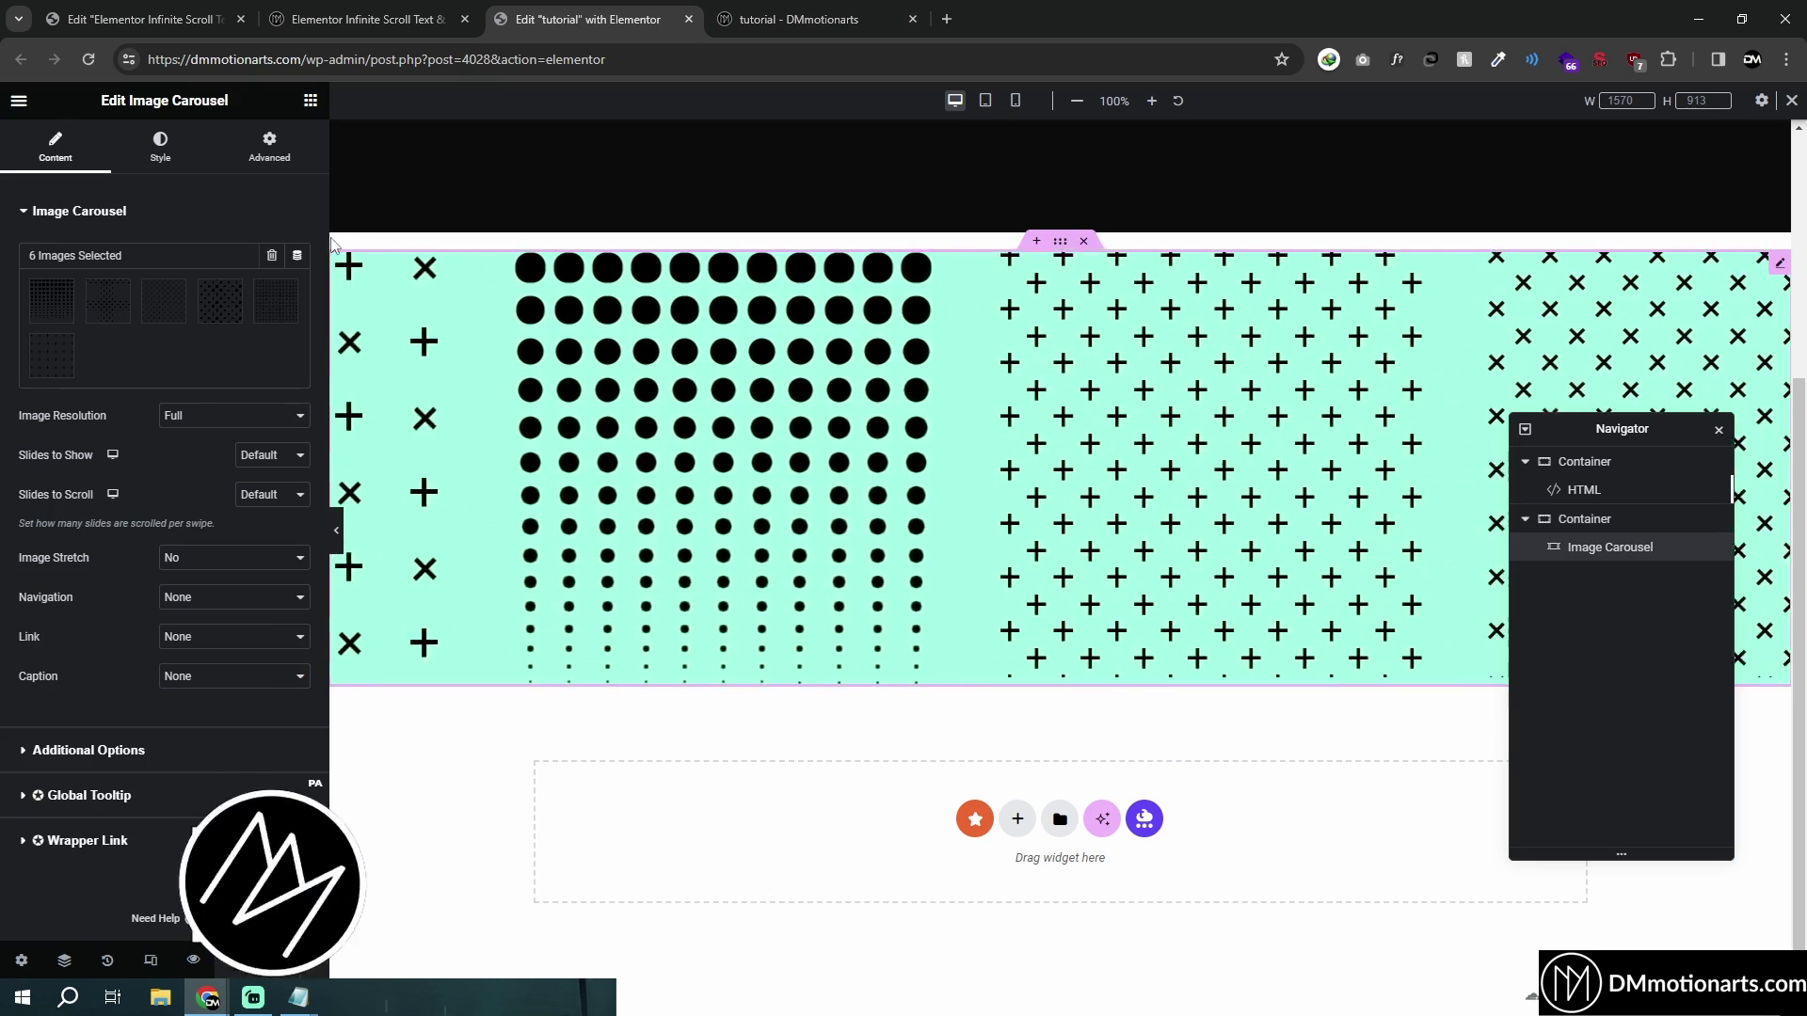
{"action": "left_click", "coordinate": [270, 148]}
{"action": "scroll", "coordinate": [56, 753], "scroll_direction": "down", "scroll_amount": 5}
{"action": "left_click", "coordinate": [71, 803]}
{"action": "scroll", "coordinate": [141, 722], "scroll_direction": "down", "scroll_amount": 3}
{"action": "type", "text": "selector .swiper-wrapper{   -webkit-transition-timing-function: linear !important;   transition-timing-function: linear !important; }"}
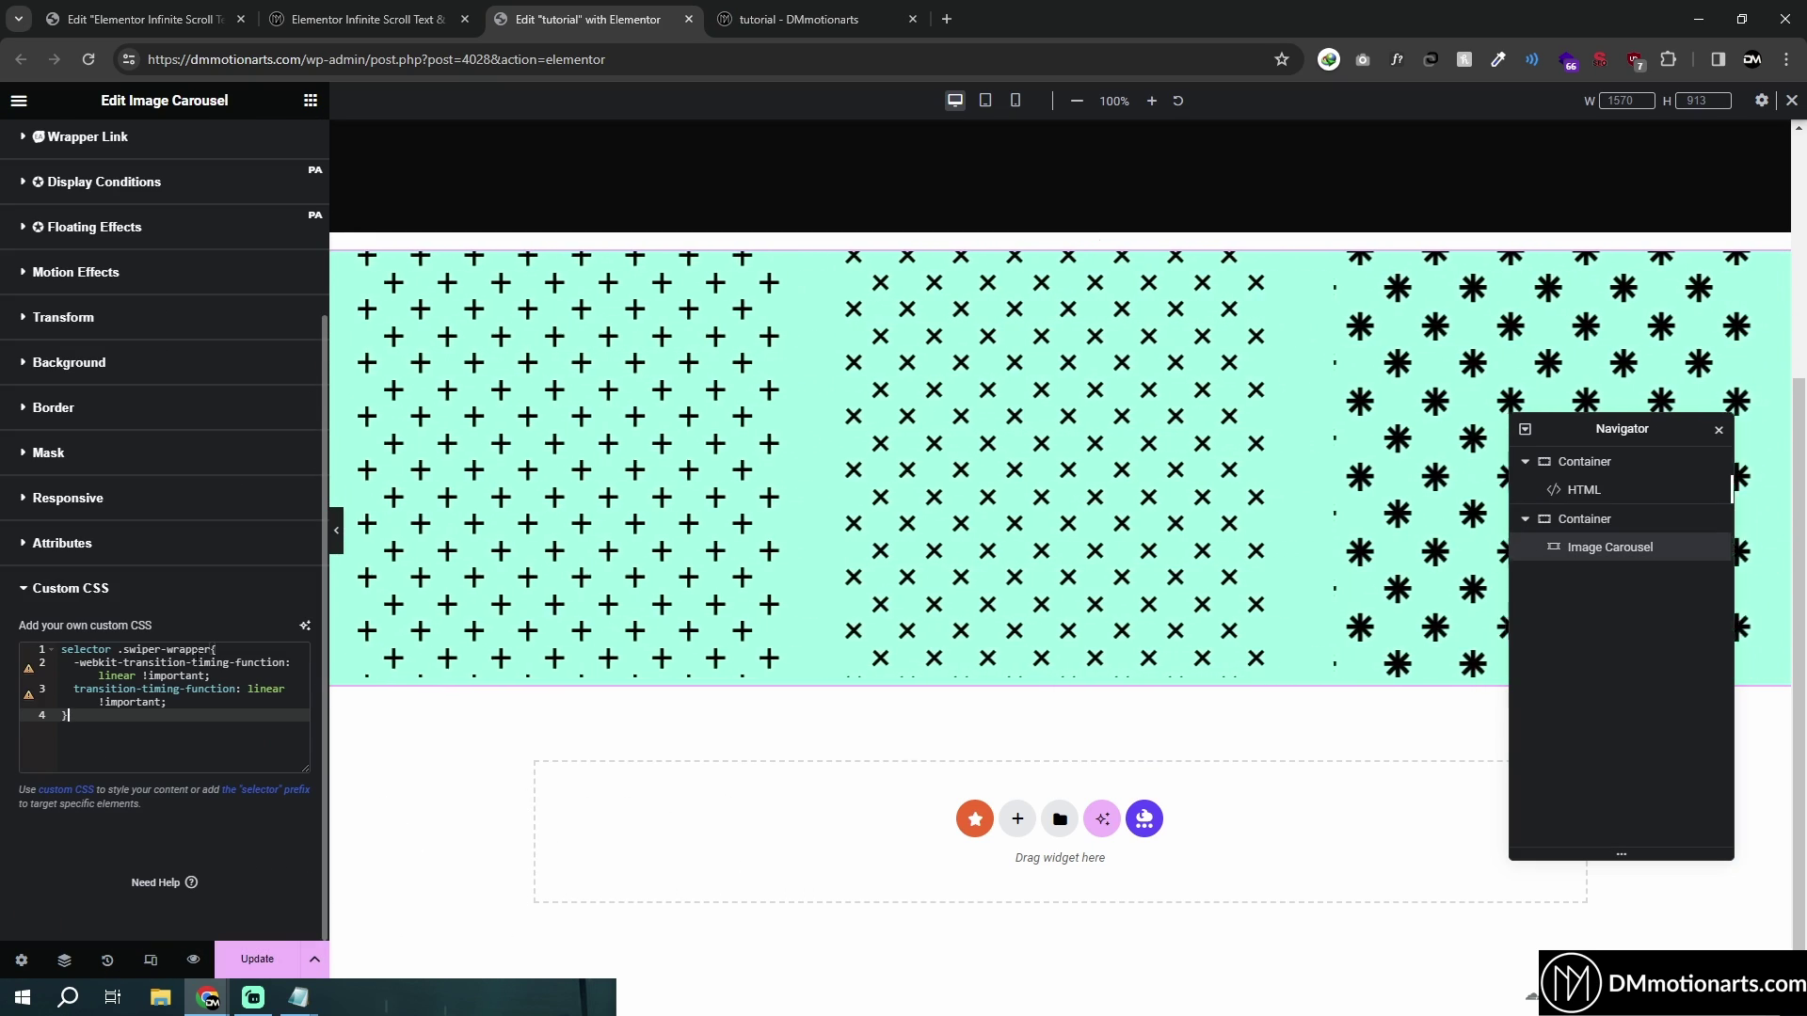
{"action": "left_click_drag", "start_coordinate": [116, 649], "coordinate": [193, 649]}
{"action": "left_click", "coordinate": [193, 649]}
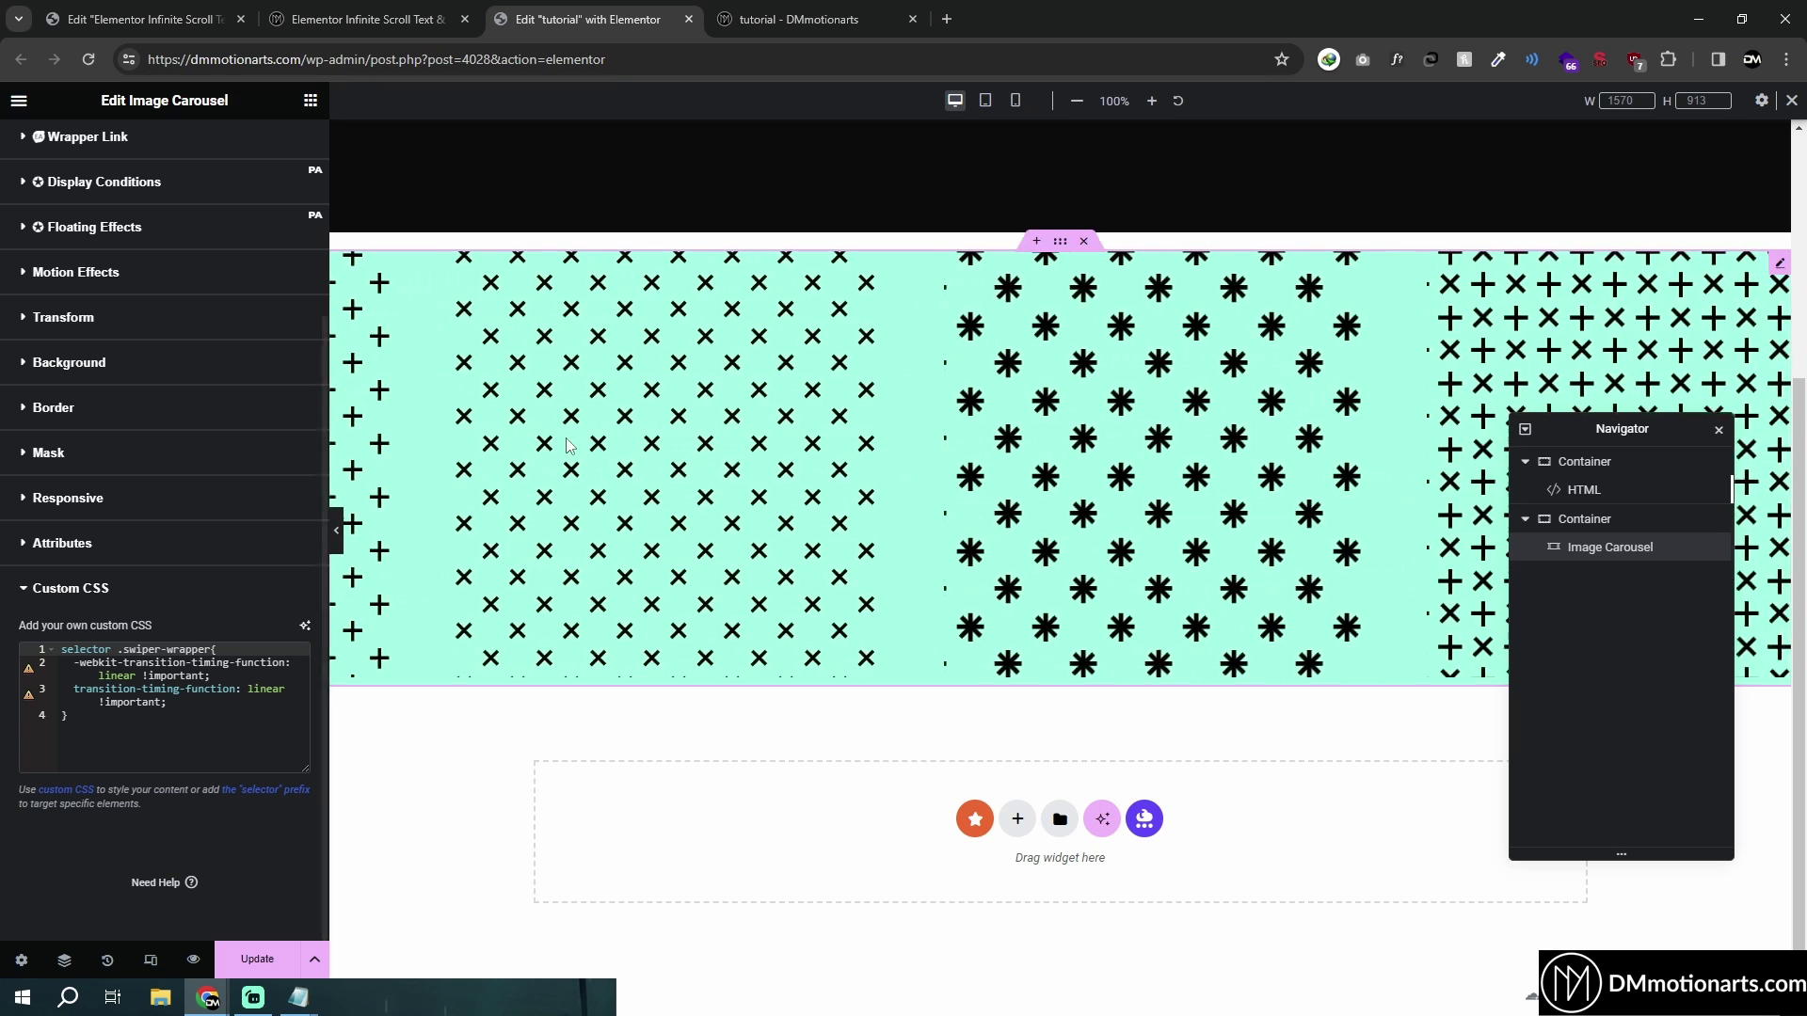
{"action": "key", "text": "ctrl+s"}
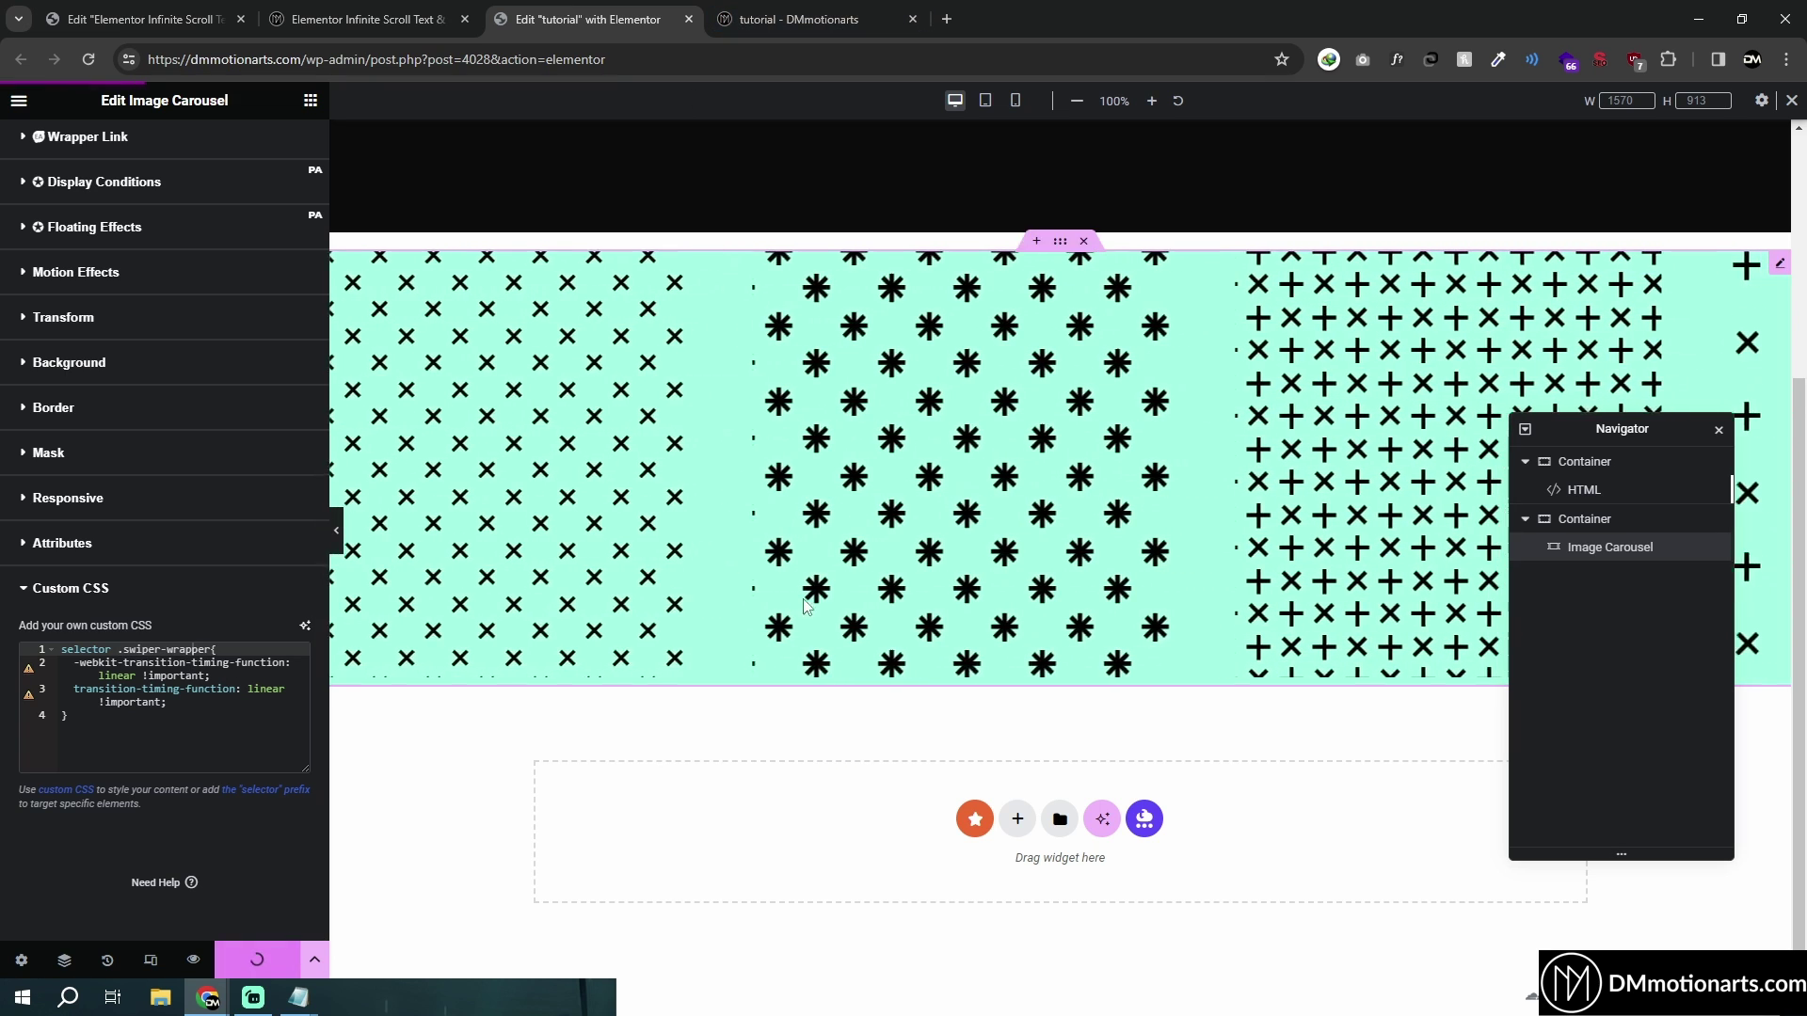
Step: Reload the live page to check the carousel's linear motion, and return to the editor
{"action": "left_click", "coordinate": [755, 9]}
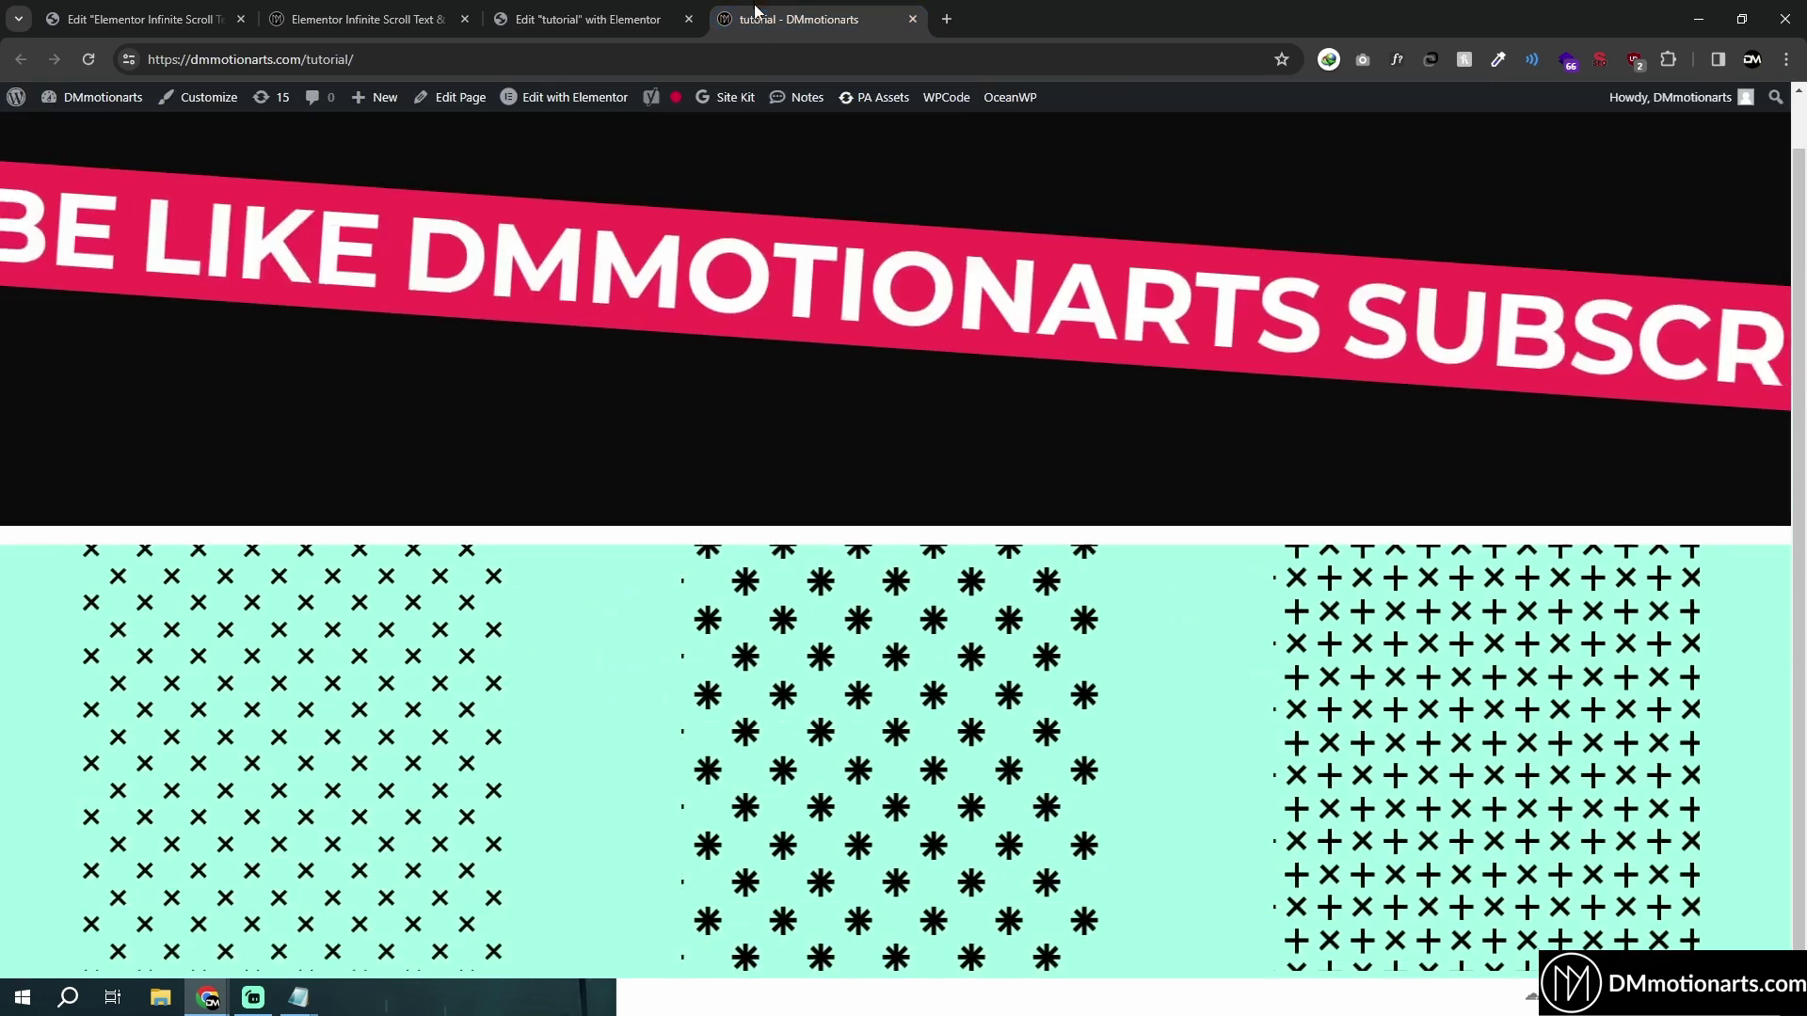
{"action": "key", "text": "F5"}
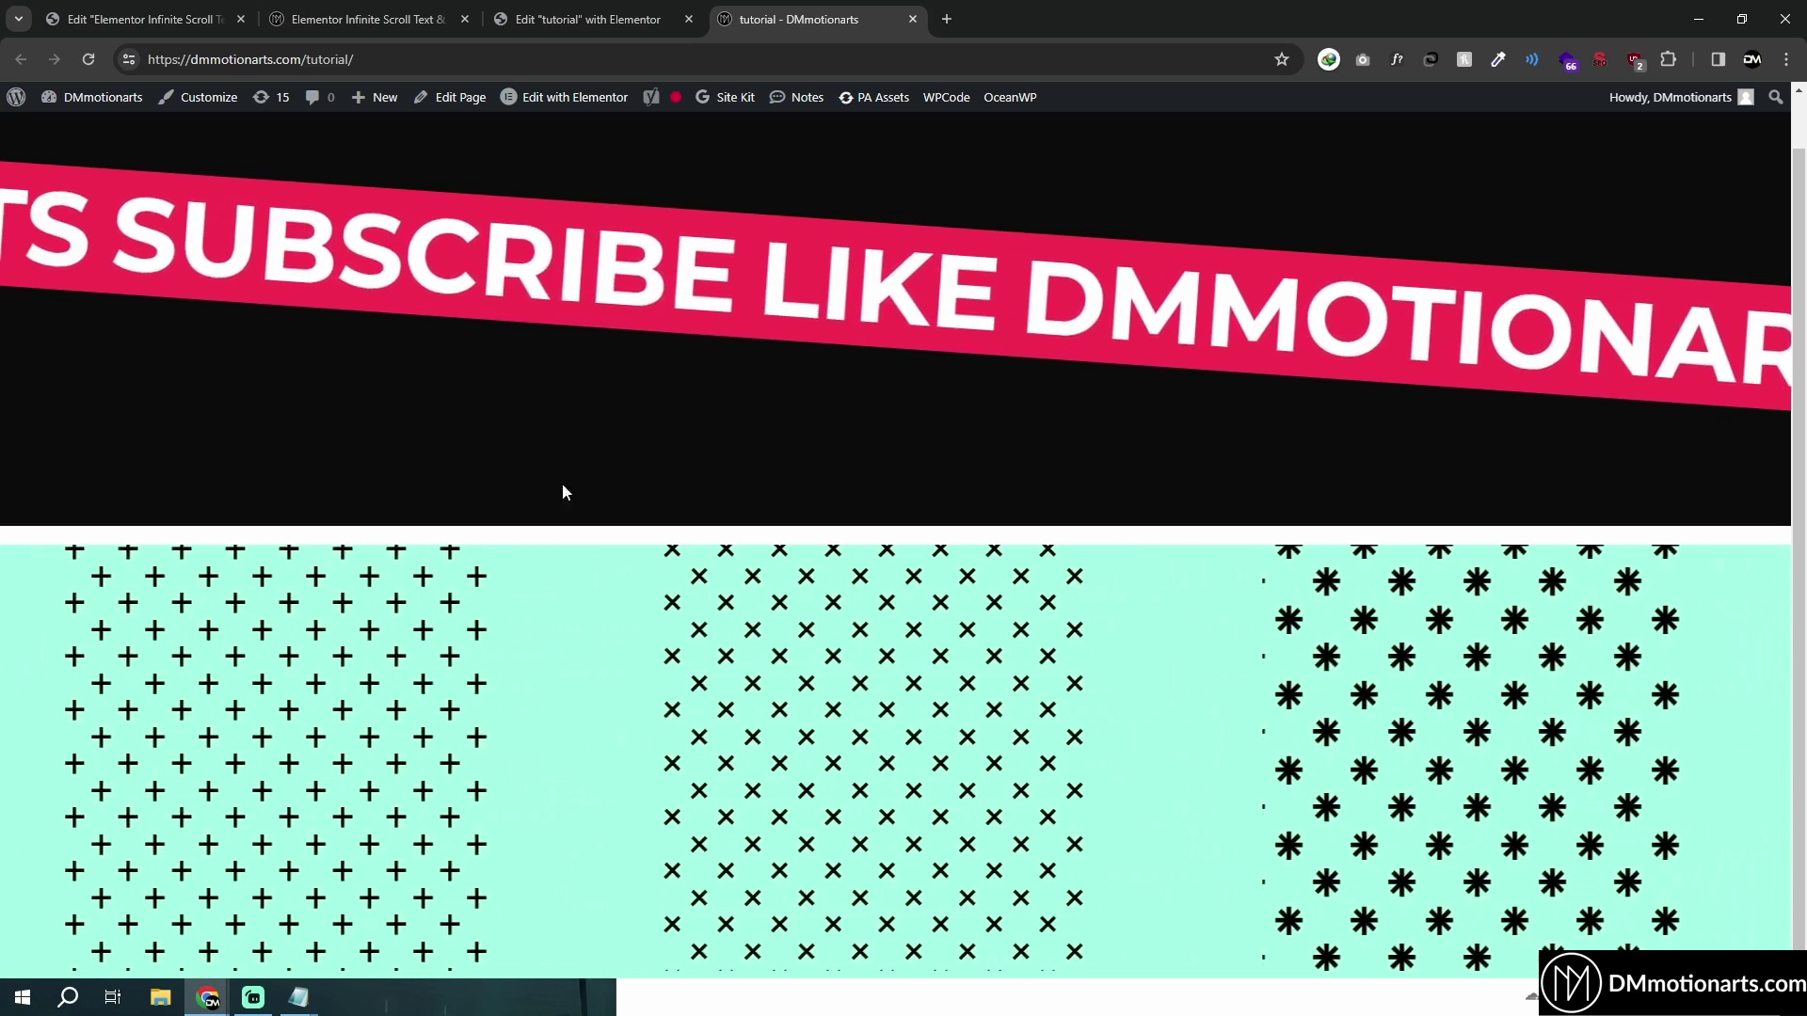
{"action": "left_click", "coordinate": [588, 19]}
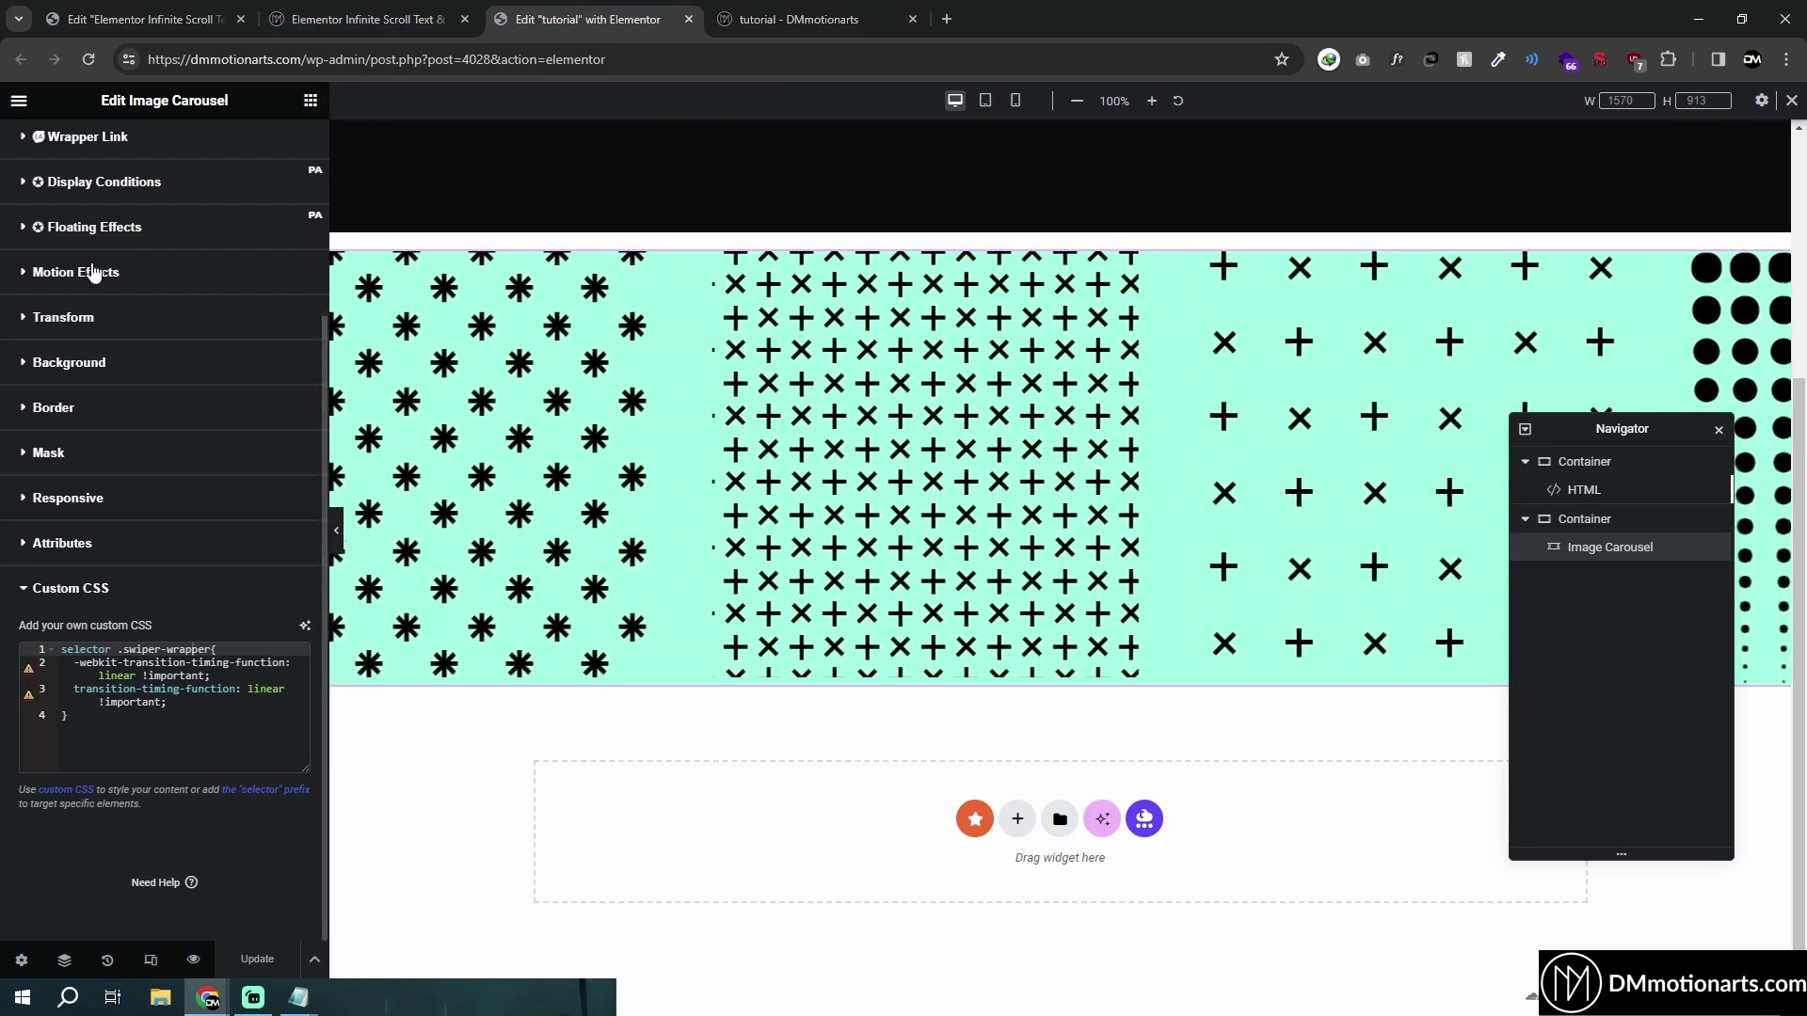
Step: Set the image carousel's Image Stretch to Yes and save the page
{"action": "scroll", "coordinate": [94, 282], "scroll_direction": "up", "scroll_amount": 10}
{"action": "left_click", "coordinate": [55, 145]}
{"action": "left_click", "coordinate": [235, 557]}
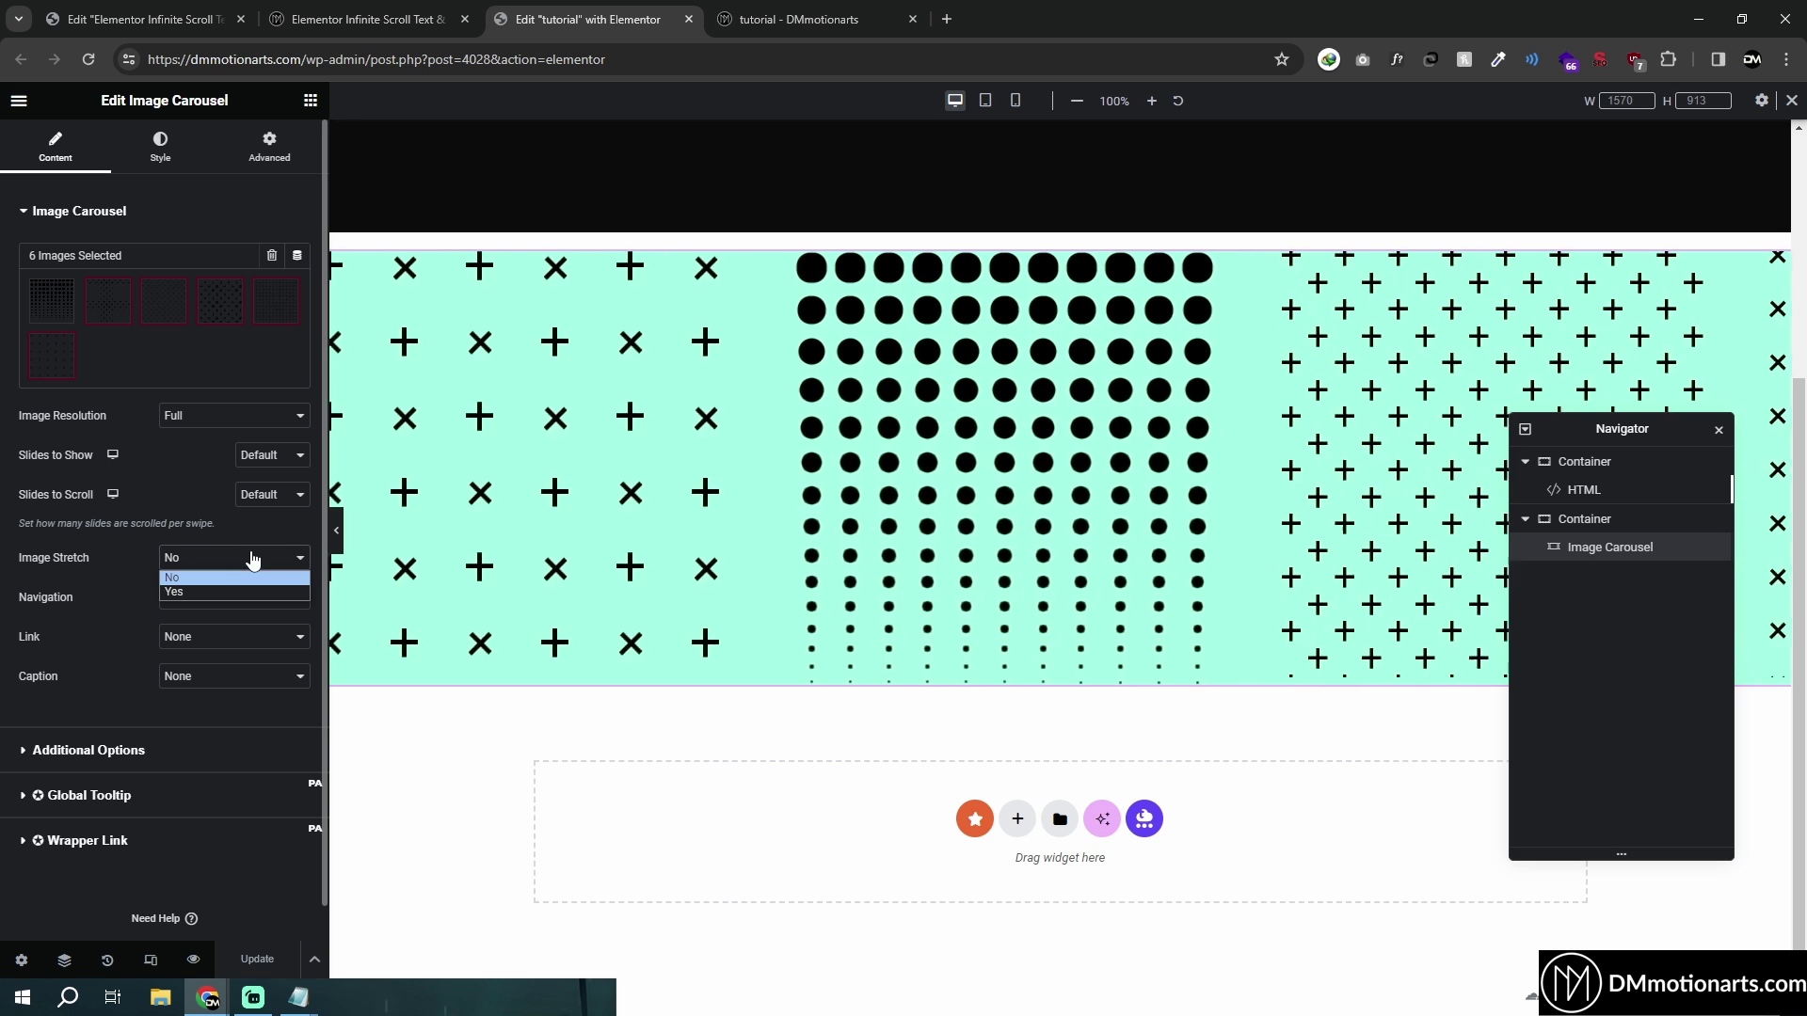
{"action": "left_click", "coordinate": [209, 597]}
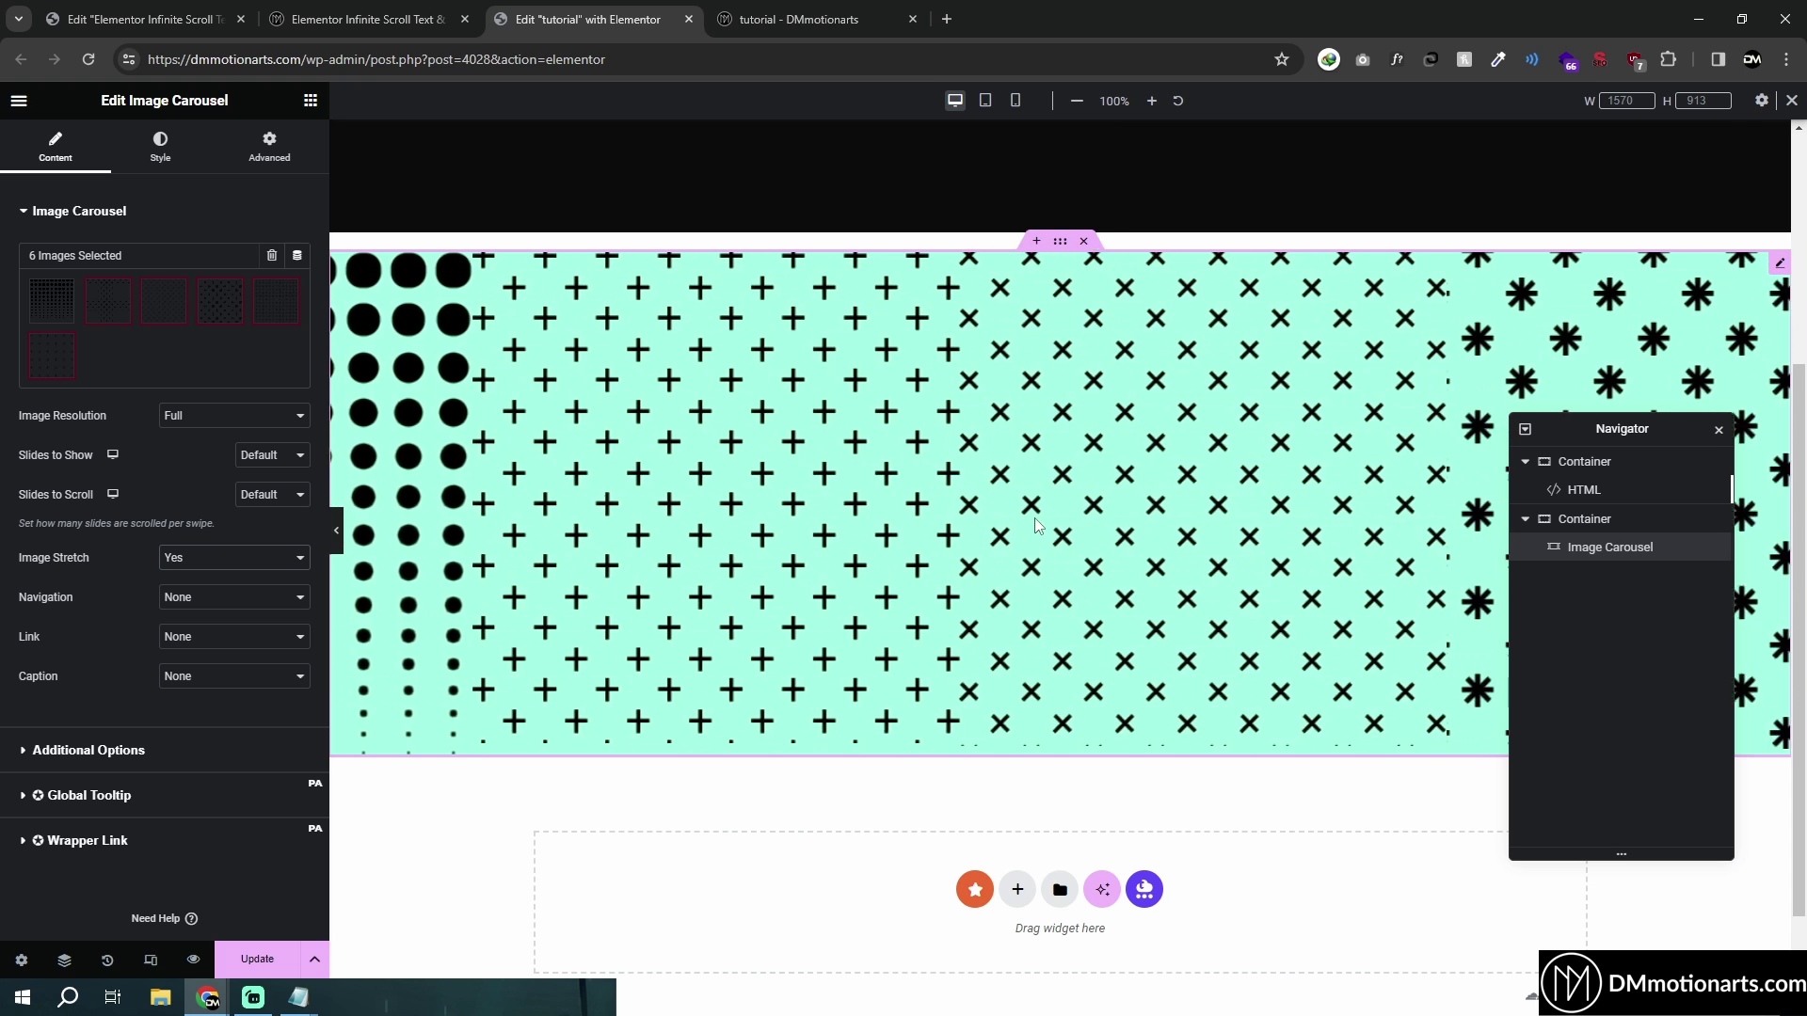
{"action": "key", "text": "ctrl+s"}
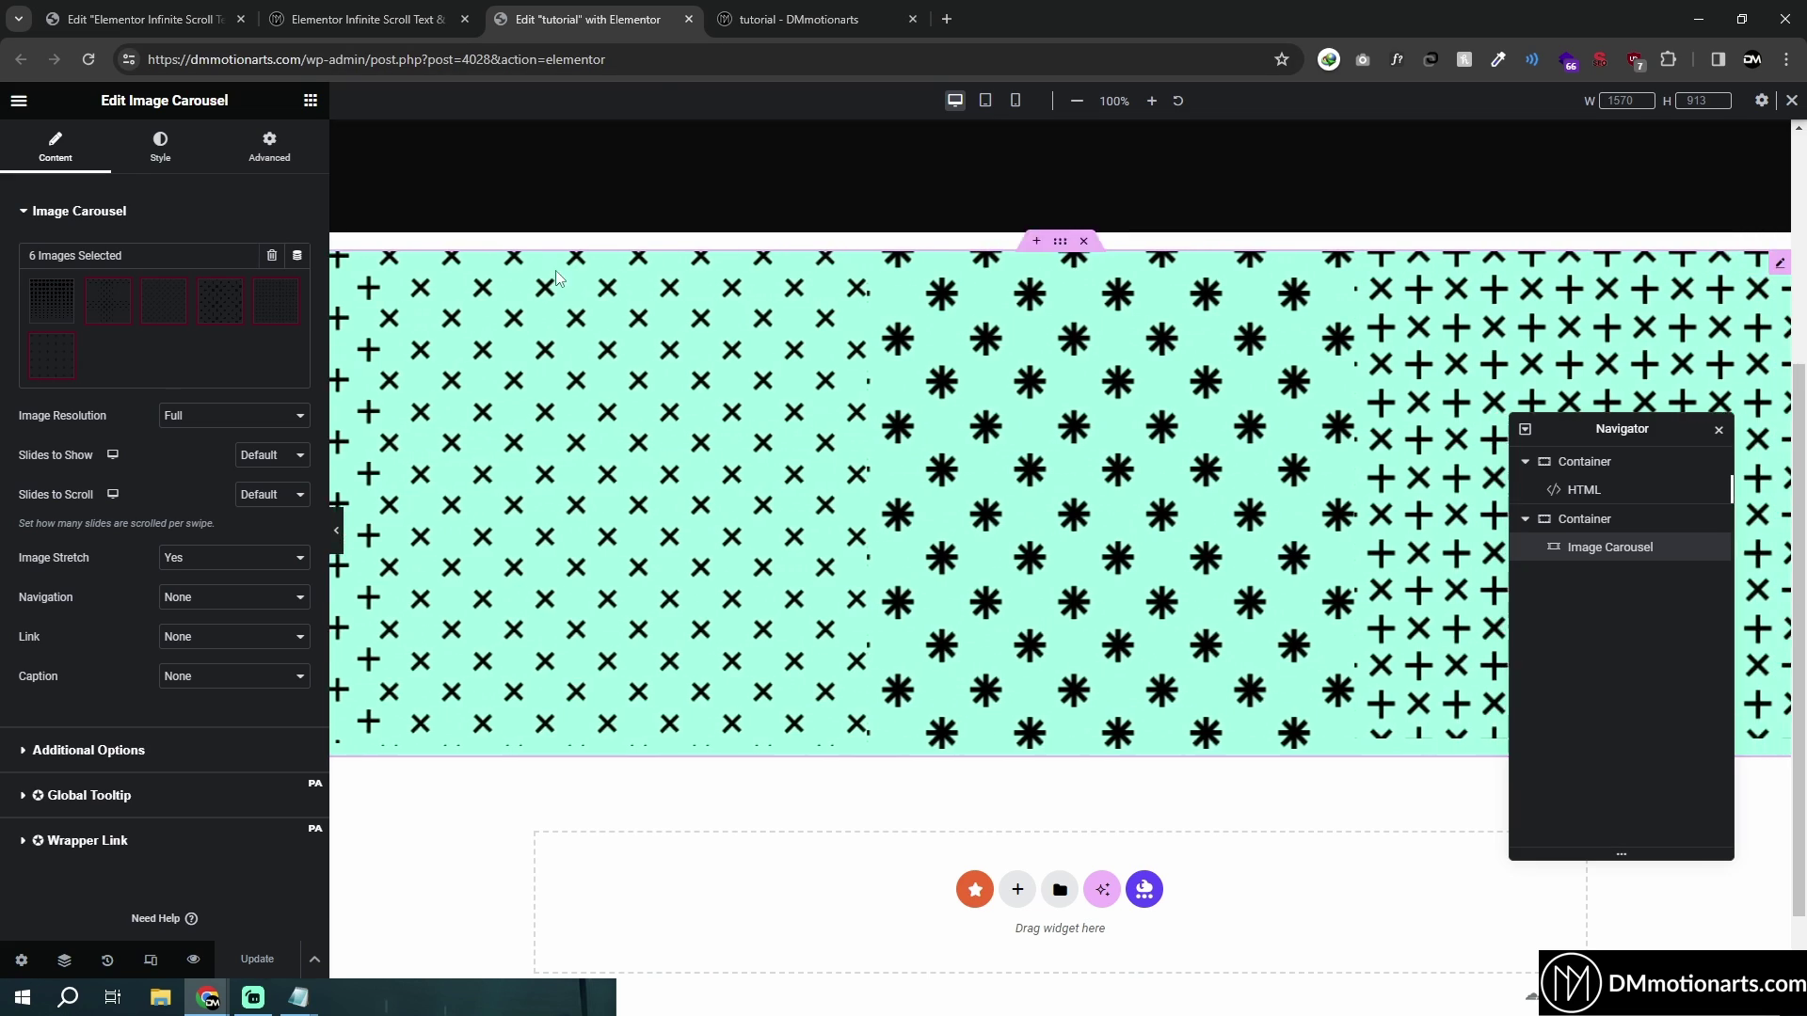
Step: Reload the live page and examine how the stretched carousel images scroll beneath the text marquee
{"action": "left_click", "coordinate": [160, 150]}
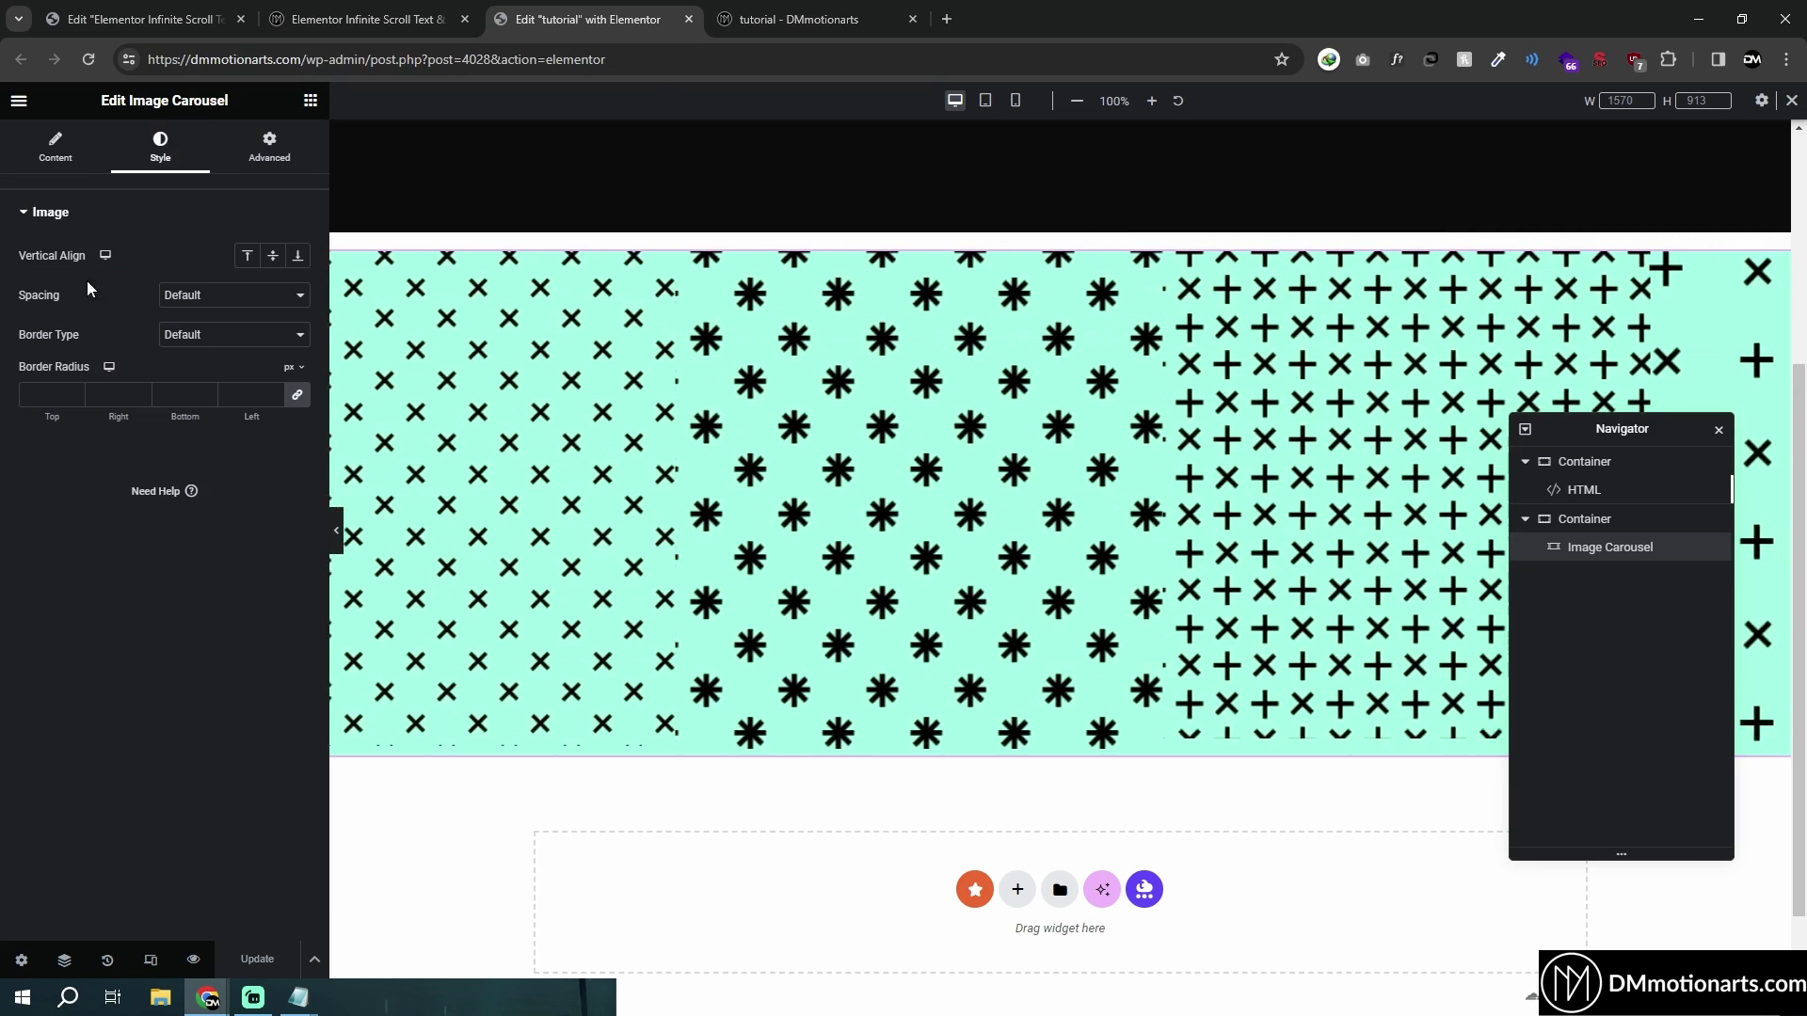
{"action": "left_click", "coordinate": [817, 13]}
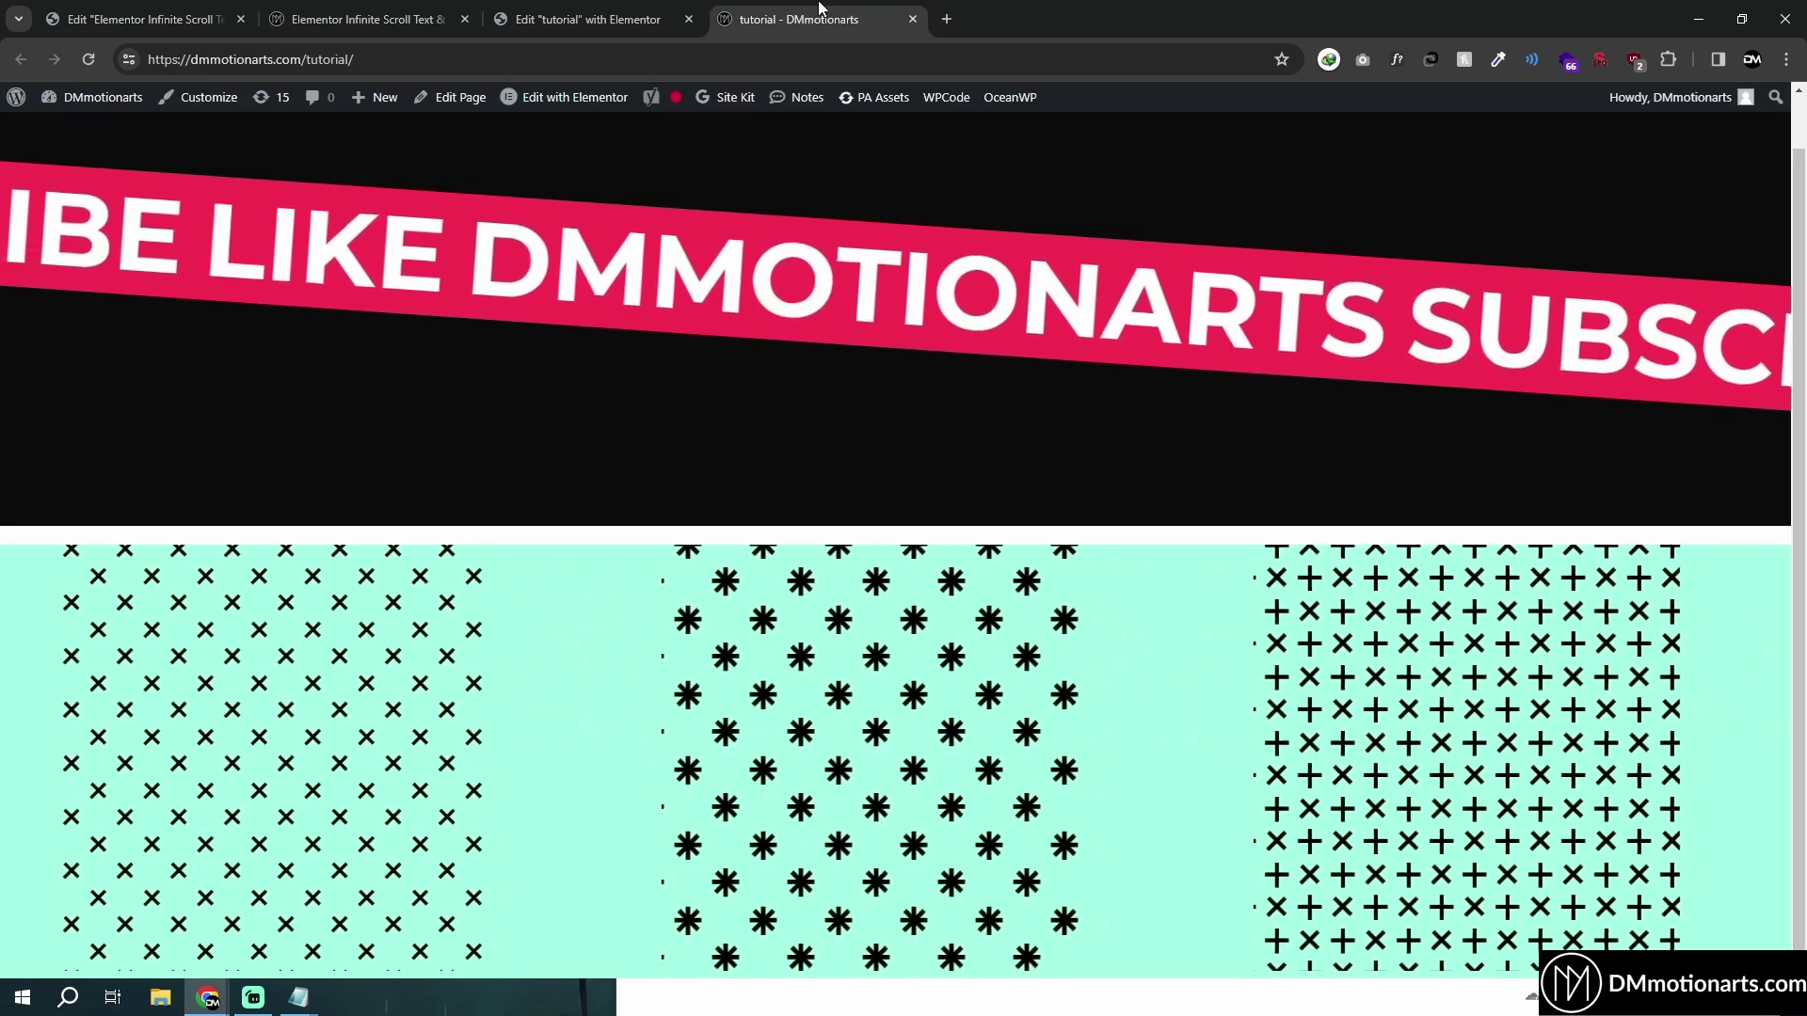
{"action": "key", "text": "F5"}
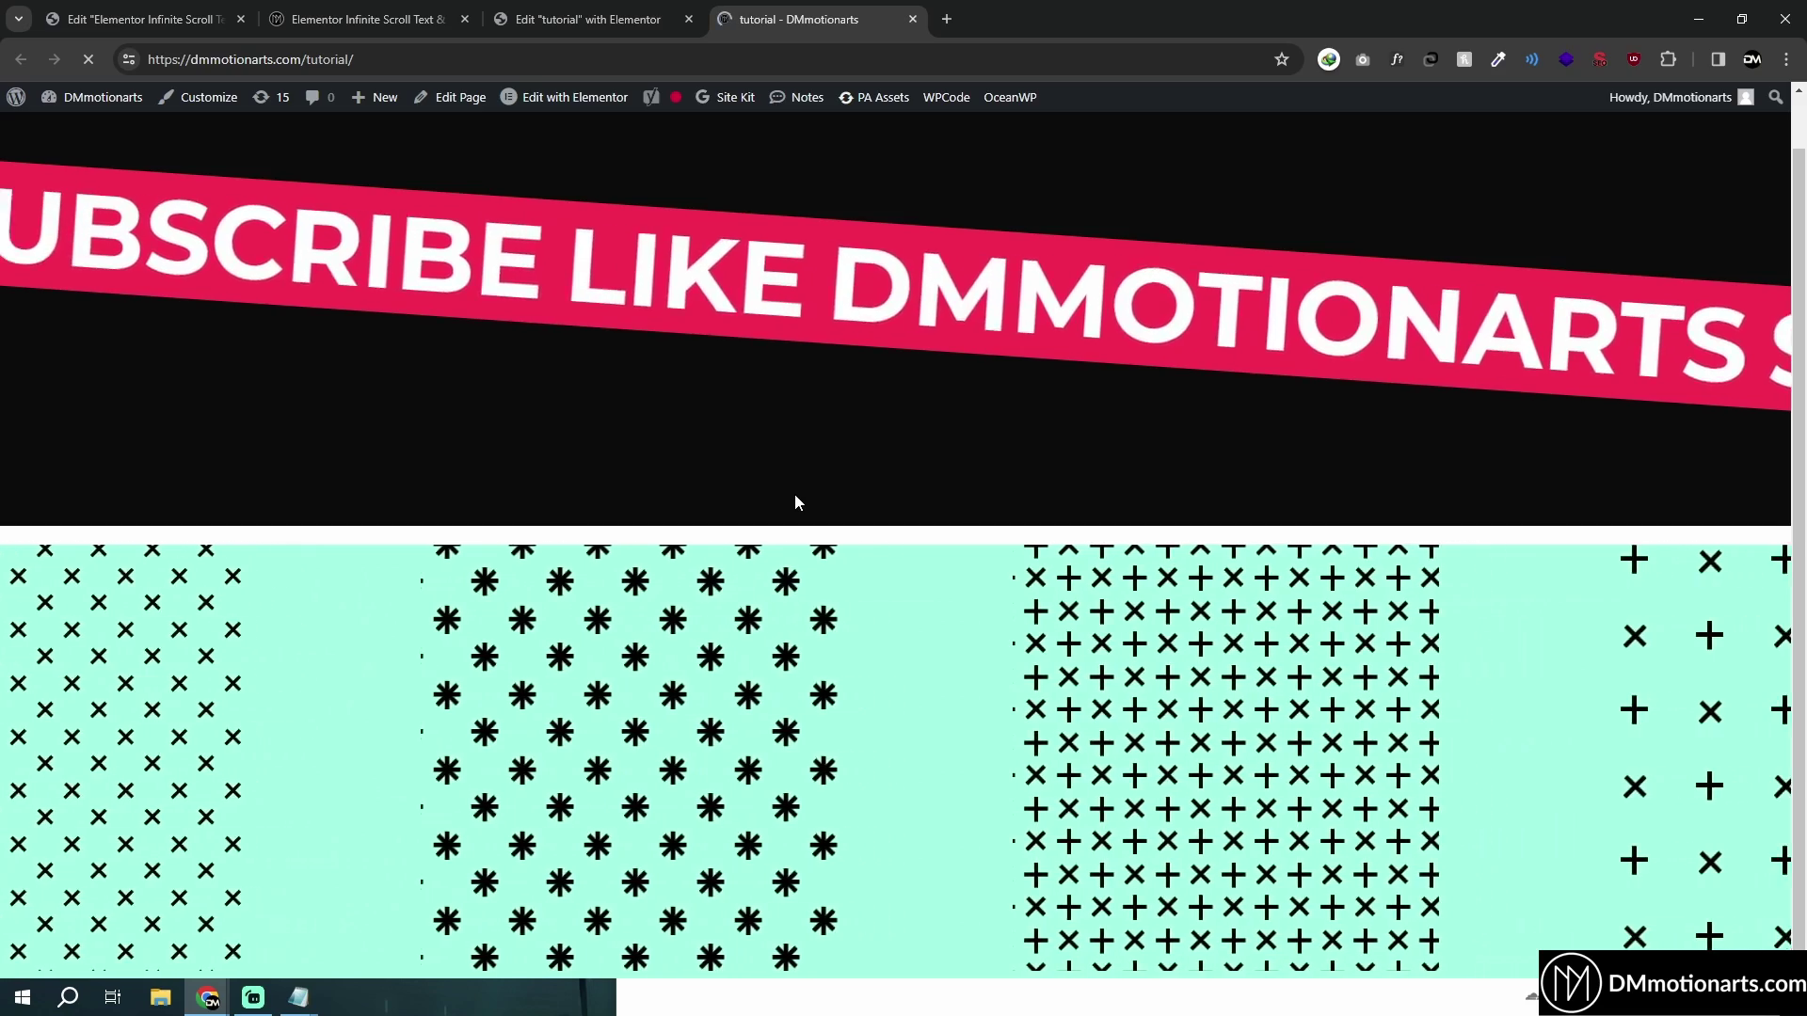
{"action": "scroll", "coordinate": [794, 494], "scroll_direction": "down", "scroll_amount": 2}
{"action": "scroll", "coordinate": [901, 698], "scroll_direction": "up", "scroll_amount": 2}
{"action": "scroll", "coordinate": [902, 697], "scroll_direction": "down", "scroll_amount": 3}
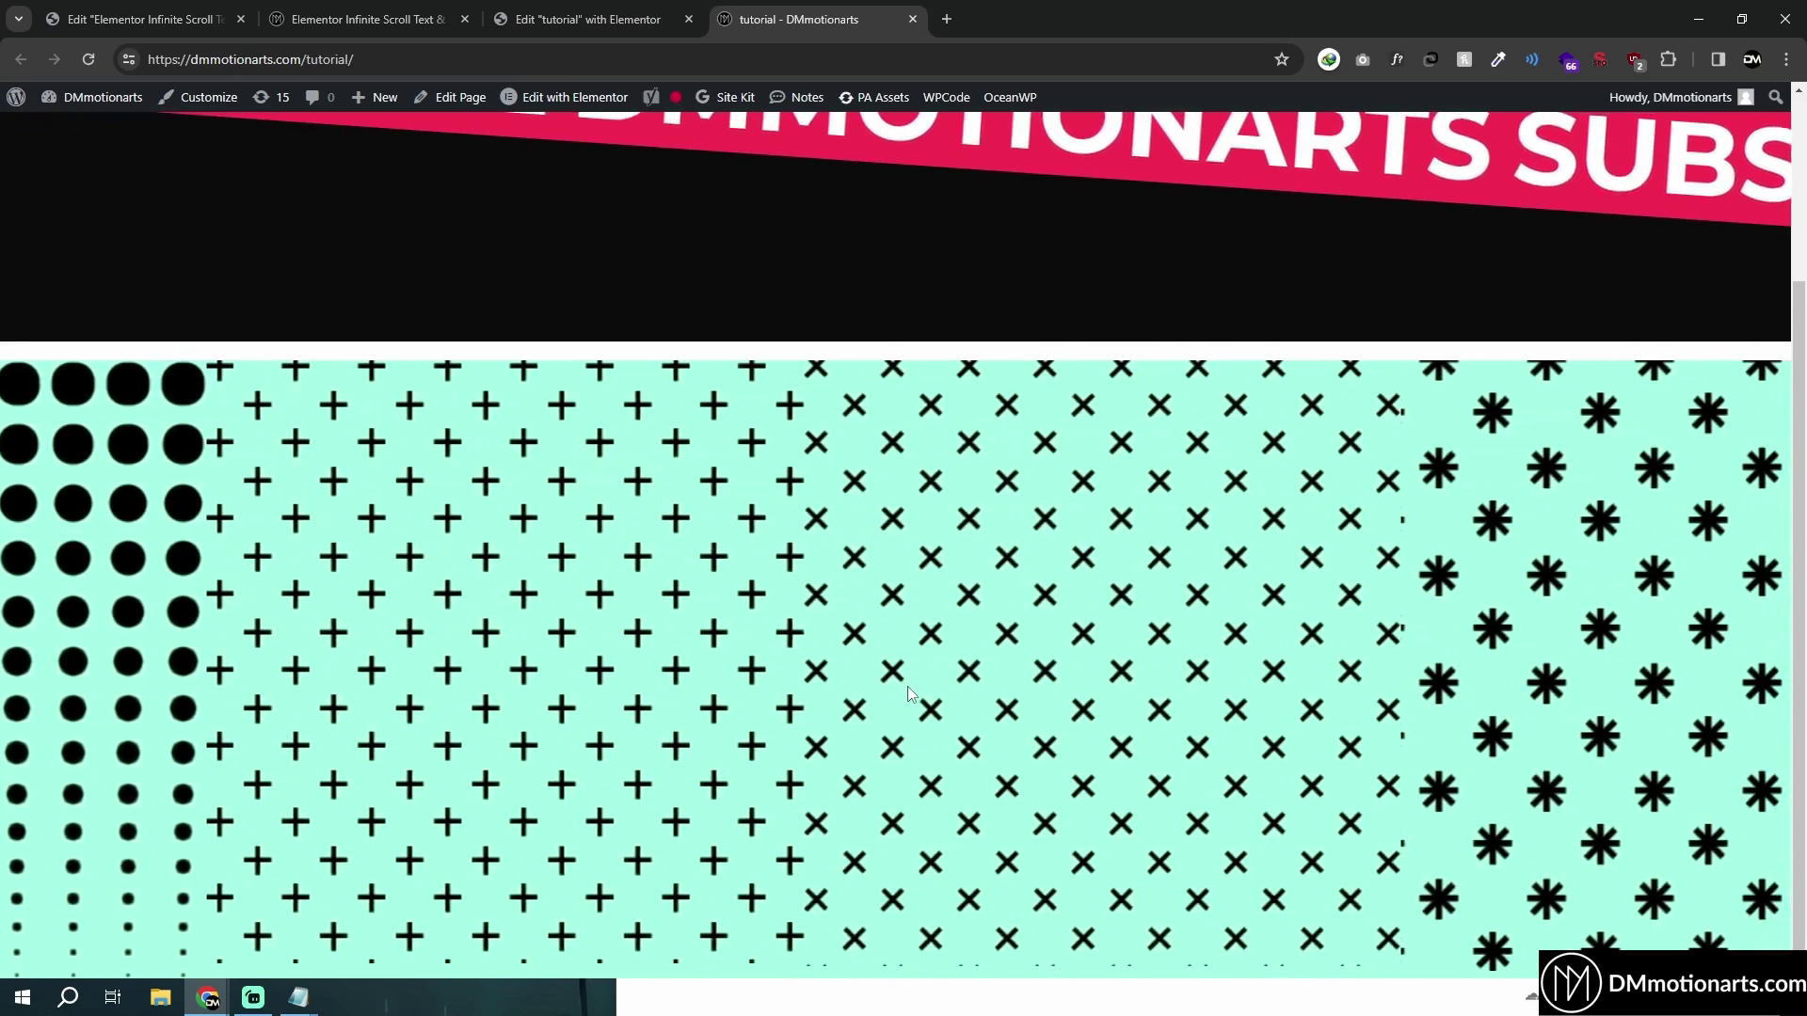
{"action": "scroll", "coordinate": [911, 695], "scroll_direction": "up", "scroll_amount": 3}
{"action": "scroll", "coordinate": [911, 696], "scroll_direction": "down", "scroll_amount": 3}
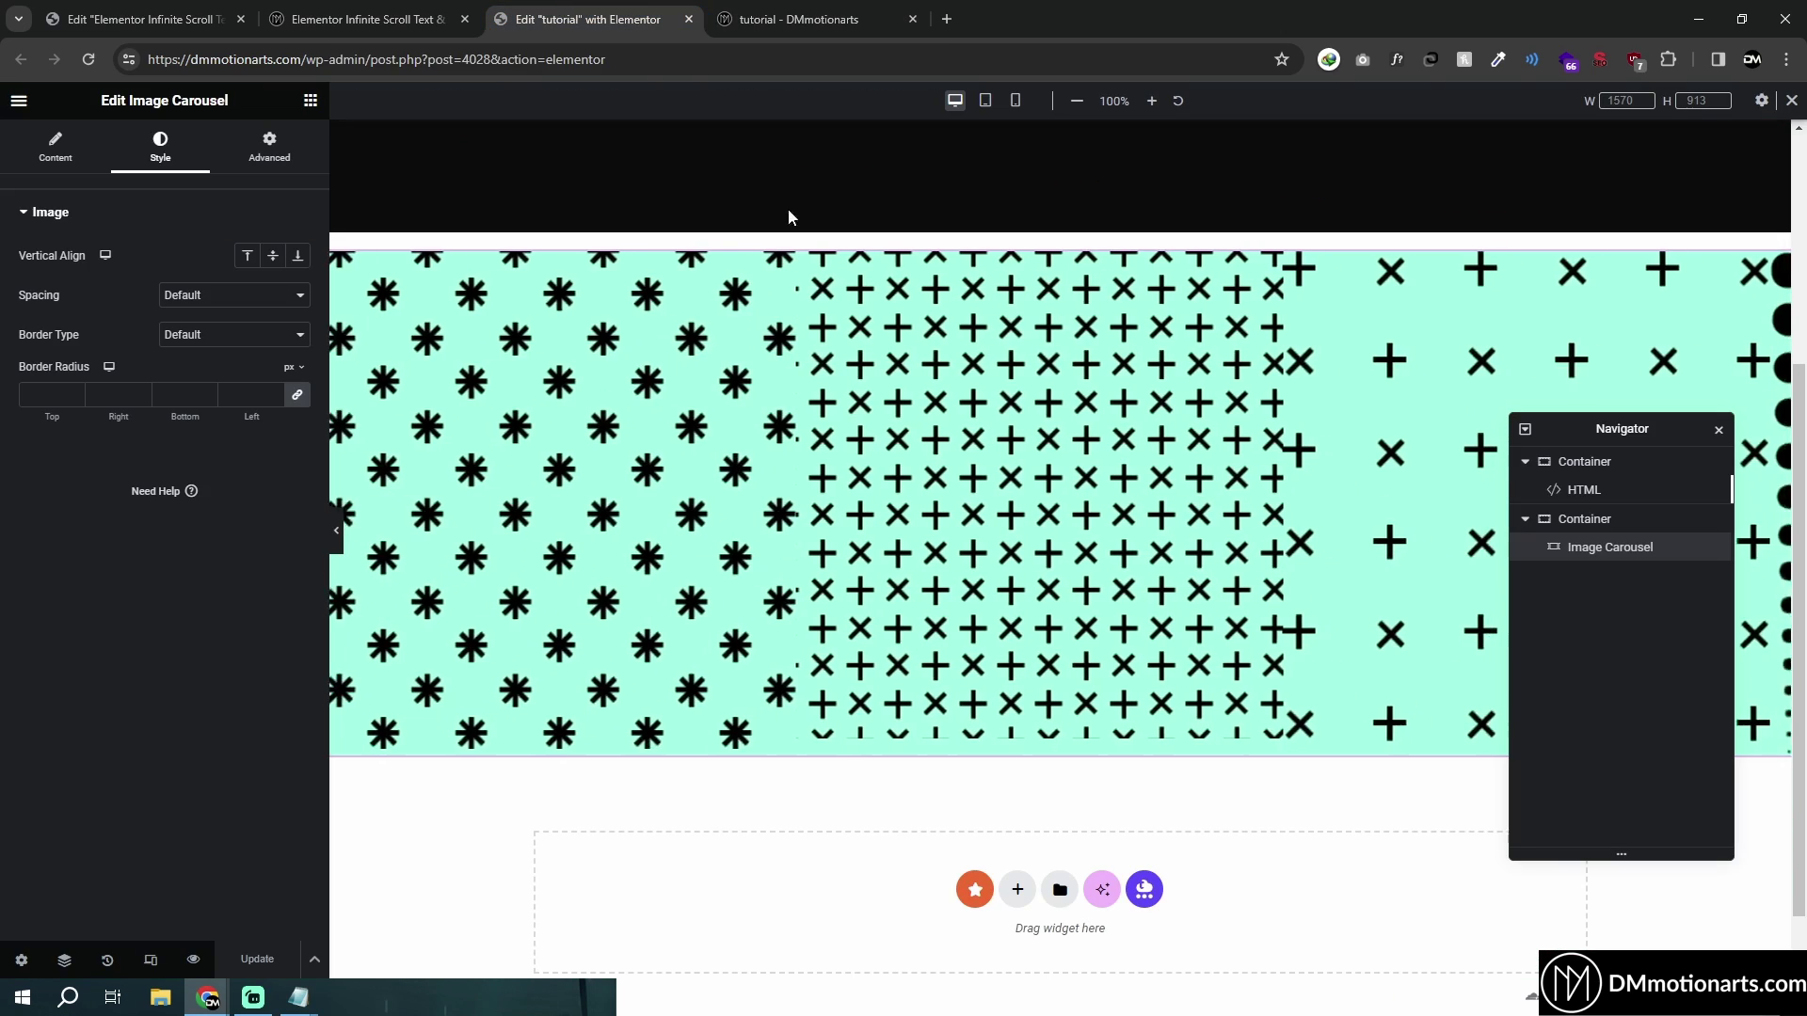
Step: Switch the carousel's image spacing to Custom and set it to 50 px
{"action": "left_click", "coordinate": [588, 19]}
{"action": "left_click", "coordinate": [241, 304]}
{"action": "left_click", "coordinate": [226, 323]}
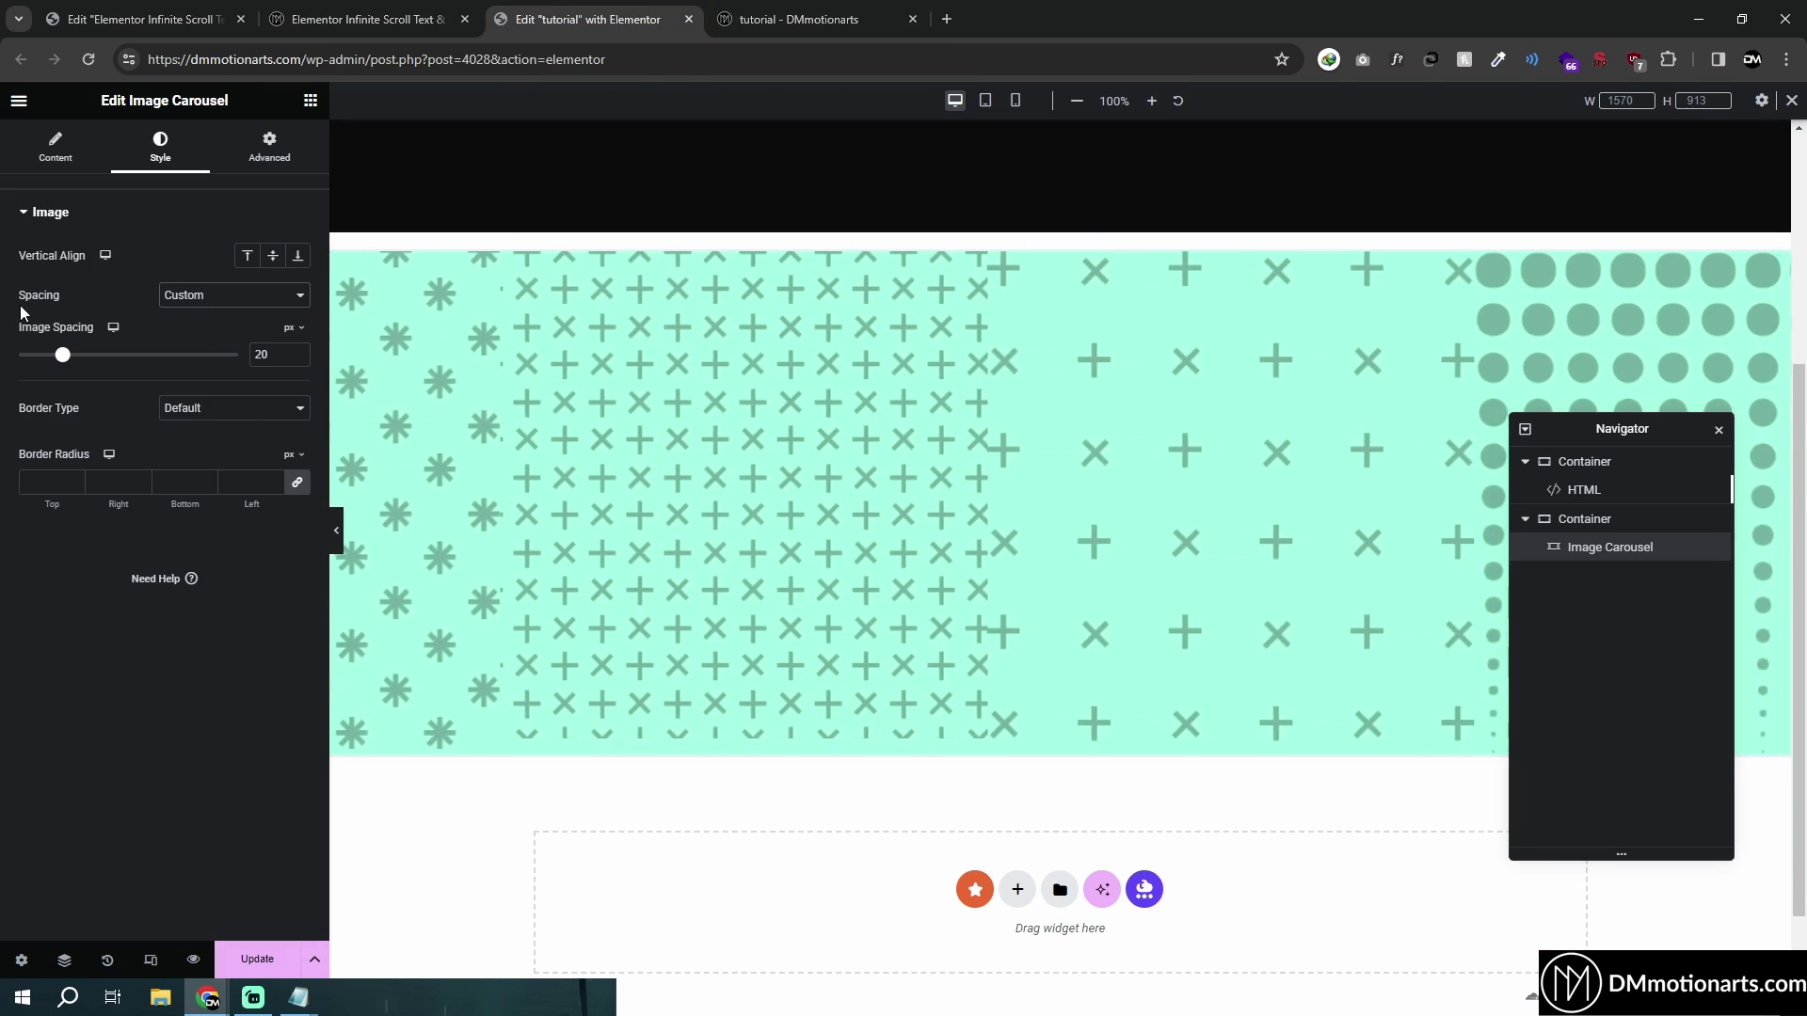
{"action": "double_click", "coordinate": [263, 356]}
{"action": "type", "text": "50"}
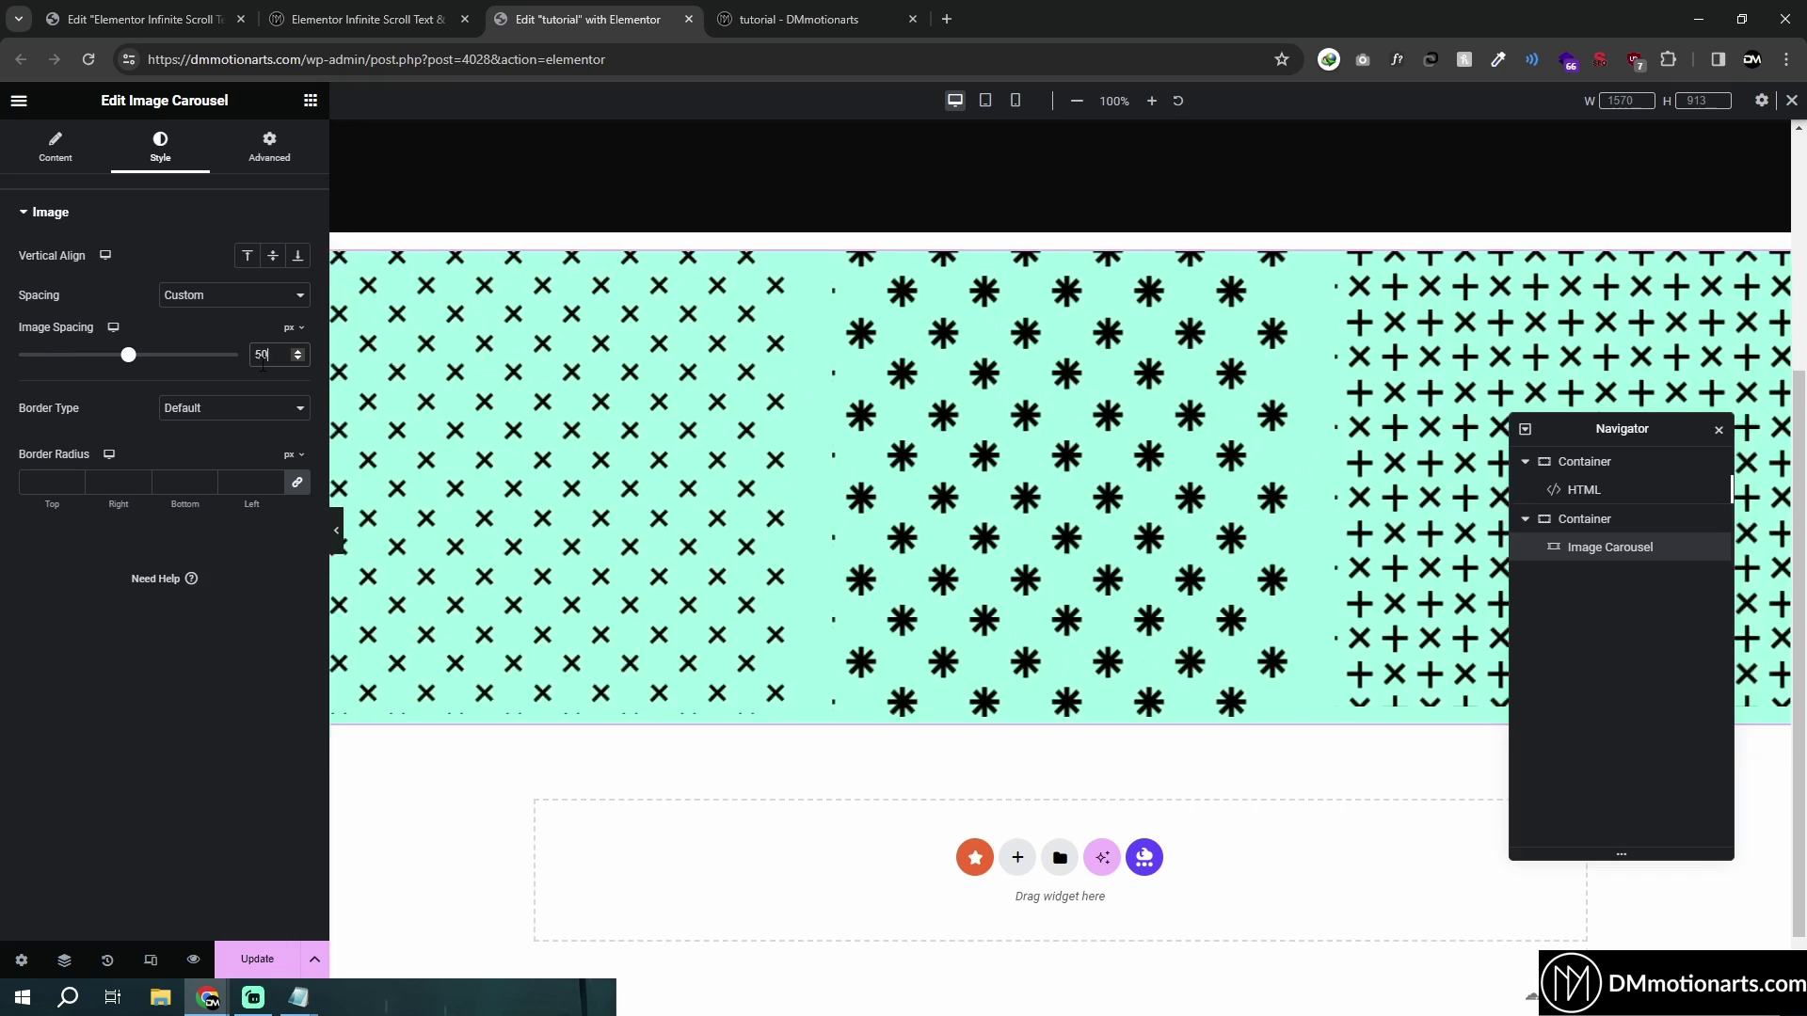
Step: Save the page, check the carousel's new image spacing on the reloaded live page, and return to the editor
{"action": "left_click", "coordinate": [257, 959]}
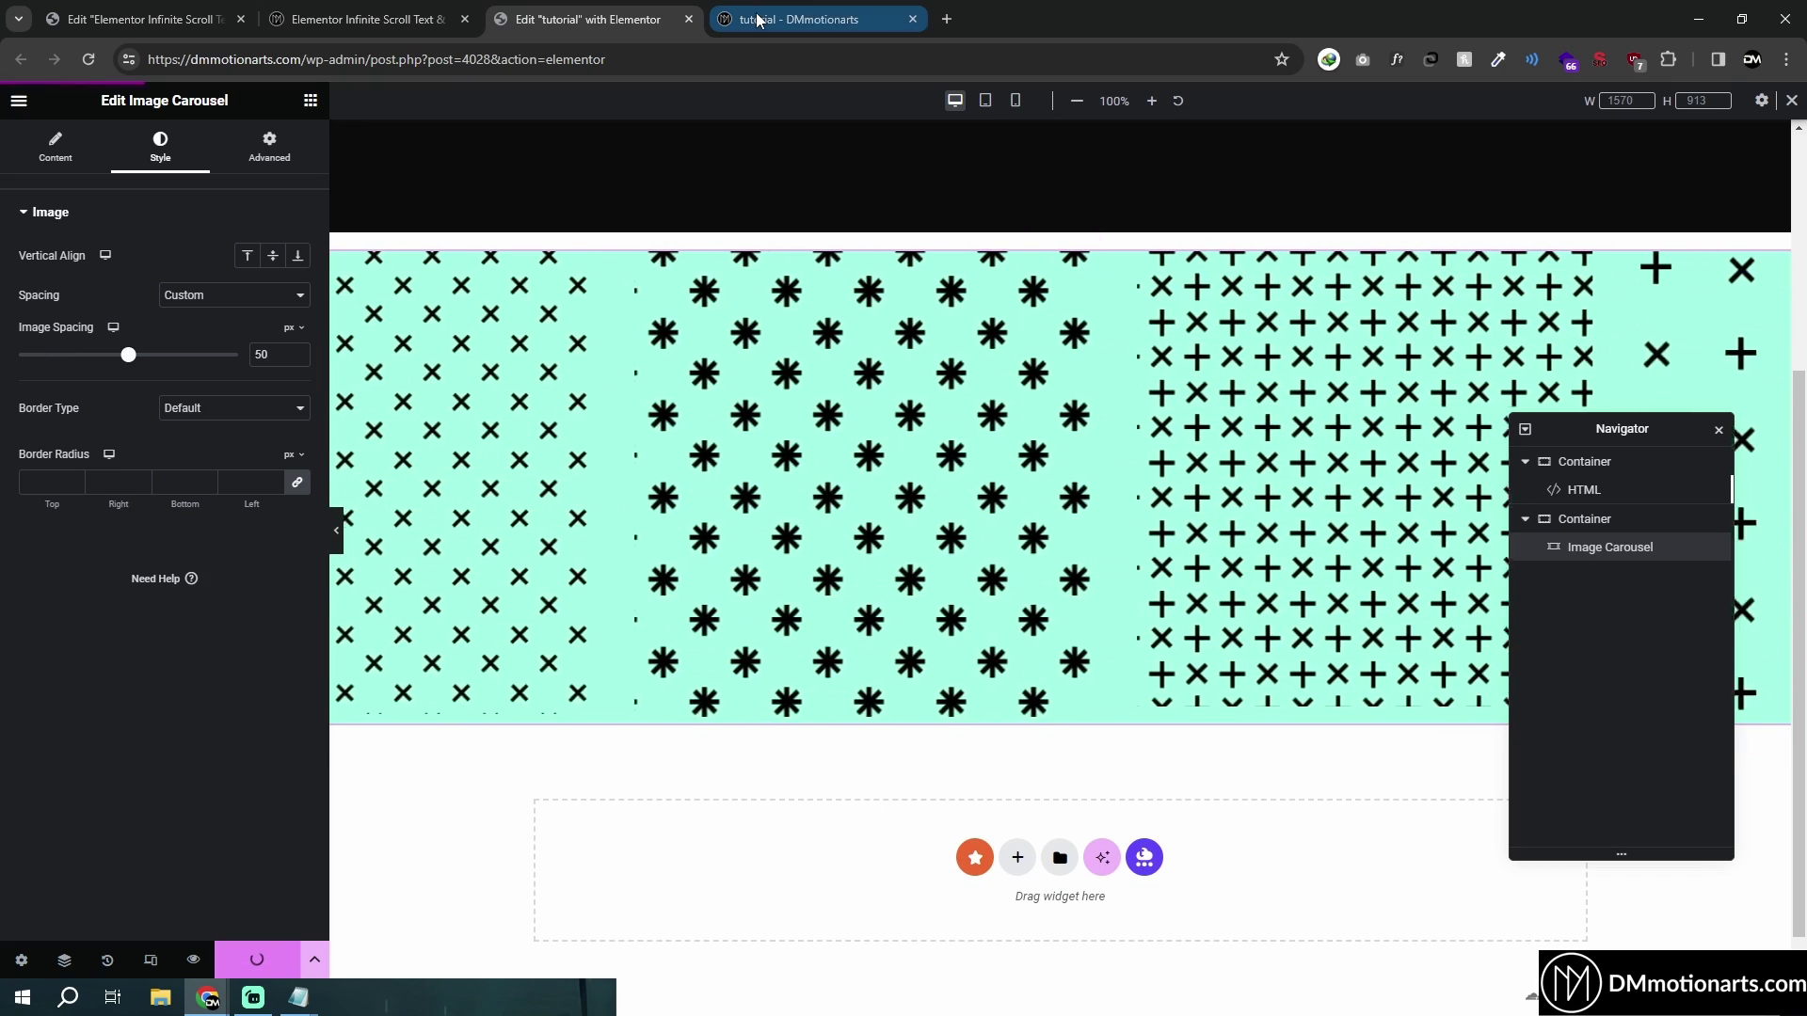
{"action": "left_click", "coordinate": [758, 19]}
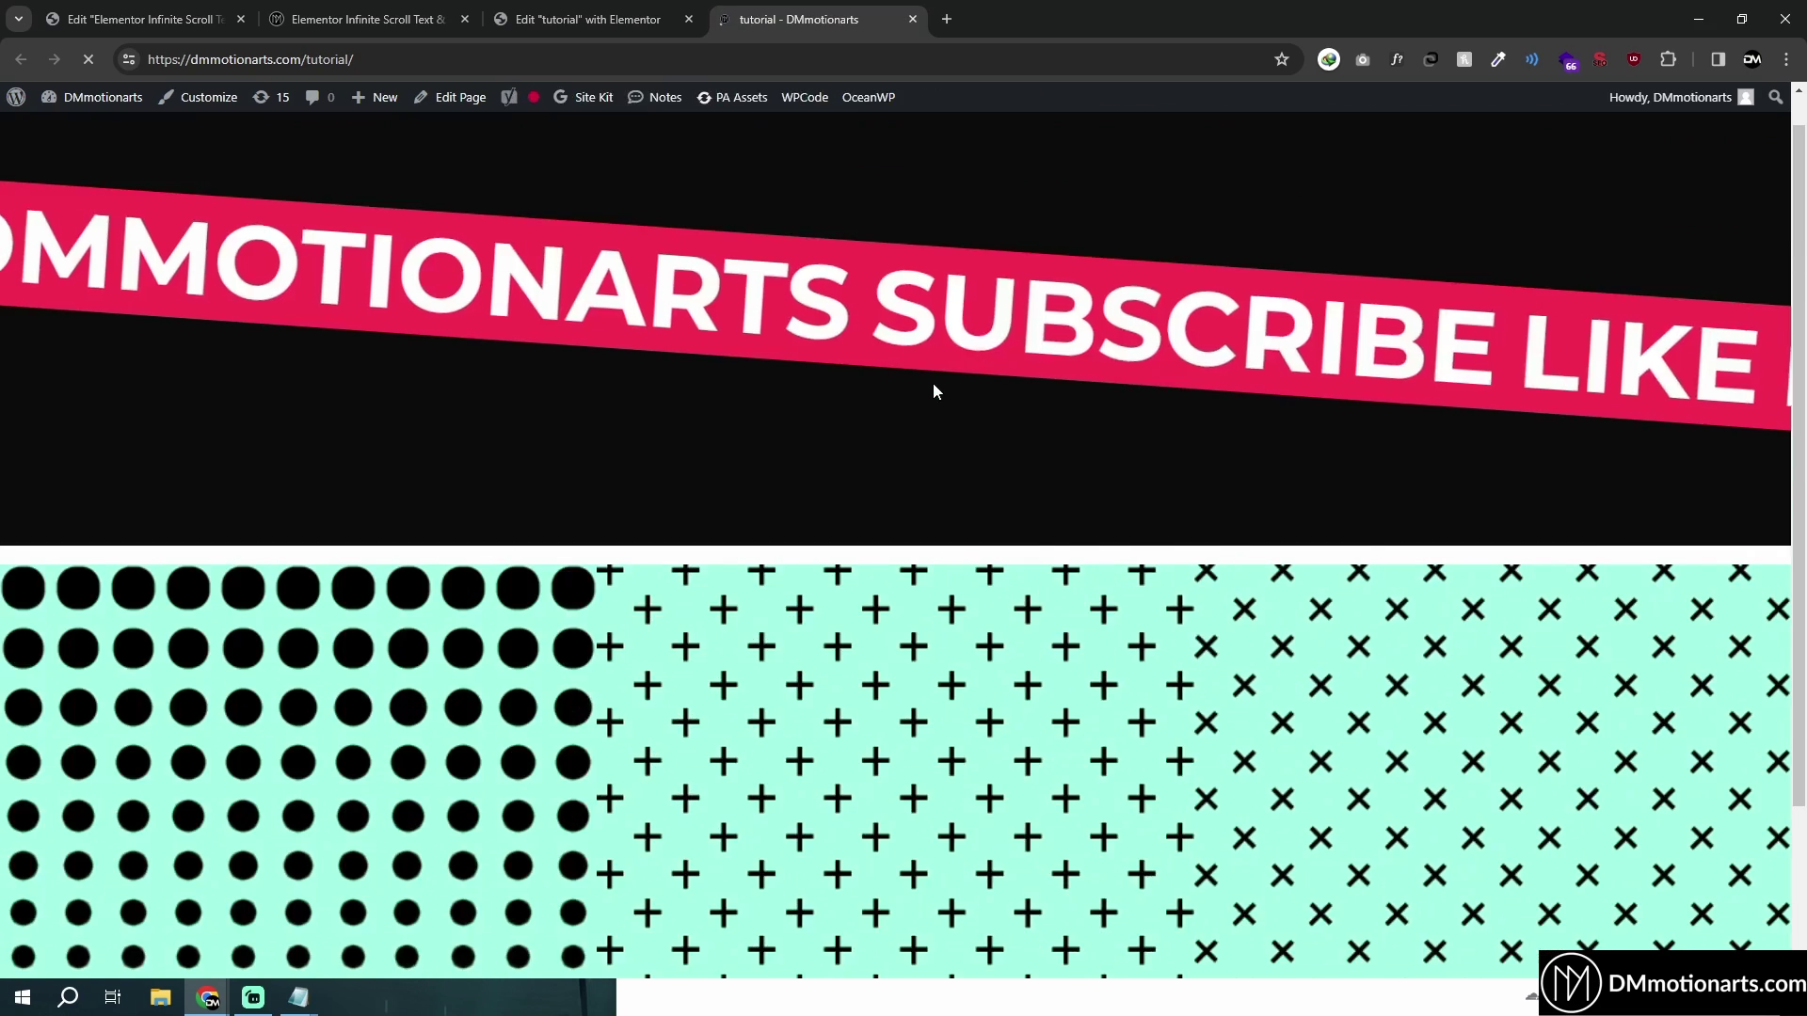
{"action": "scroll", "coordinate": [1036, 809], "scroll_direction": "down", "scroll_amount": 2}
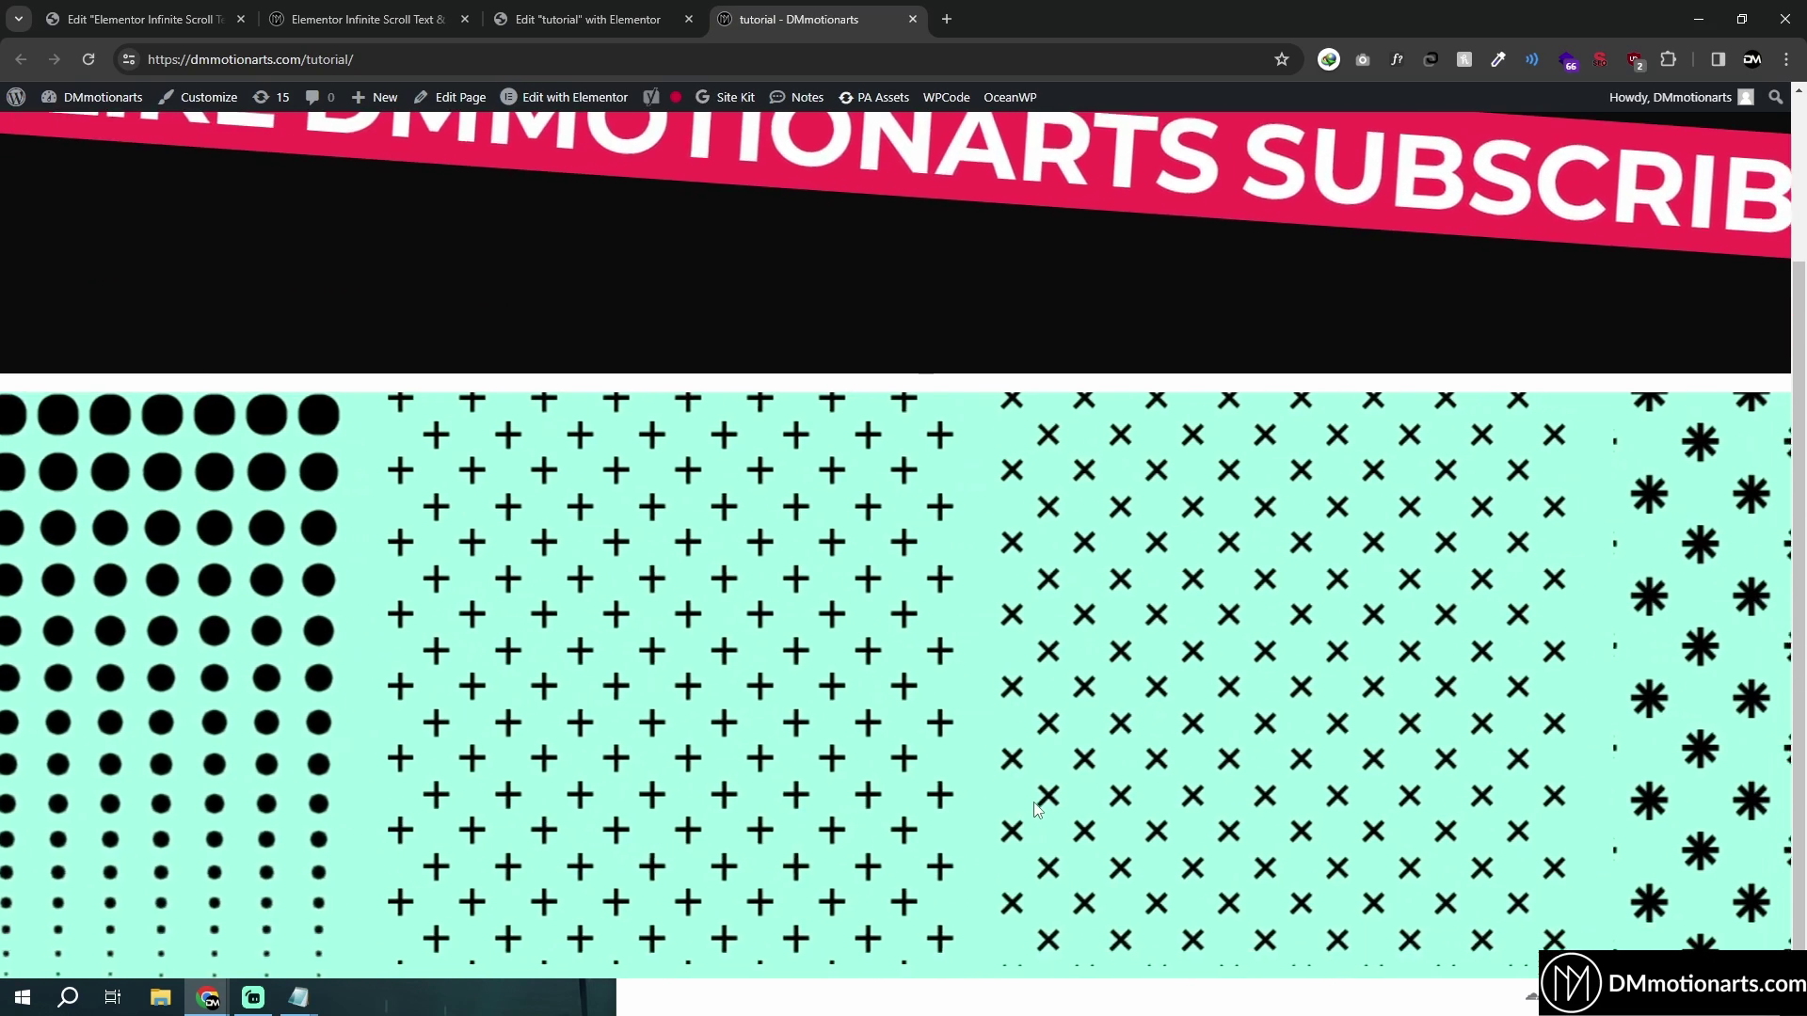
{"action": "left_click", "coordinate": [527, 19]}
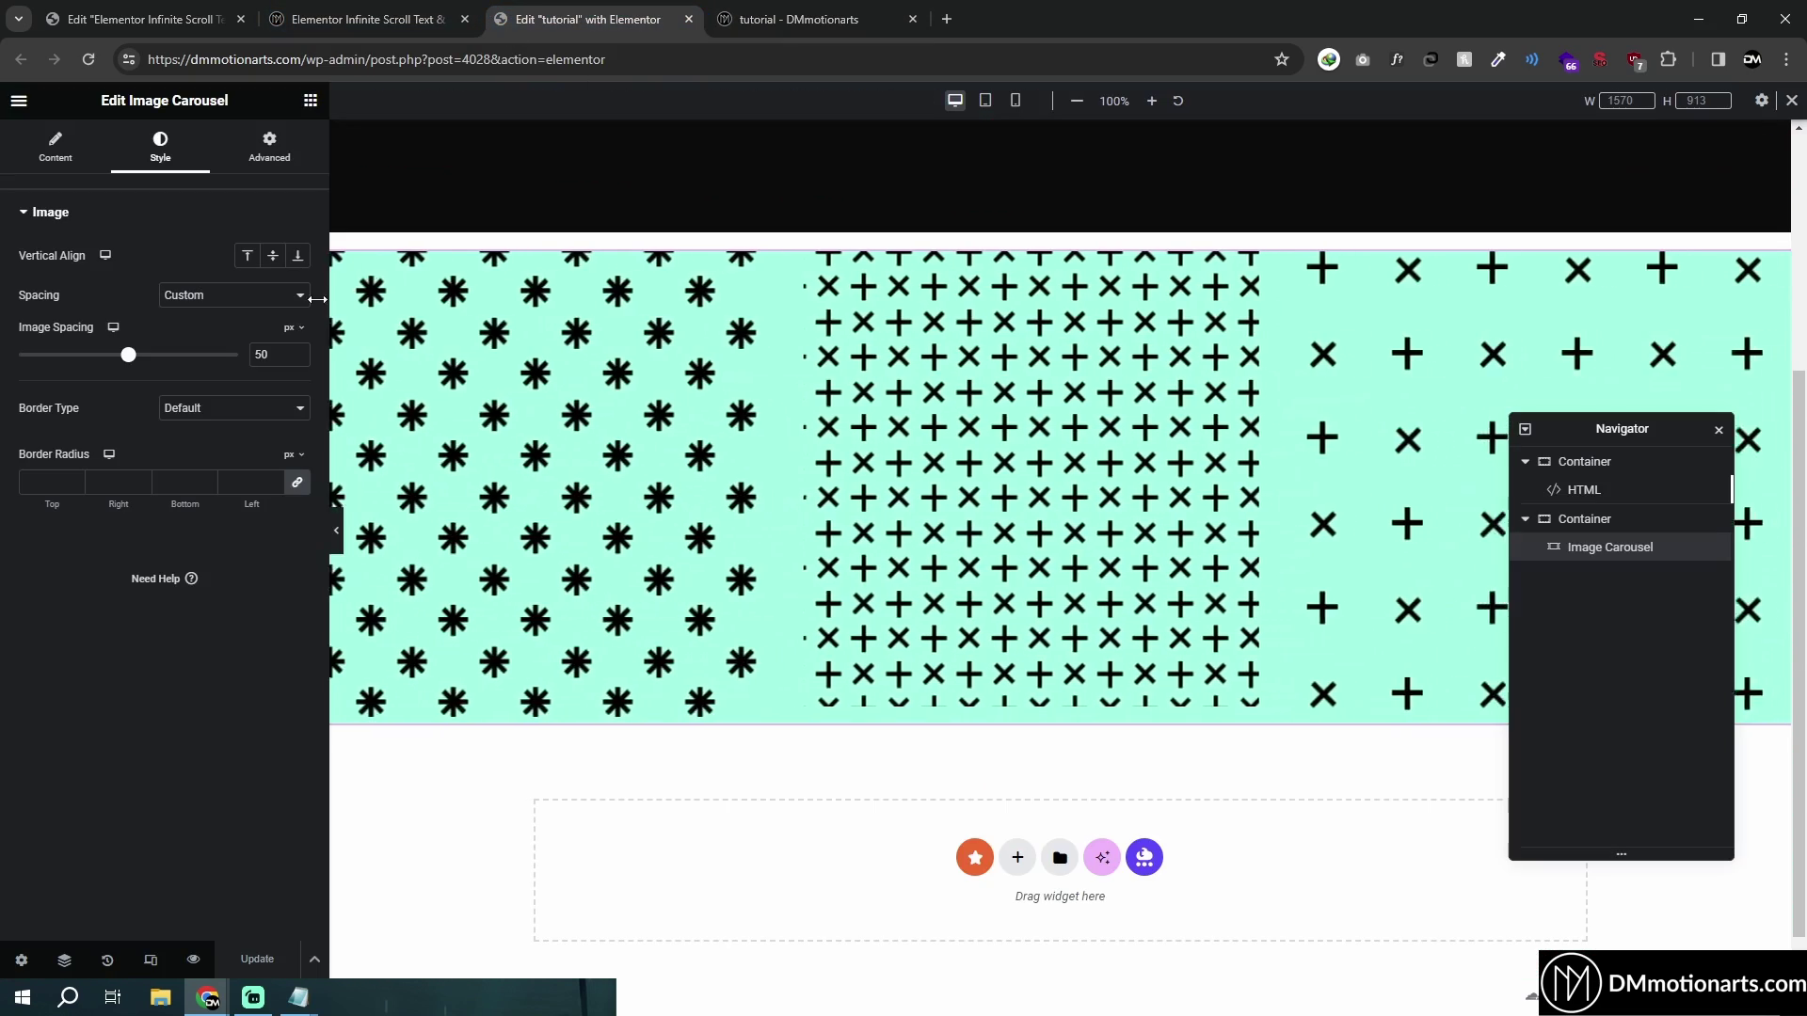
Step: Set the carousel's Slides to Show to 4 and Slides to Scroll to 1, and save the page
{"action": "left_click", "coordinate": [58, 150]}
{"action": "left_click", "coordinate": [268, 456]}
{"action": "left_click", "coordinate": [259, 518]}
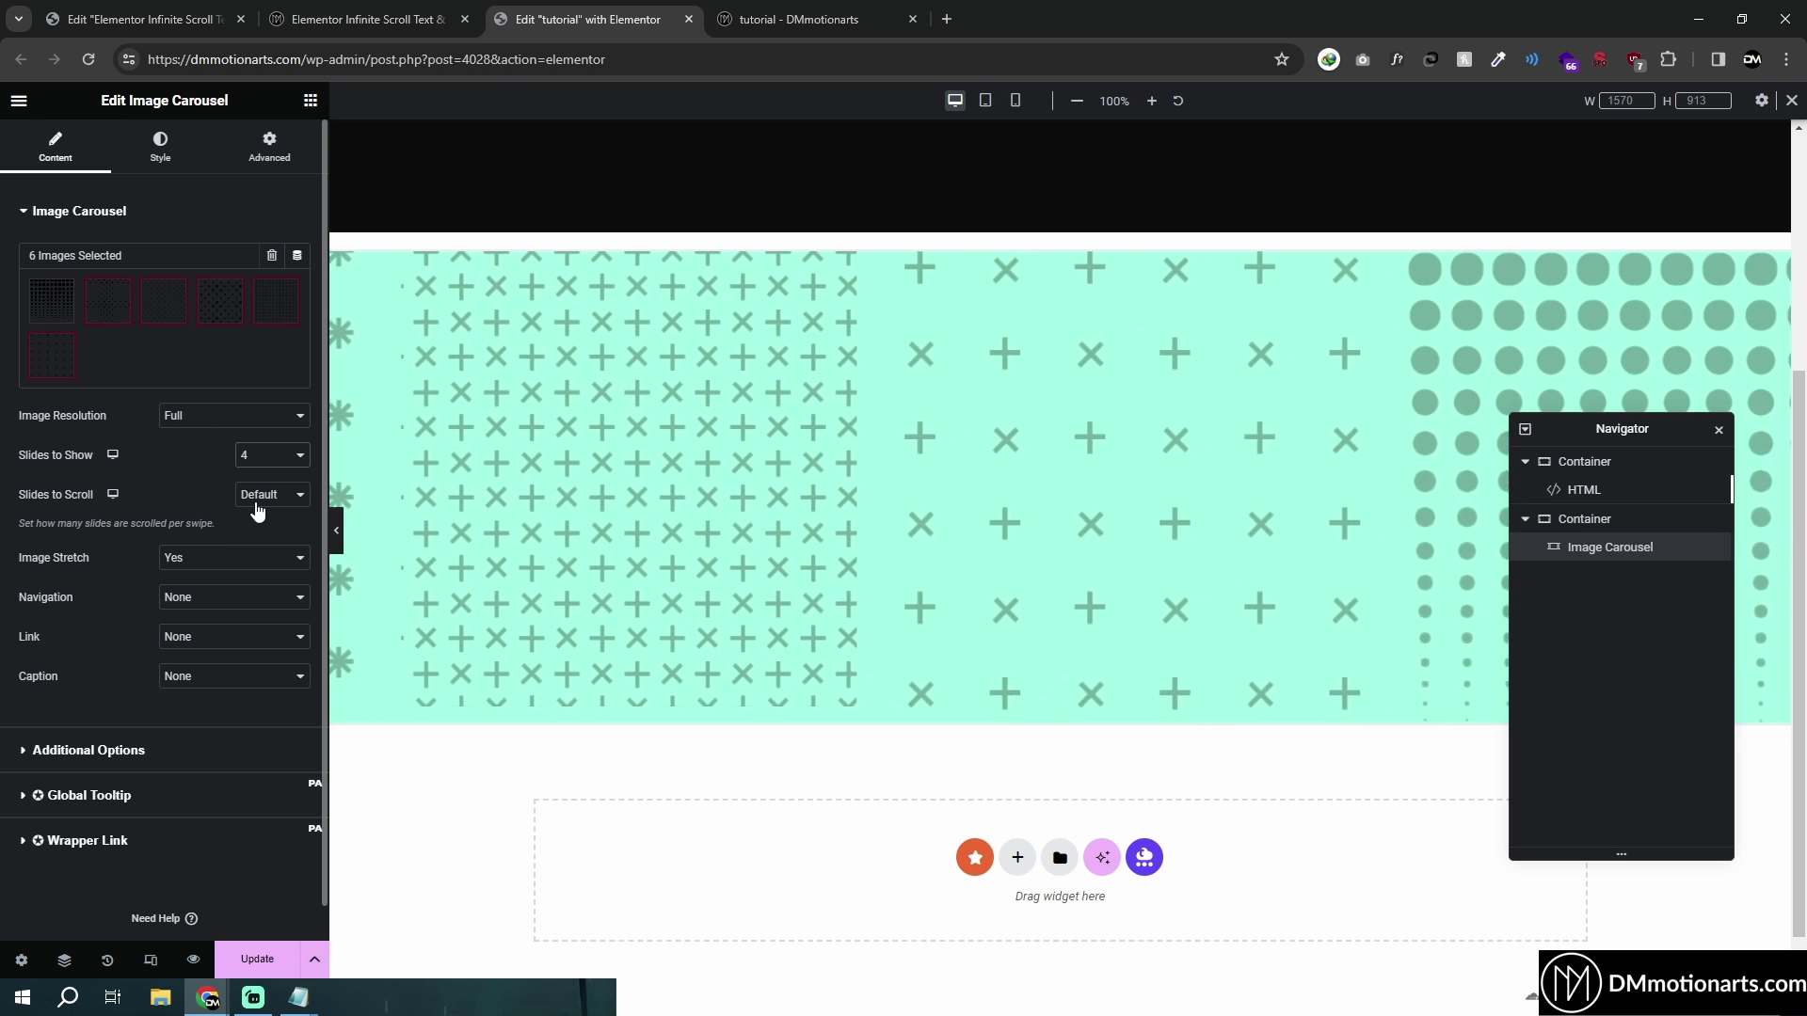
{"action": "left_click", "coordinate": [257, 499]}
{"action": "left_click", "coordinate": [257, 513]}
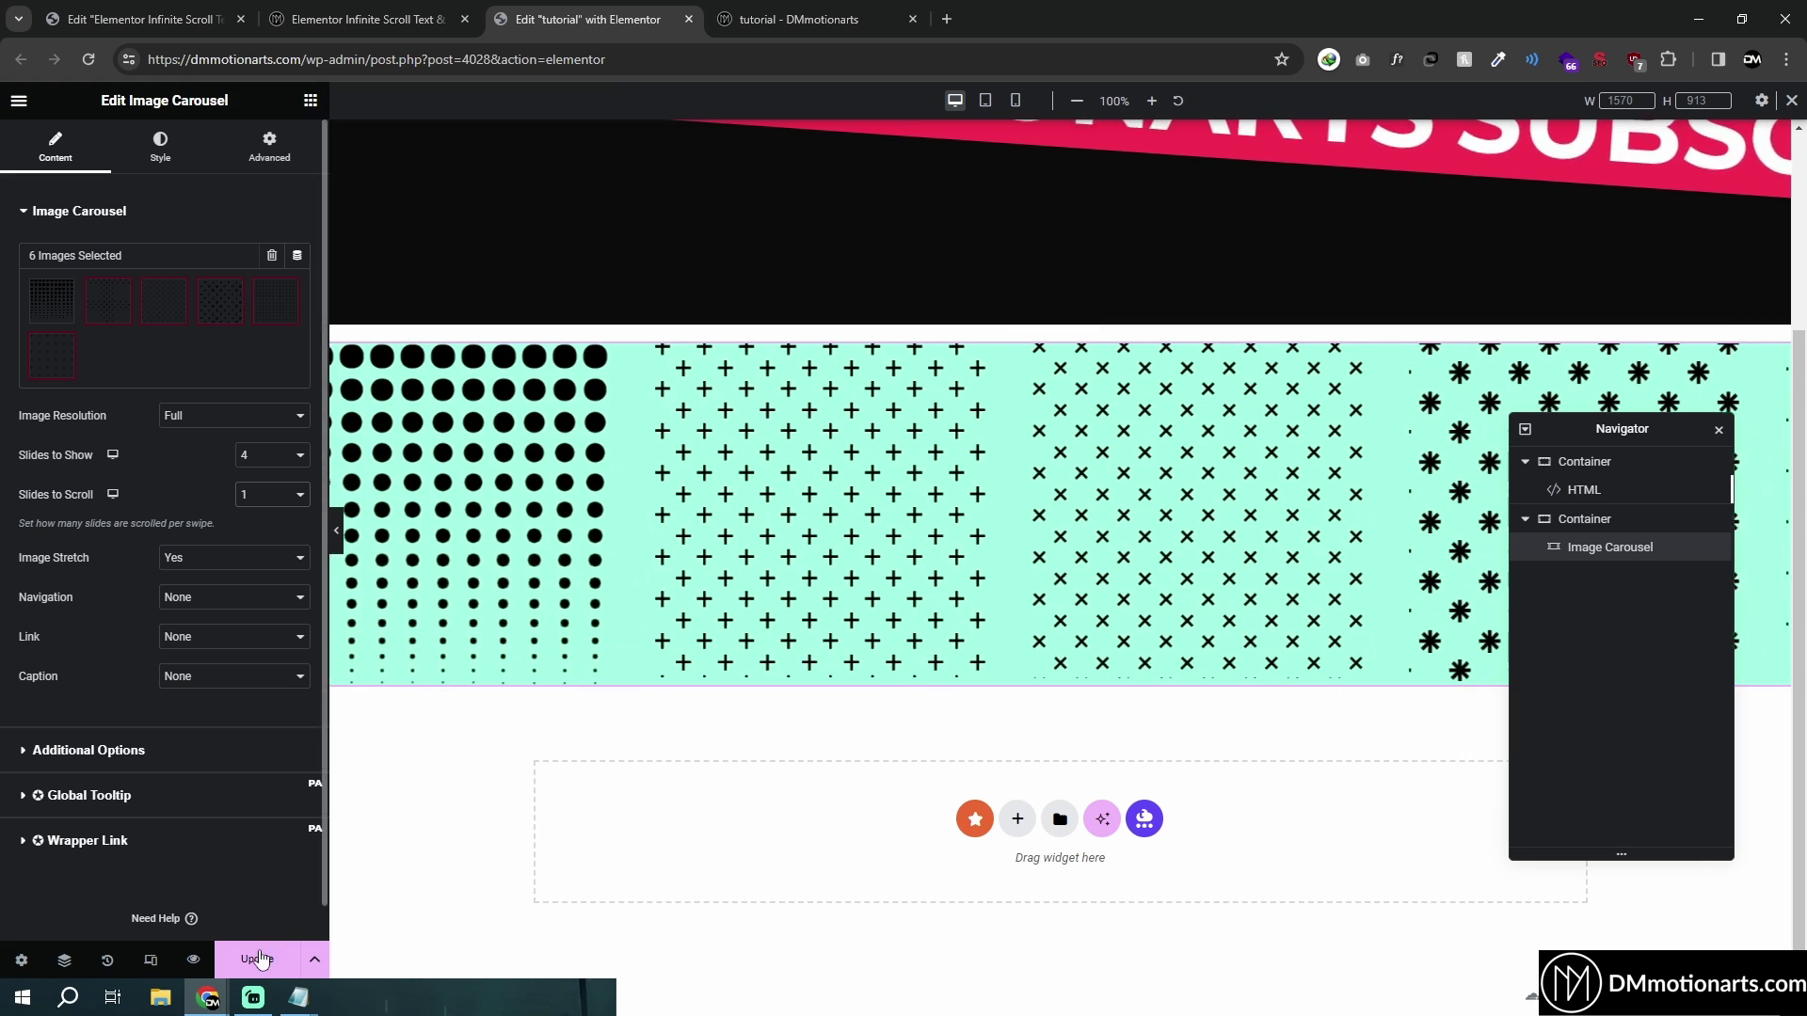
{"action": "left_click", "coordinate": [262, 958]}
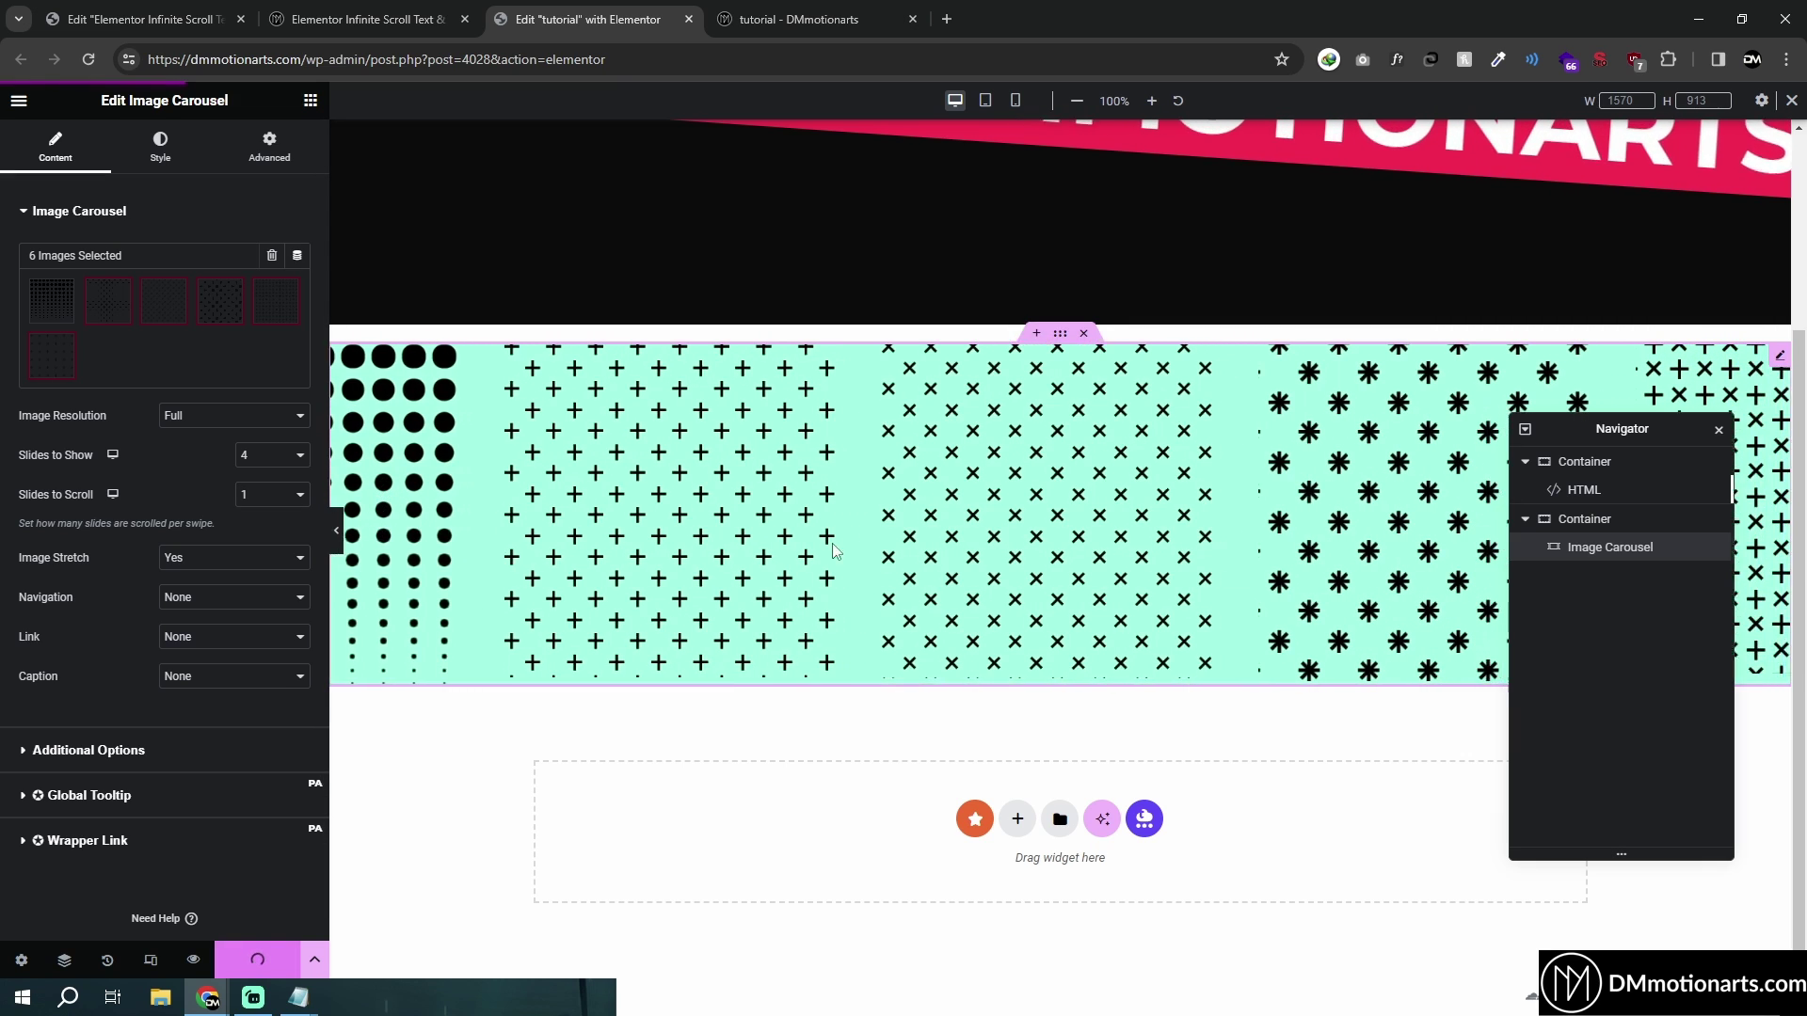
Step: Check the marquee and carousel on the live page, widening the responsive device preview to 4000 px, and close the developer tools
{"action": "key", "text": "ctrl+Tab"}
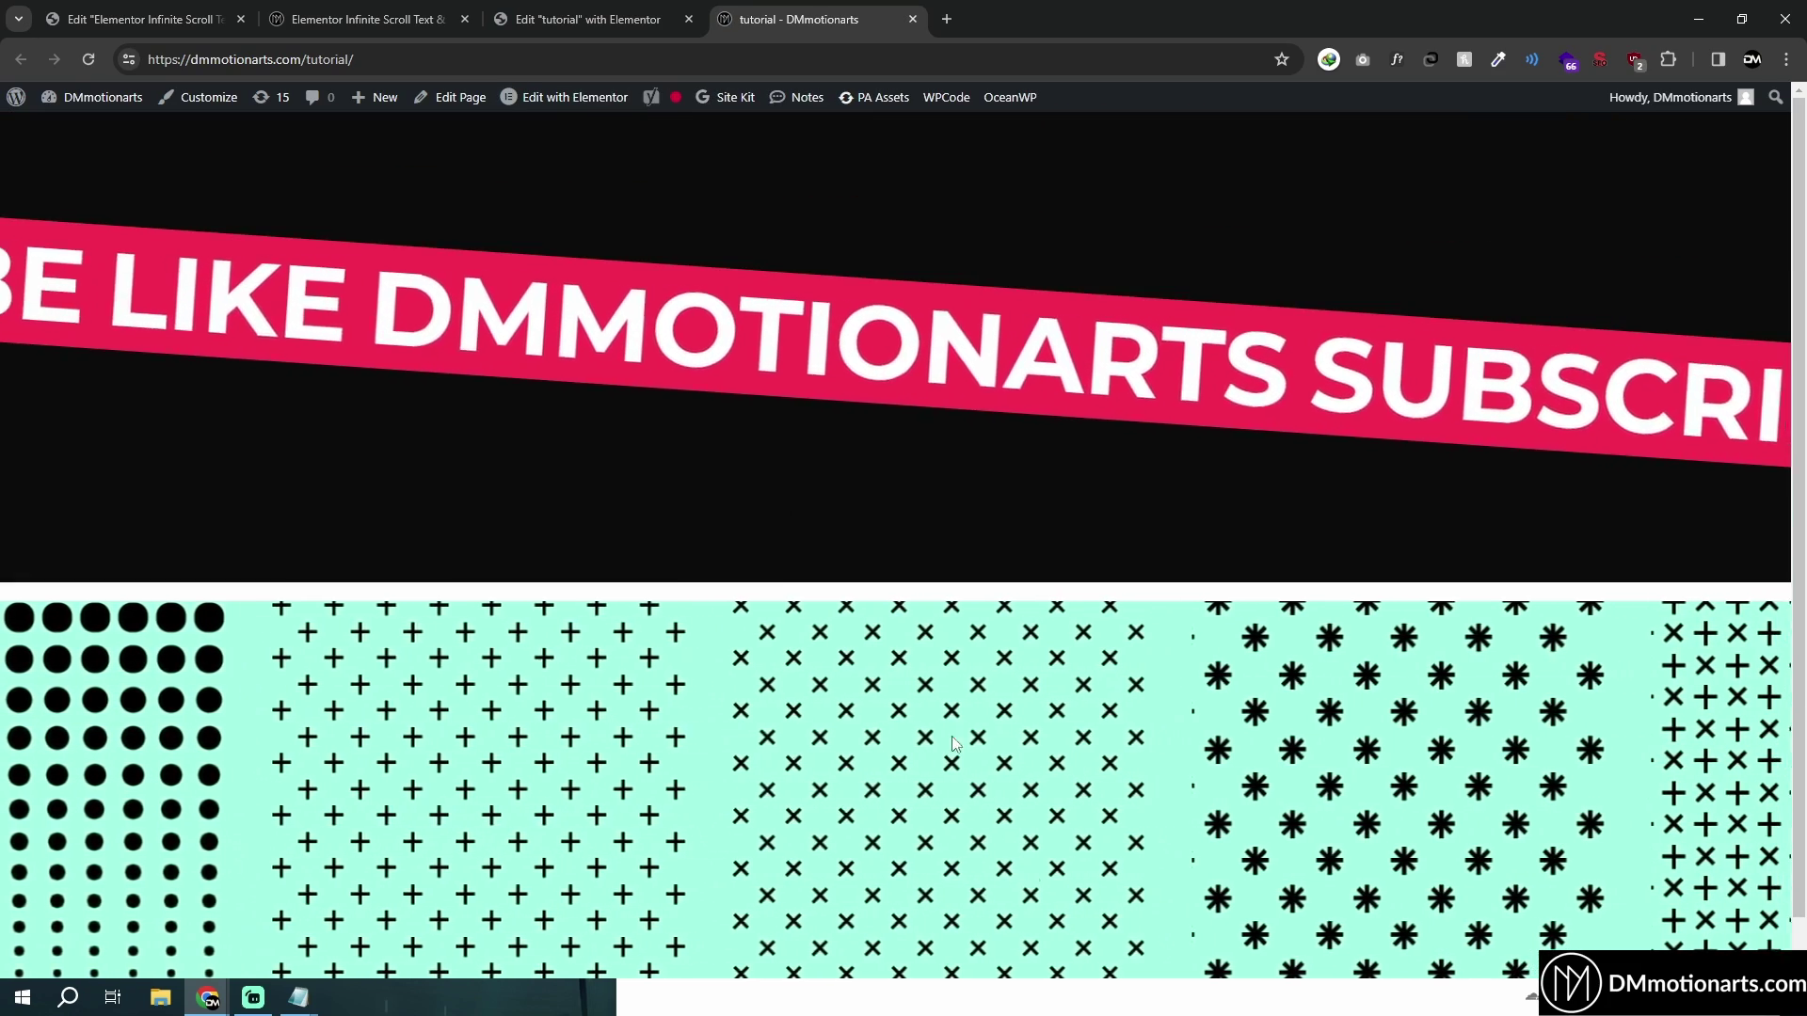
{"action": "scroll", "coordinate": [1001, 815], "scroll_direction": "down", "scroll_amount": 1}
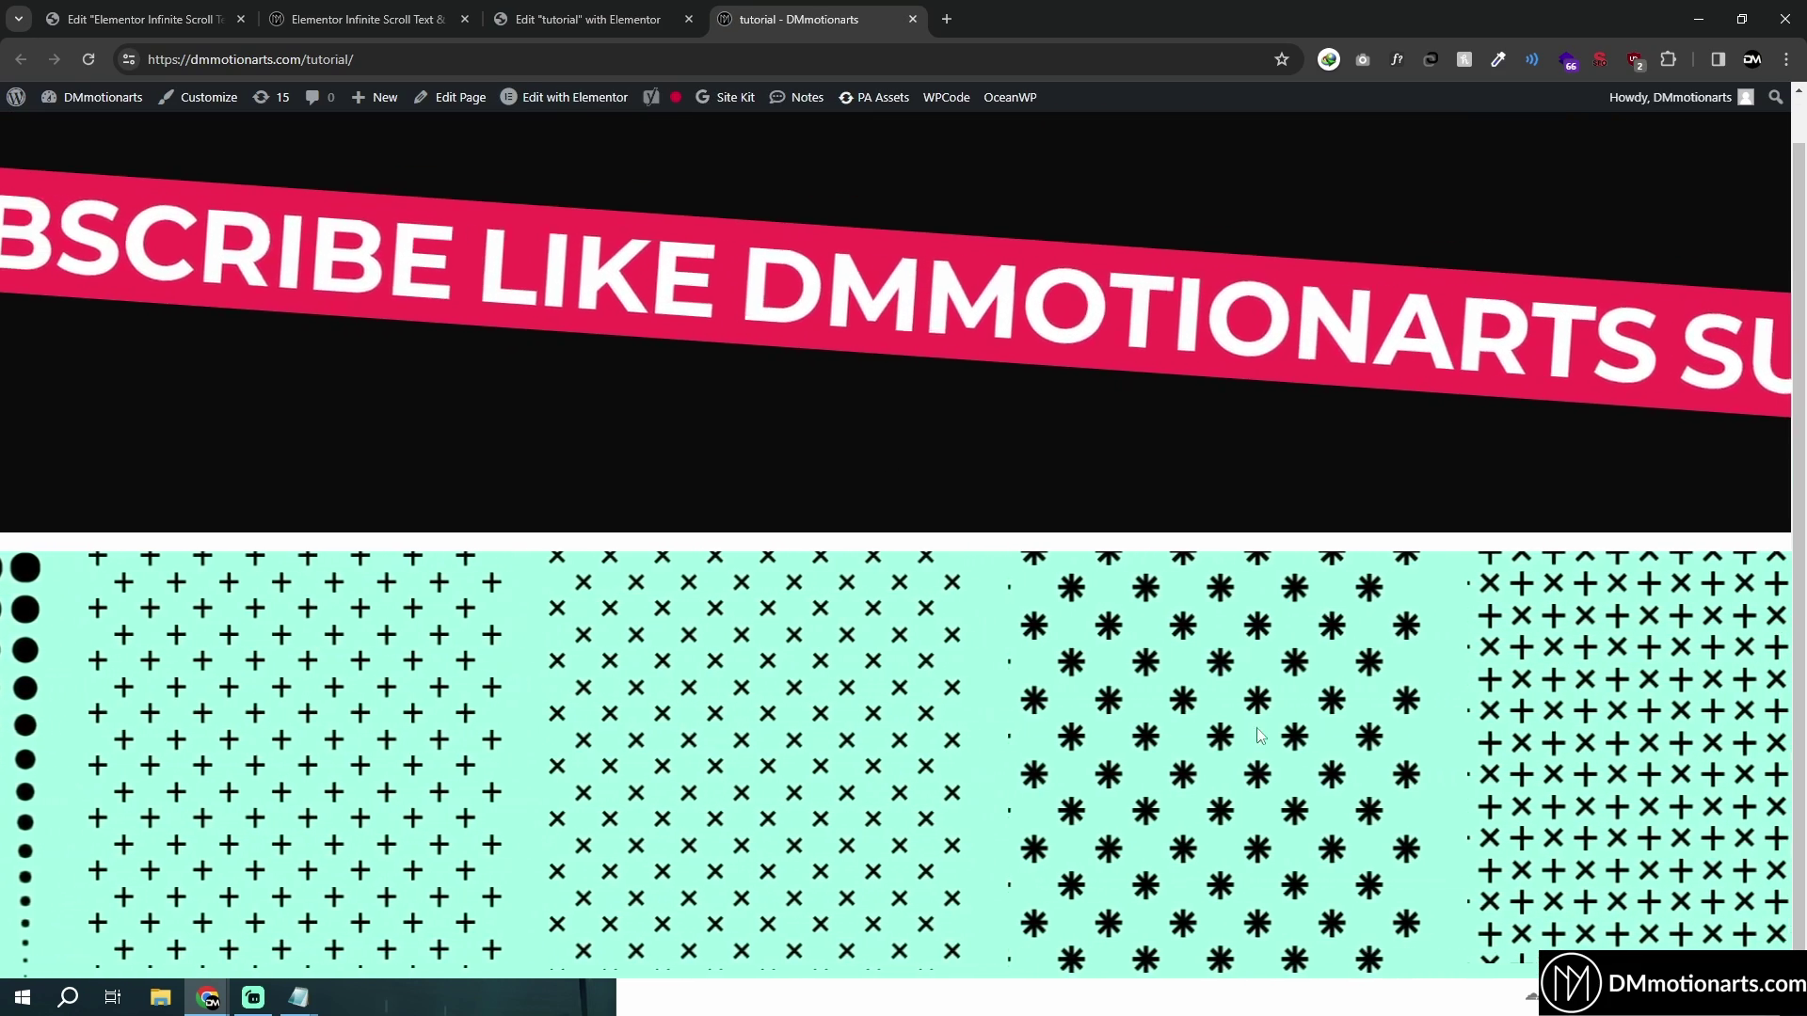
{"action": "right_click", "coordinate": [941, 563]}
{"action": "left_click", "coordinate": [970, 793]}
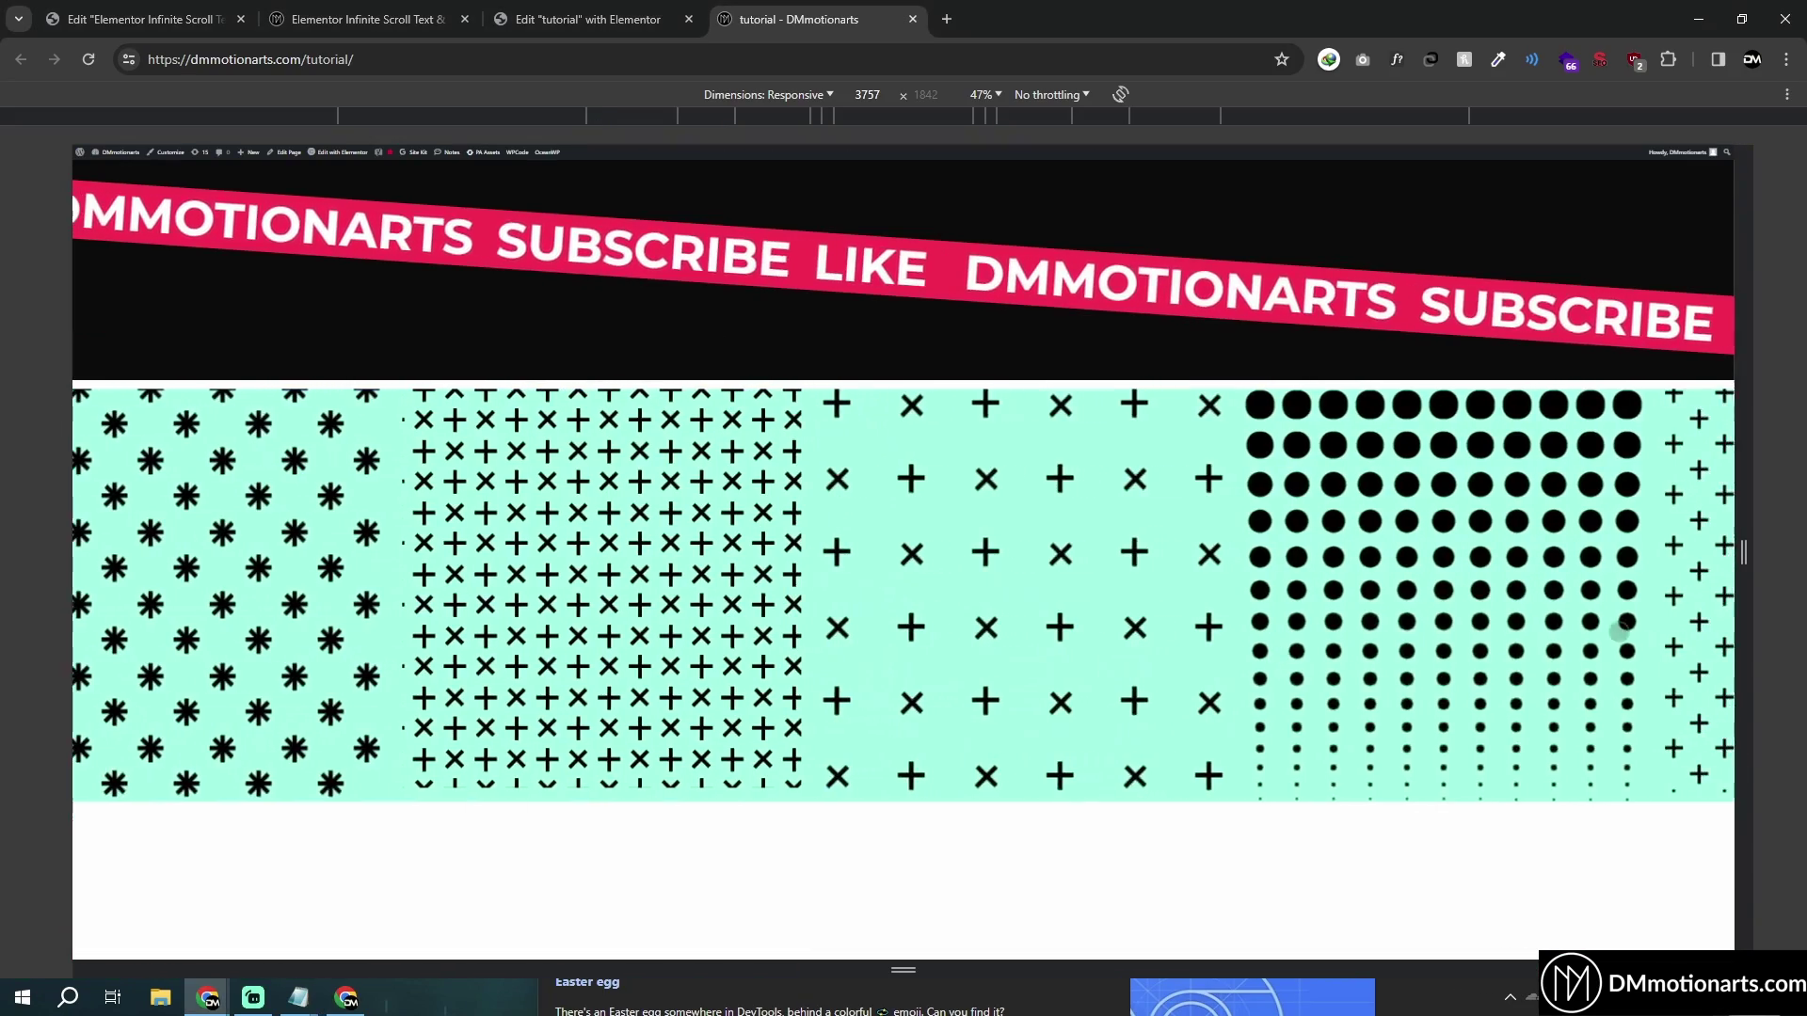
{"action": "left_click_drag", "start_coordinate": [1743, 603], "coordinate": [1799, 659]}
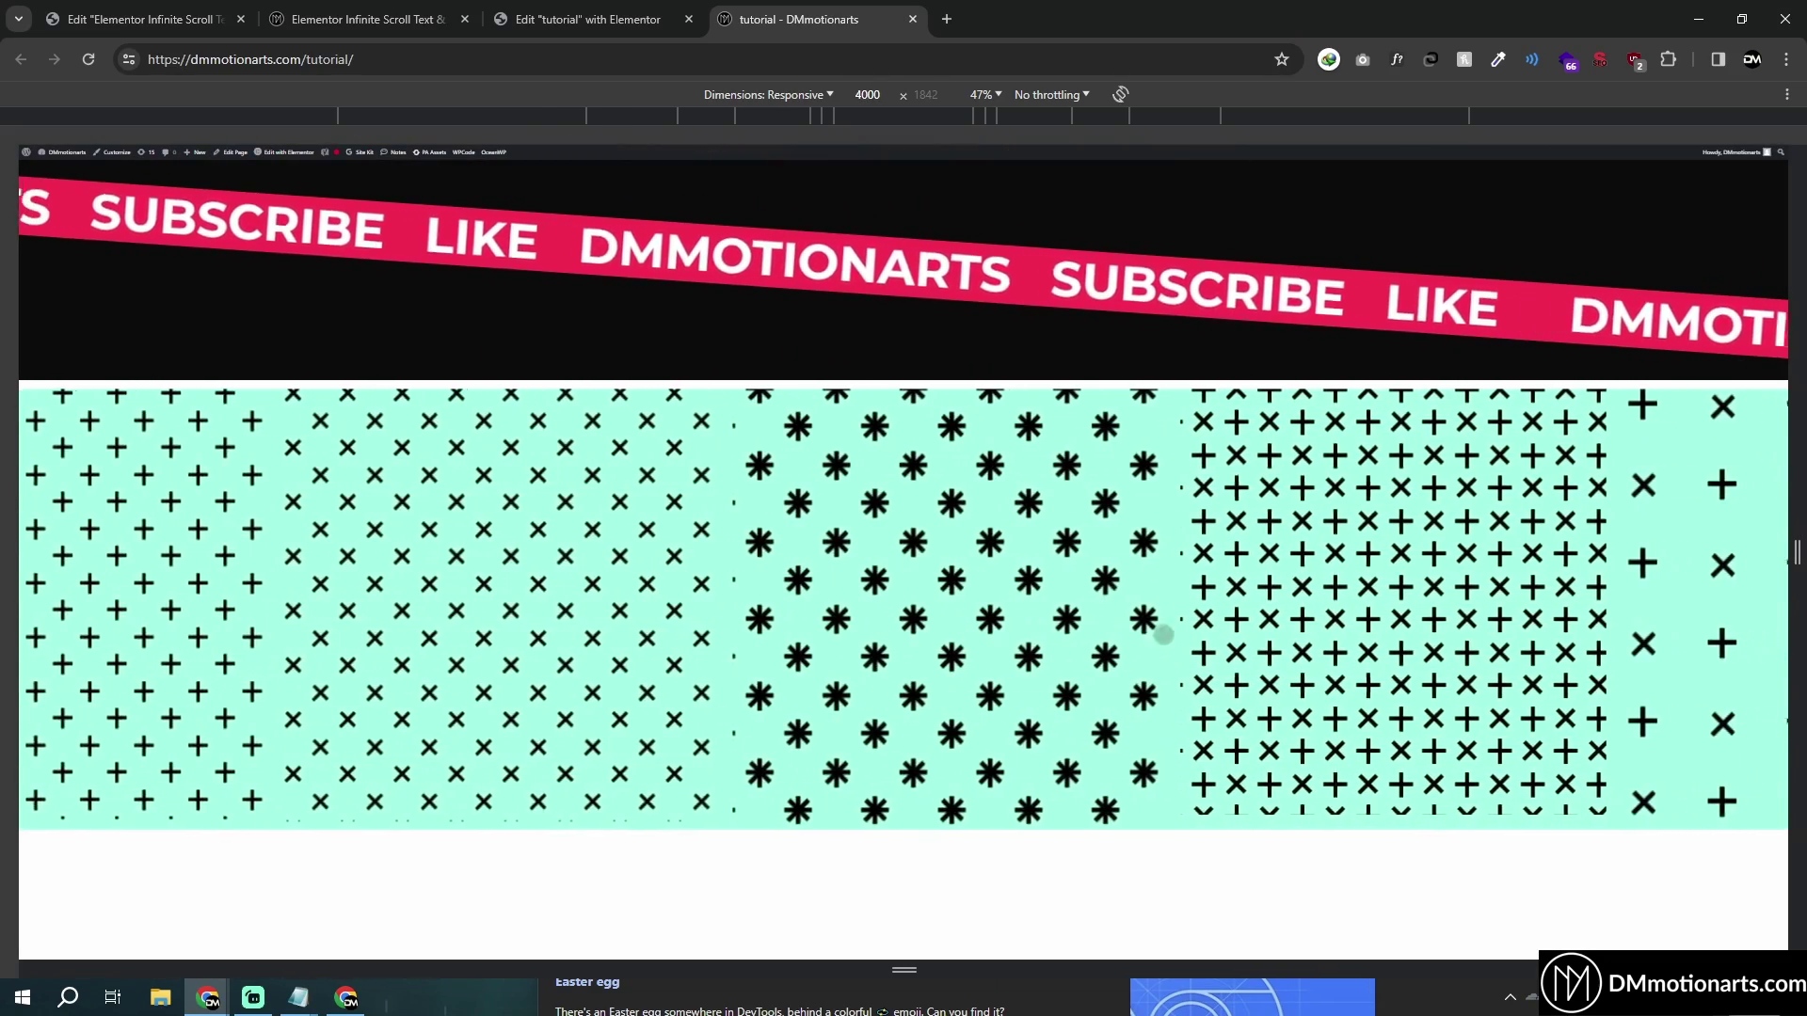
{"action": "left_click_drag", "start_coordinate": [1791, 628], "coordinate": [1794, 678]}
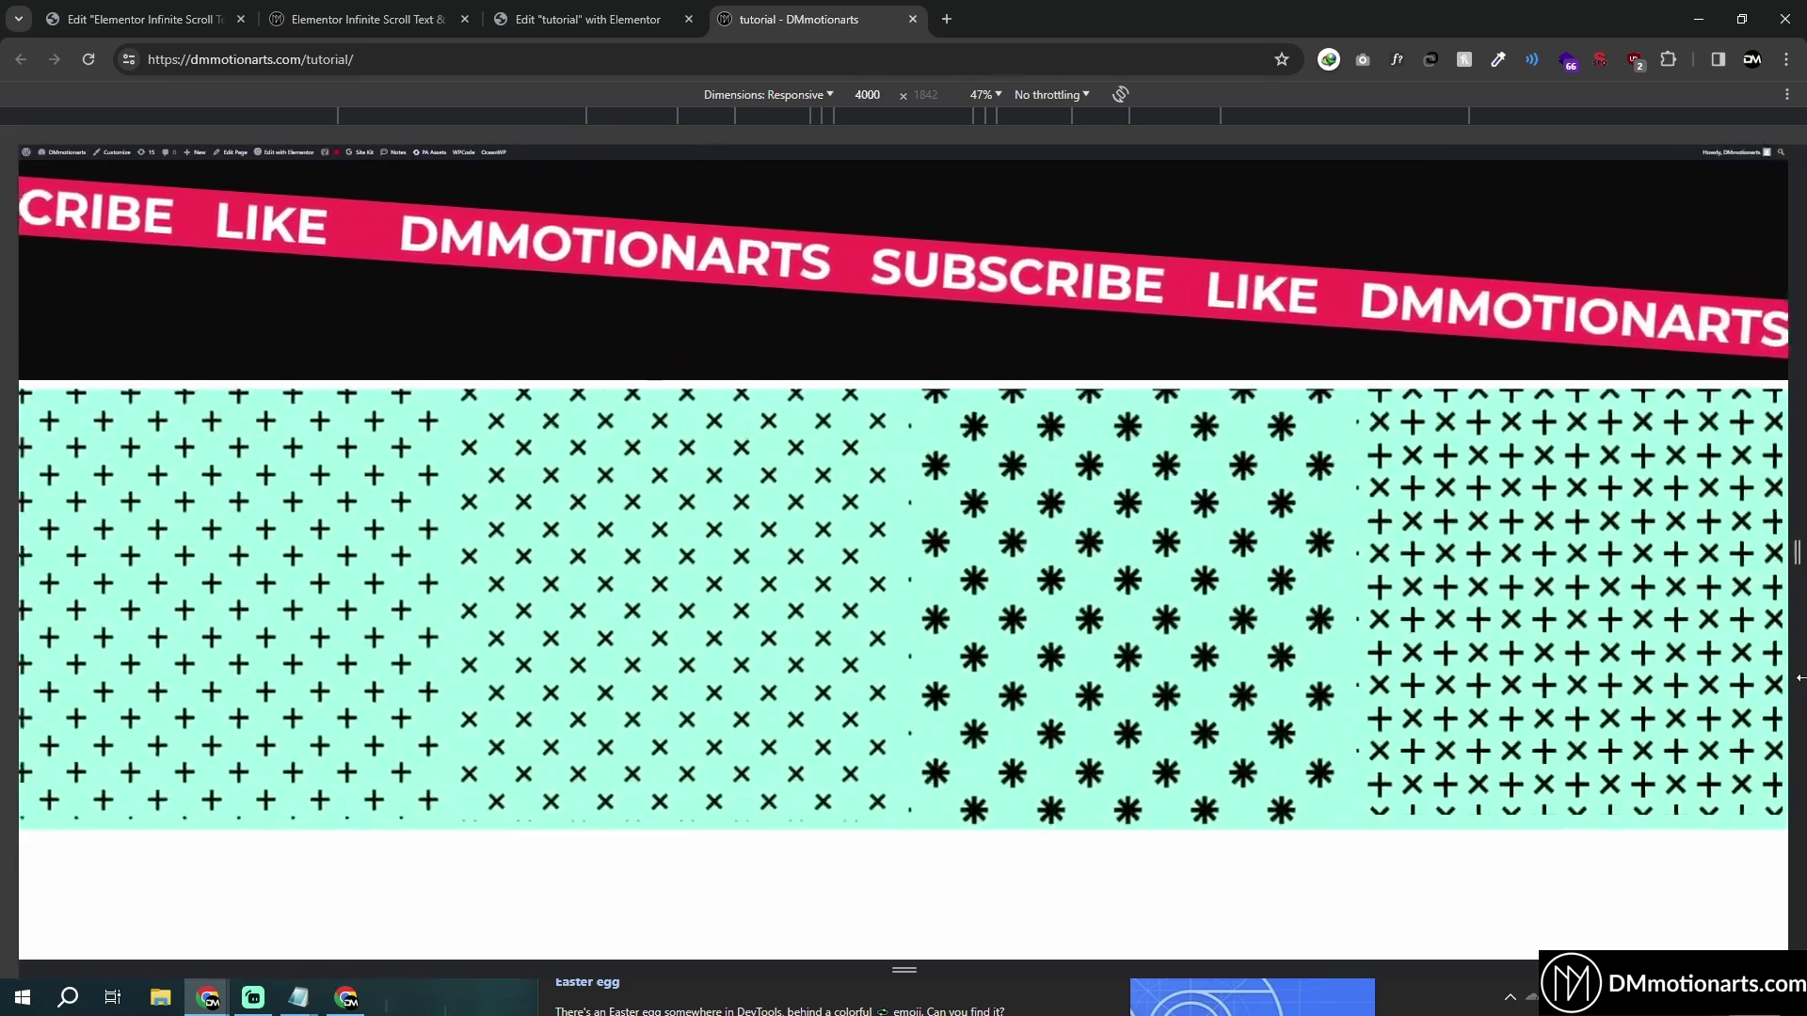
{"action": "key", "text": "F12"}
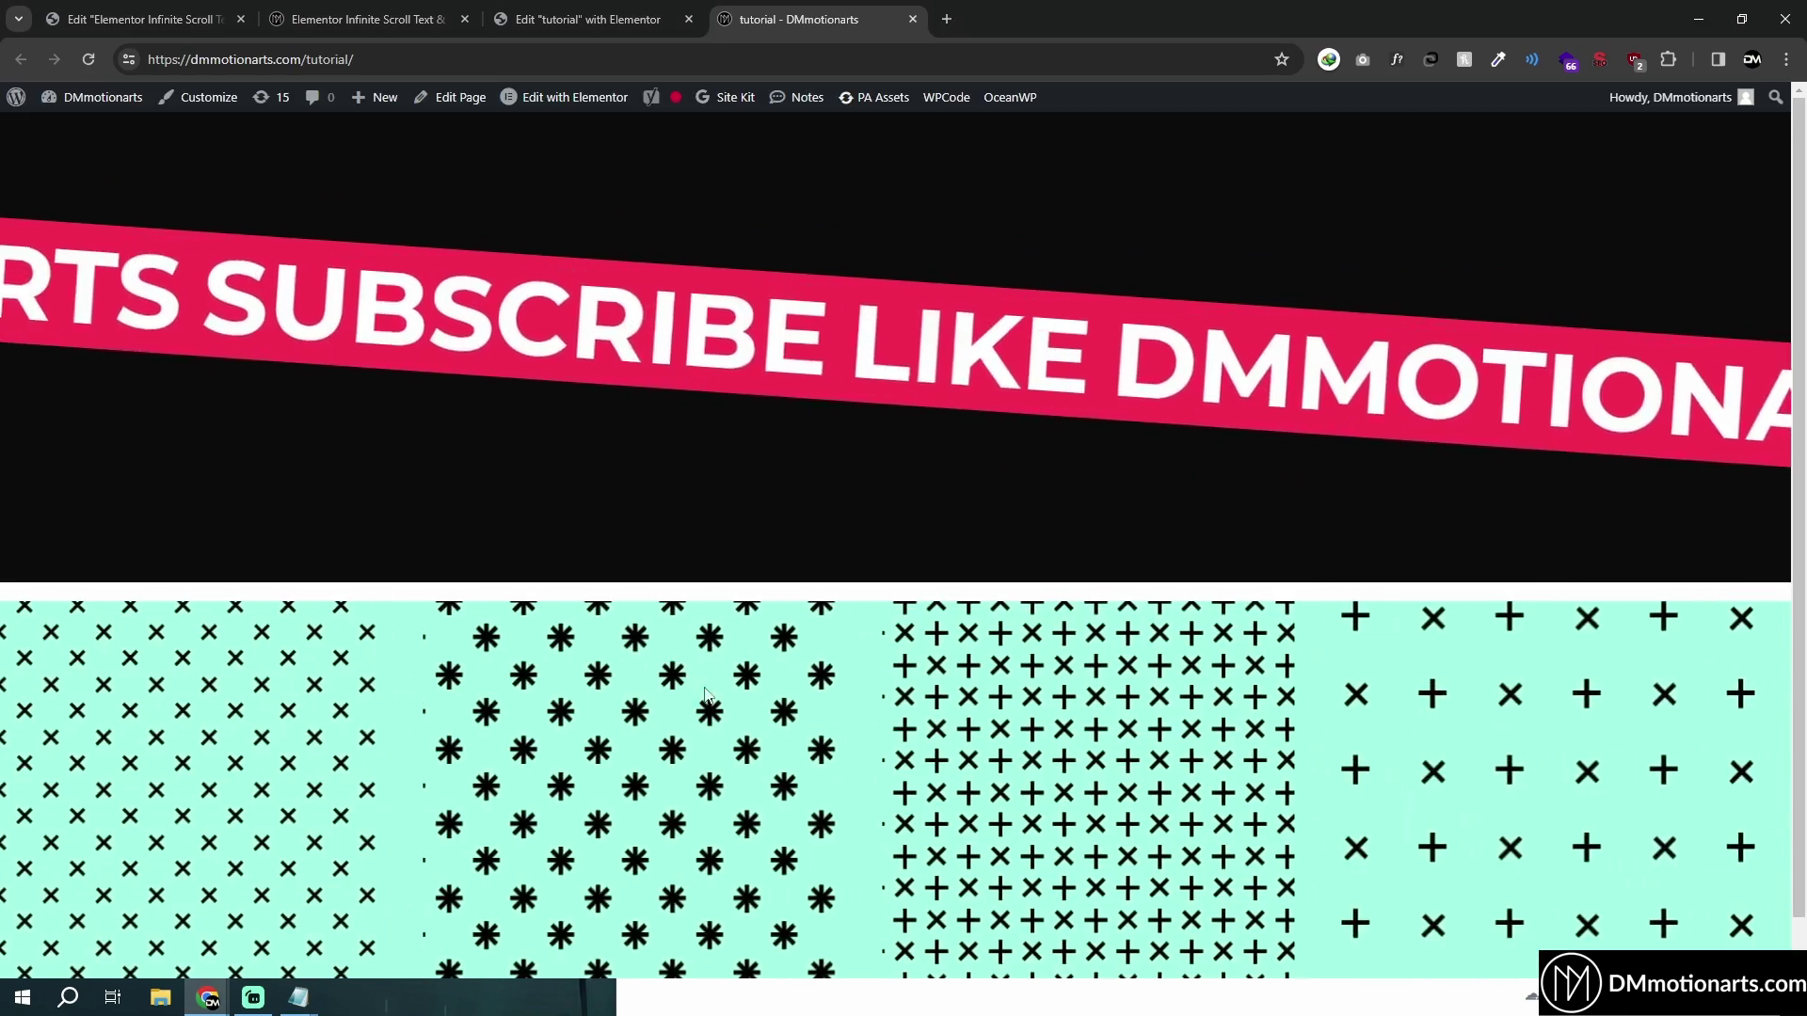
Step: Set the carousel's Animation Speed to 3000 in the editor, save, and reload the live page
{"action": "key", "text": "ctrl+shift+Tab"}
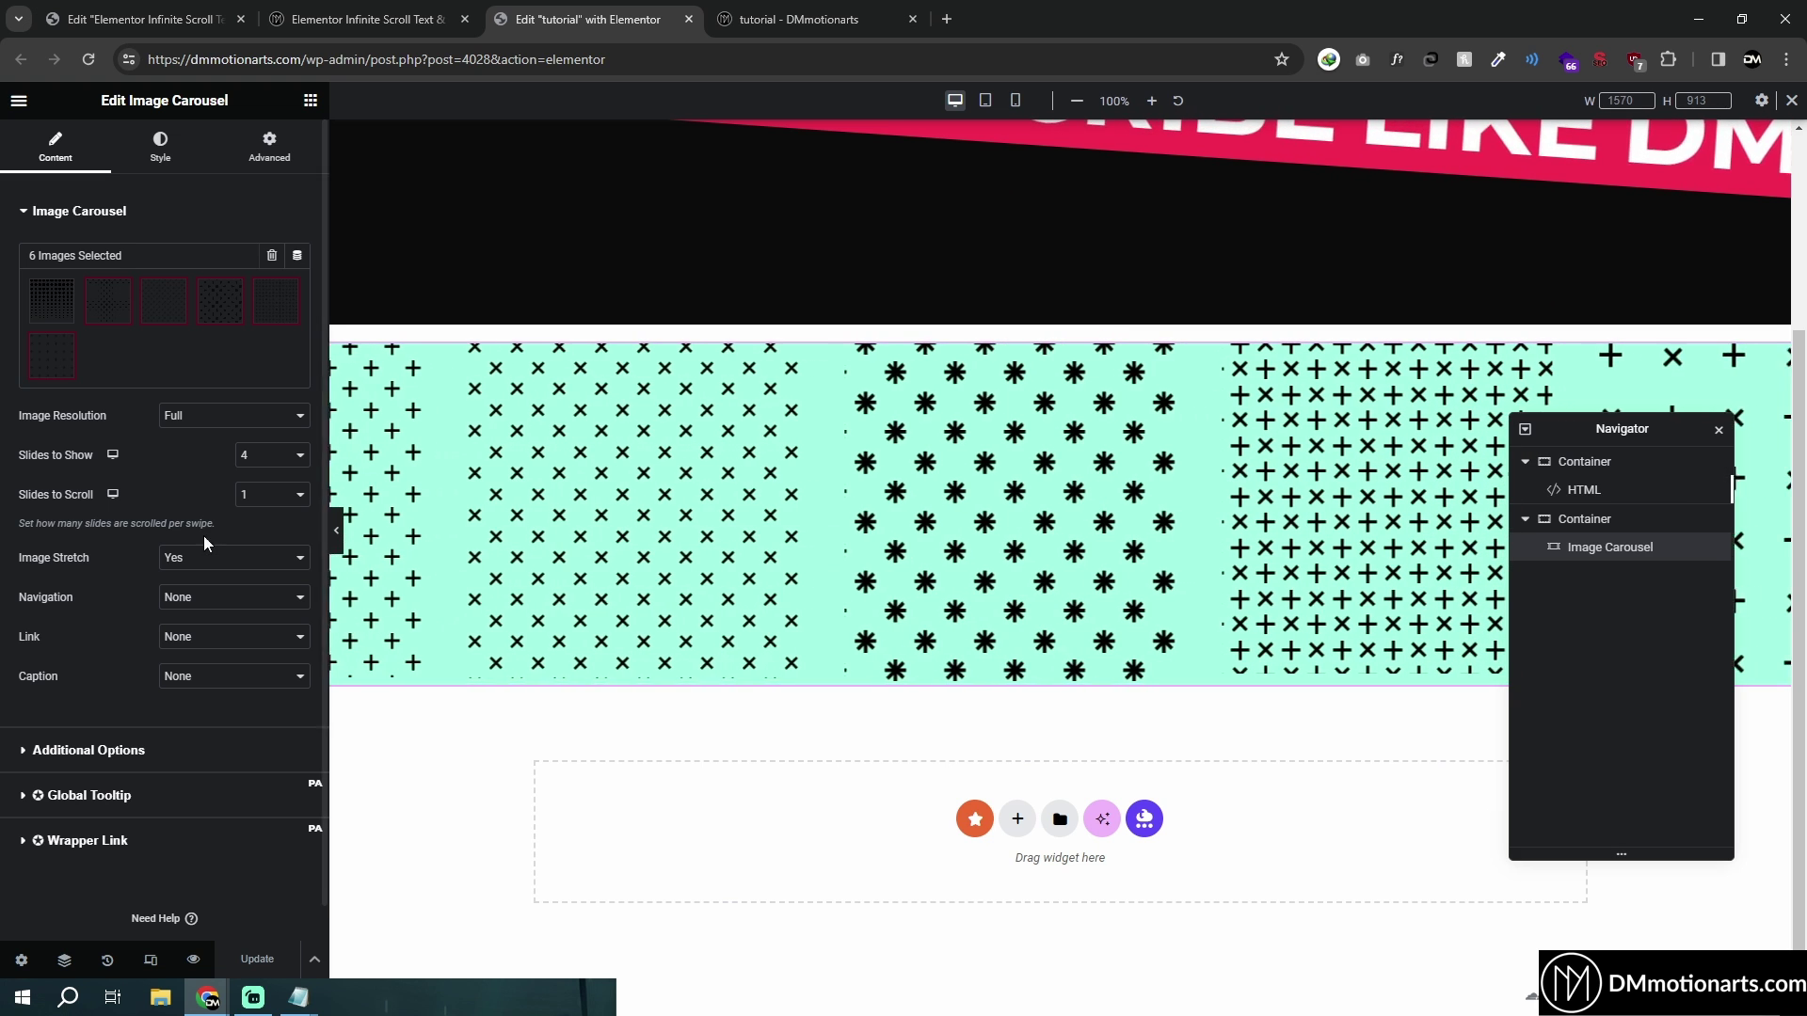
{"action": "left_click", "coordinate": [85, 749]}
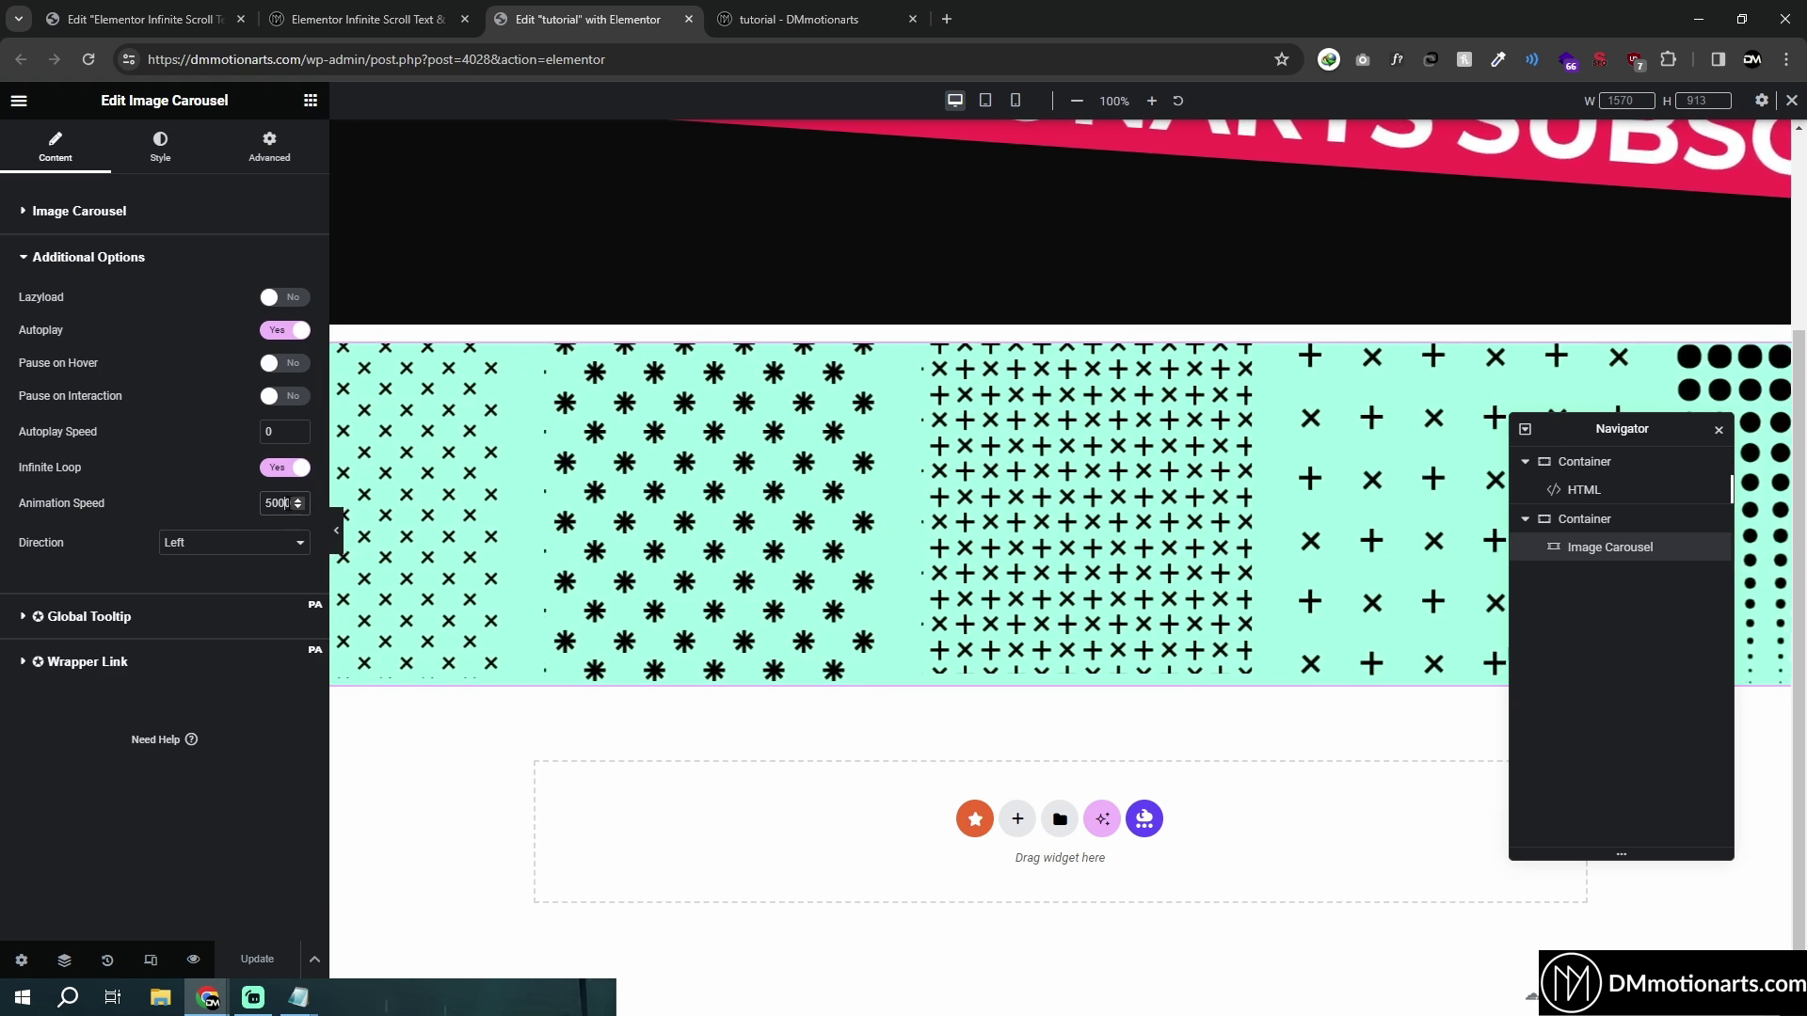
{"action": "double_click", "coordinate": [279, 503]}
{"action": "type", "text": "3000"}
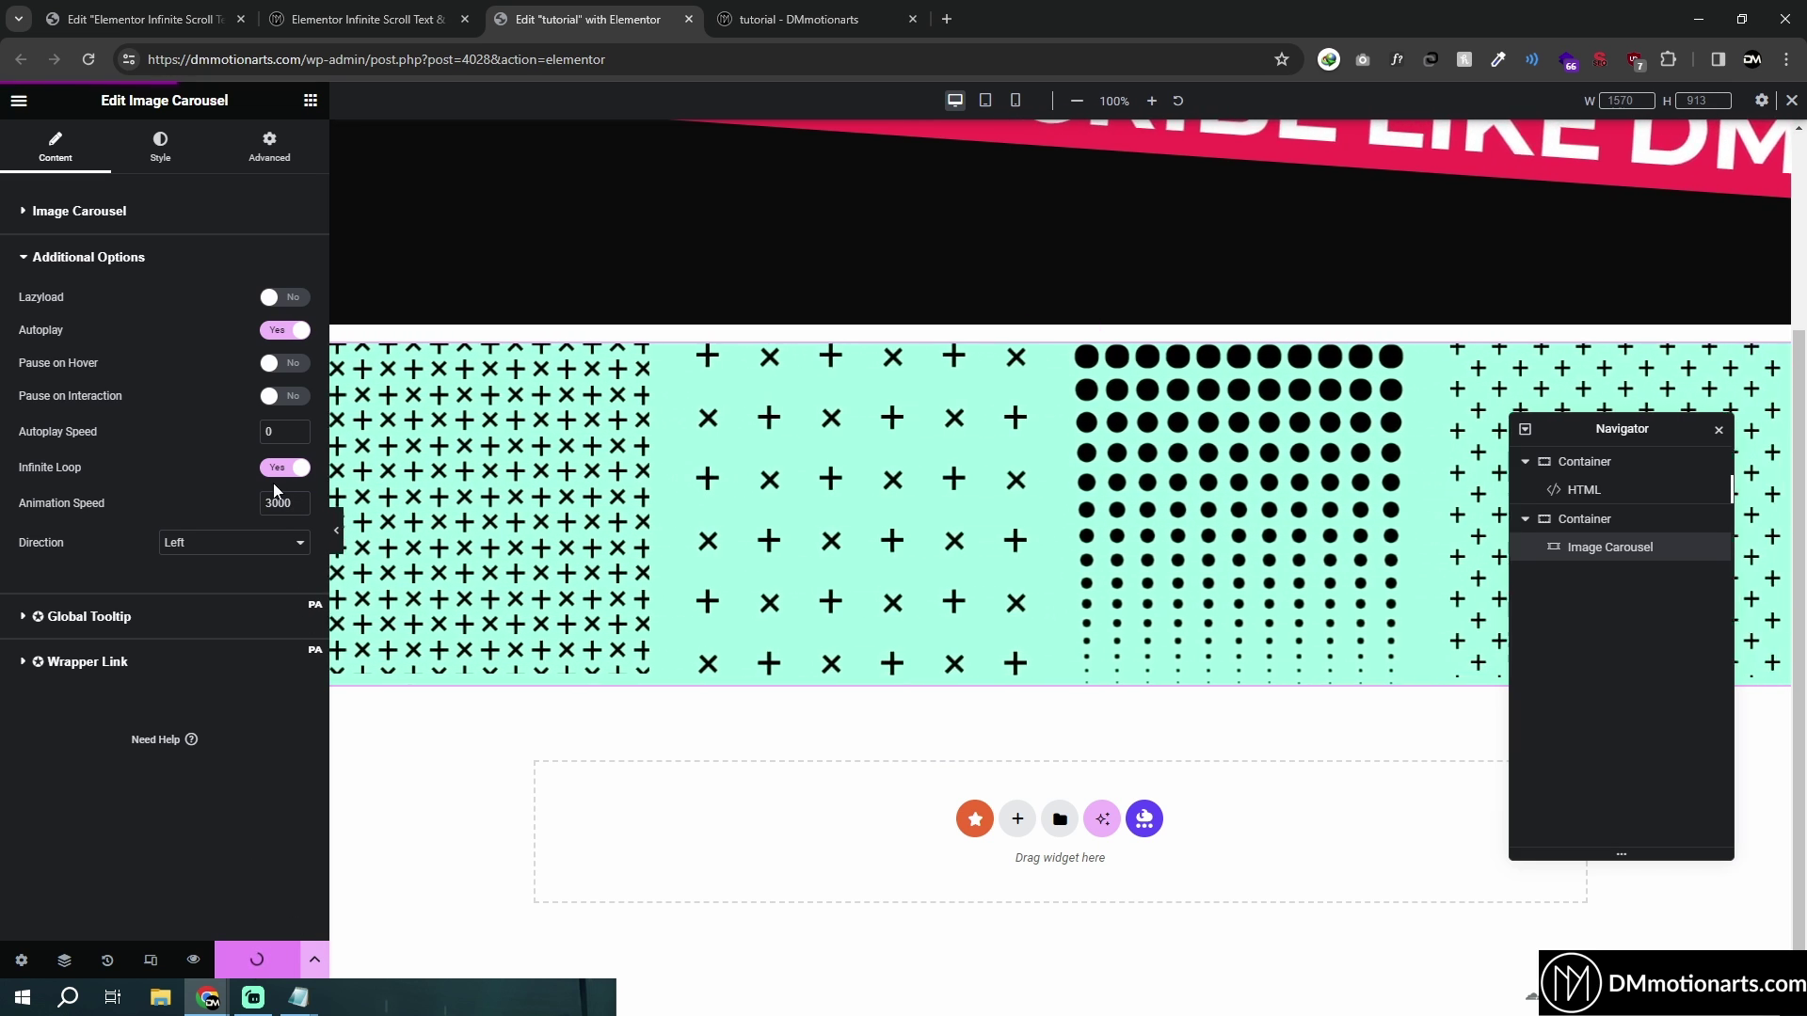
{"action": "key", "text": "ctrl+Tab"}
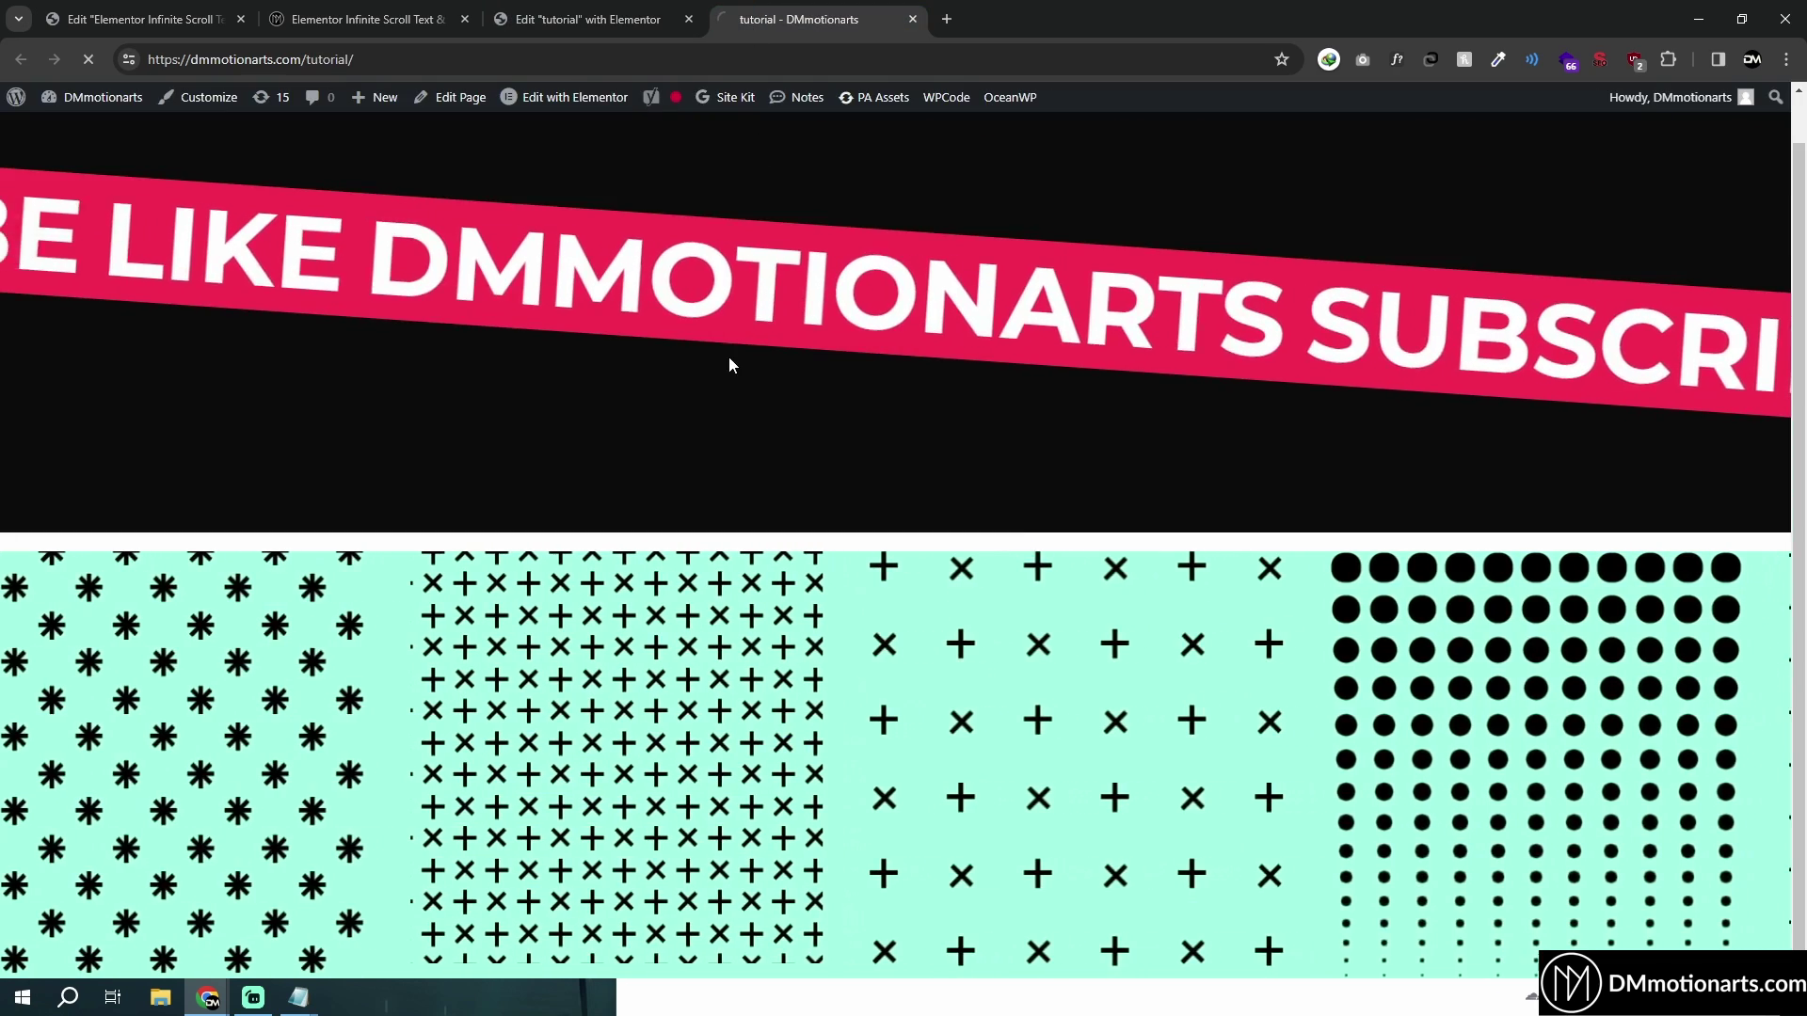
{"action": "key", "text": "F5"}
Step: Try a carousel Animation Speed of 300, look at the live page, and restore the speed to 3000 in the editor
{"action": "left_click", "coordinate": [629, 8]}
{"action": "left_click", "coordinate": [280, 504]}
{"action": "type", "text": "3"}
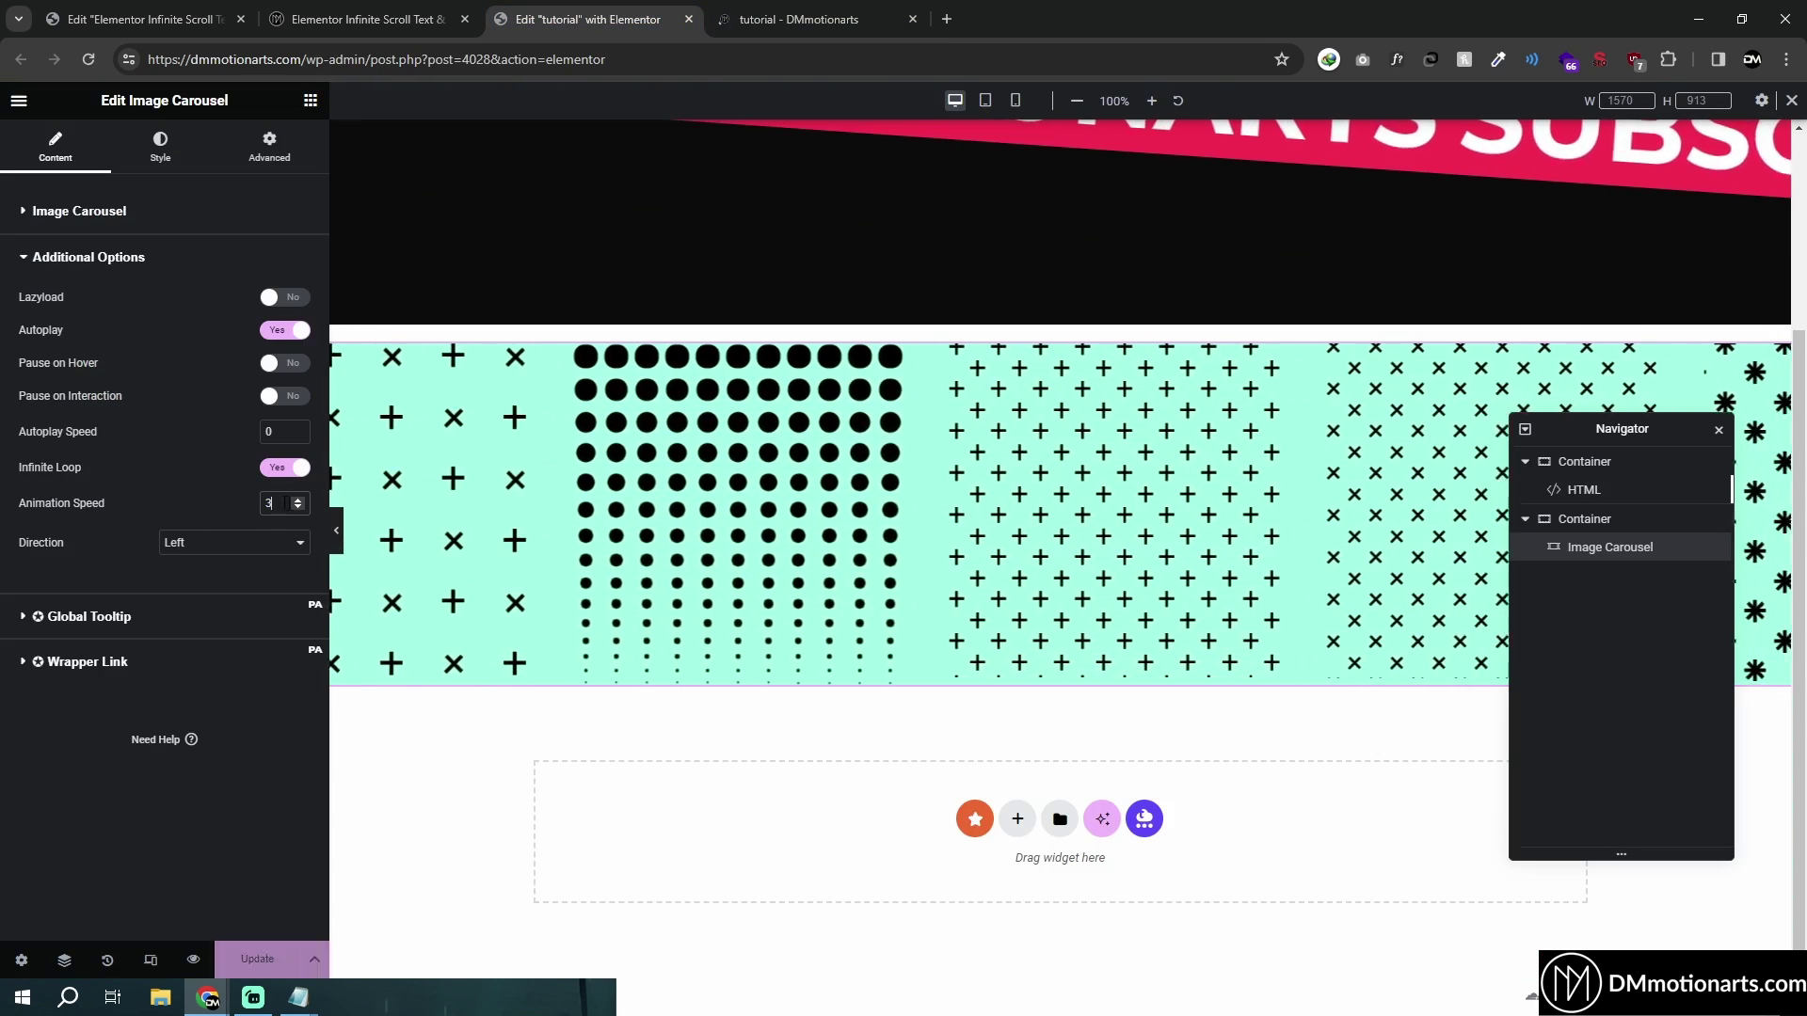
{"action": "type", "text": "00"}
{"action": "left_click", "coordinate": [897, 8]}
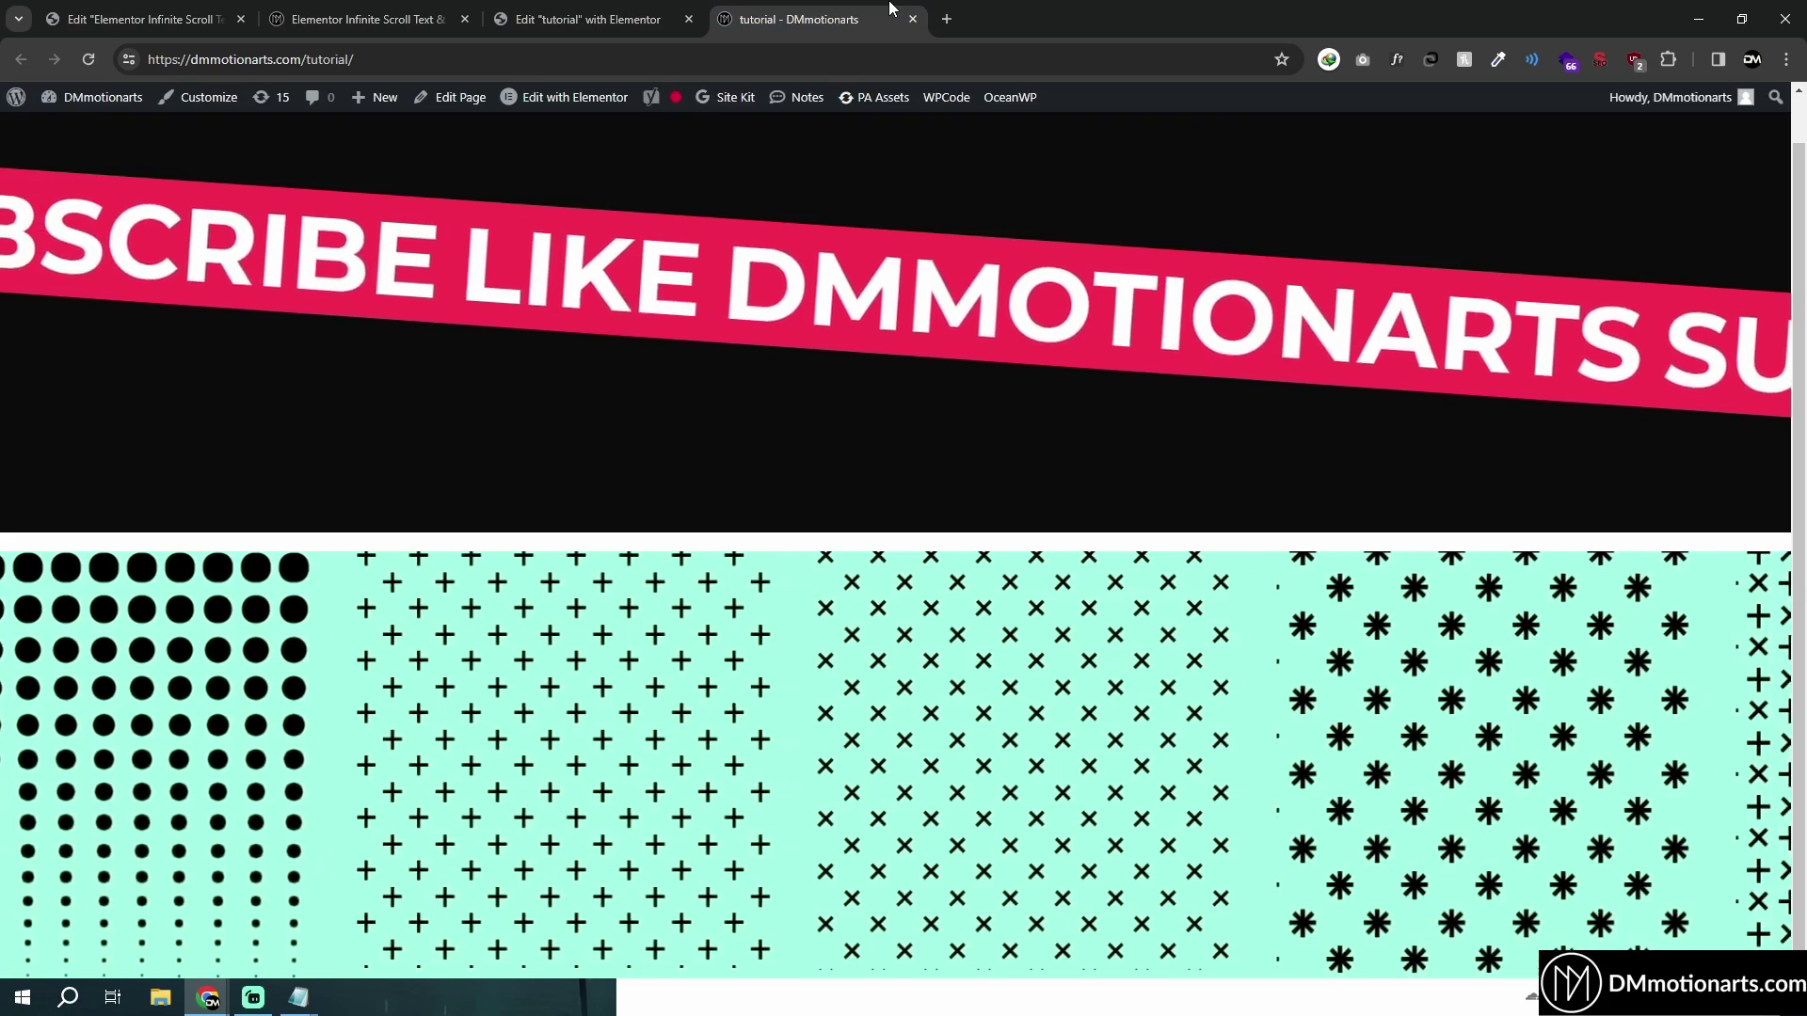
{"action": "key", "text": "ctrl+shift+Tab"}
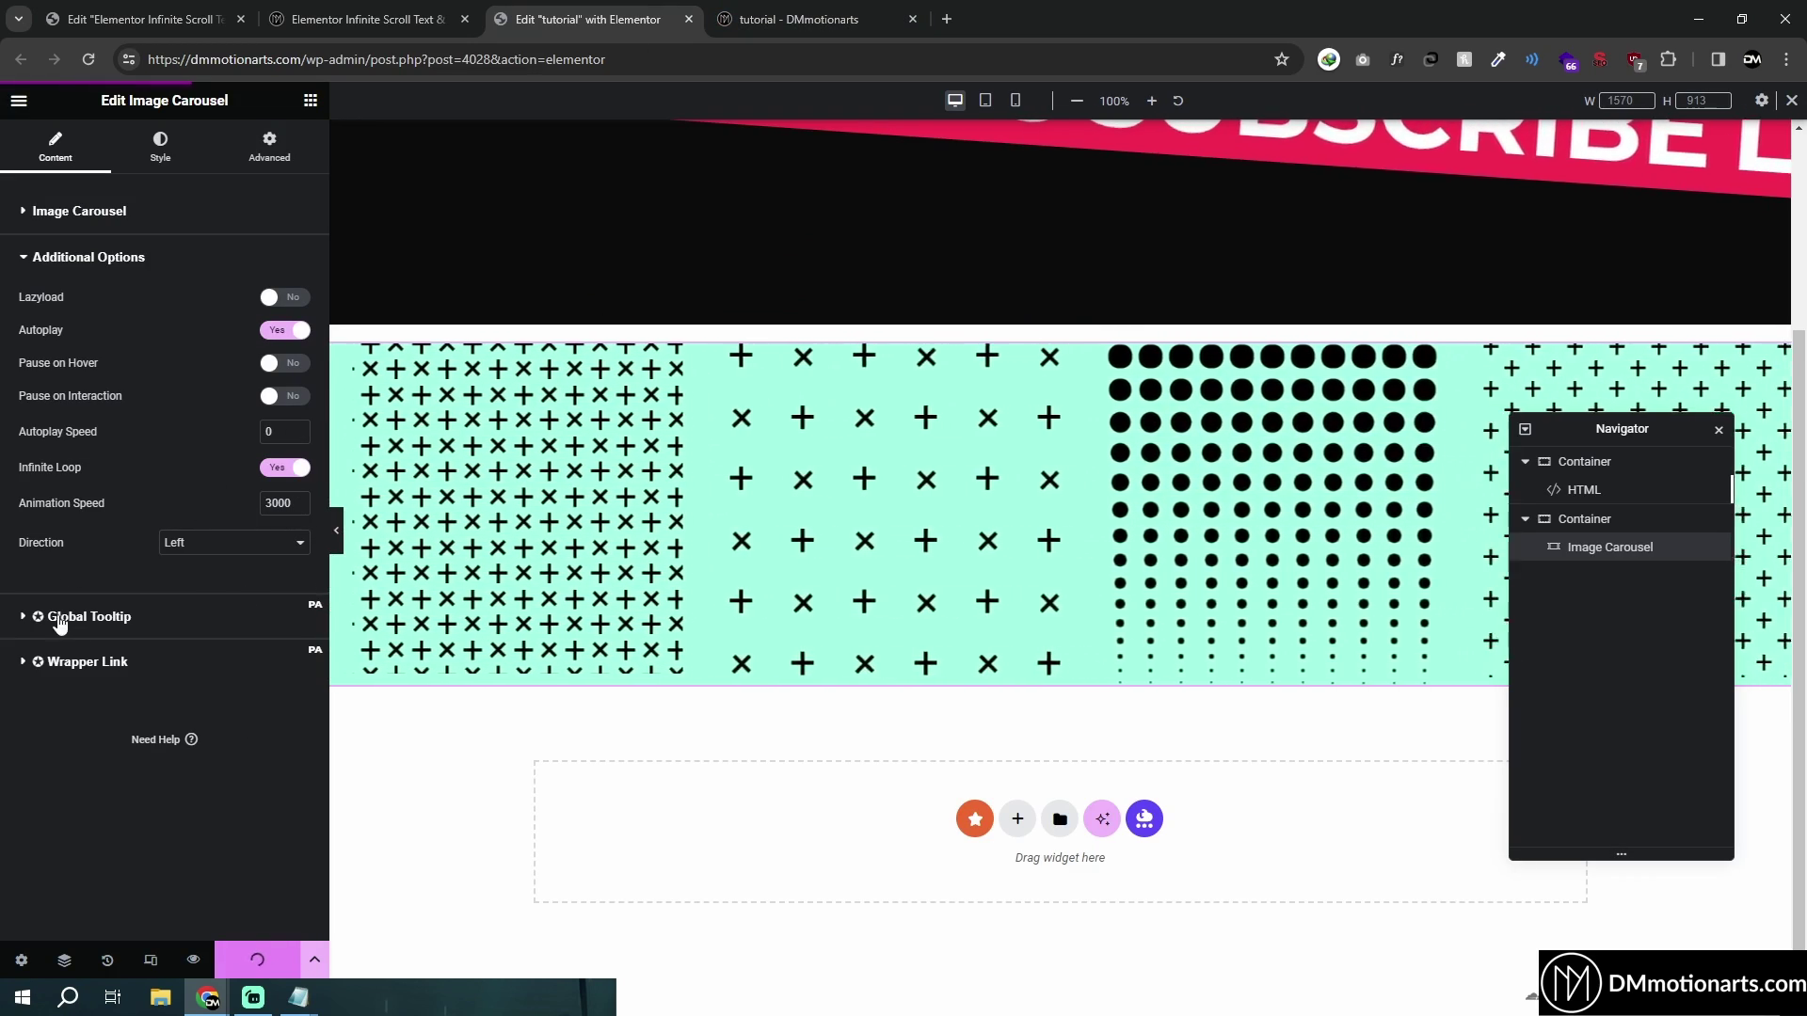
Step: Show the Image Carousel settings and preview the page at tablet and mobile sizes before returning to the desktop view
{"action": "left_click", "coordinate": [31, 200]}
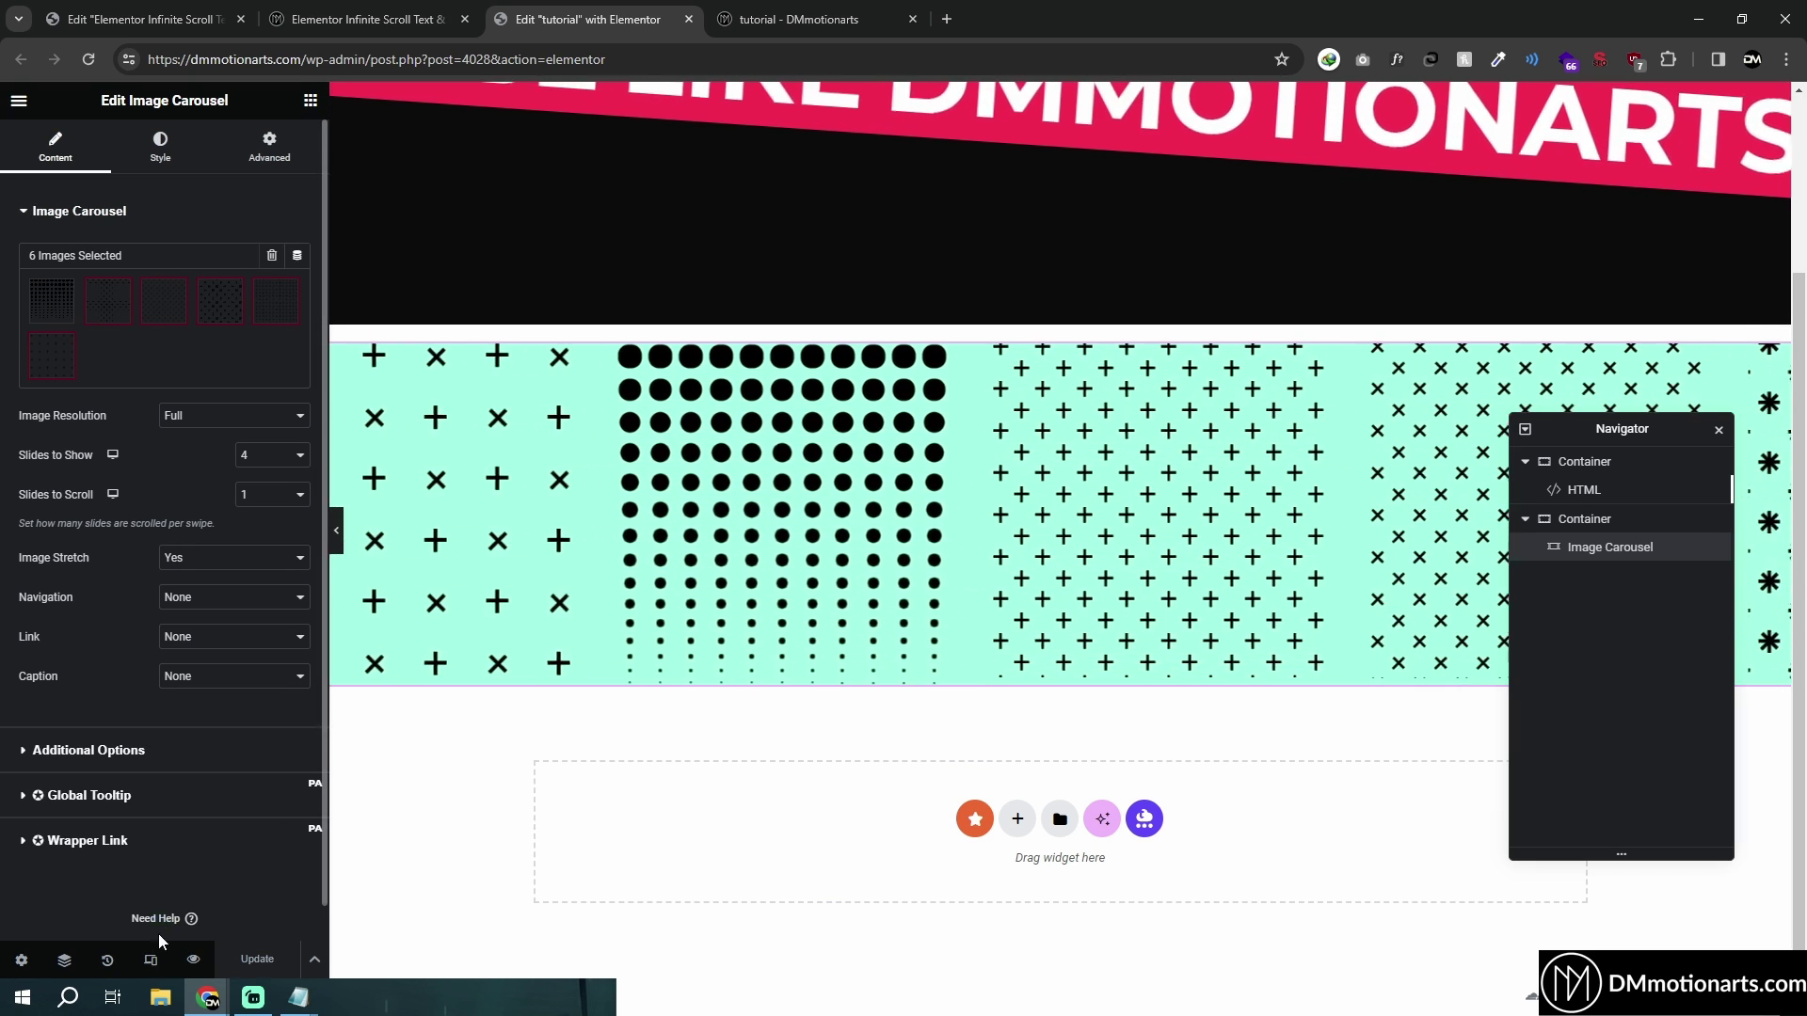
{"action": "left_click", "coordinate": [985, 100]}
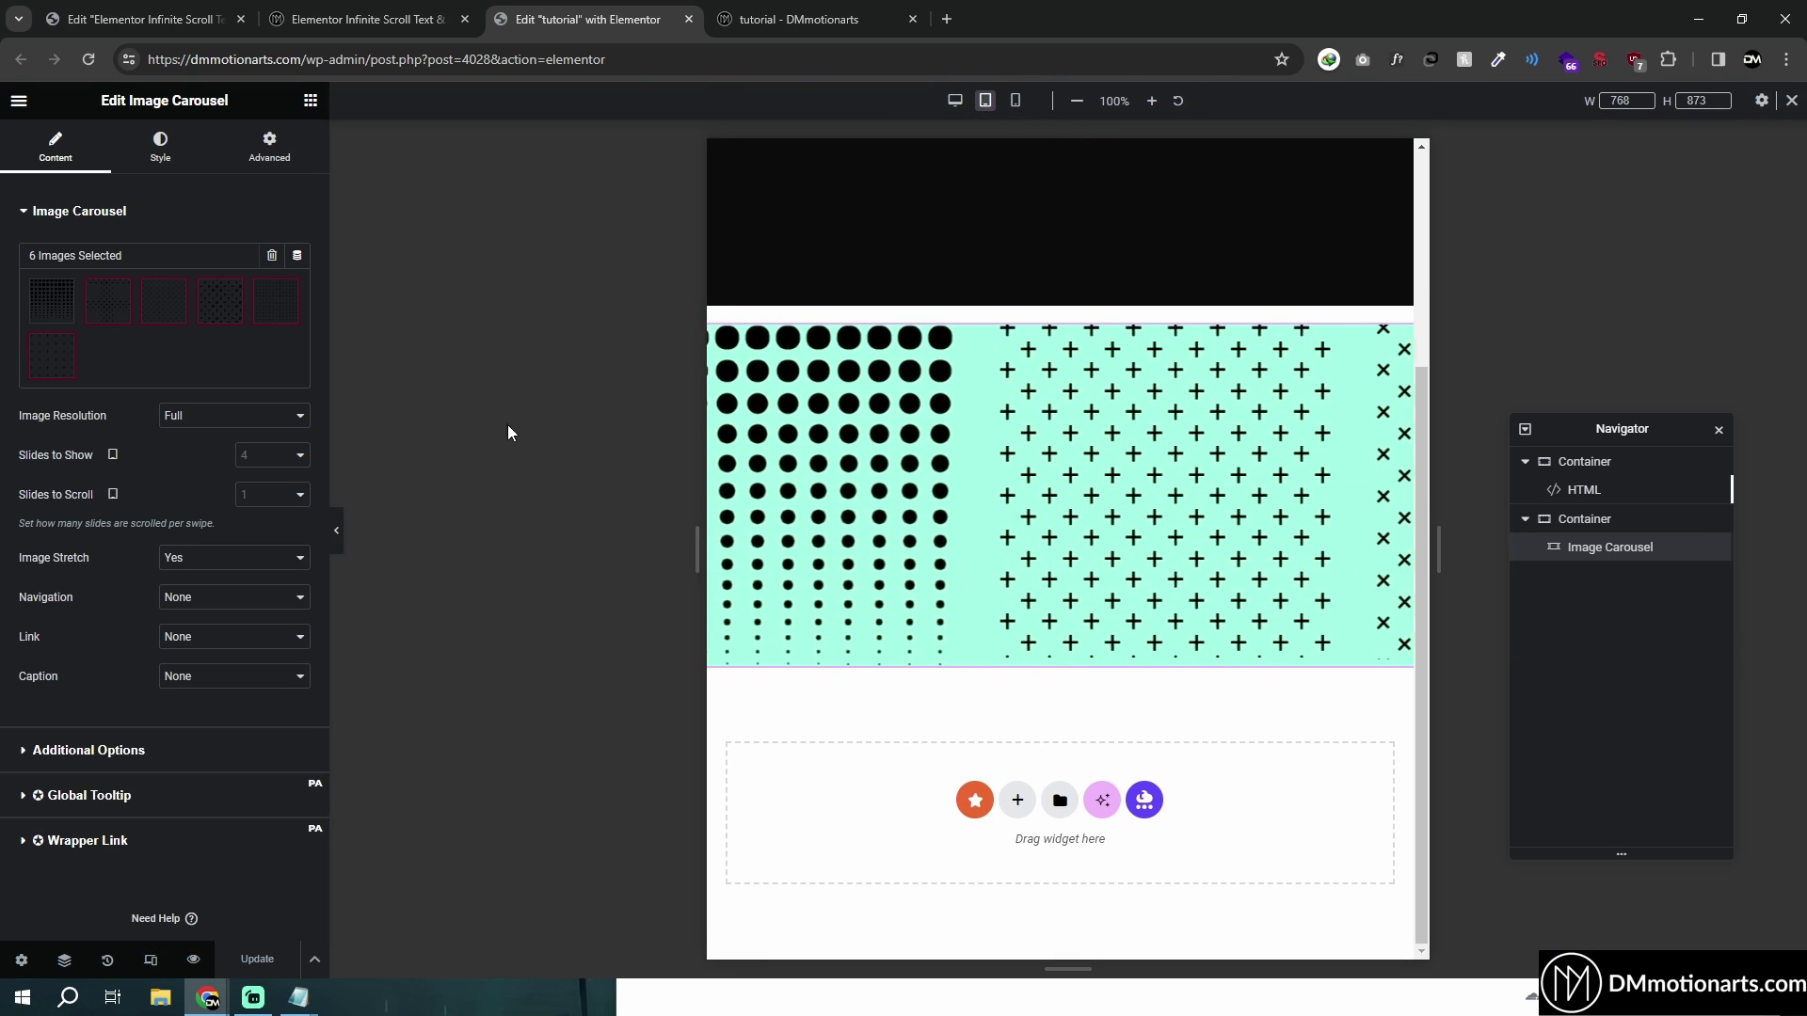
{"action": "left_click", "coordinate": [1016, 101]}
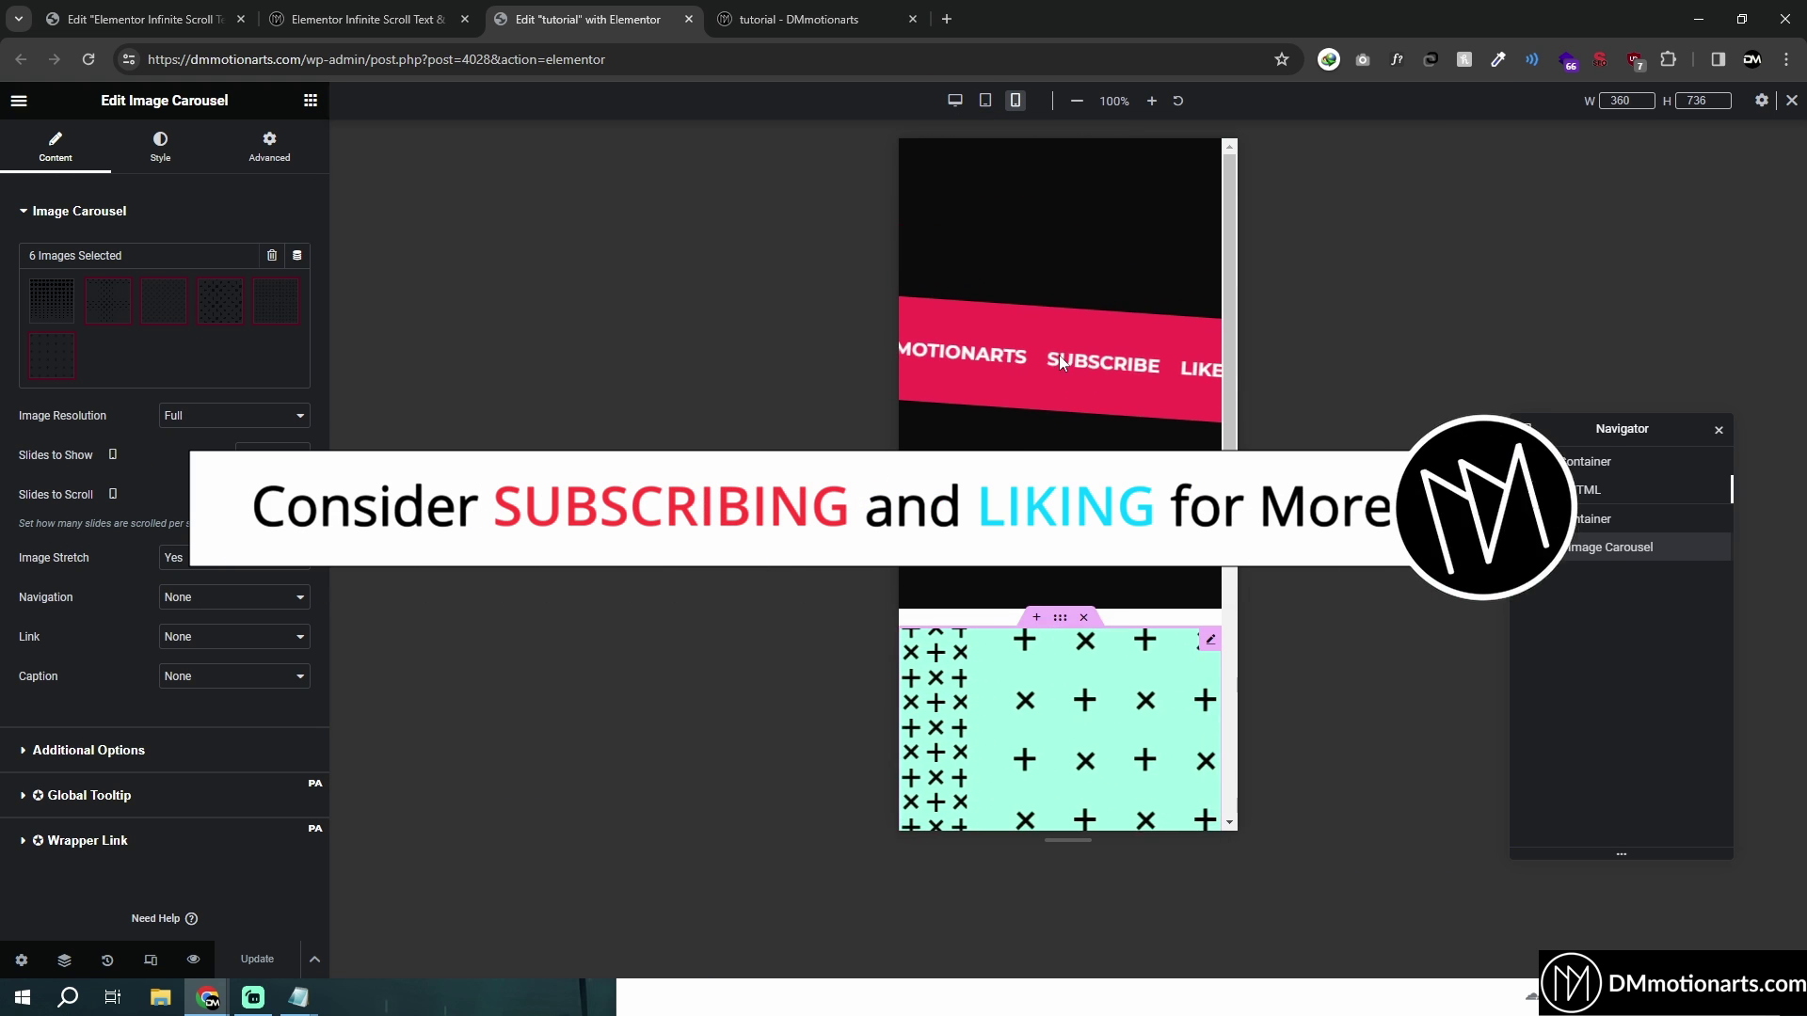
{"action": "left_click", "coordinate": [955, 101]}
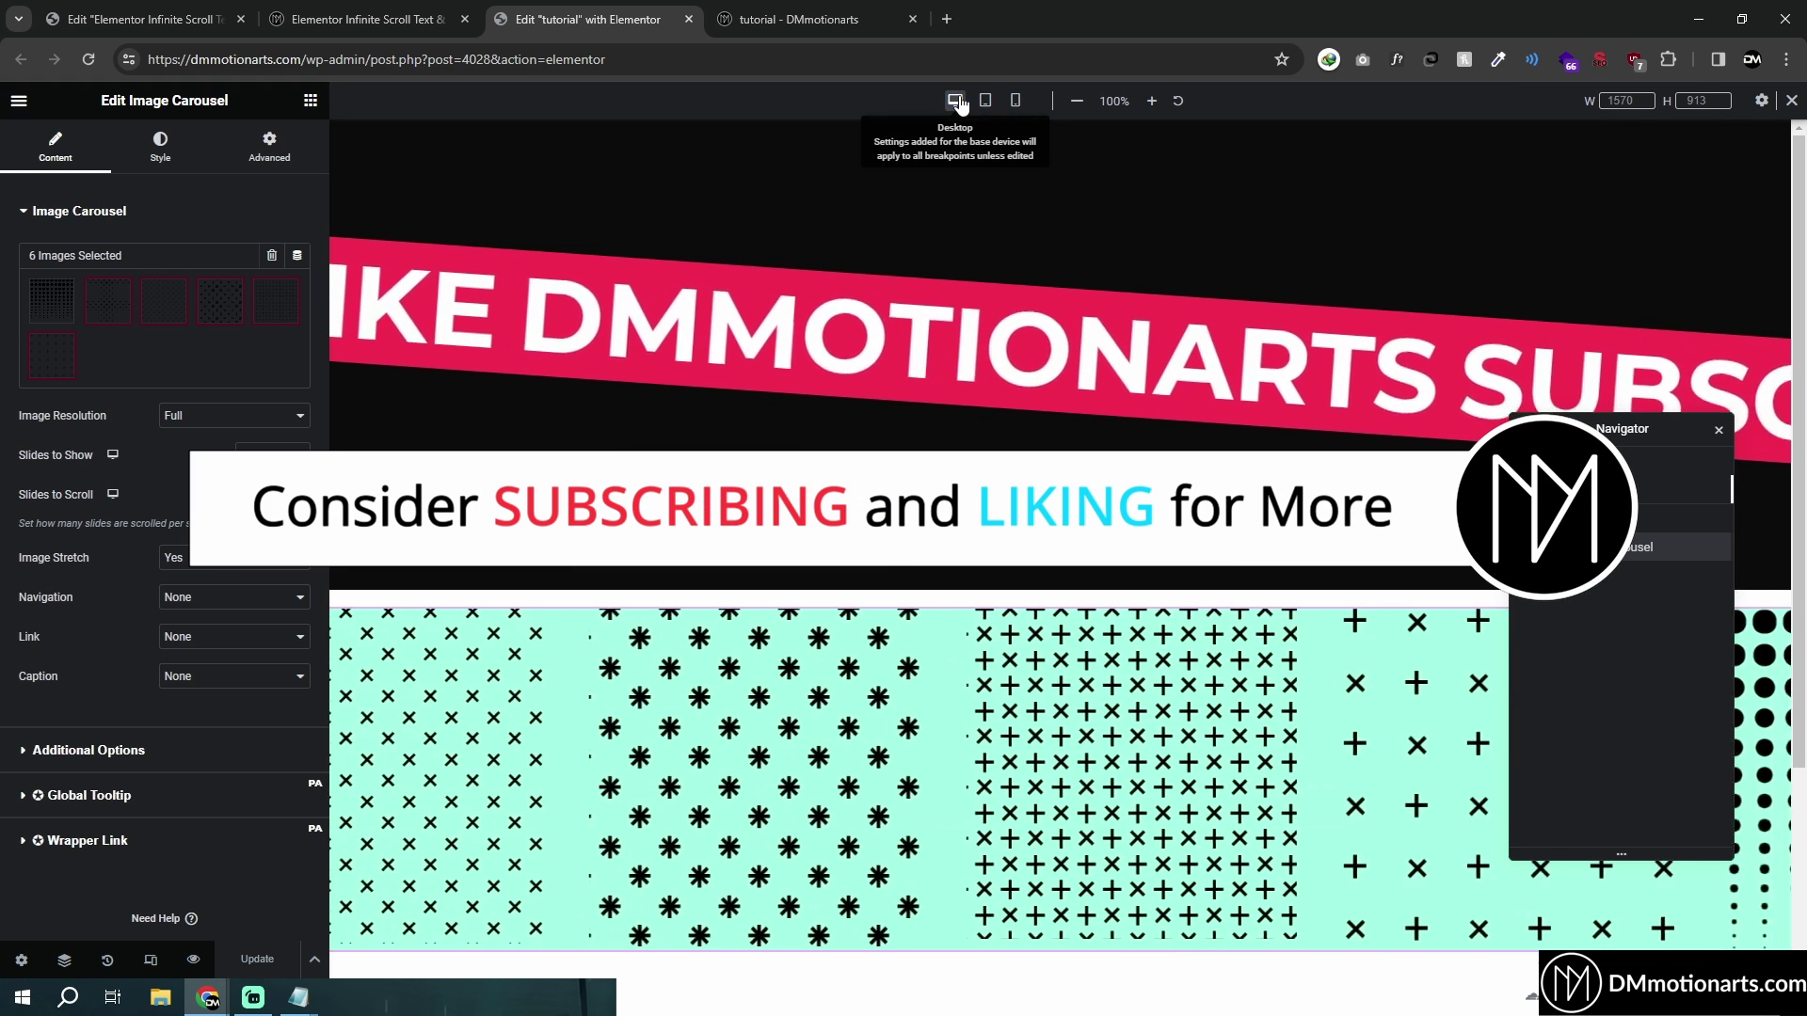